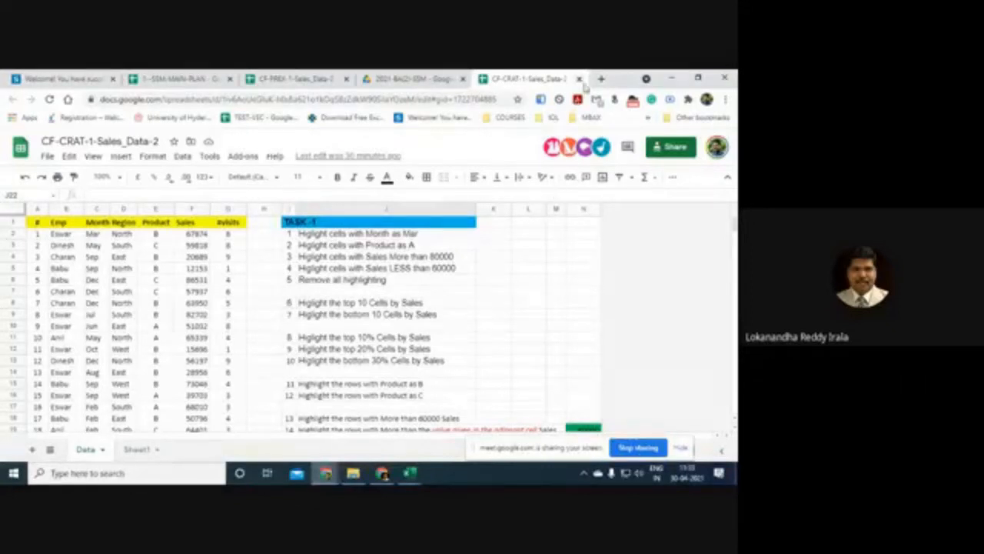
# Step: Close the CF-CRAT-1-Sales_Data-2 spreadsheet in the browser, and close its Excel workbook without saving changes
pyautogui.click(581, 80)
pyautogui.moveTo(409, 472)
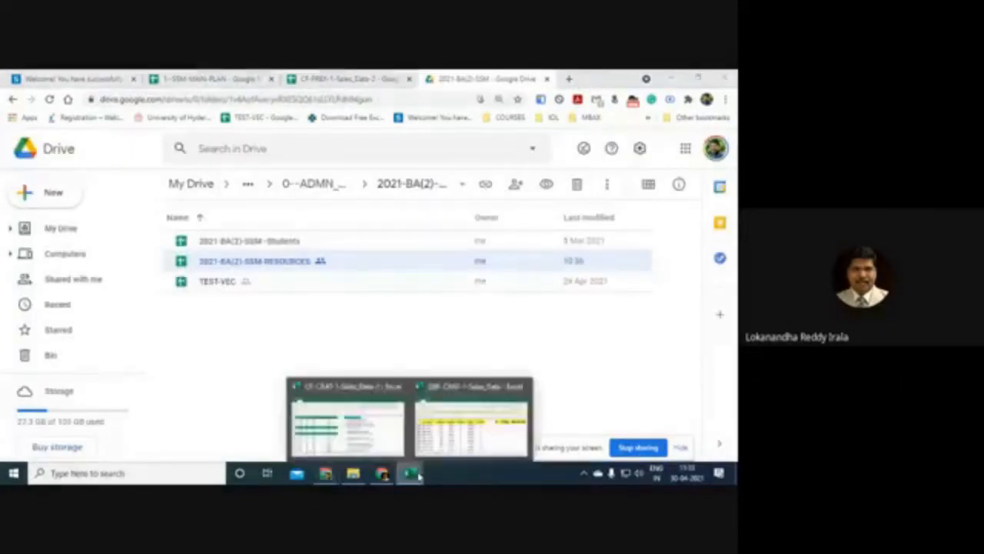
pyautogui.click(363, 440)
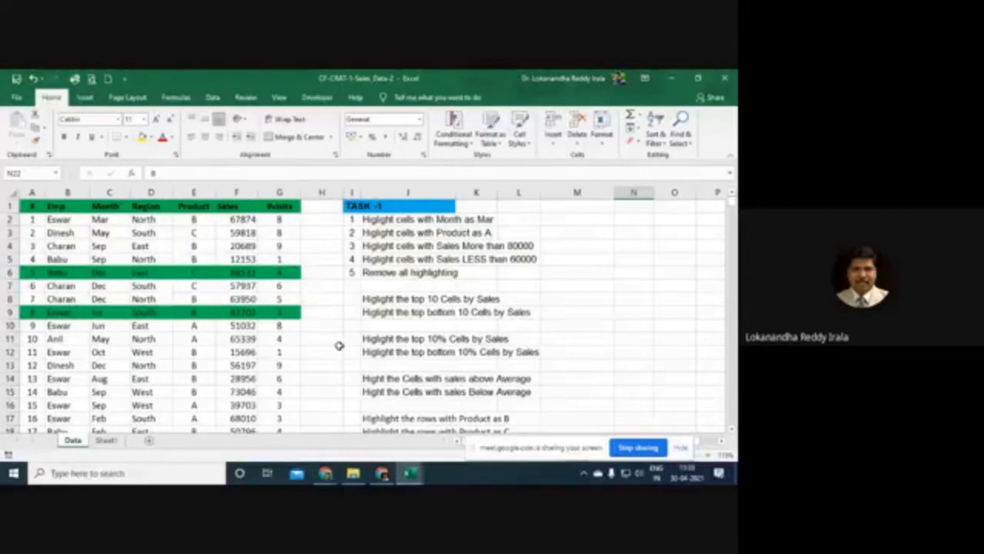
pyautogui.click(384, 475)
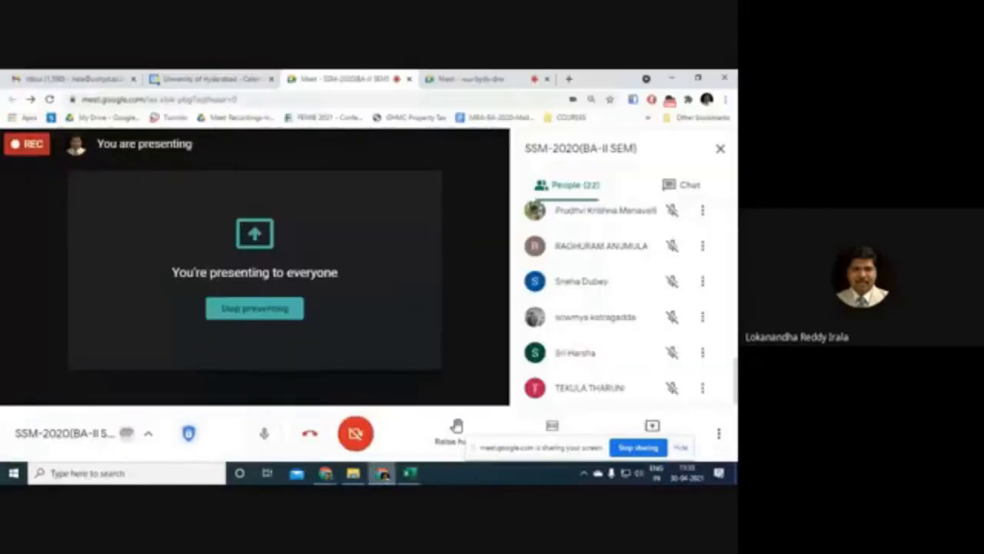
pyautogui.moveTo(409, 473)
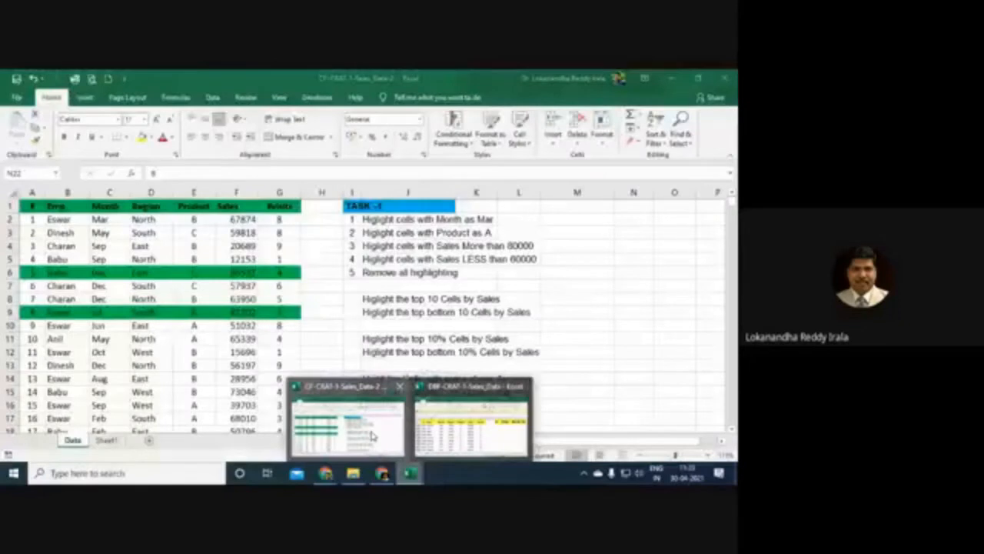
pyautogui.click(347, 428)
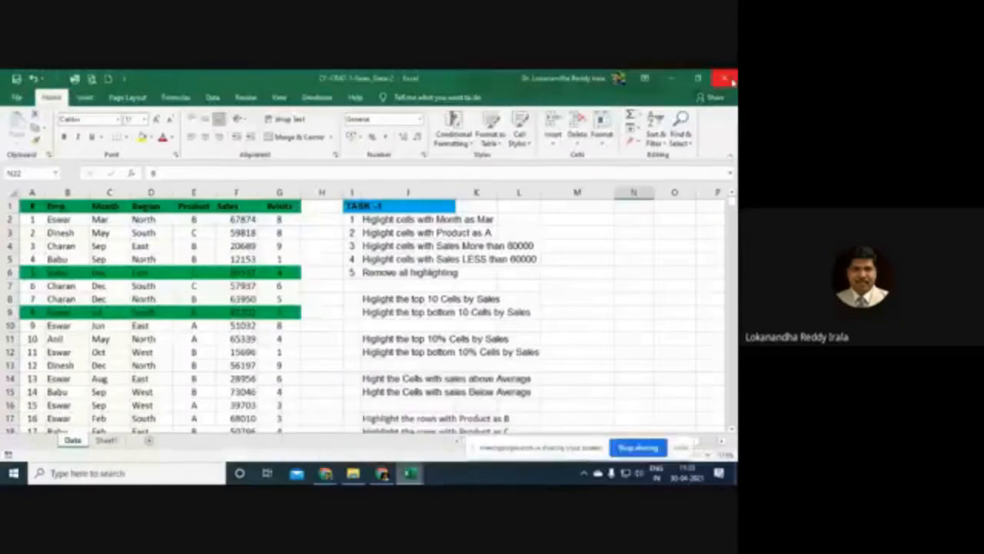
pyautogui.click(726, 80)
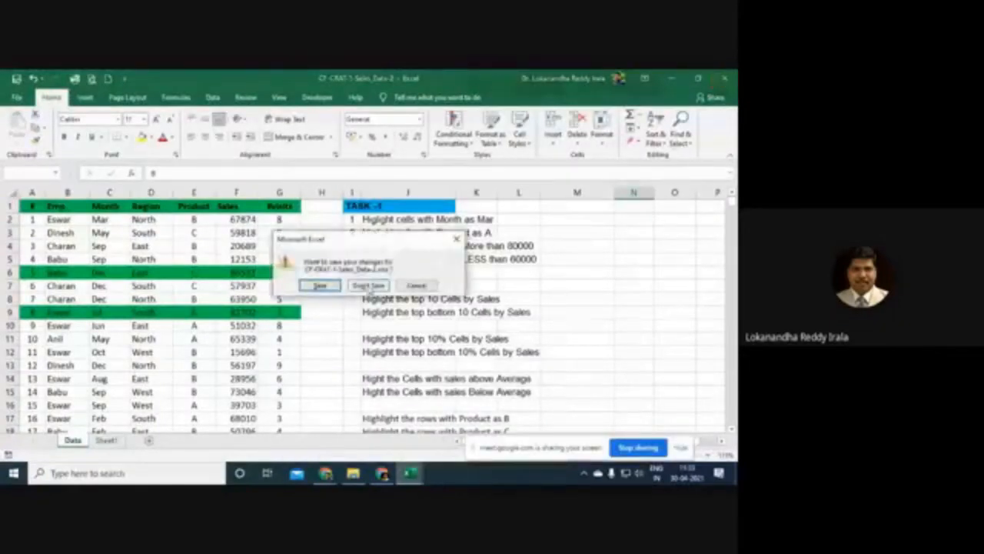
pyautogui.click(369, 285)
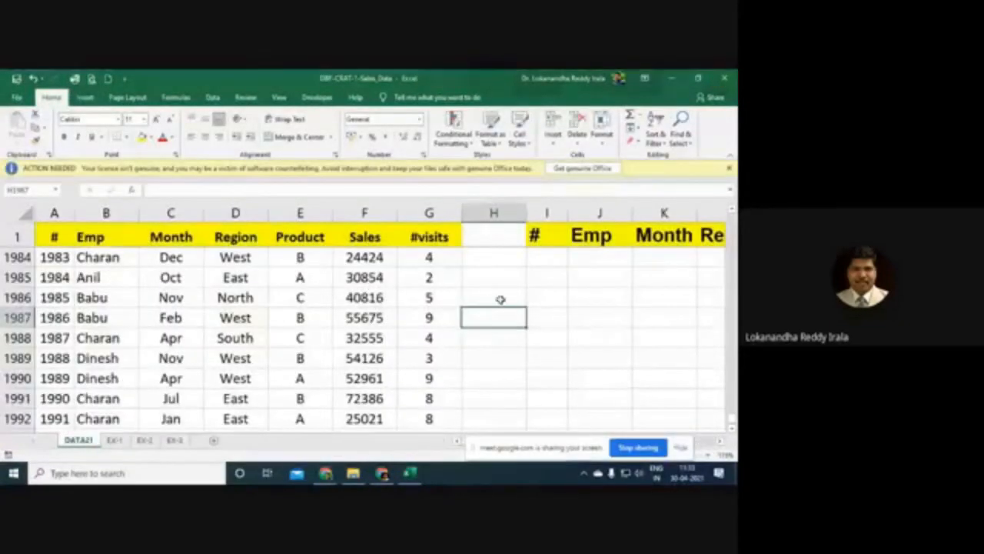
# Step: Delete the stray employee and product entries in J1954:M1954 beside the sales data
pyautogui.keyDown('ctrl'); pyautogui.scroll(-3, 560, 308); pyautogui.keyUp('ctrl')
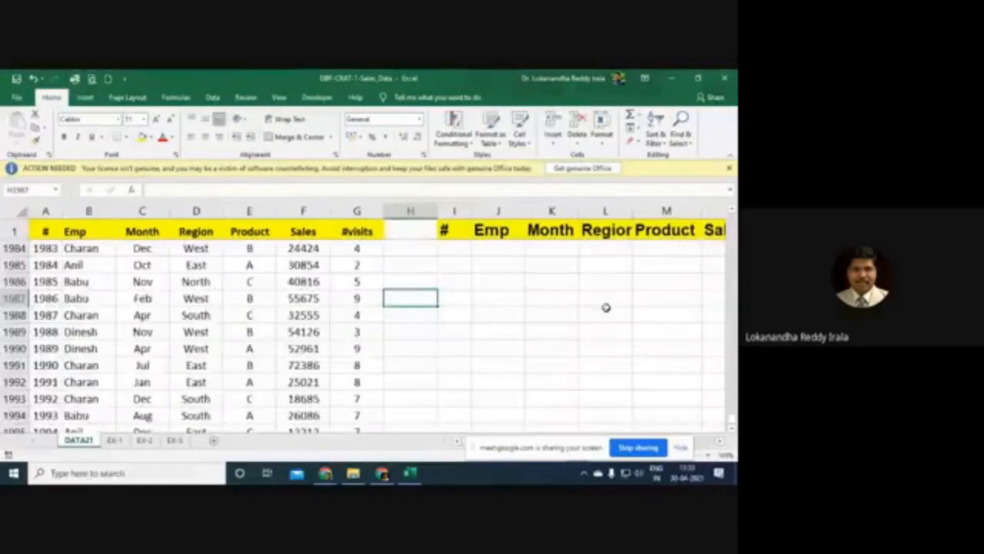
pyautogui.click(503, 288)
pyautogui.scroll(2, 431, 317)
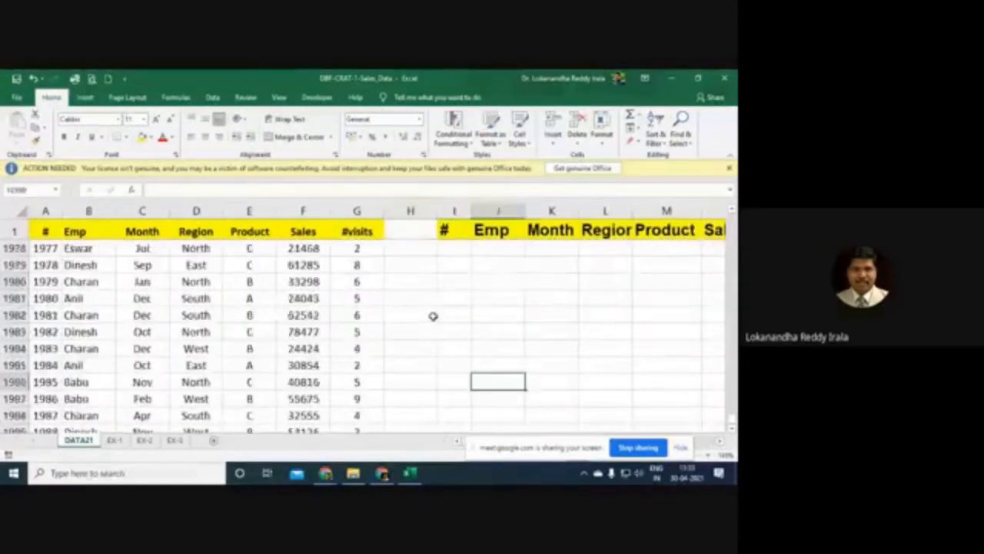
pyautogui.scroll(8, 419, 314)
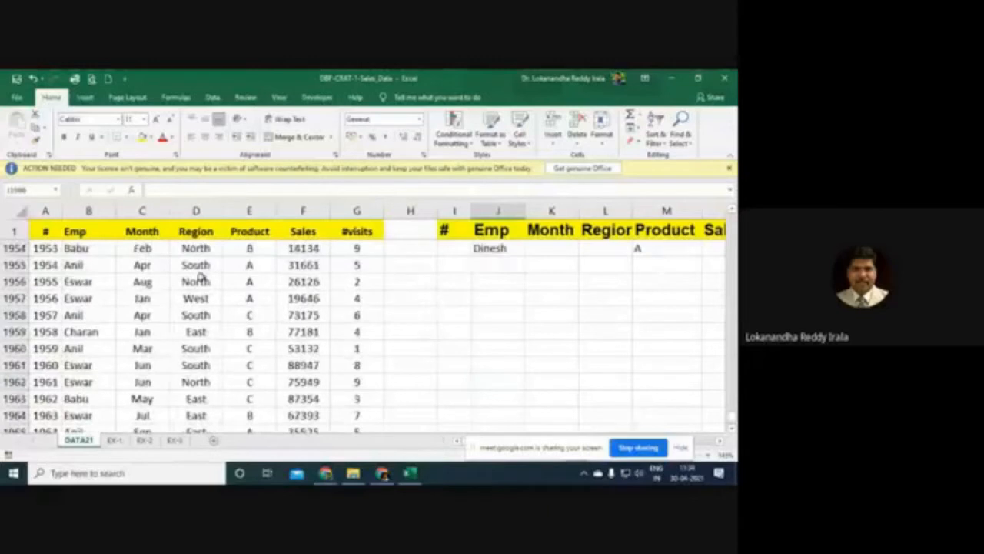
pyautogui.scroll(3, 230, 288)
pyautogui.scroll(-1, 454, 366)
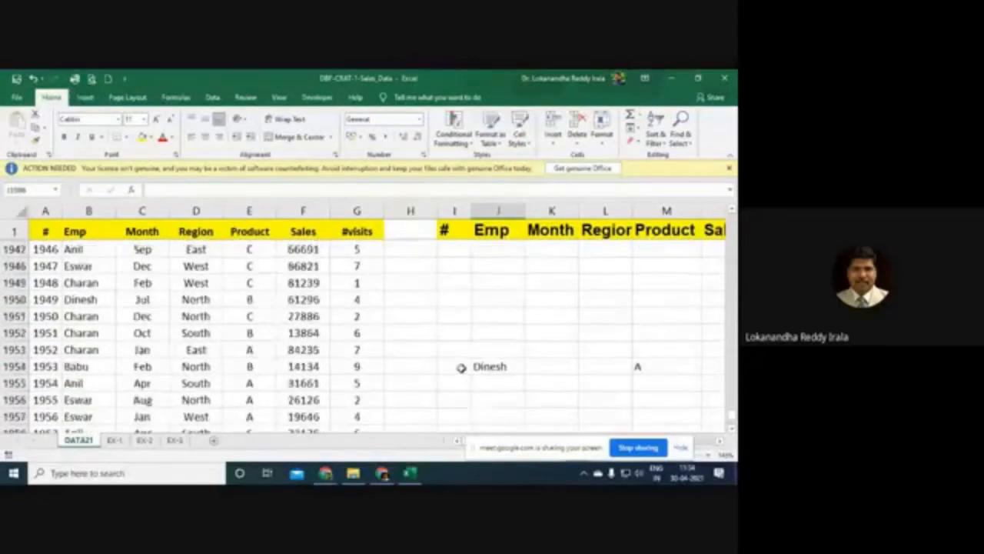
pyautogui.scroll(-3, 462, 367)
pyautogui.moveTo(494, 298); pyautogui.dragTo(634, 300)
pyautogui.press('Delete')
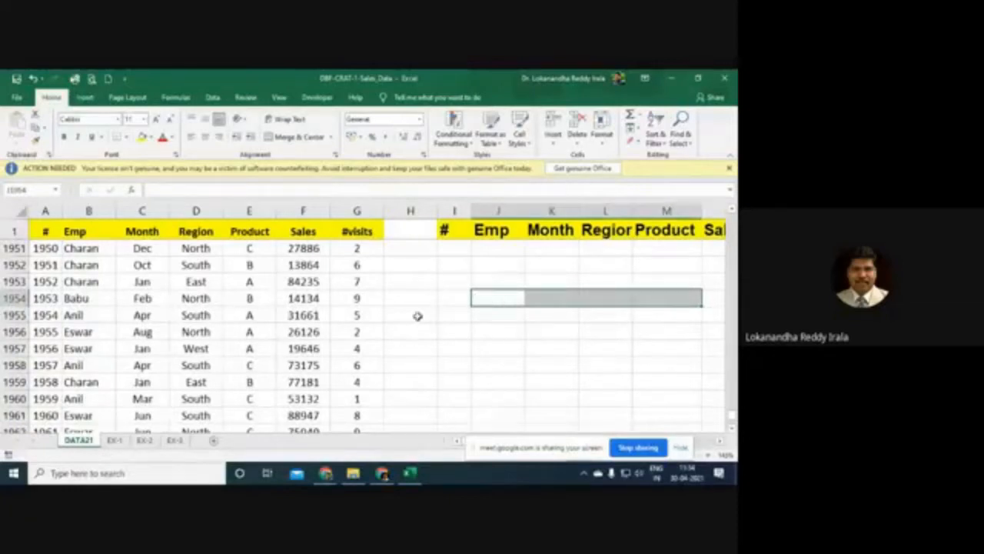
# Step: Look through the sales records on the DATA21 sheet, from the last rows of the list upward
pyautogui.scroll(-17, 238, 331)
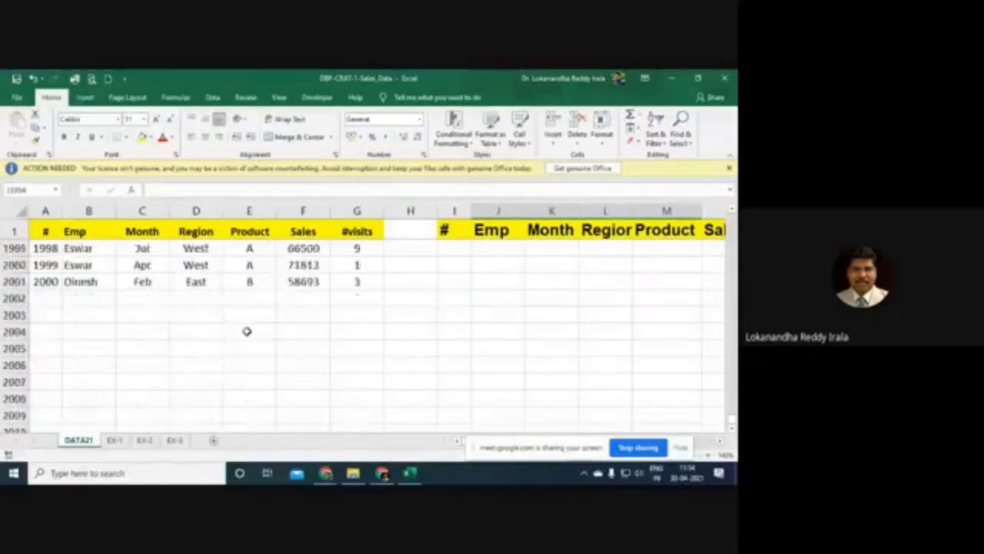
pyautogui.scroll(3, 246, 331)
pyautogui.scroll(20, 246, 331)
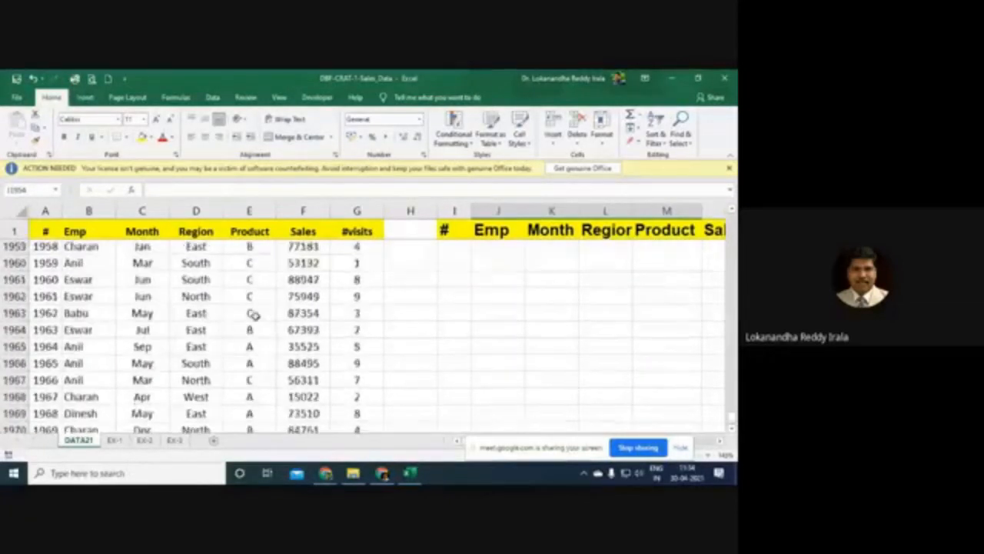
pyautogui.scroll(20, 254, 318)
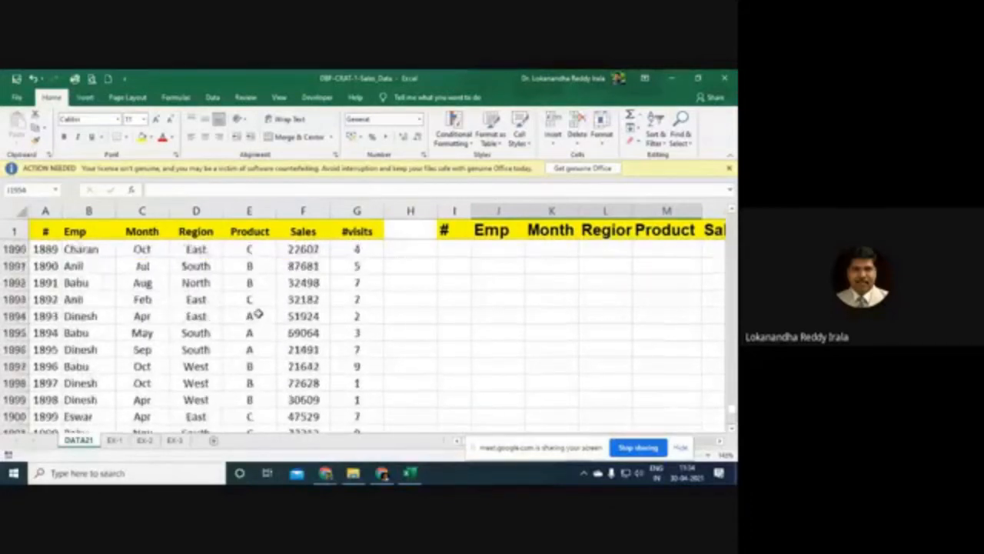
pyautogui.scroll(20, 264, 307)
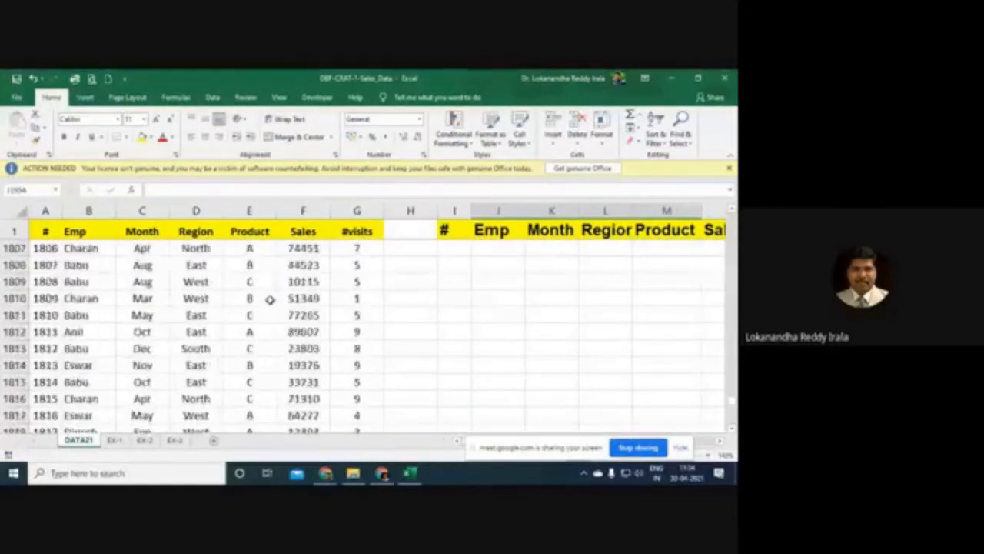
pyautogui.scroll(10, 274, 314)
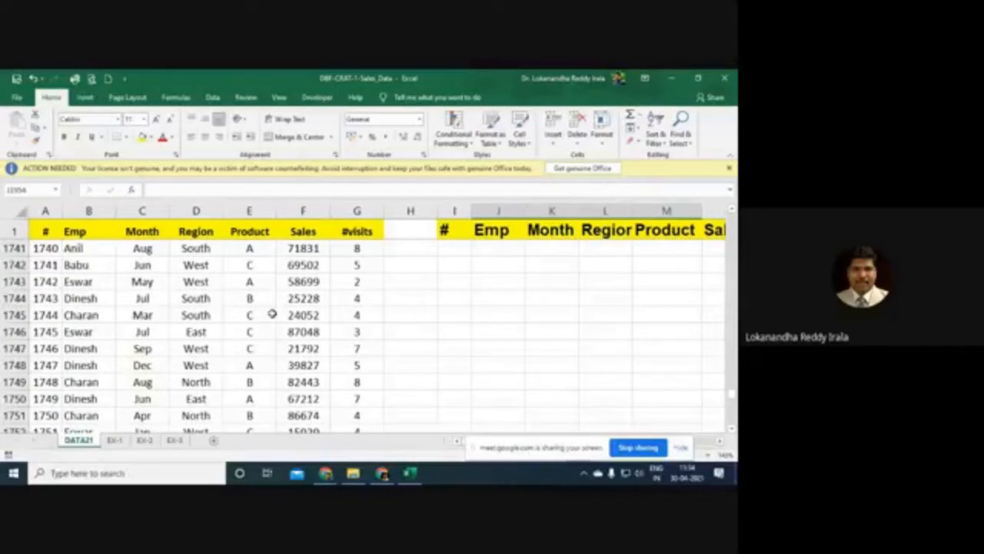
pyautogui.click(515, 299)
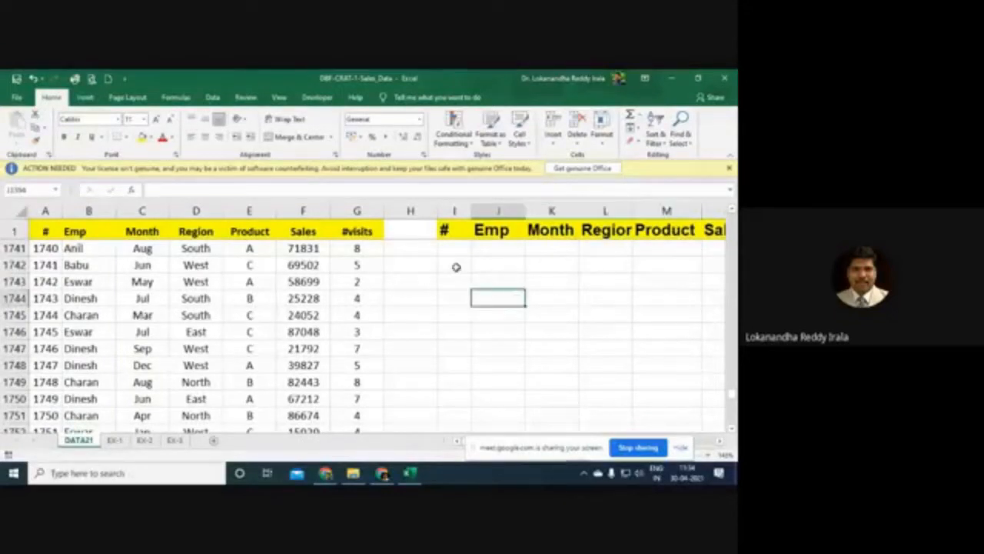
# Step: Copy the Product header and its first value, B, from E1:E2 into K6:K7
pyautogui.click(259, 236)
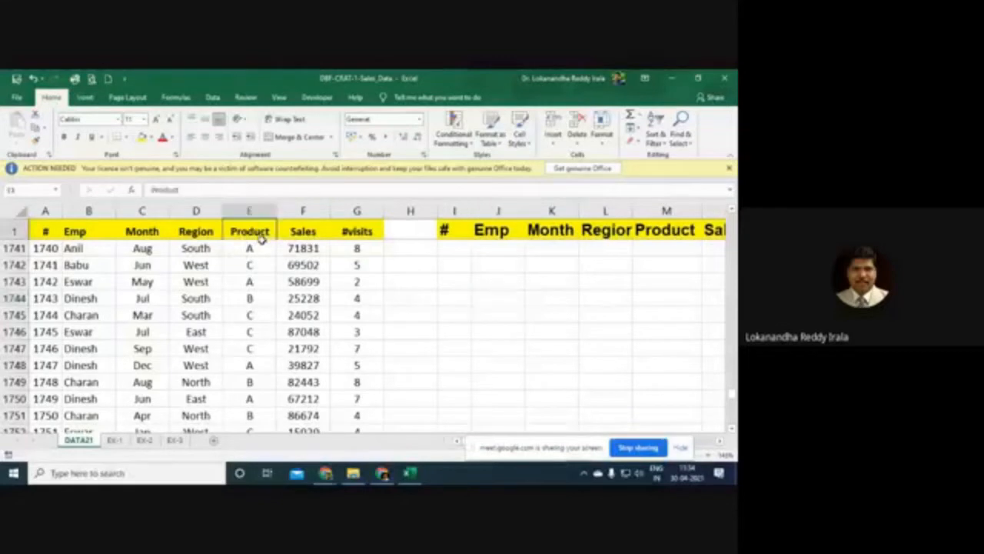
pyautogui.press('Down')
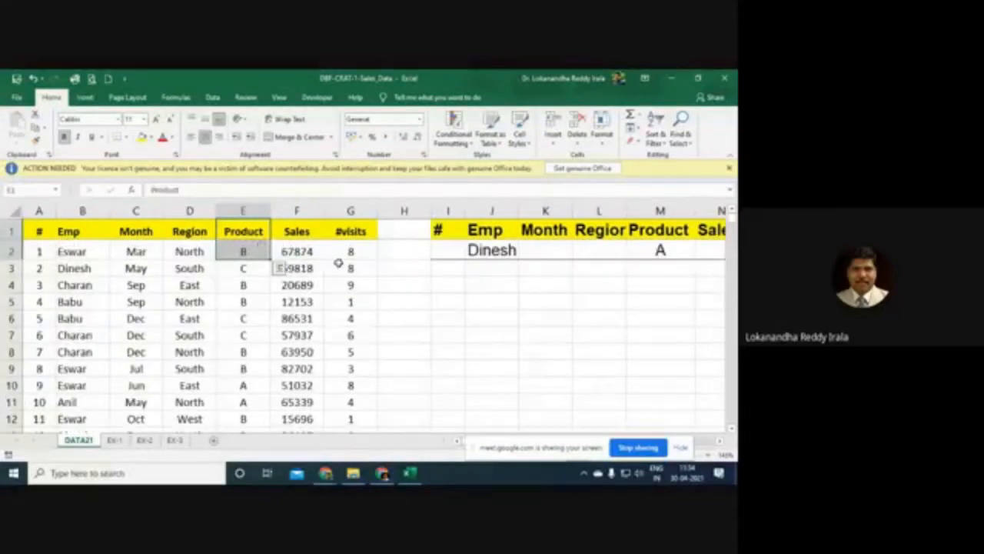
pyautogui.hotkey('ctrl', 'c')
pyautogui.click(552, 318)
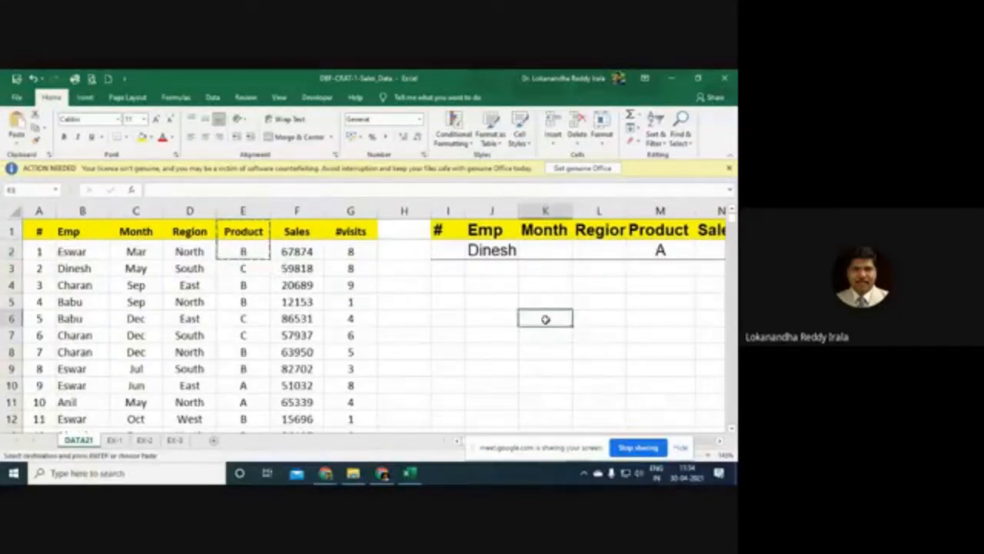
pyautogui.hotkey('ctrl', 'v')
pyautogui.click(541, 354)
pyautogui.click(545, 332)
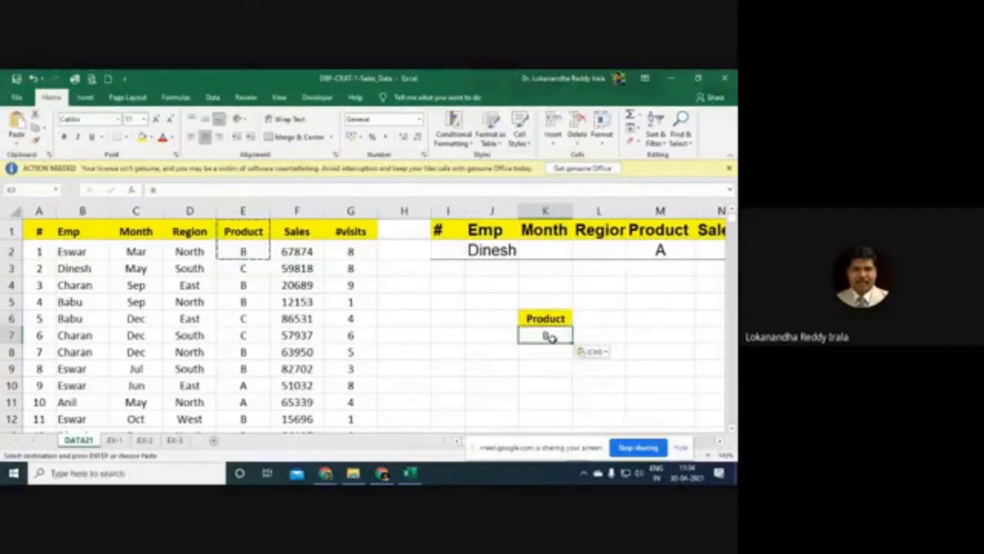
# Step: Enter the label COUNT in cell J9 and begin a formula in K9
pyautogui.click(504, 366)
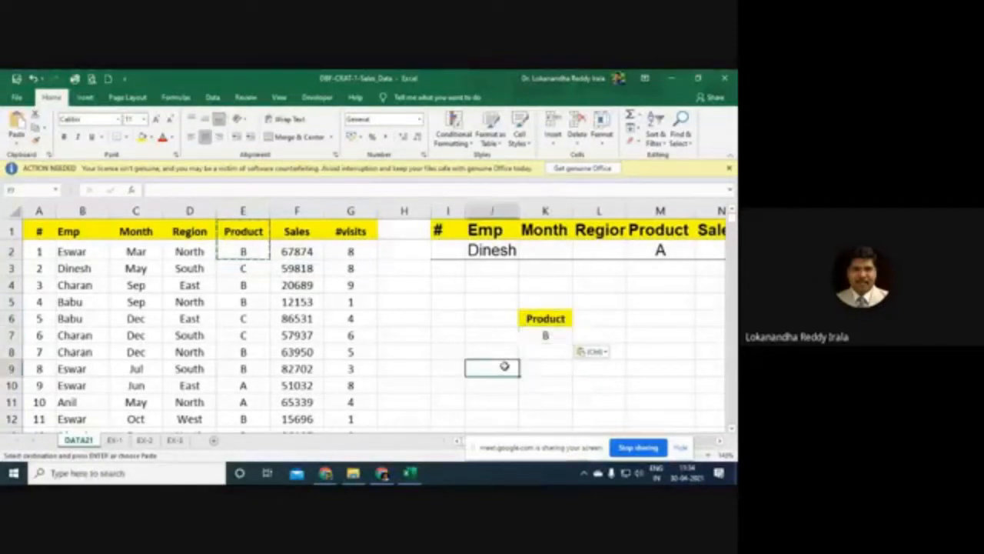
pyautogui.write('C')
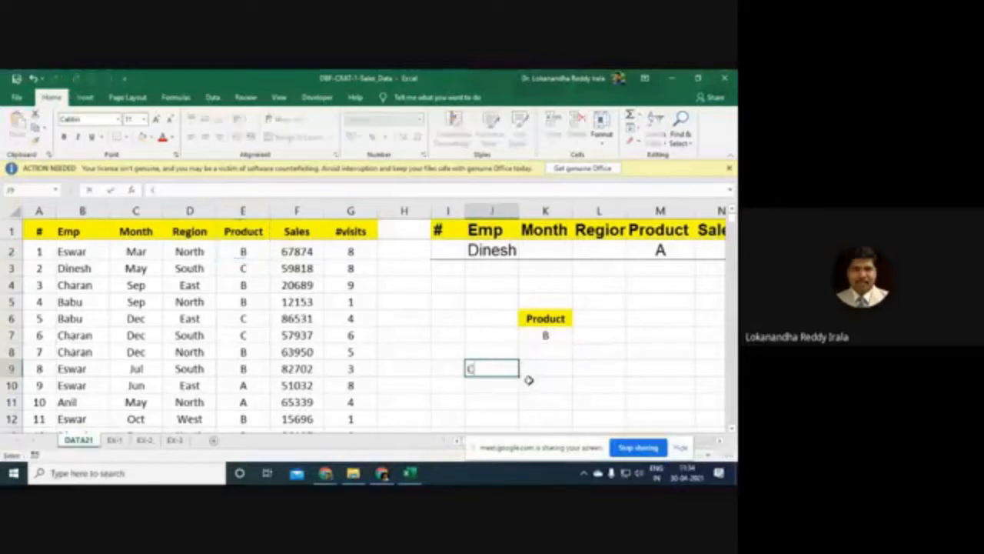
pyautogui.write('OUNT')
pyautogui.press('Tab')
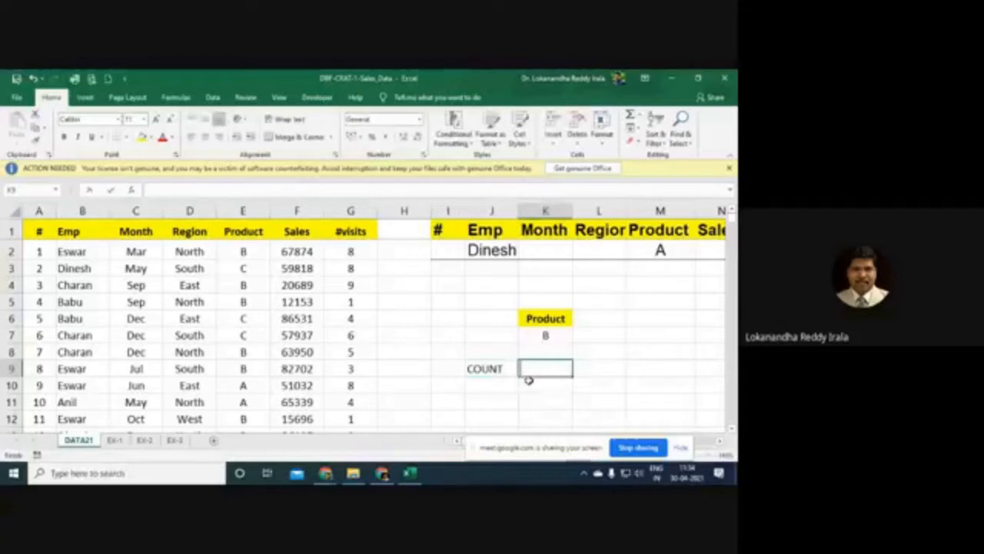
pyautogui.write('=')
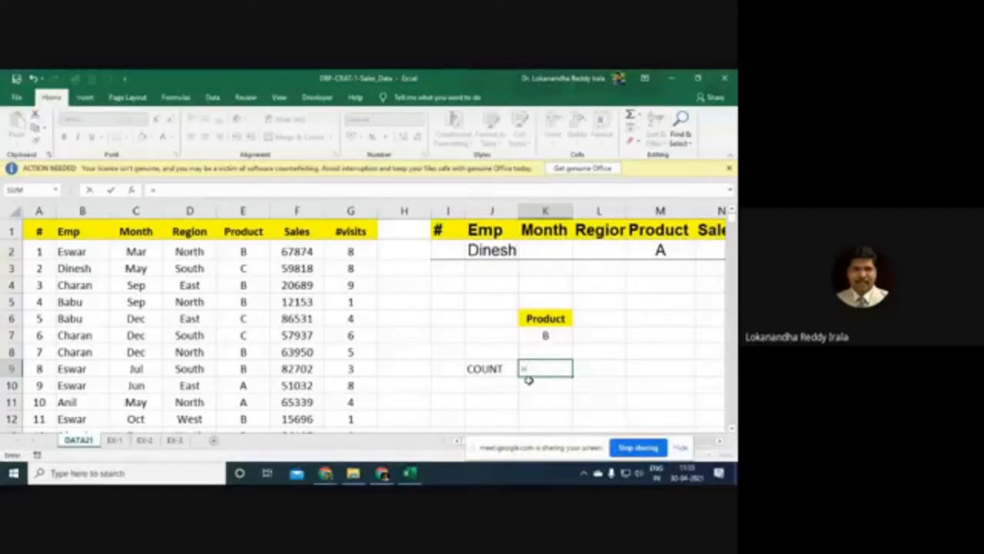
pyautogui.write('COUN')
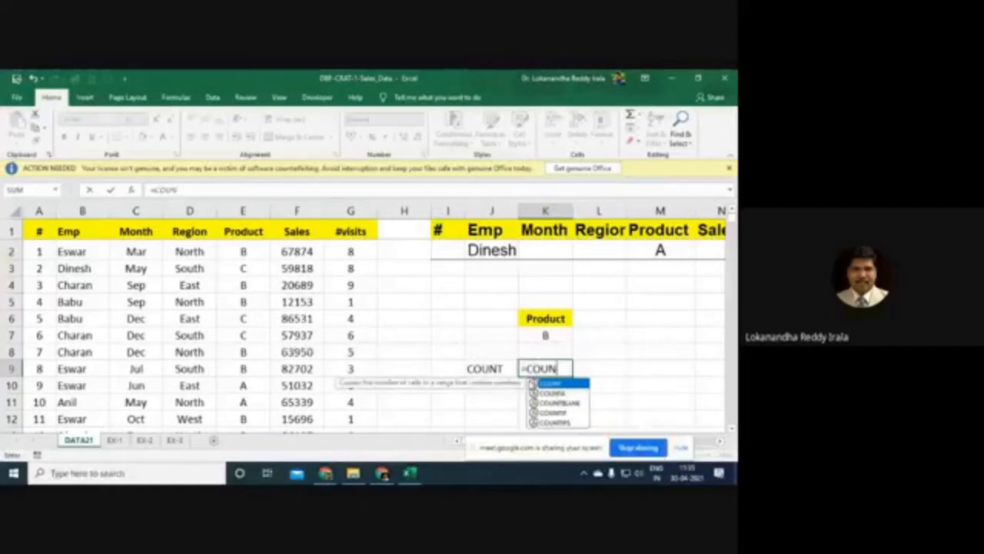
pyautogui.press('BackSpace')
pyautogui.press('BackSpace')
pyautogui.press('BackSpace')
pyautogui.press('BackSpace')
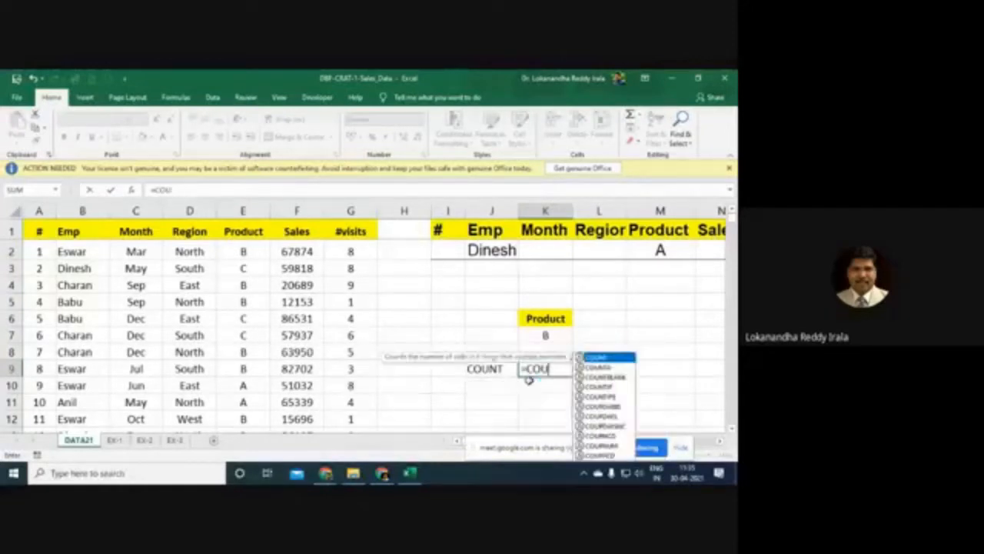
# Step: Enter the DCOUNT function in K9 with the whole sales table, A1:G2001 (DATA21), as the database
pyautogui.write('DC')
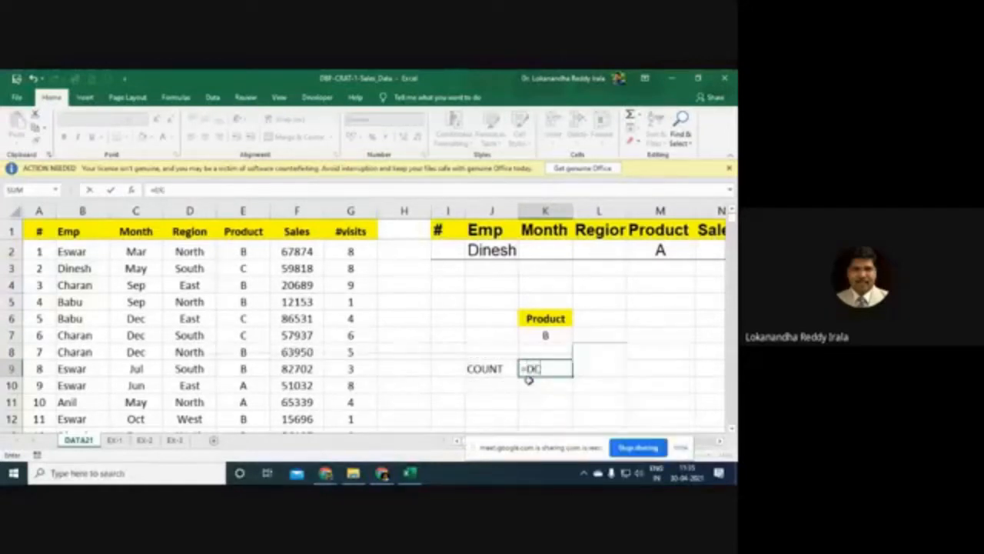
pyautogui.write('OUNT(')
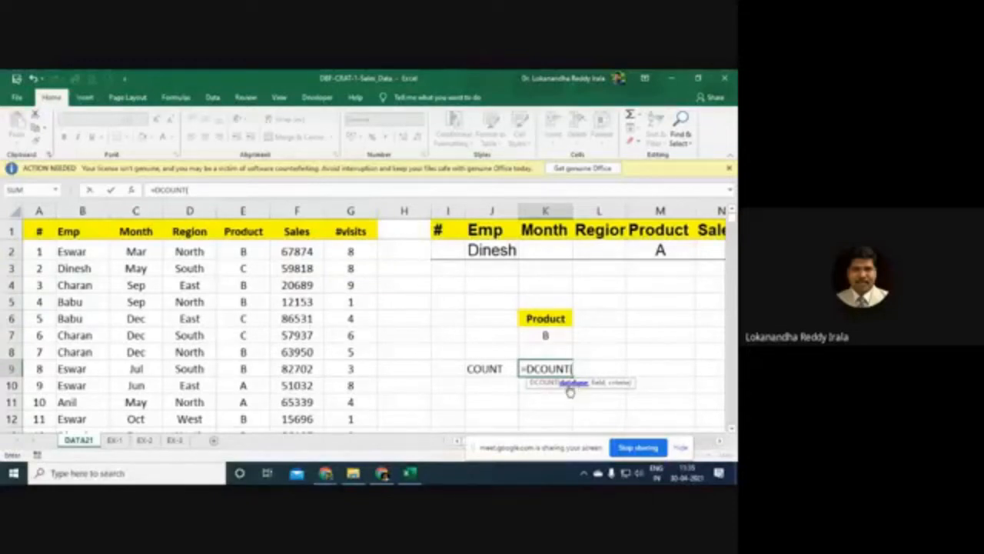
pyautogui.click(57, 234)
pyautogui.moveTo(56, 234); pyautogui.dragTo(333, 354)
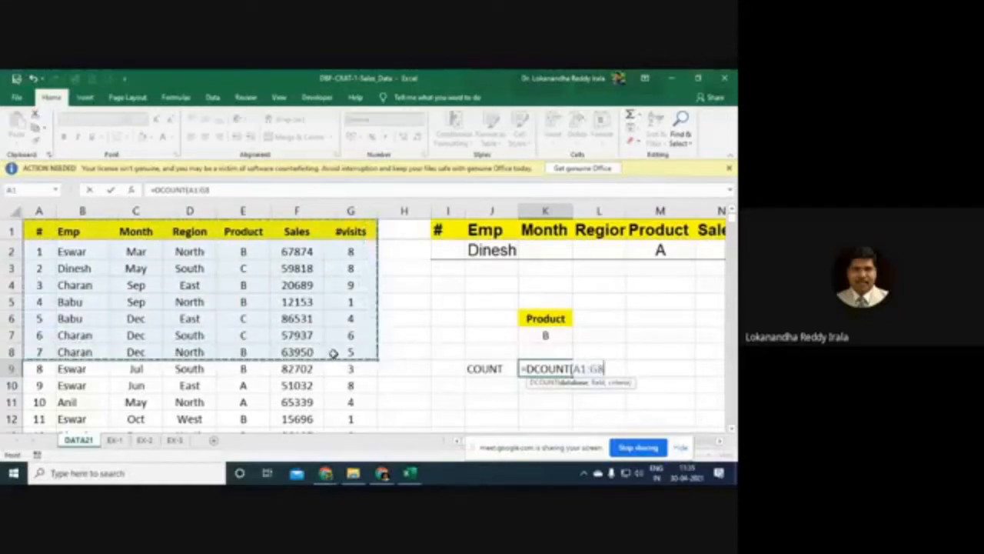
pyautogui.hotkey('ctrl', 'shift', 'Down')
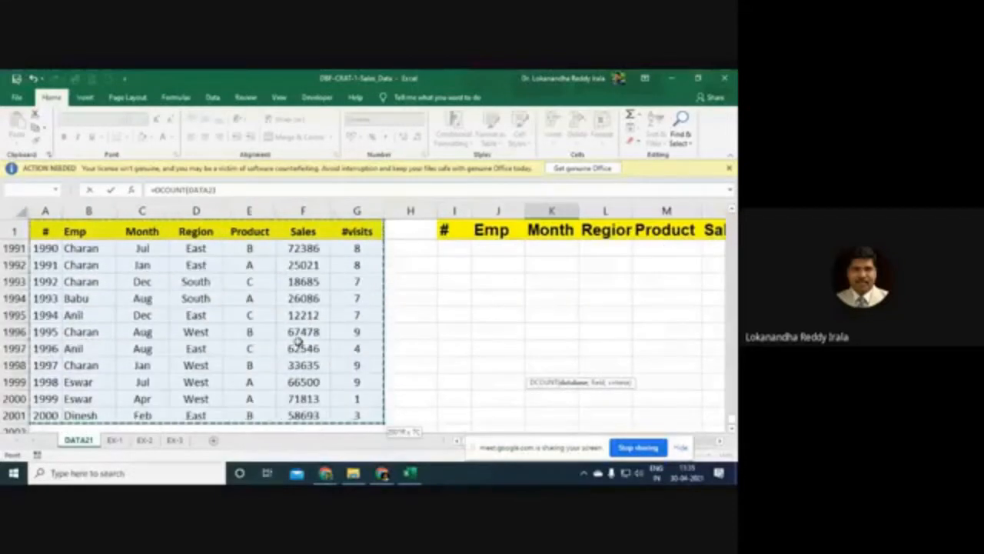
# Step: Open the function arguments for the DCOUNT formula in K9 and set its field to Product
pyautogui.scroll(19, 300, 338)
pyautogui.scroll(10, 305, 332)
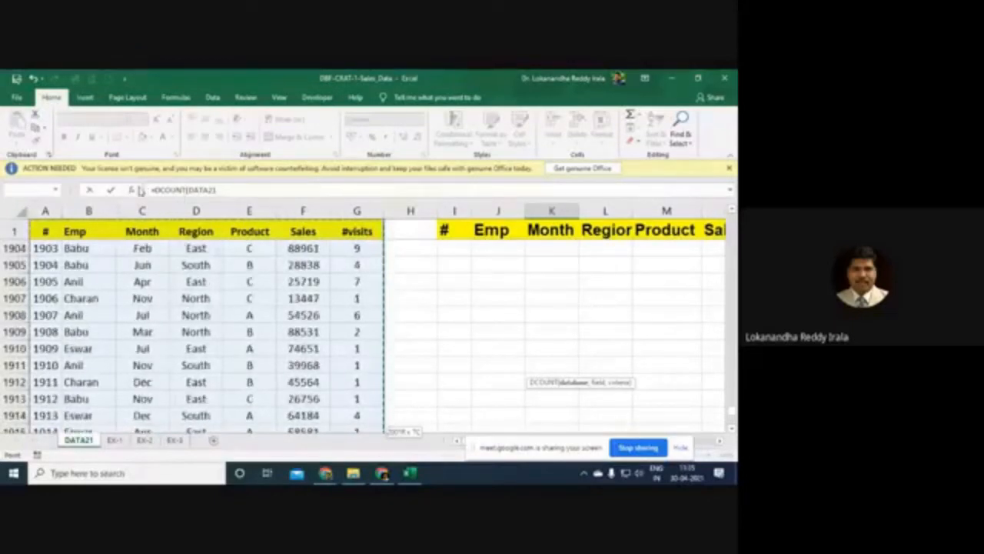
pyautogui.click(132, 192)
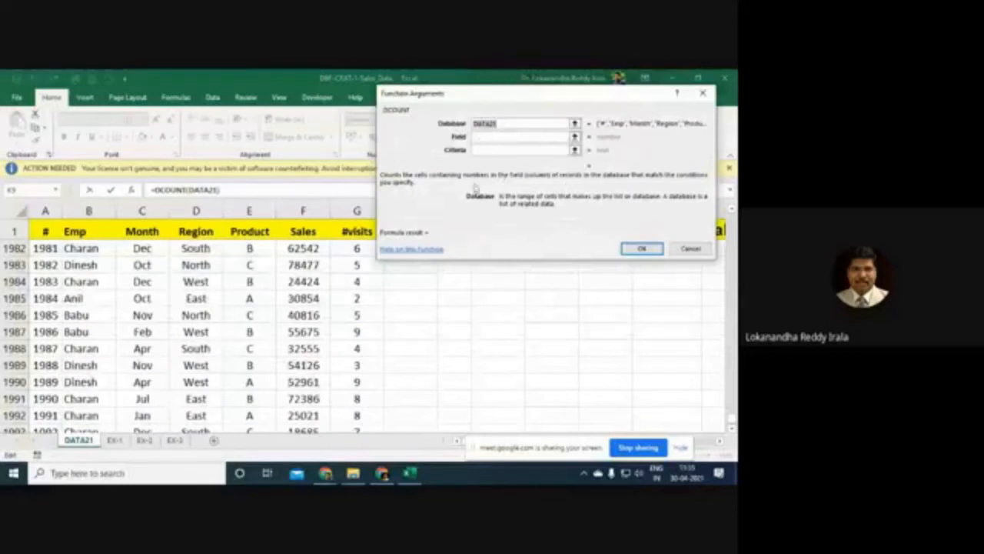
pyautogui.scroll(13, 477, 301)
pyautogui.scroll(20, 477, 300)
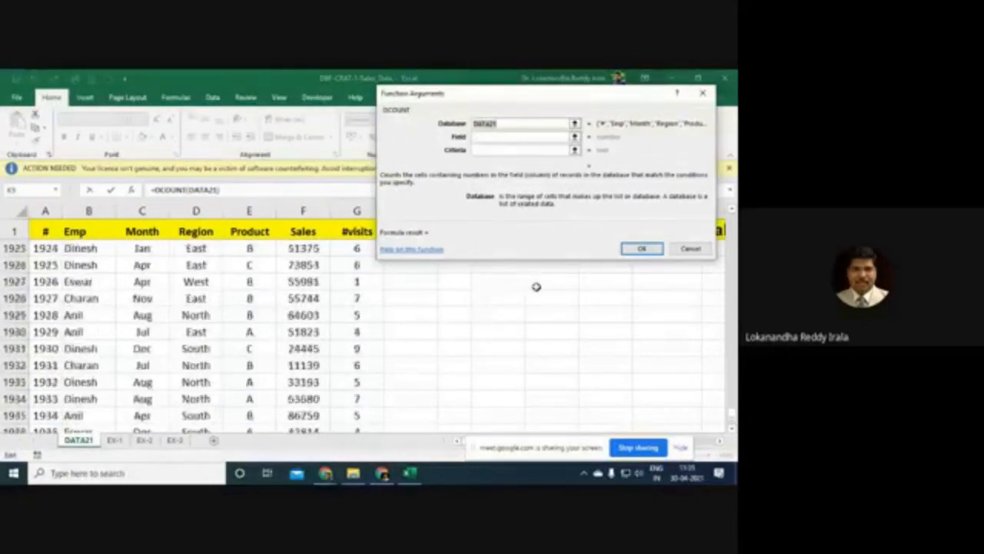
pyautogui.click(515, 138)
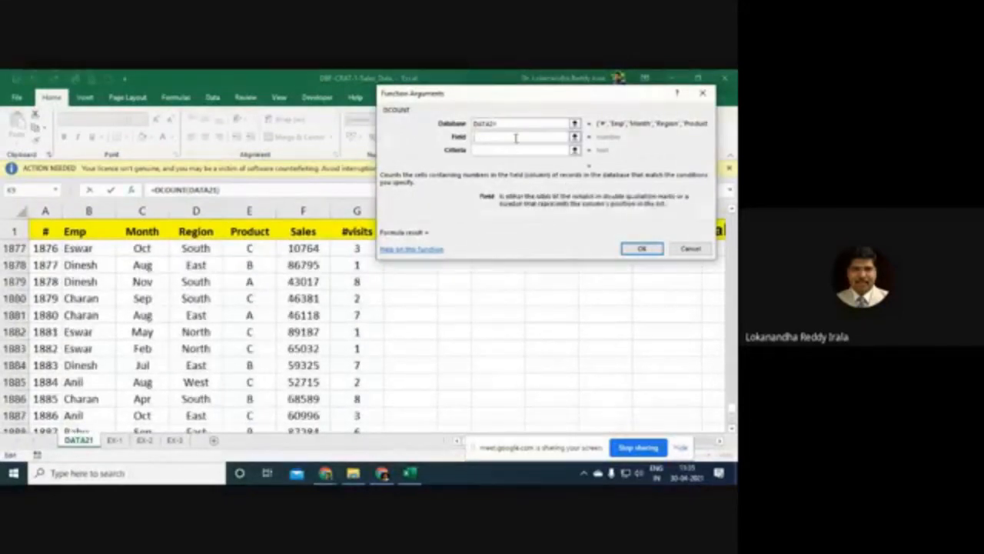
pyautogui.scroll(9, 600, 323)
pyautogui.scroll(4, 665, 349)
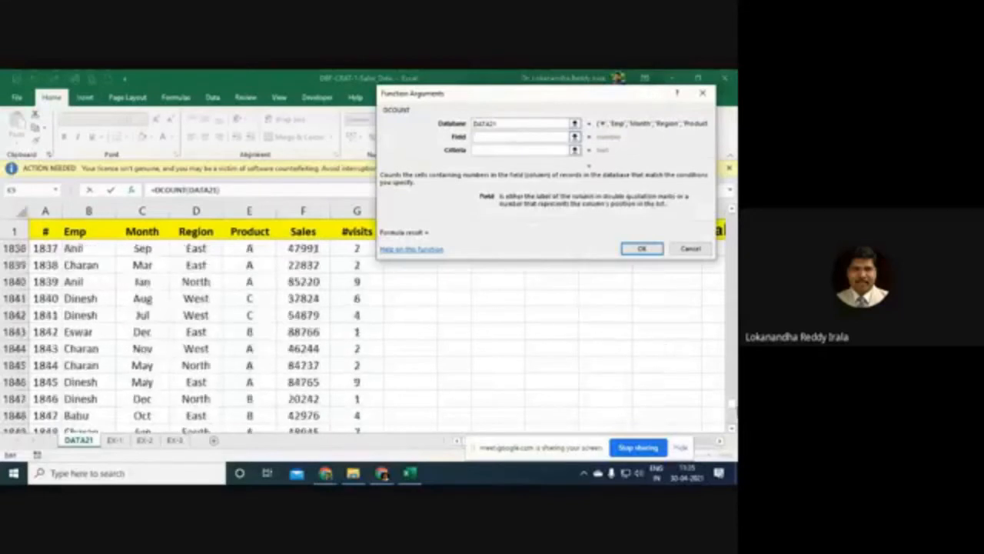
pyautogui.moveTo(732, 406); pyautogui.dragTo(731, 212)
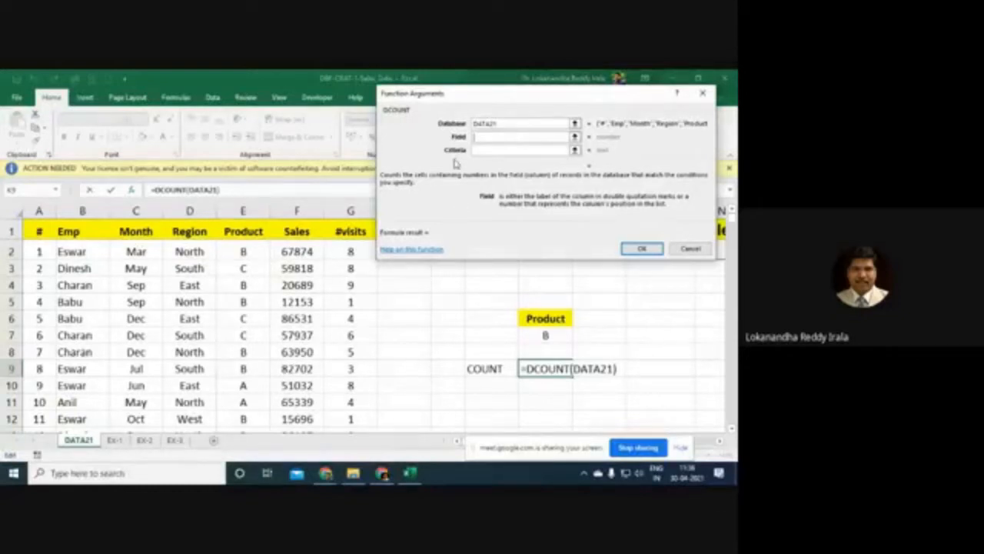
pyautogui.write('Product')
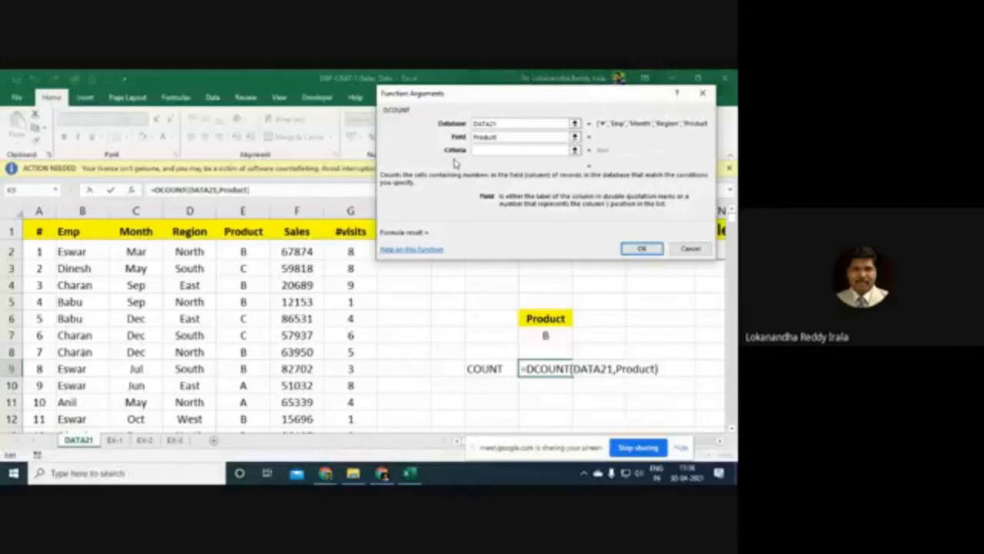
# Step: Set K6:K7 as the DCOUNT criteria range and complete the formula in K9
pyautogui.click(478, 152)
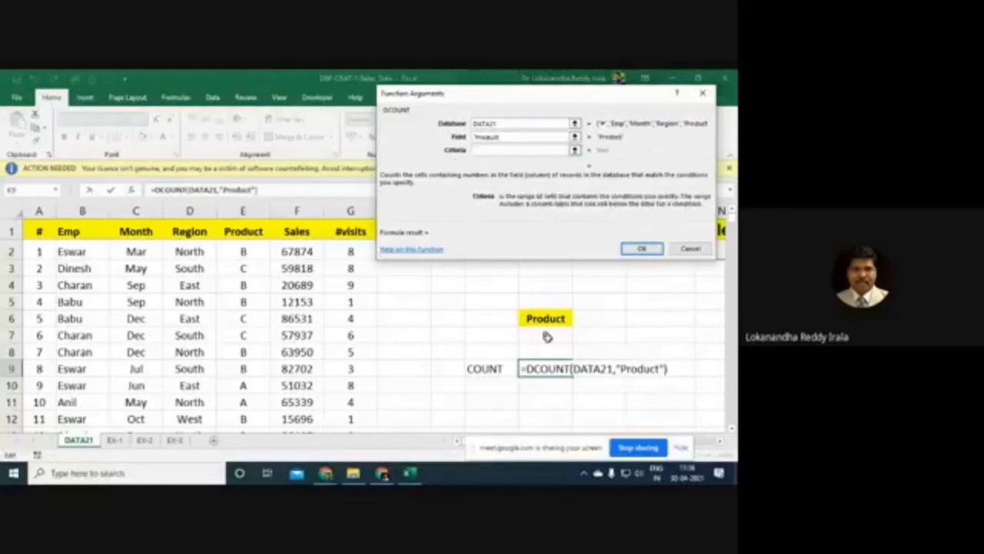
pyautogui.moveTo(543, 318); pyautogui.dragTo(542, 332)
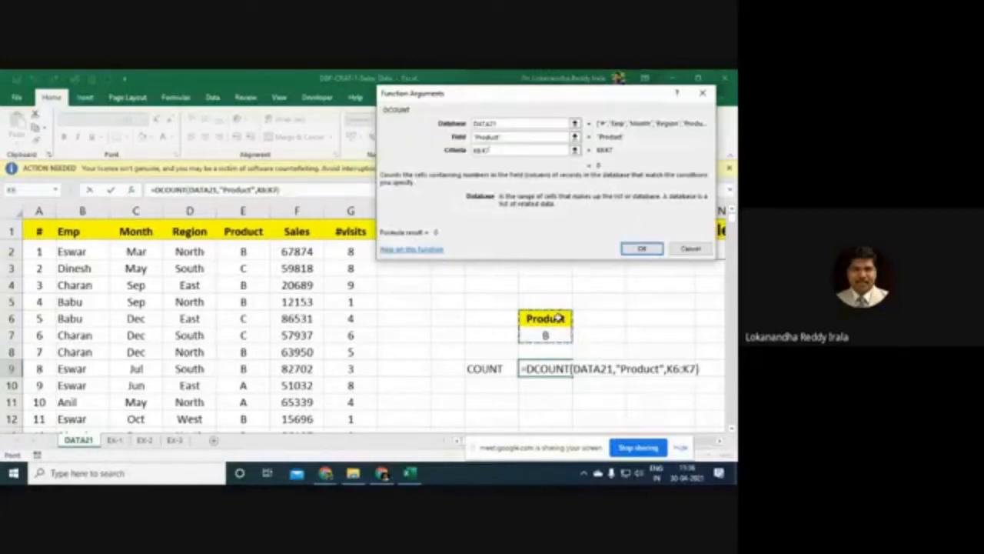
pyautogui.click(642, 250)
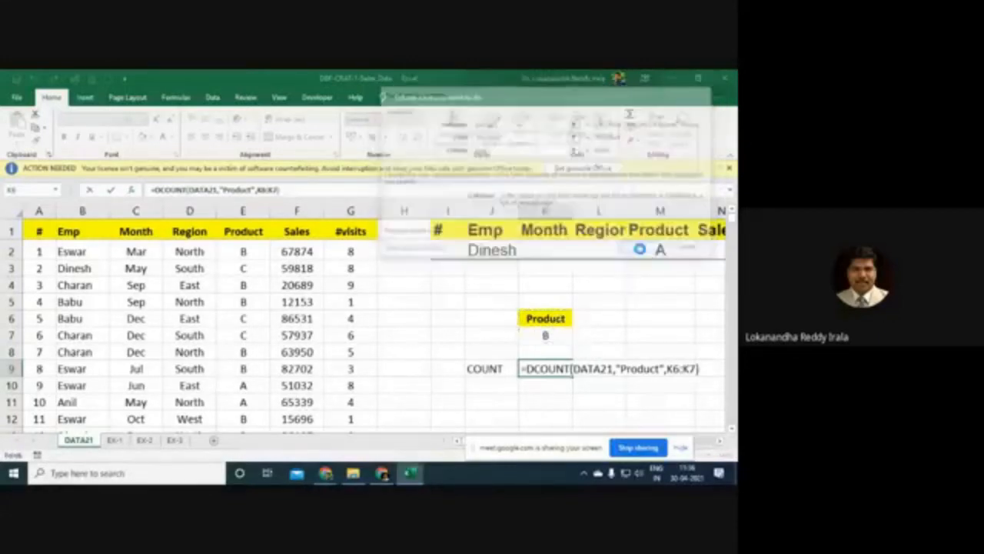
pyautogui.click(537, 415)
# Step: Try the field argument of the DCOUNT formula in K9 as Product without its quotation marks
pyautogui.click(556, 370)
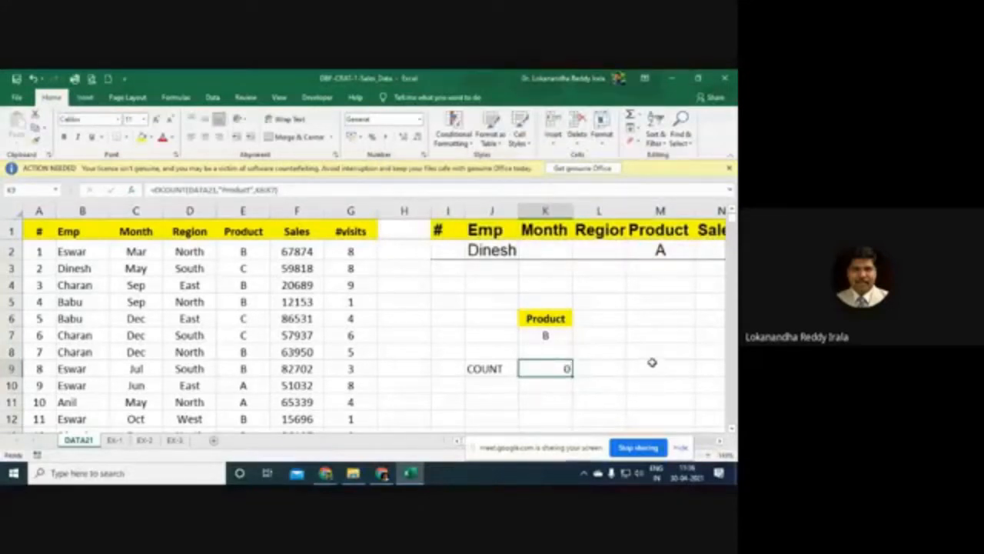
pyautogui.click(131, 191)
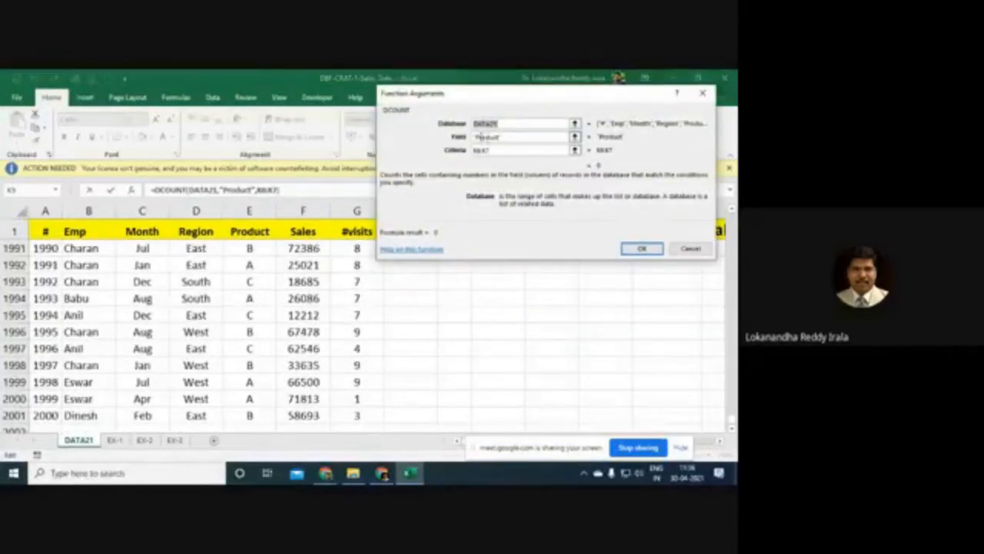
pyautogui.click(475, 137)
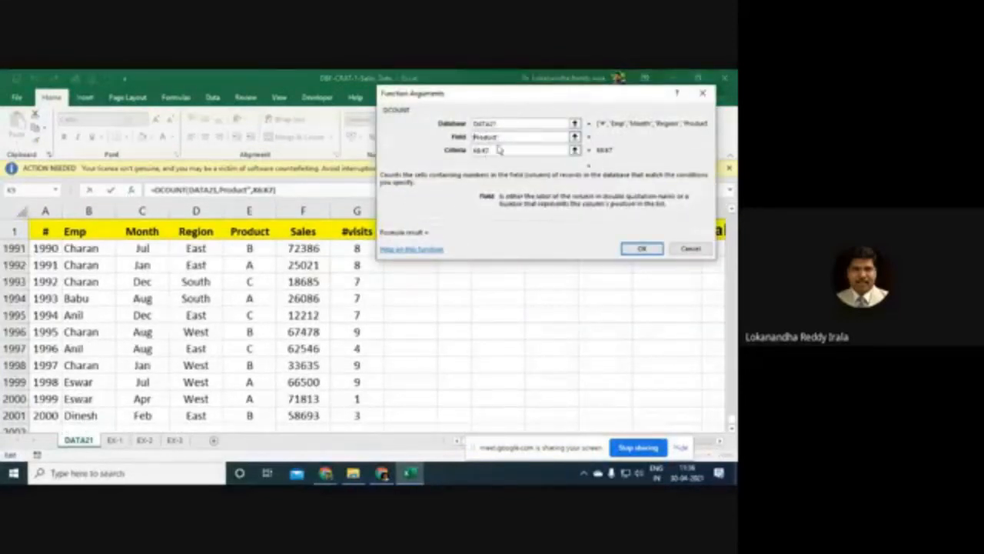
pyautogui.press('BackSpace')
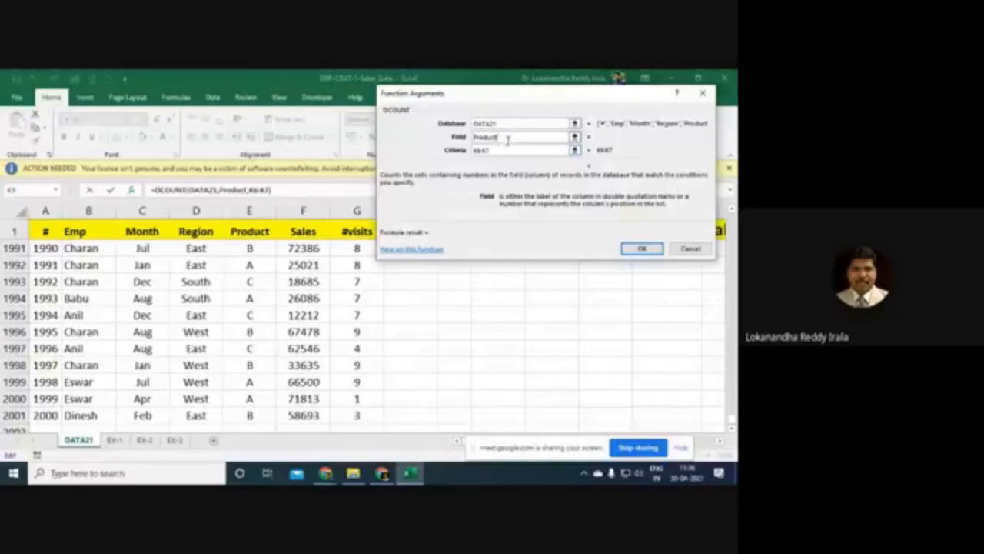
pyautogui.click(641, 249)
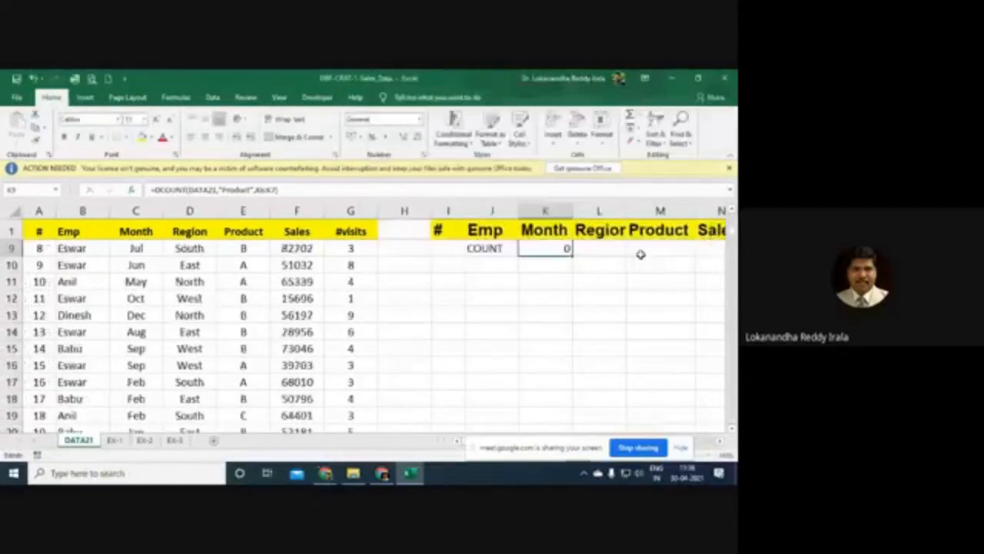
# Step: Change the Product criterion in K7 to A
pyautogui.scroll(3, 508, 304)
pyautogui.click(548, 335)
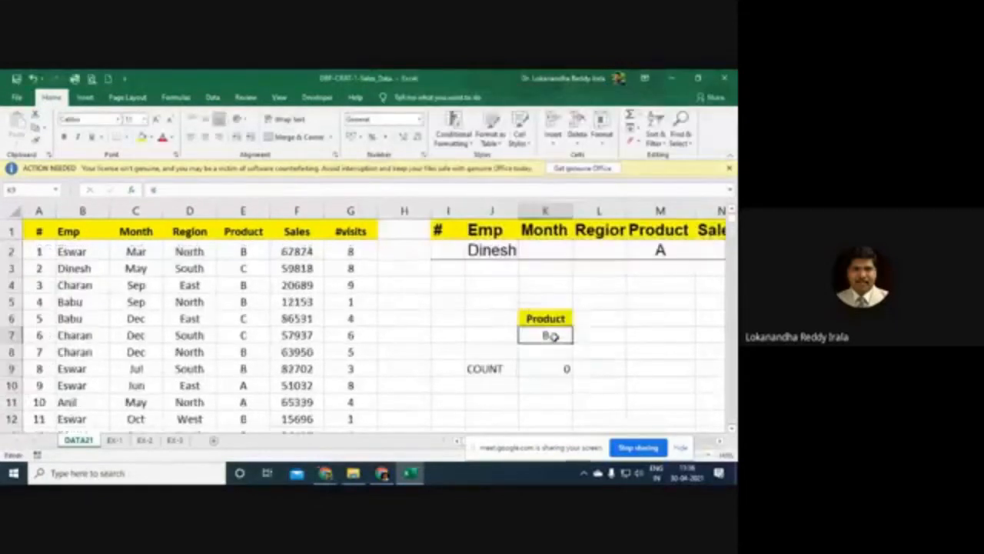
pyautogui.write('A')
# Step: Change the field argument of the DCOUNT formula in K9 to "Sales"
pyautogui.click(571, 370)
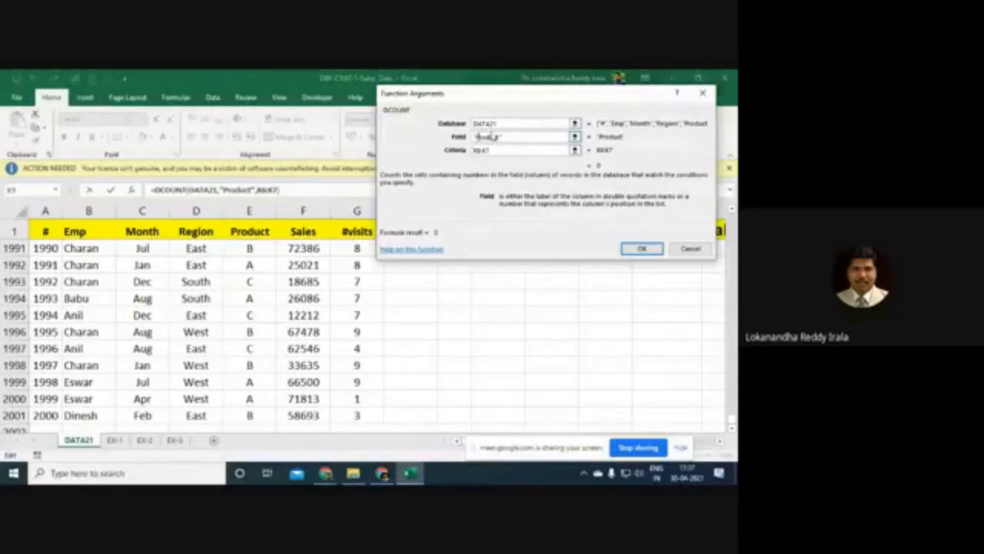
pyautogui.press('BackSpace')
pyautogui.write('Sal')
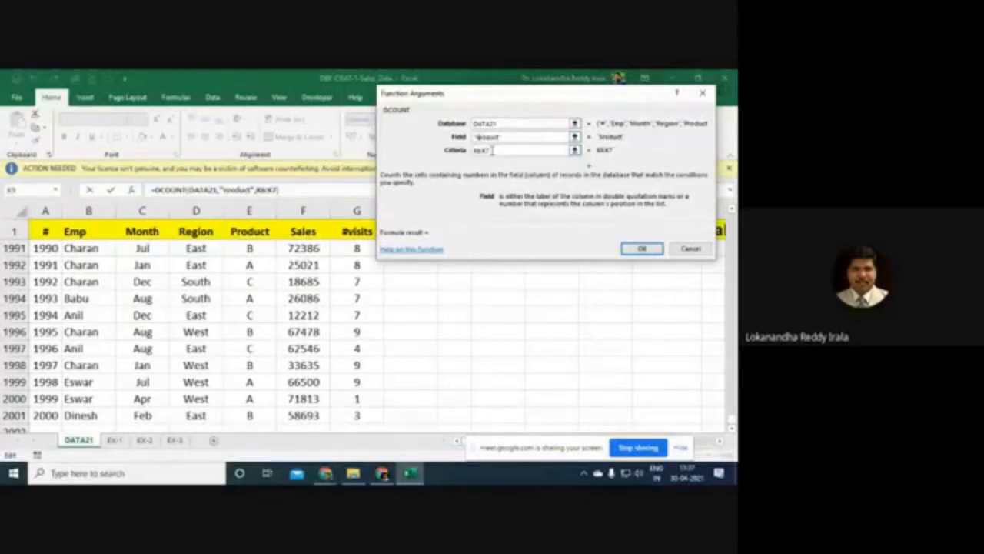
pyautogui.write('es')
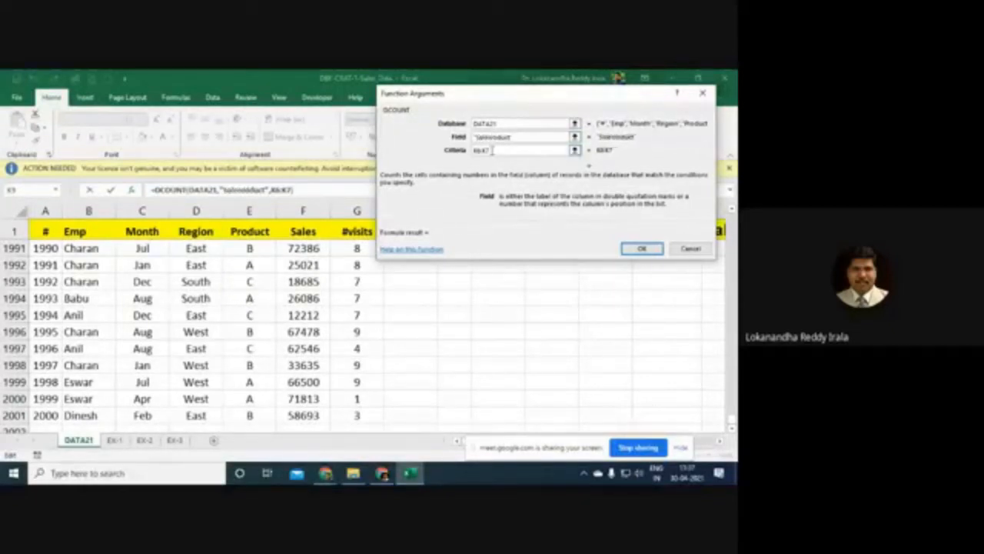
pyautogui.press('Delete')
pyautogui.press('Delete')
pyautogui.press('Delete')
pyautogui.press('Delete')
pyautogui.press('Delete')
pyautogui.press('Delete')
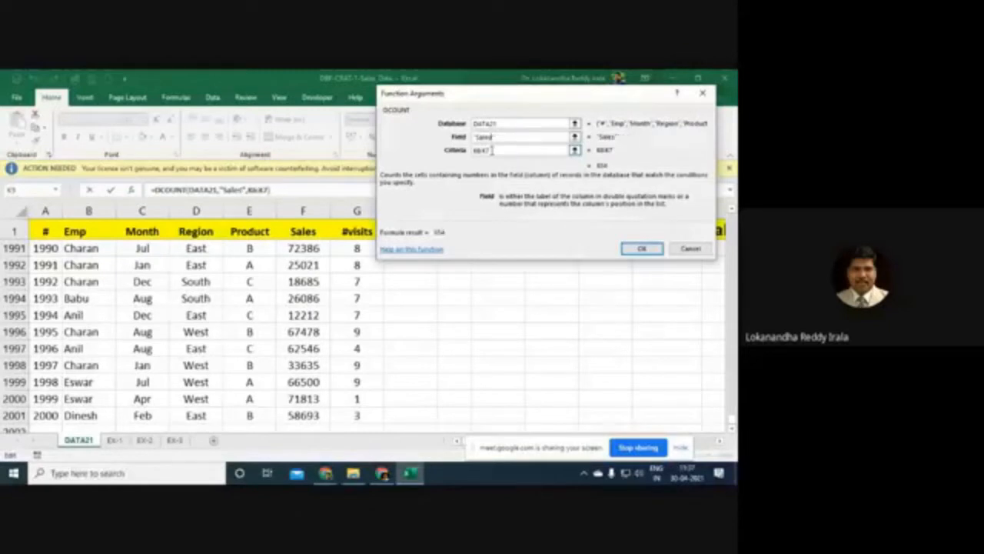
pyautogui.click(641, 249)
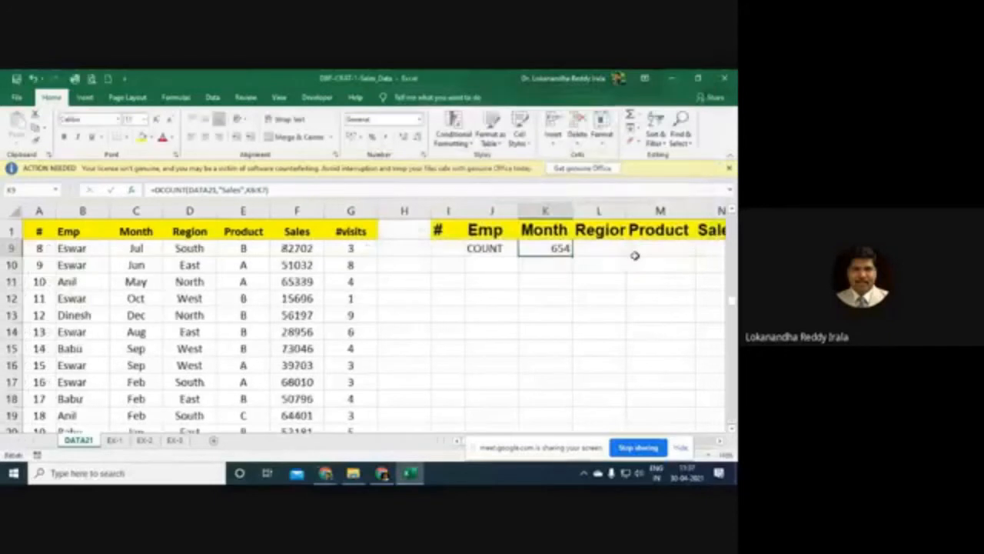
pyautogui.scroll(2, 600, 323)
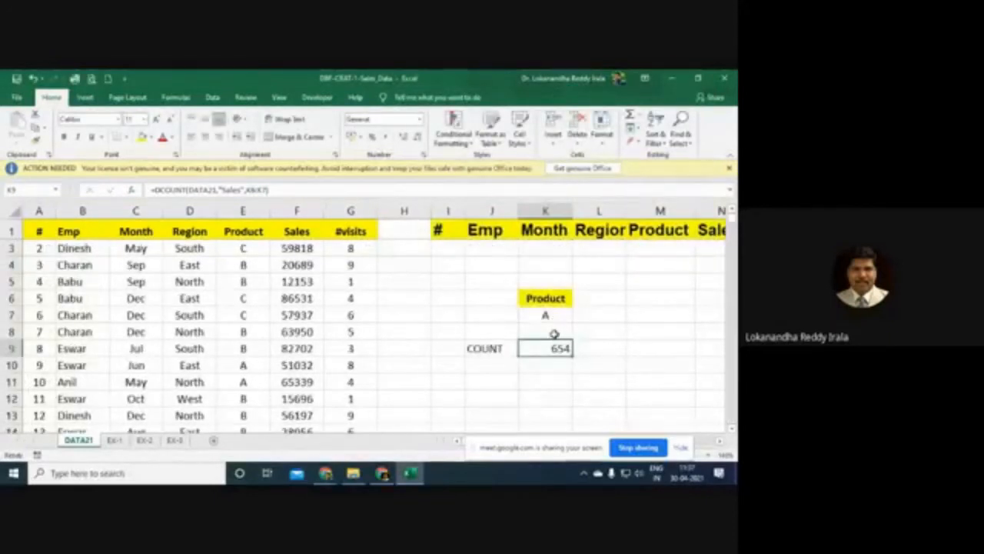
pyautogui.click(552, 315)
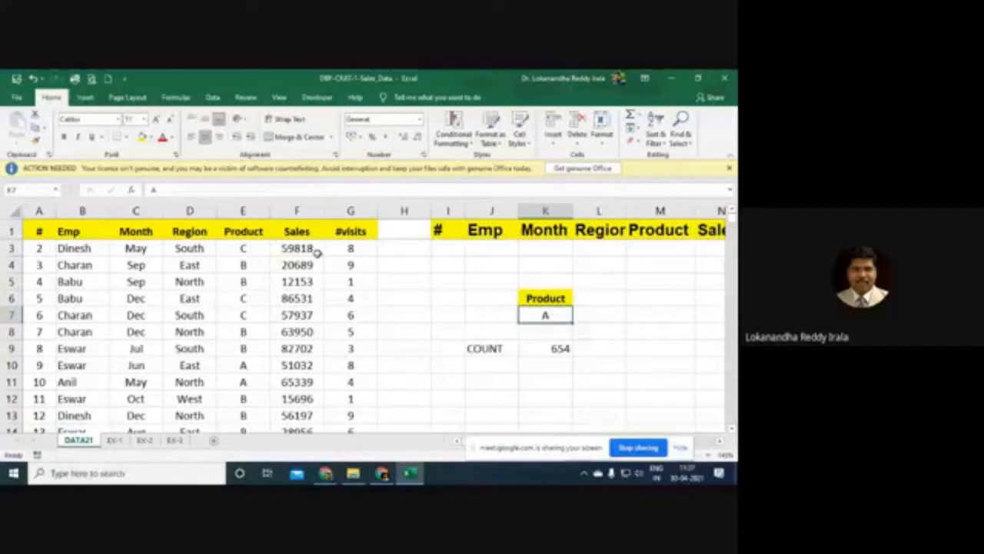
pyautogui.scroll(1, 293, 285)
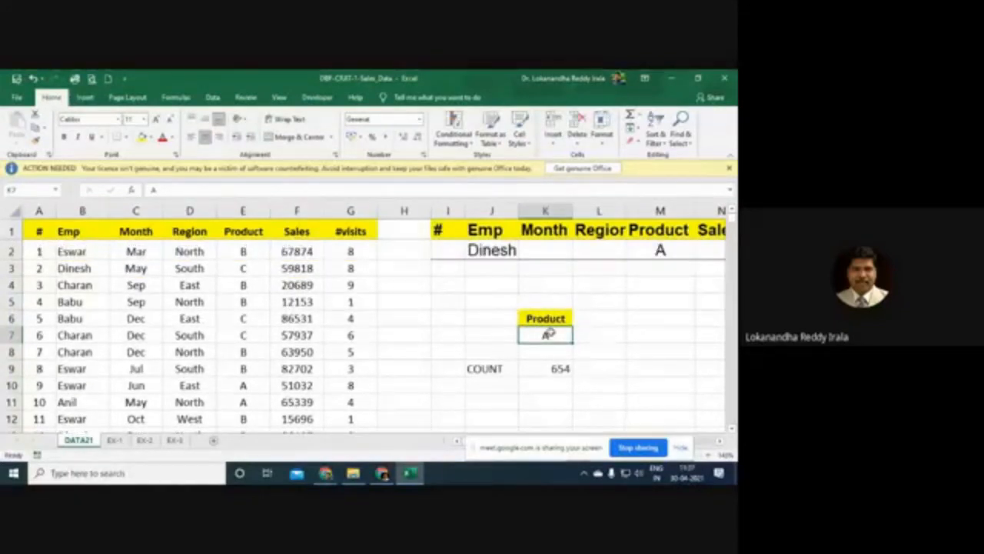
pyautogui.click(297, 231)
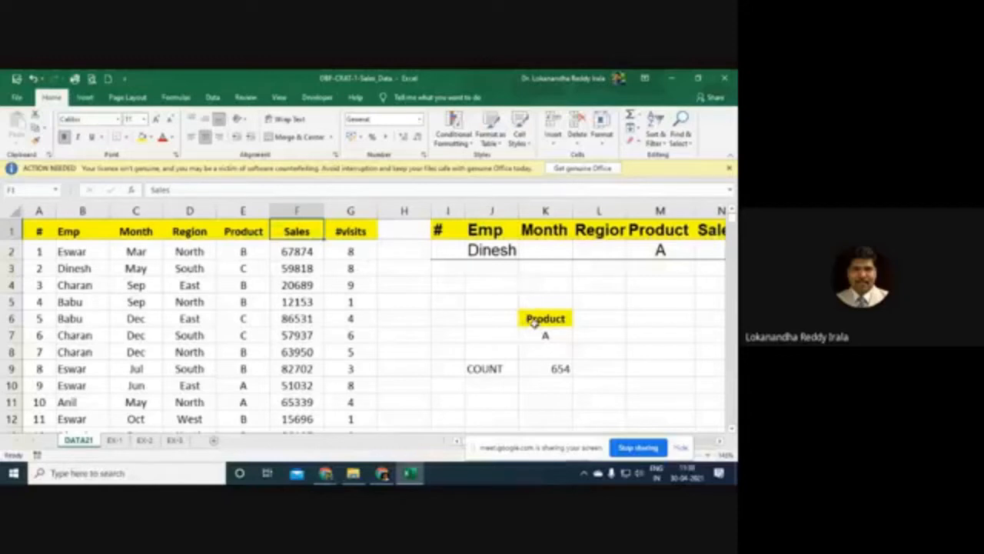
# Step: Change the field argument of the DCOUNT formula in K9 to "#"
pyautogui.click(559, 369)
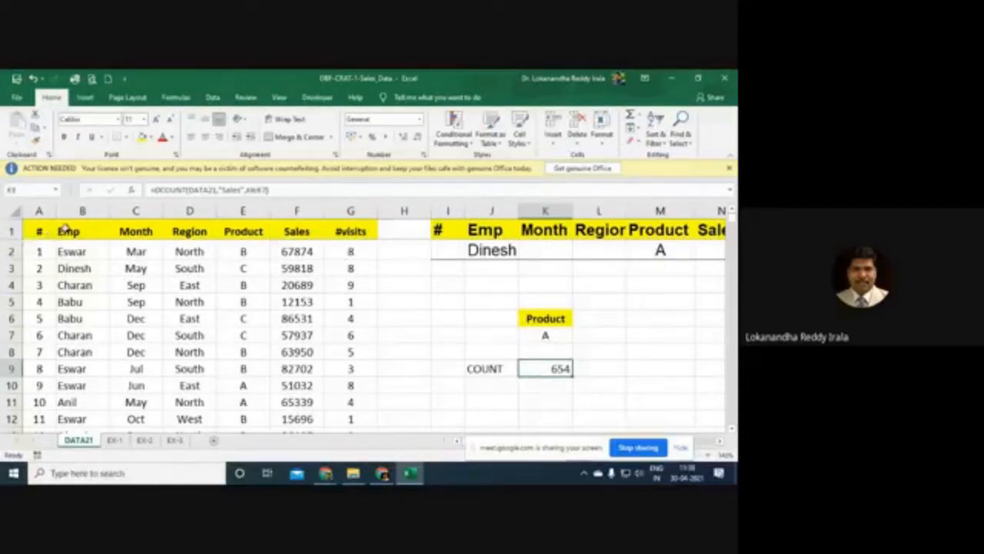
pyautogui.click(133, 192)
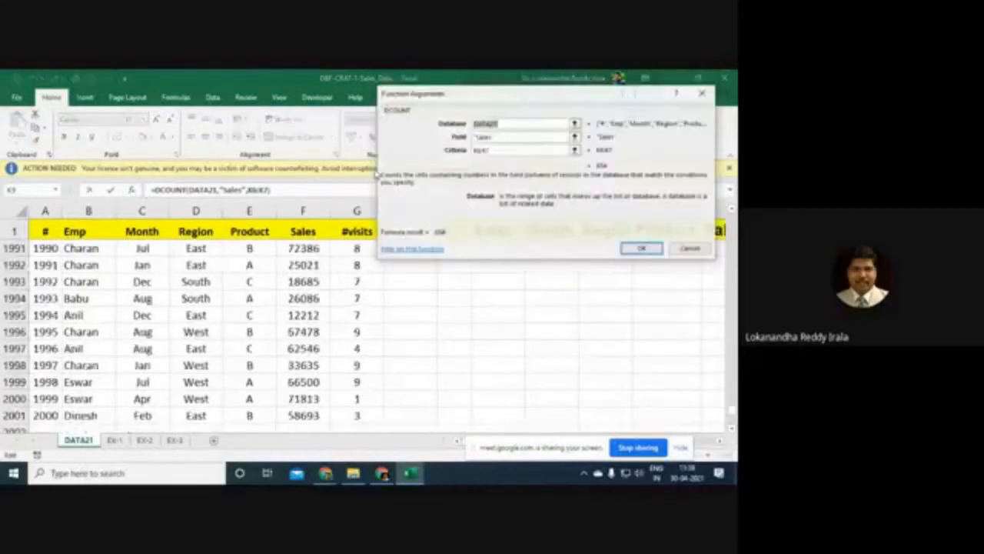
pyautogui.click(481, 137)
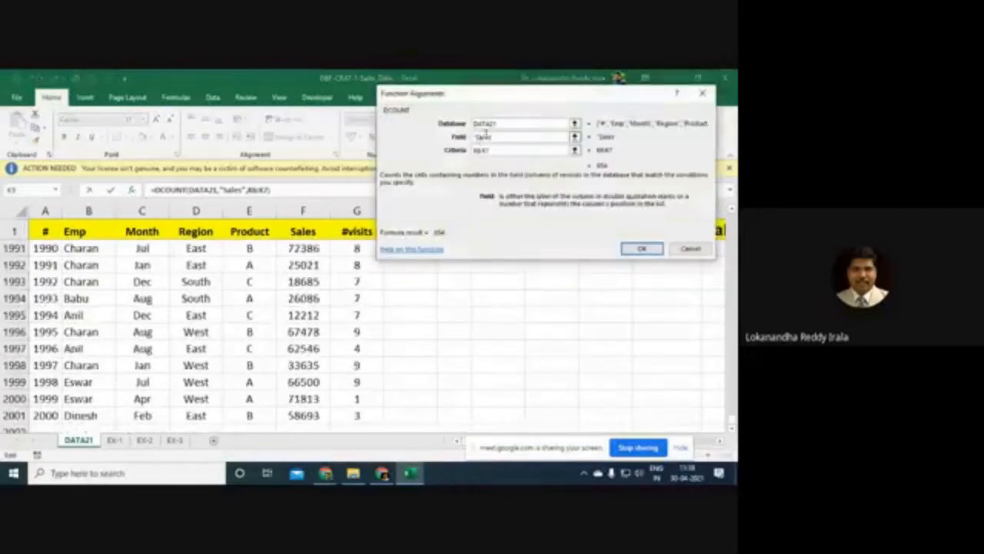
pyautogui.press('BackSpace')
pyautogui.write('#')
pyautogui.press('Delete')
pyautogui.press('Delete')
pyautogui.press('Delete')
pyautogui.press('Delete')
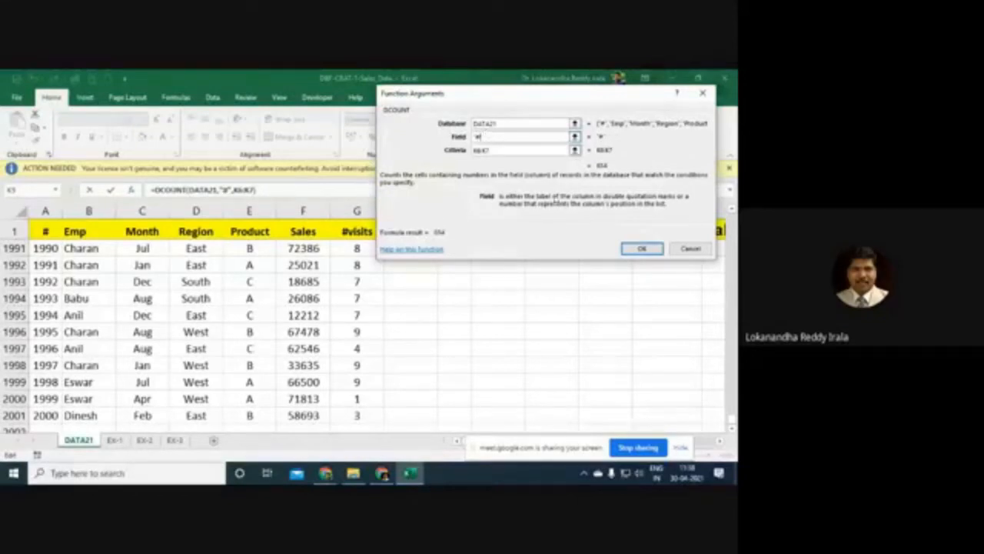
pyautogui.click(630, 247)
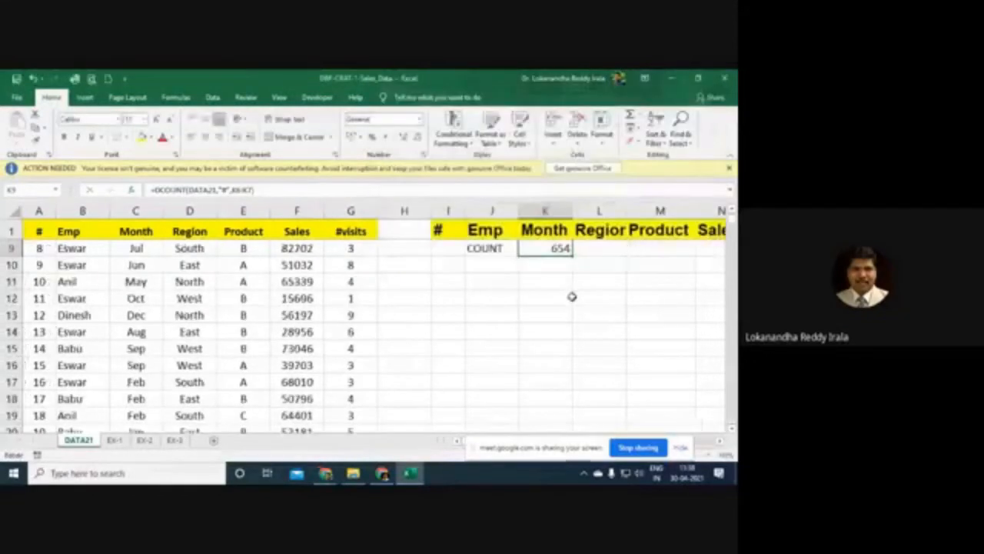
# Step: Extend the field name in K9's DCOUNT formula to "#Visit" and enter the formula
pyautogui.scroll(2, 571, 292)
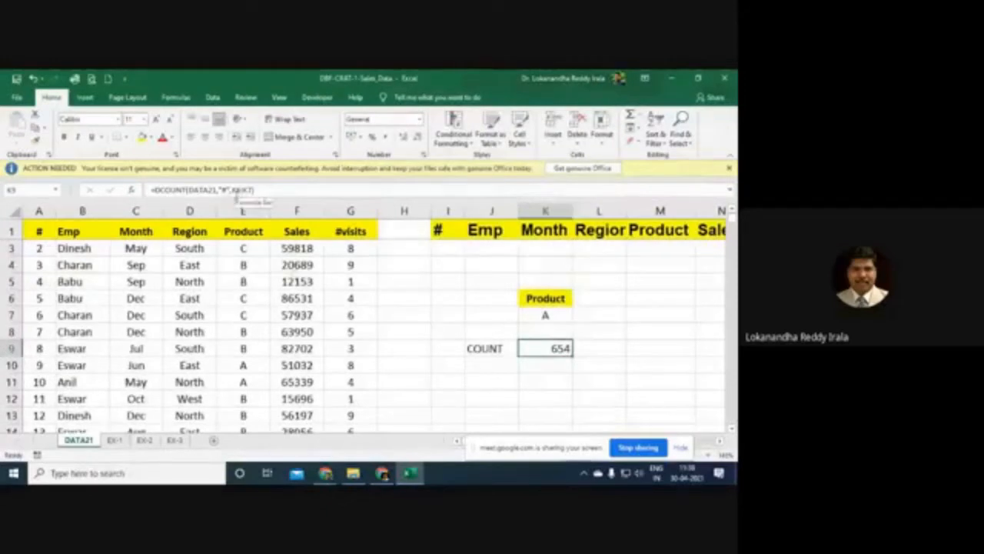
pyautogui.click(245, 189)
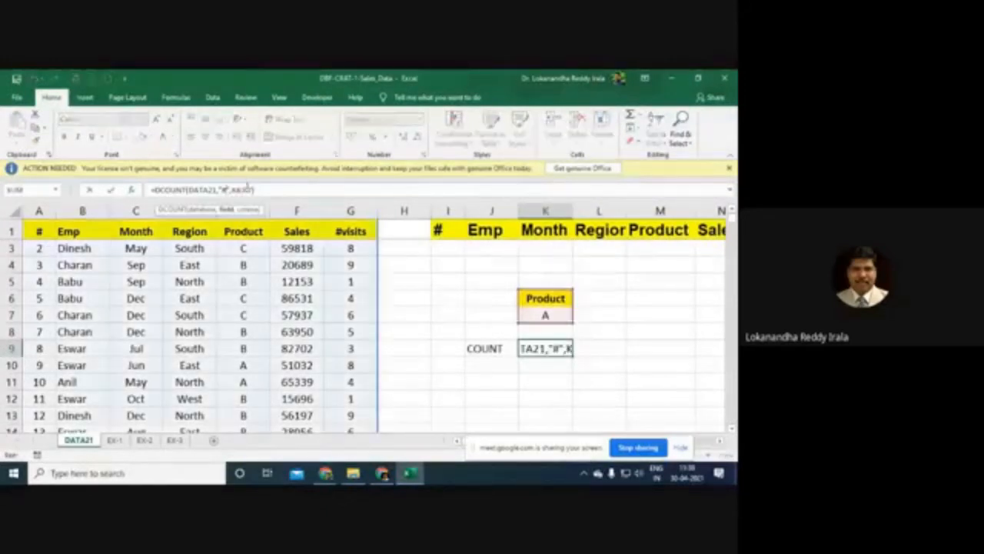
pyautogui.write('Visit')
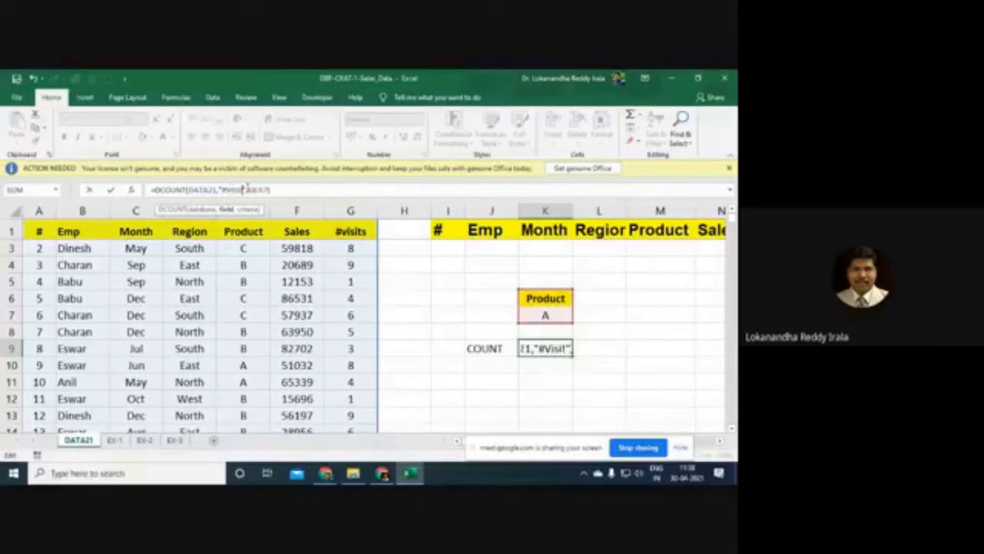
pyautogui.click(288, 190)
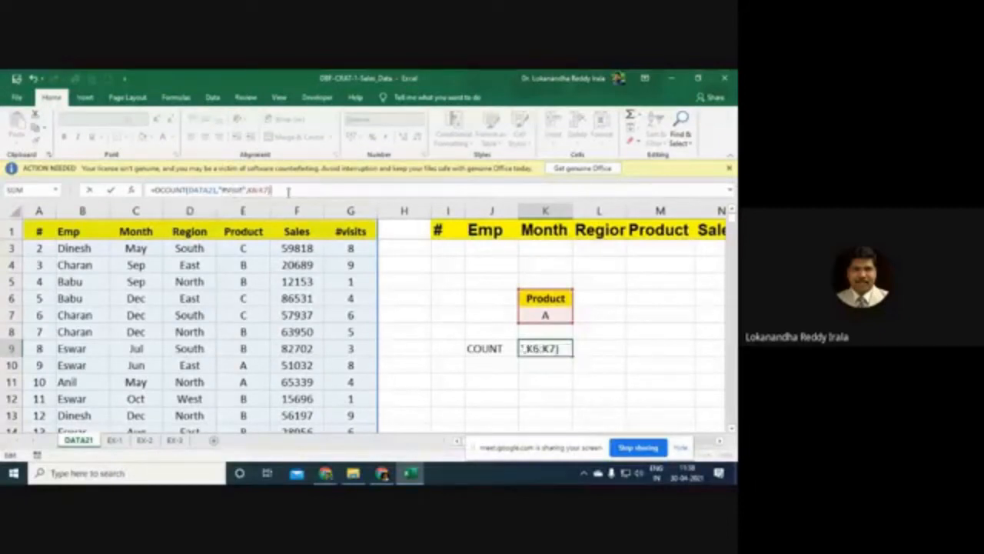
pyautogui.press('Return')
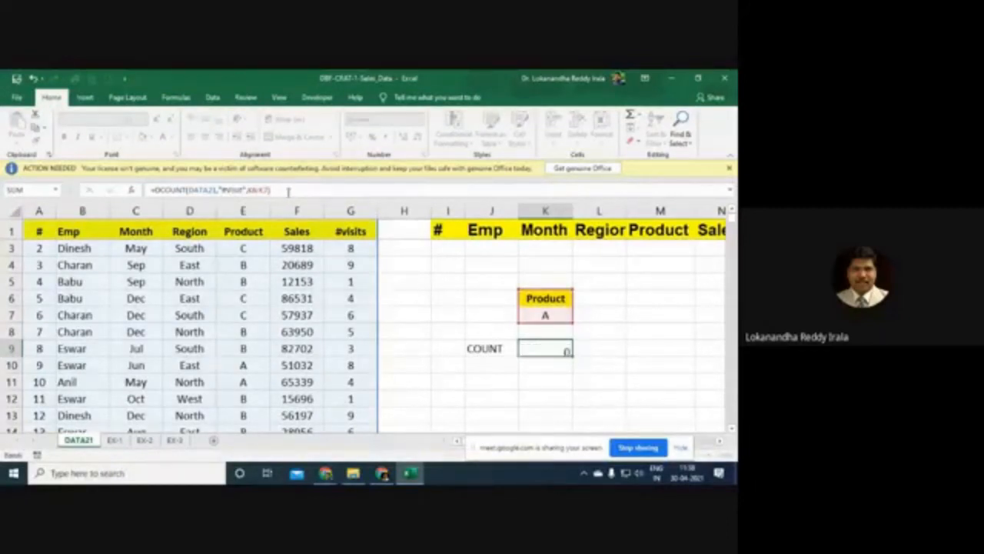
# Step: Correct the field argument of the DCOUNT formula in K9 to "#Visits" and enter the formula
pyautogui.click(542, 348)
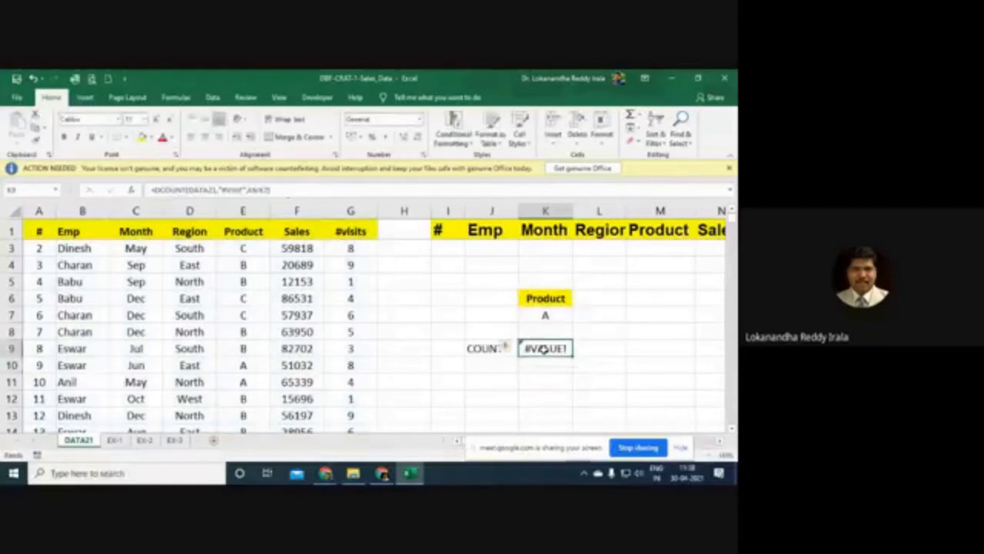
pyautogui.click(244, 189)
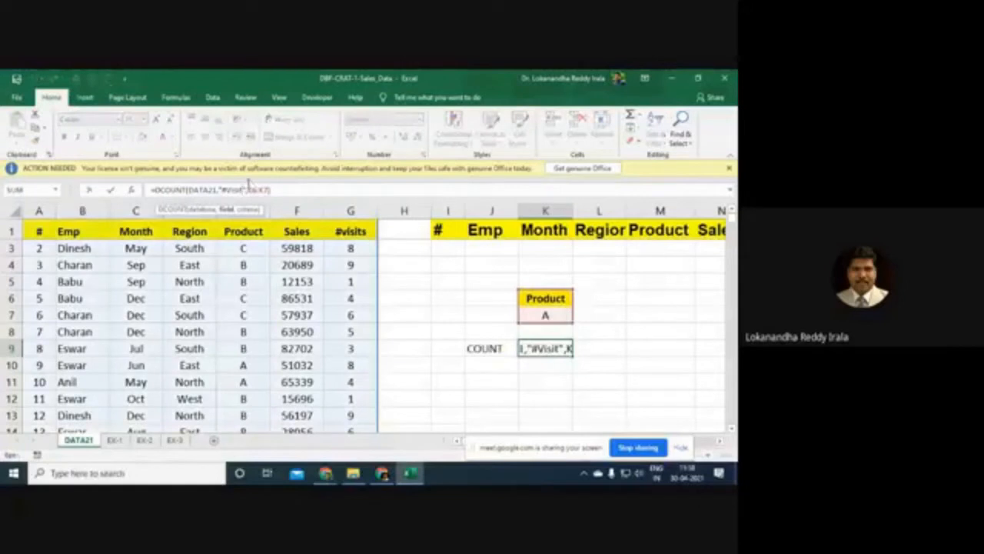
pyautogui.press('Return')
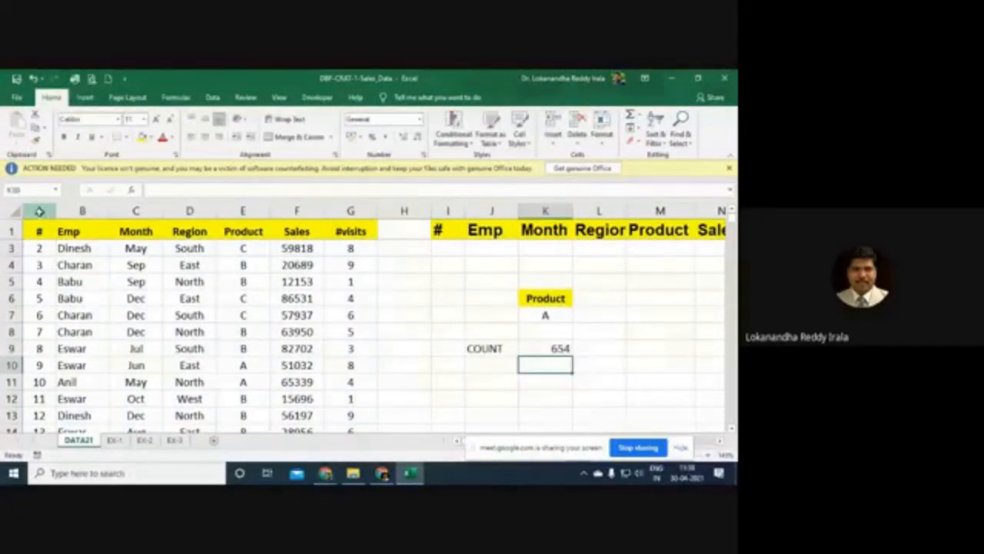
# Step: Examine the #, Sales and #visits column headers, the Product criteria range K6:K7 and the DCOUNT formula in K9
pyautogui.click(39, 210)
pyautogui.click(43, 230)
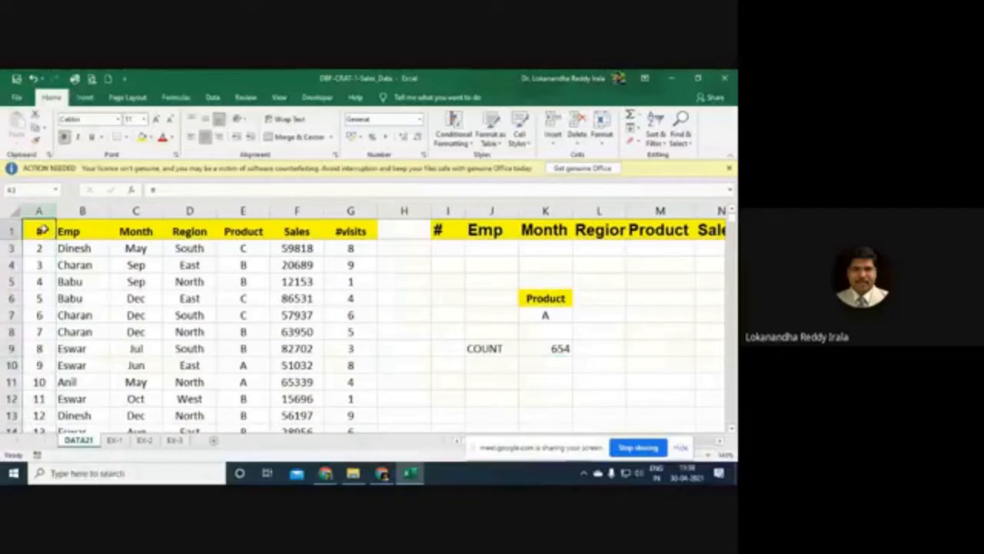
pyautogui.click(290, 233)
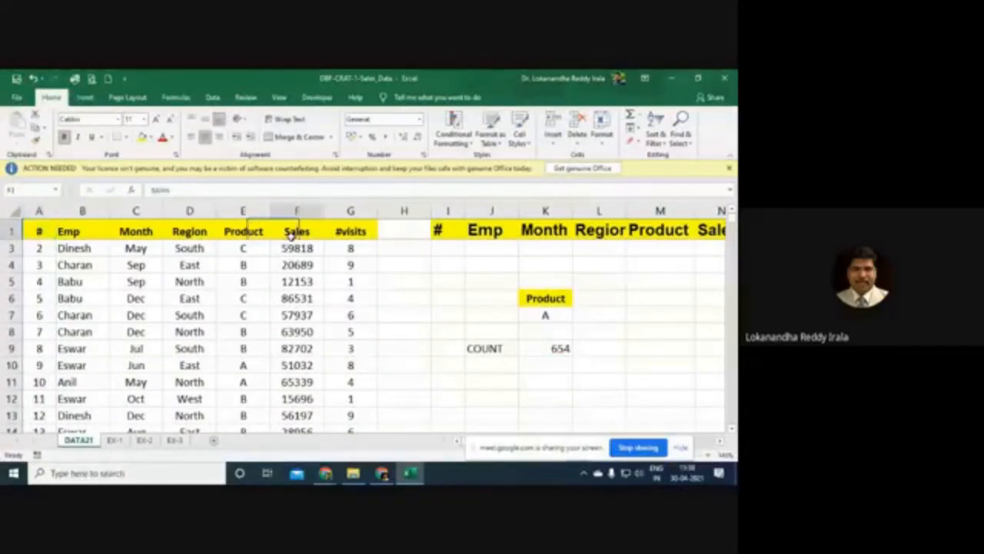
pyautogui.click(347, 233)
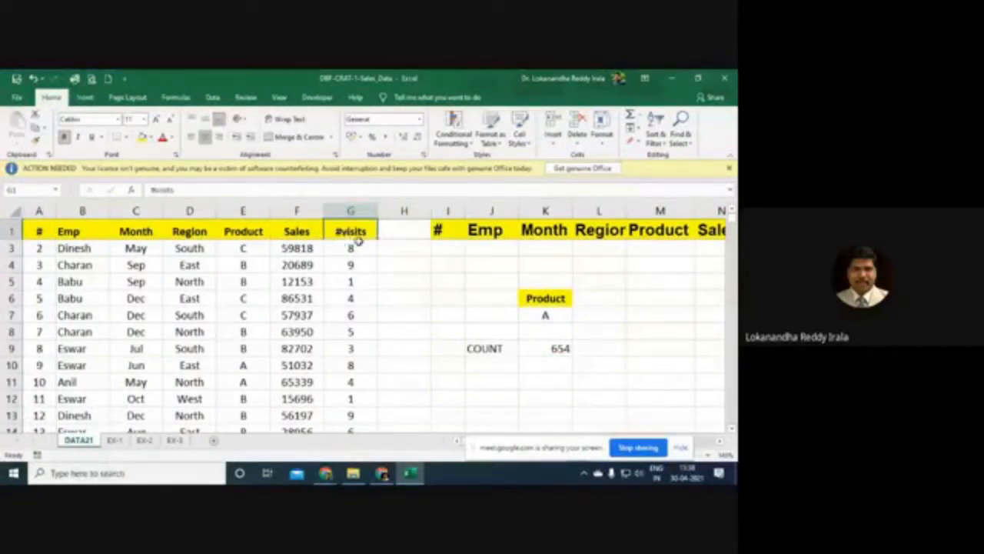
pyautogui.click(538, 347)
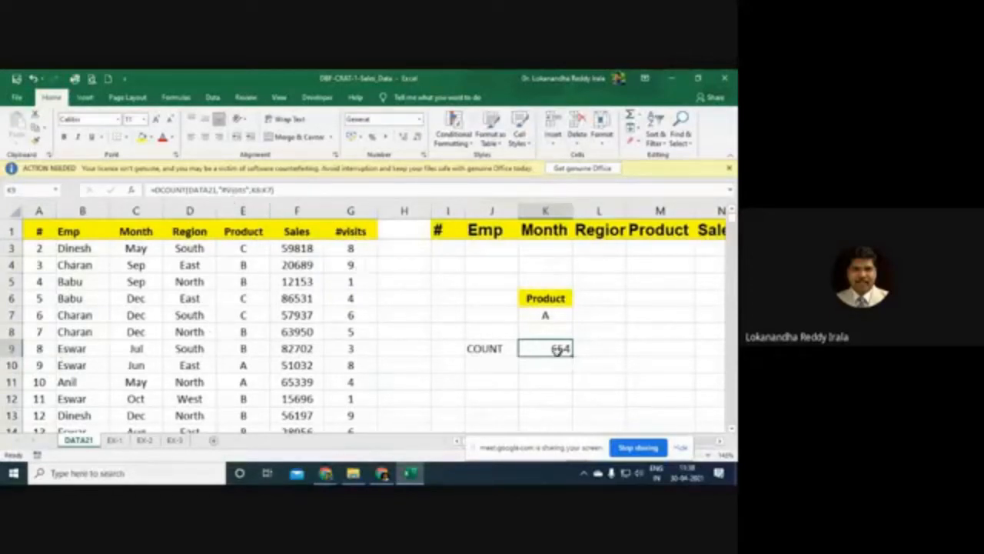
pyautogui.click(544, 300)
pyautogui.moveTo(545, 298); pyautogui.dragTo(552, 314)
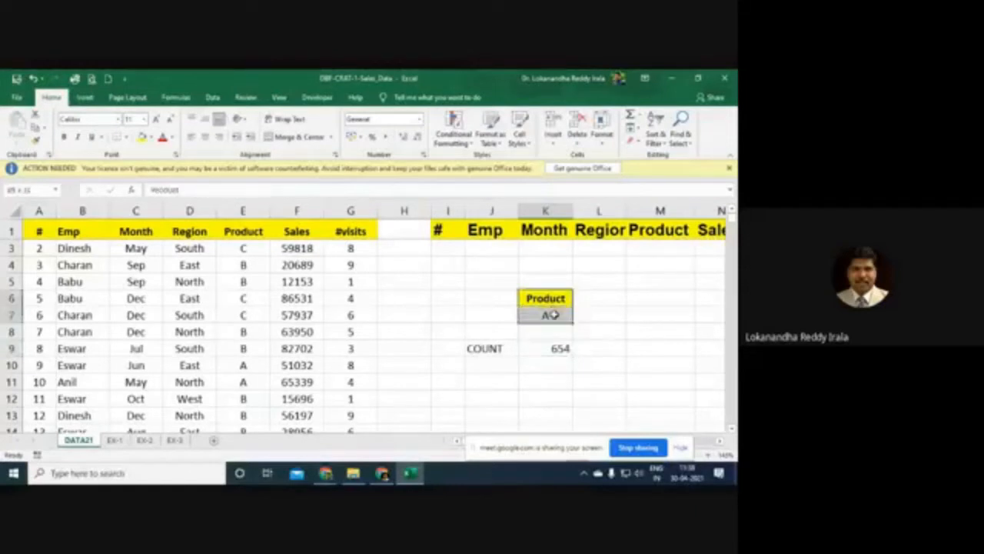
pyautogui.click(544, 297)
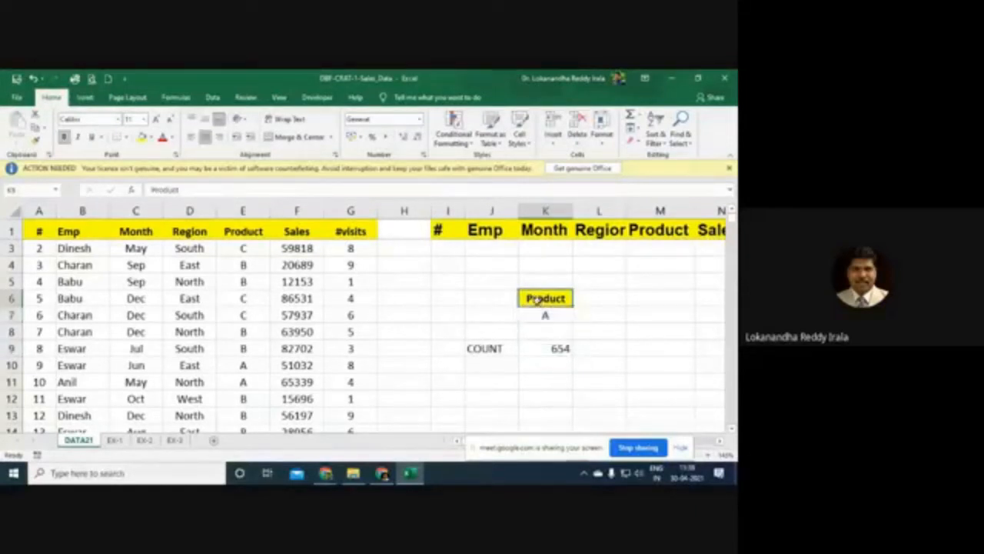
pyautogui.click(238, 233)
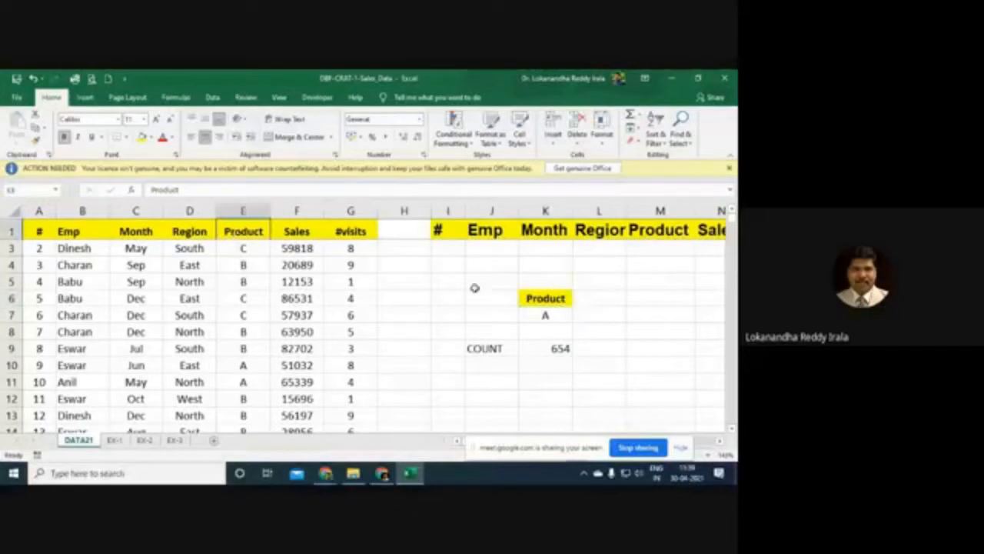
pyautogui.click(523, 299)
pyautogui.click(538, 315)
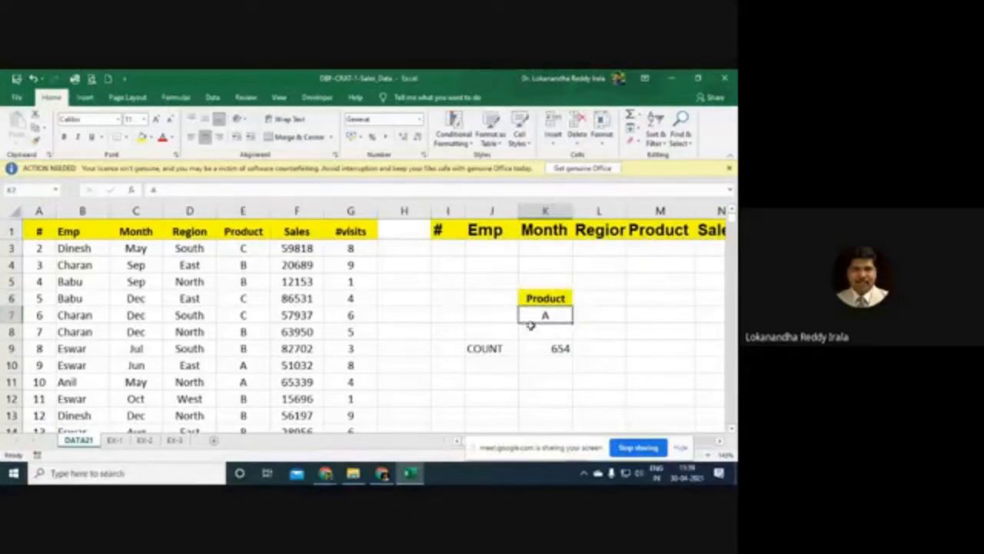
pyautogui.click(543, 350)
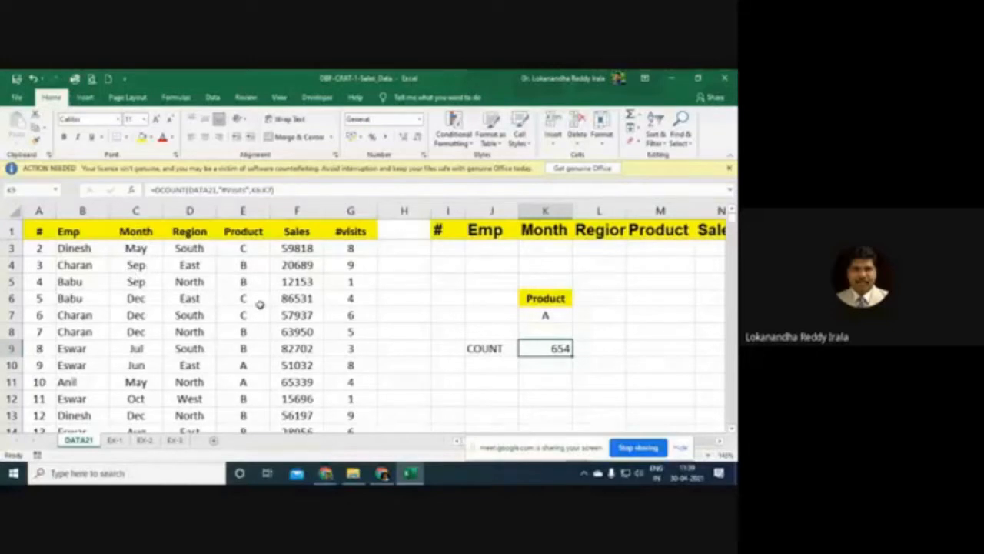
# Step: Change the criteria header in K6 to Month and the criterion in K7 to Sep
pyautogui.click(547, 299)
pyautogui.click(548, 313)
pyautogui.write('A')
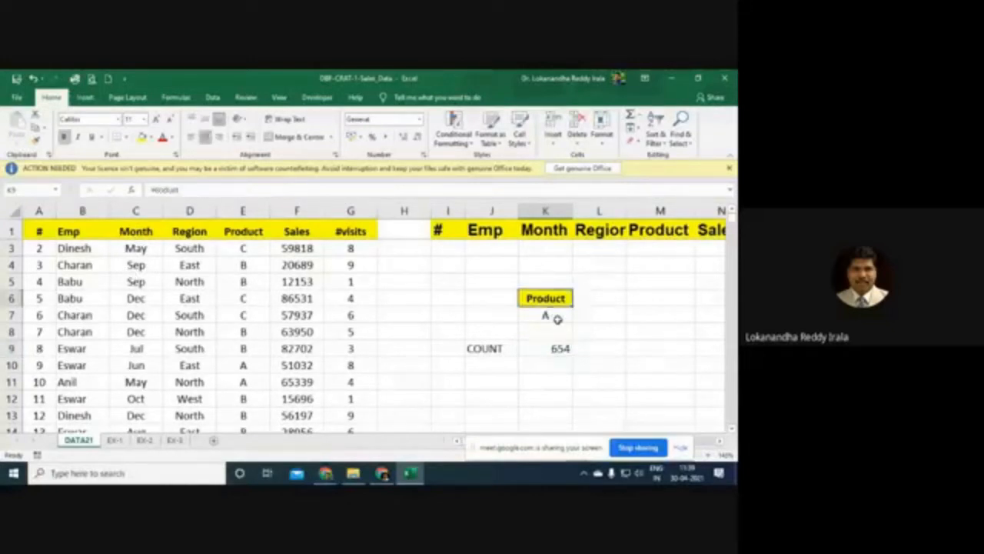
pyautogui.write('Mon')
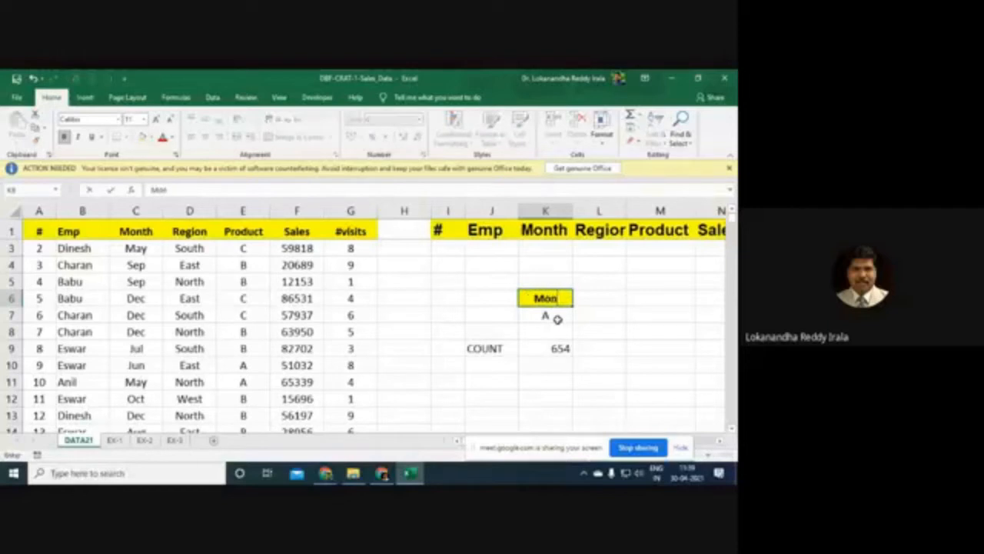
pyautogui.write('th')
pyautogui.press('Return')
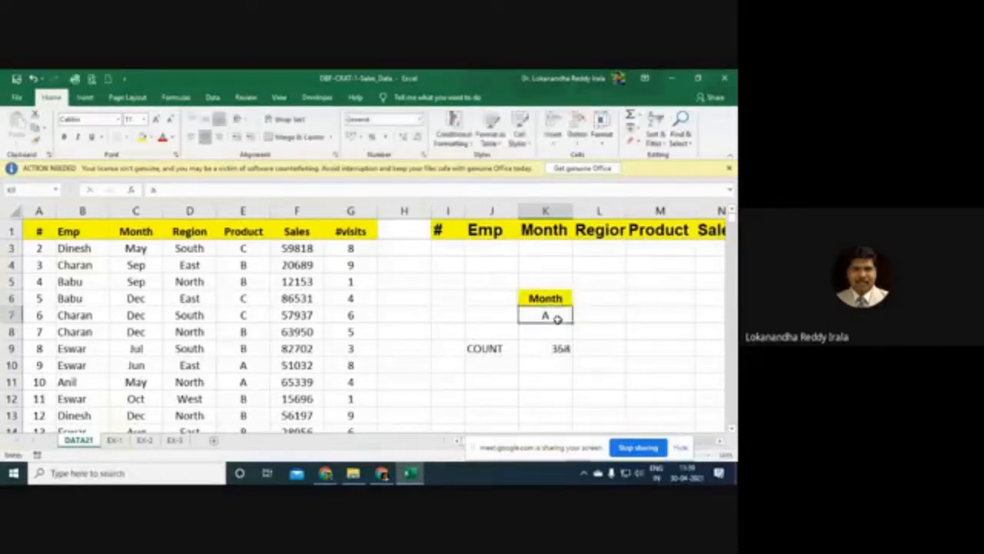
pyautogui.write('Se')
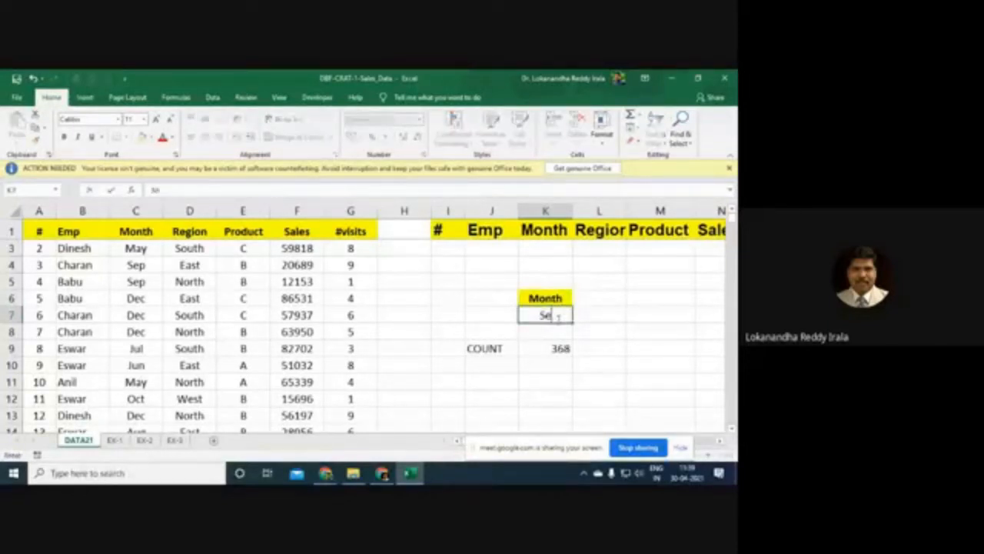
pyautogui.write('p')
pyautogui.press('Return')
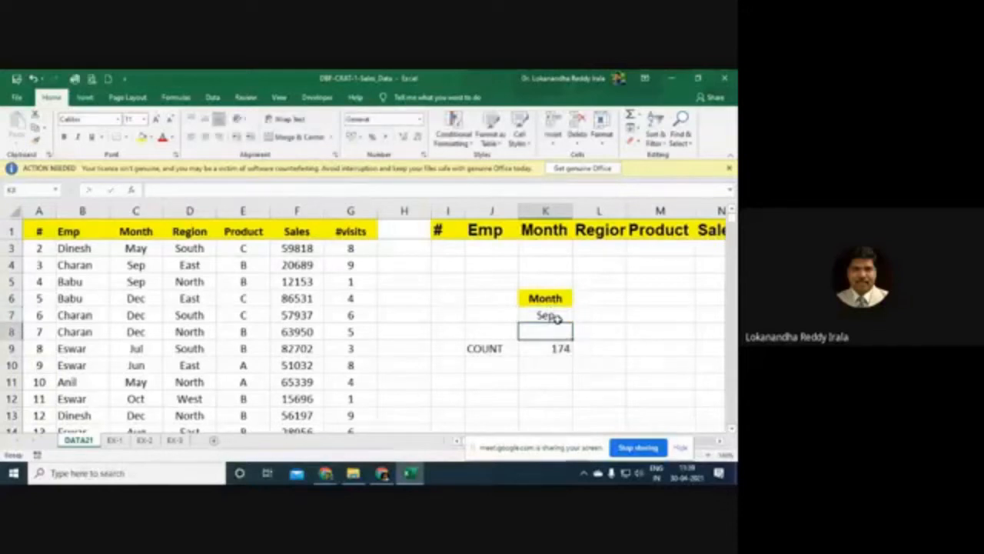
# Step: Review the Month criteria range K6:K7 together with the DCOUNT result and formula in K9
pyautogui.moveTo(564, 300); pyautogui.dragTo(563, 314)
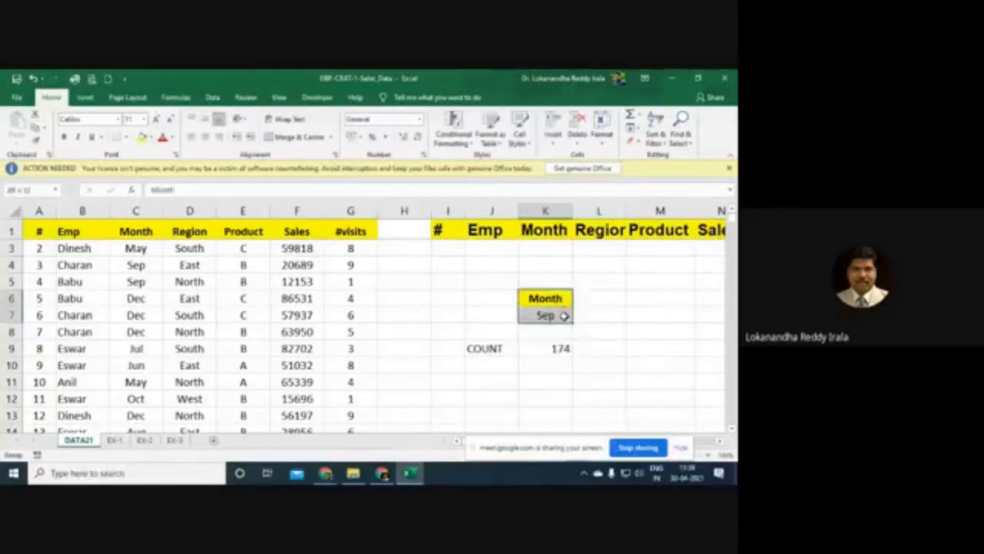
pyautogui.click(571, 351)
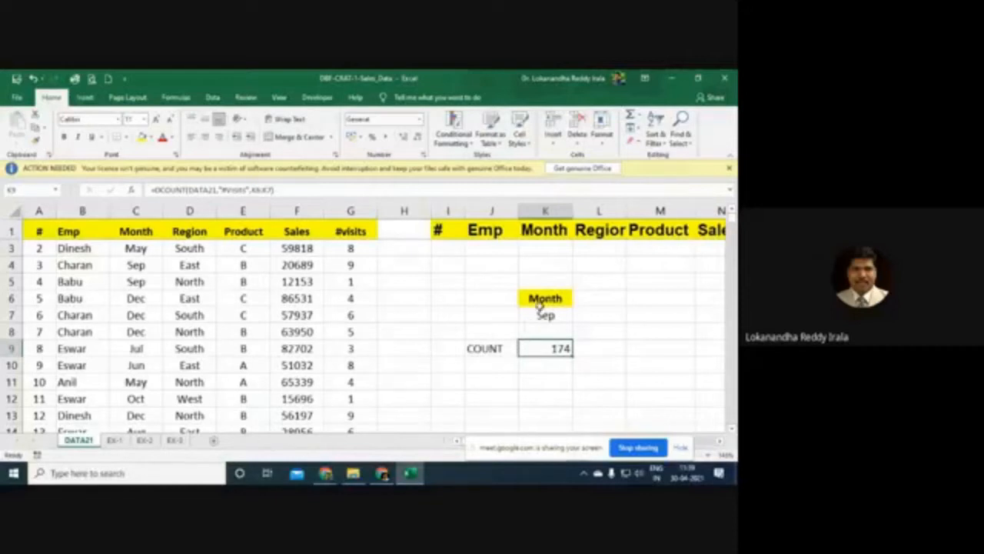
pyautogui.click(564, 312)
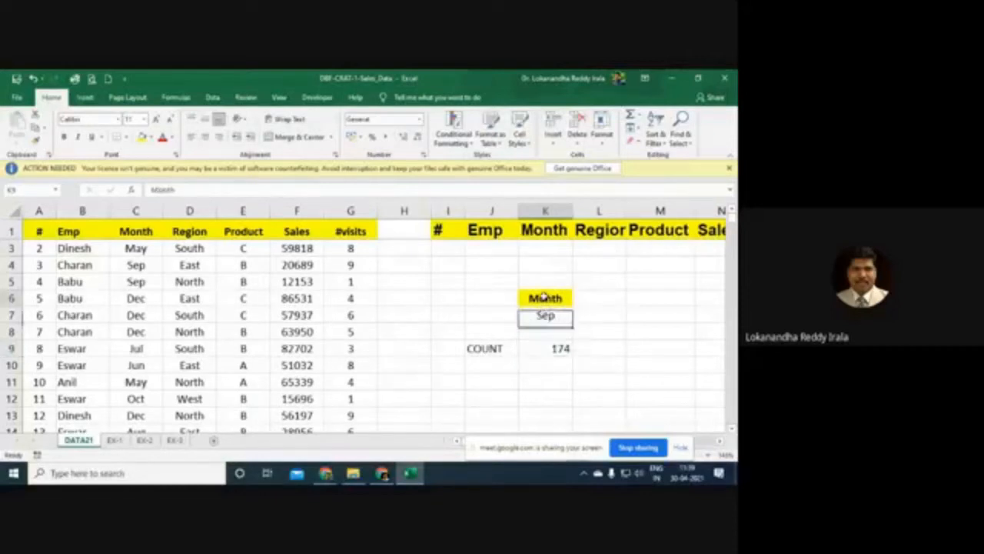
pyautogui.click(551, 304)
pyautogui.moveTo(551, 304); pyautogui.dragTo(547, 317)
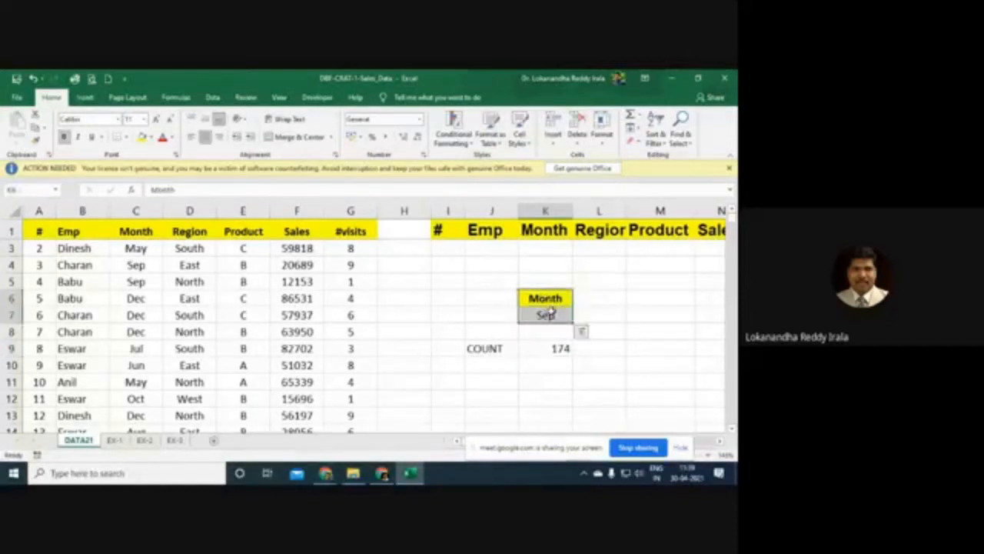
pyautogui.click(495, 296)
pyautogui.moveTo(494, 296); pyautogui.dragTo(535, 313)
pyautogui.doubleClick(554, 299)
pyautogui.click(544, 328)
# Step: Move the COUNT label and its DCOUNT formula from J9:K9 to J4:K4
pyautogui.scroll(1, 533, 311)
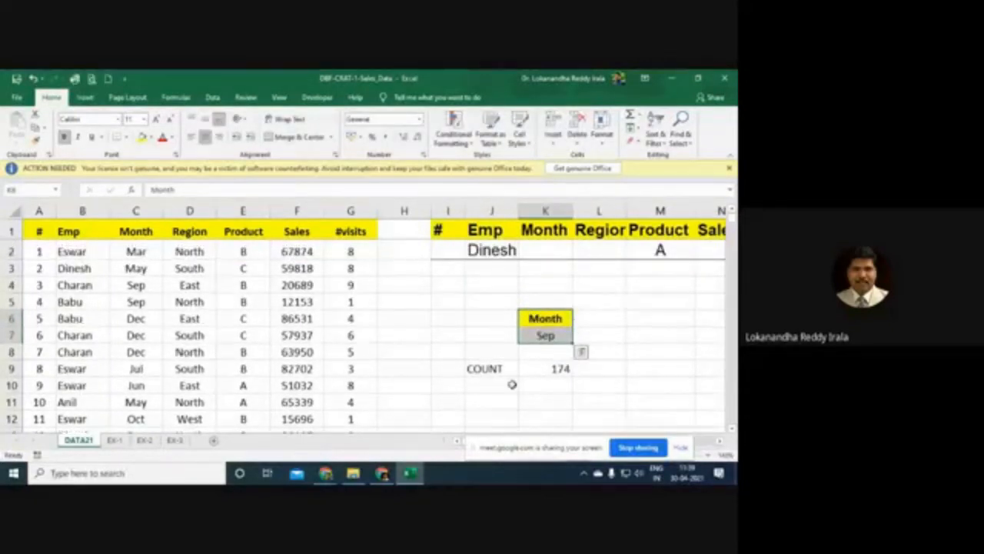
pyautogui.moveTo(489, 370); pyautogui.dragTo(557, 370)
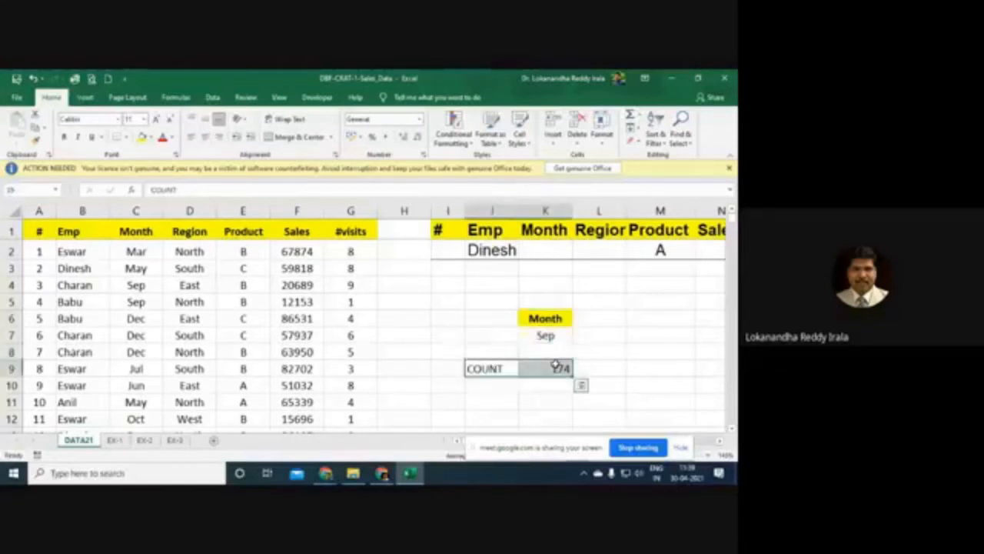
pyautogui.hotkey('ctrl', 'c')
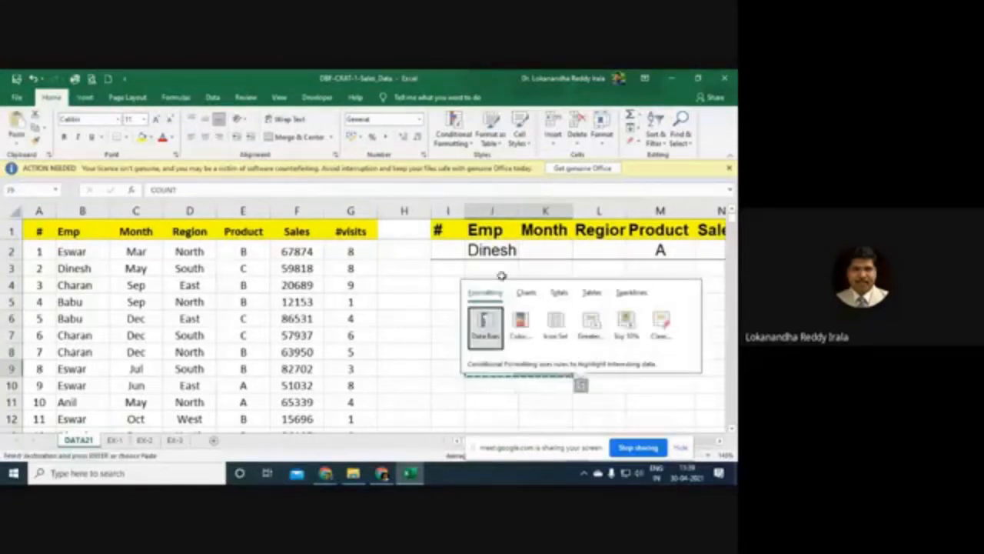
pyautogui.click(503, 271)
pyautogui.click(503, 271)
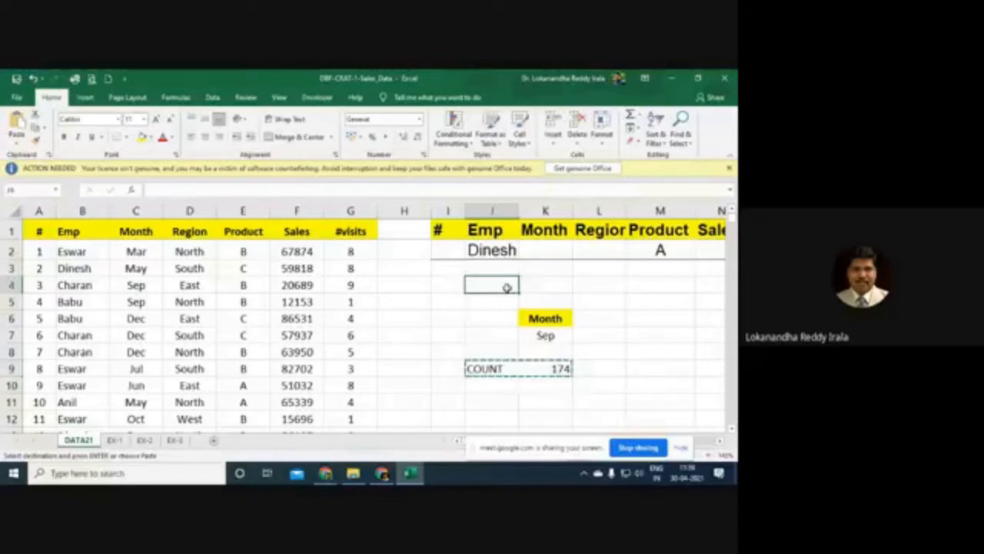
pyautogui.press('Return')
# Step: Clear the contents of the old criteria cells in J6:K7
pyautogui.moveTo(510, 316); pyautogui.dragTo(545, 334)
pyautogui.press('Delete')
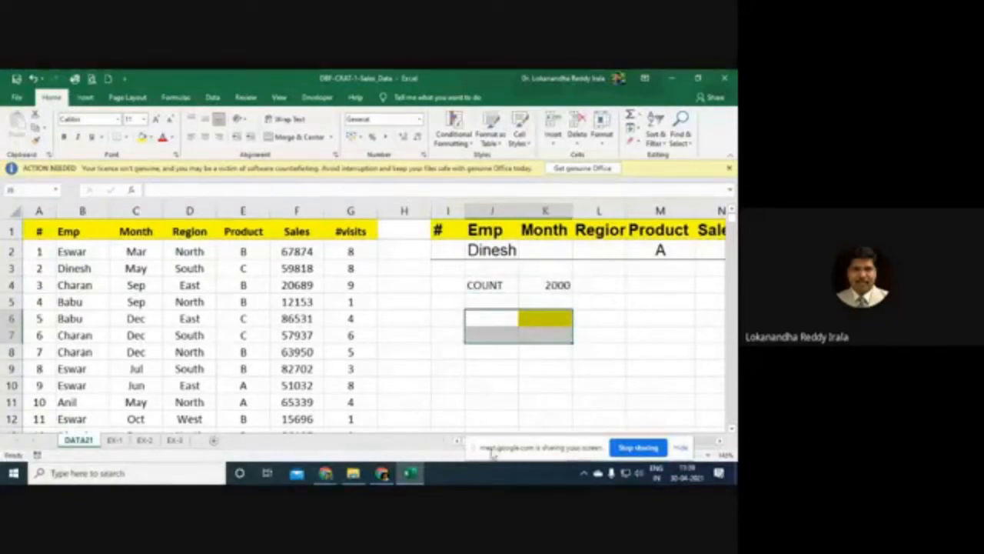
pyautogui.click(526, 352)
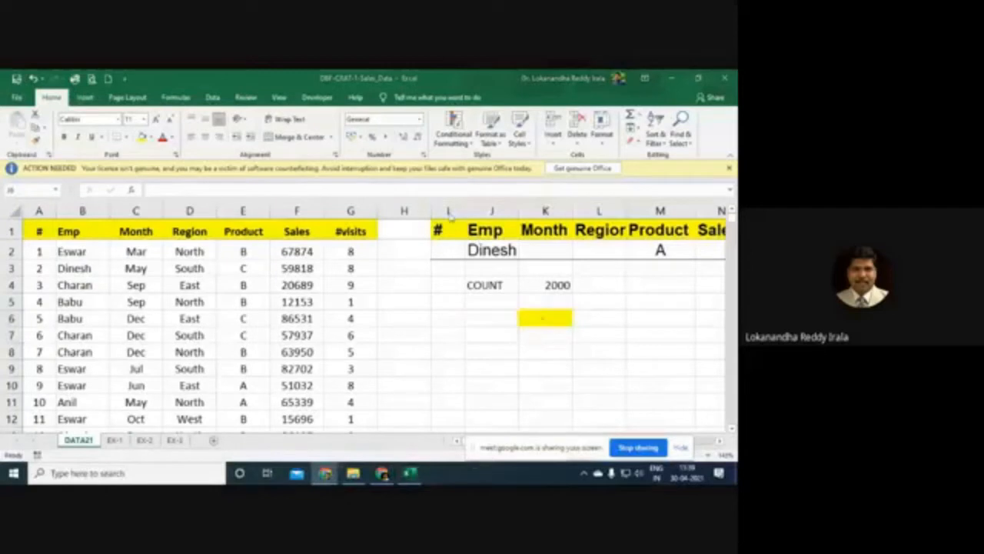
# Step: Reduce the font size of columns I through O by two increments
pyautogui.moveTo(448, 214); pyautogui.dragTo(638, 259)
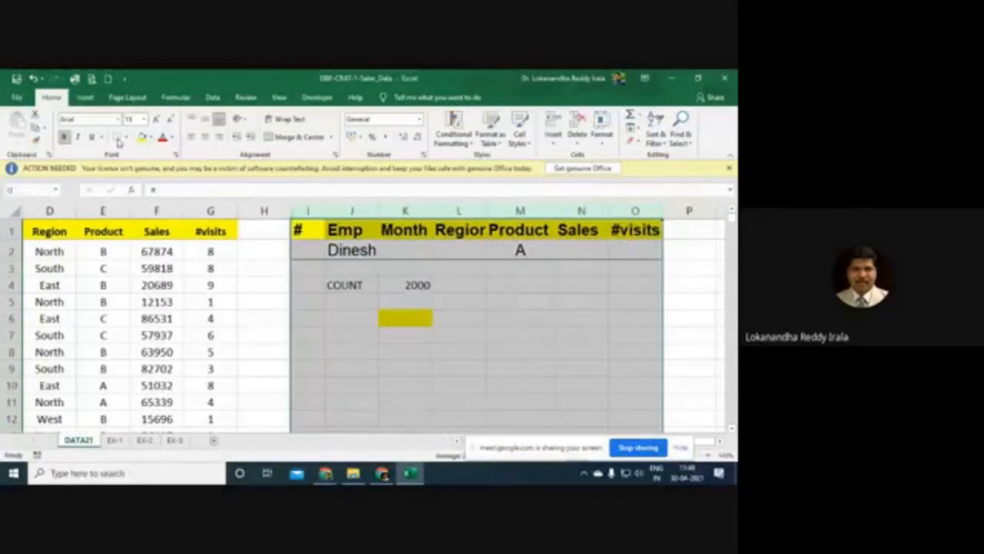
pyautogui.click(170, 121)
pyautogui.click(170, 121)
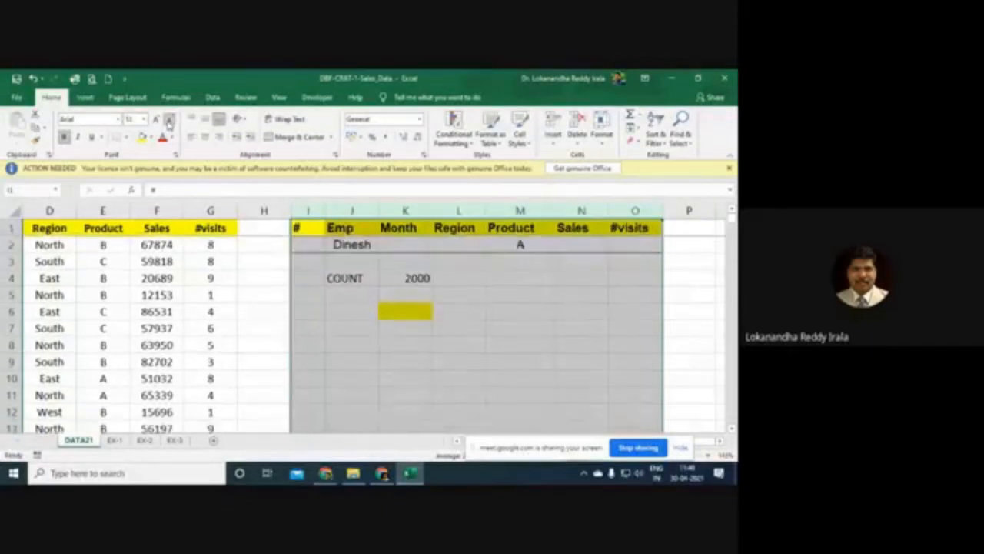
pyautogui.click(466, 408)
# Step: Narrow columns I through O to one smaller uniform width
pyautogui.moveTo(311, 212); pyautogui.dragTo(648, 274)
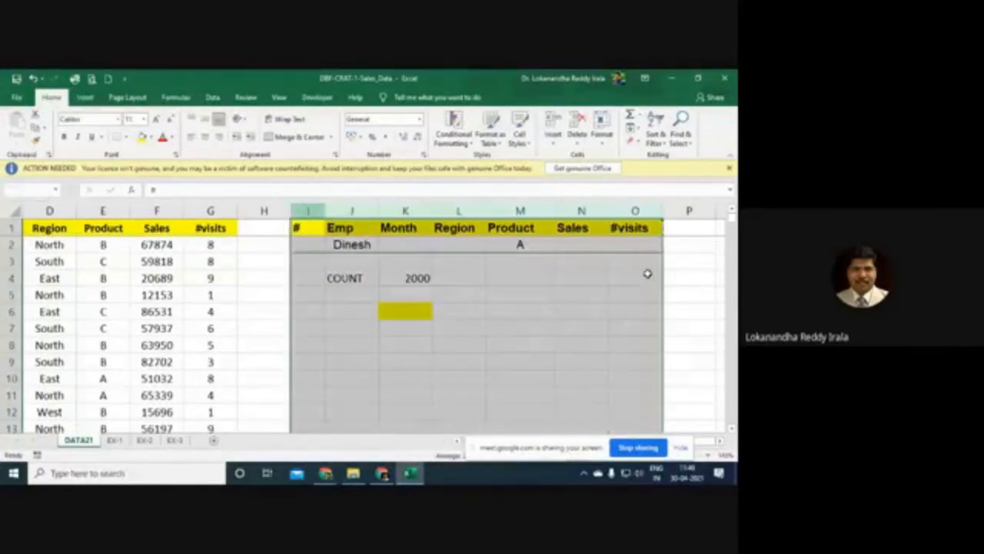
pyautogui.moveTo(663, 211); pyautogui.dragTo(643, 214)
pyautogui.click(486, 274)
# Step: Change the criteria argument of the DCOUNT formula in K4 to the full criteria table I1:O2
pyautogui.click(377, 280)
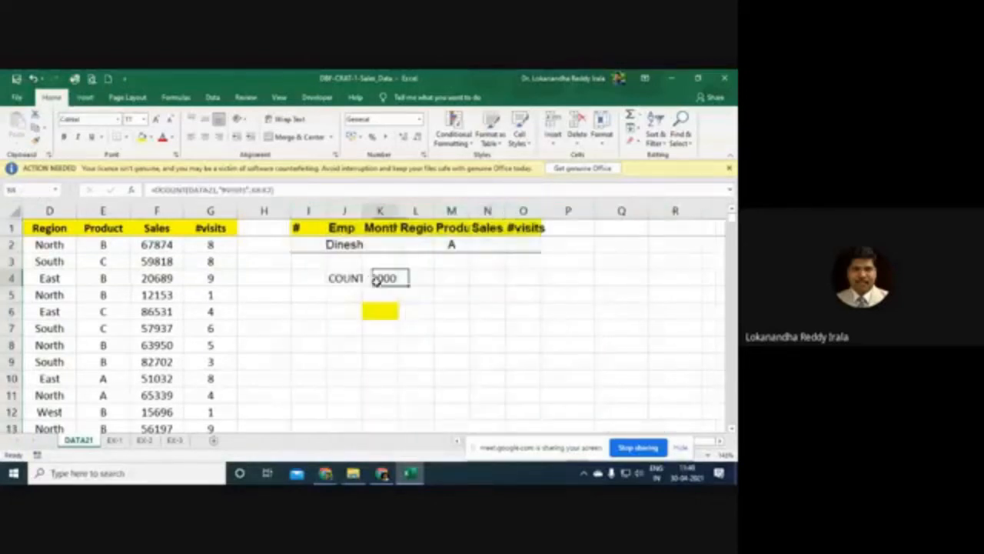
pyautogui.click(130, 190)
pyautogui.click(496, 153)
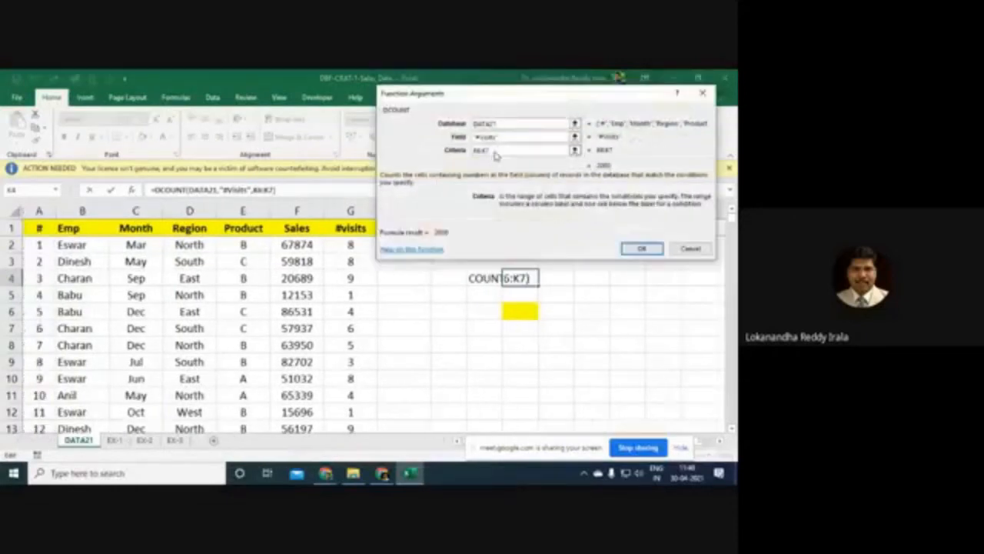
pyautogui.moveTo(495, 153); pyautogui.dragTo(452, 154)
pyautogui.press('BackSpace')
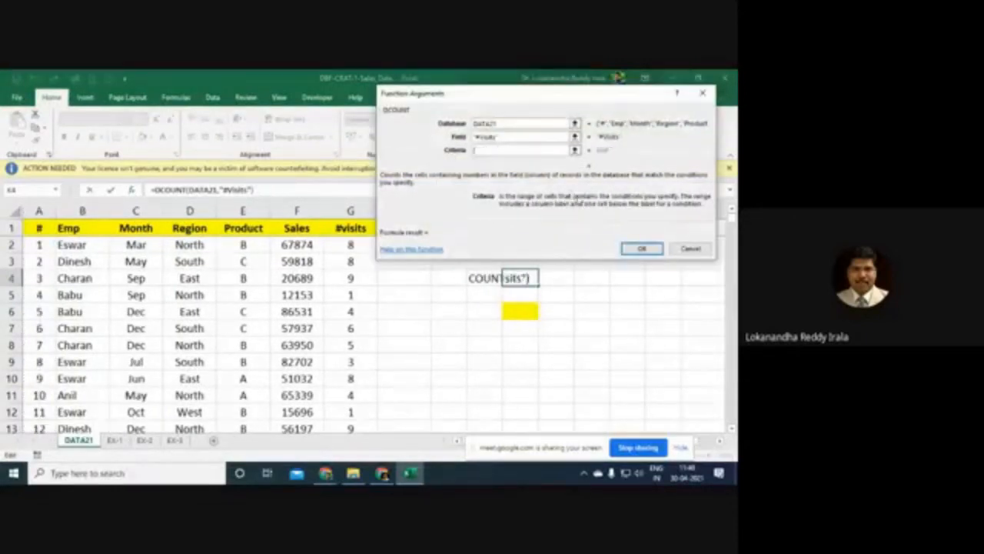
pyautogui.moveTo(530, 100); pyautogui.dragTo(479, 418)
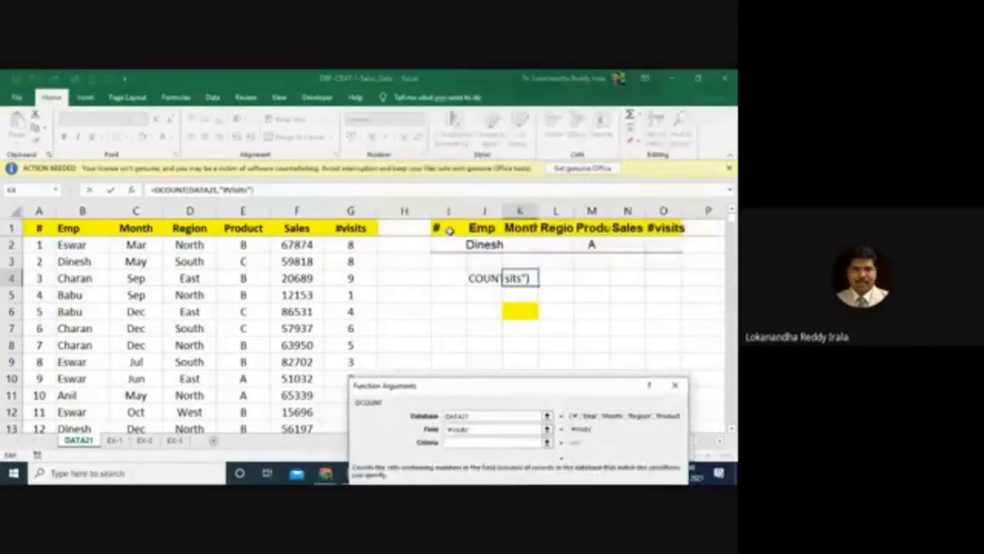
pyautogui.moveTo(433, 228); pyautogui.dragTo(659, 244)
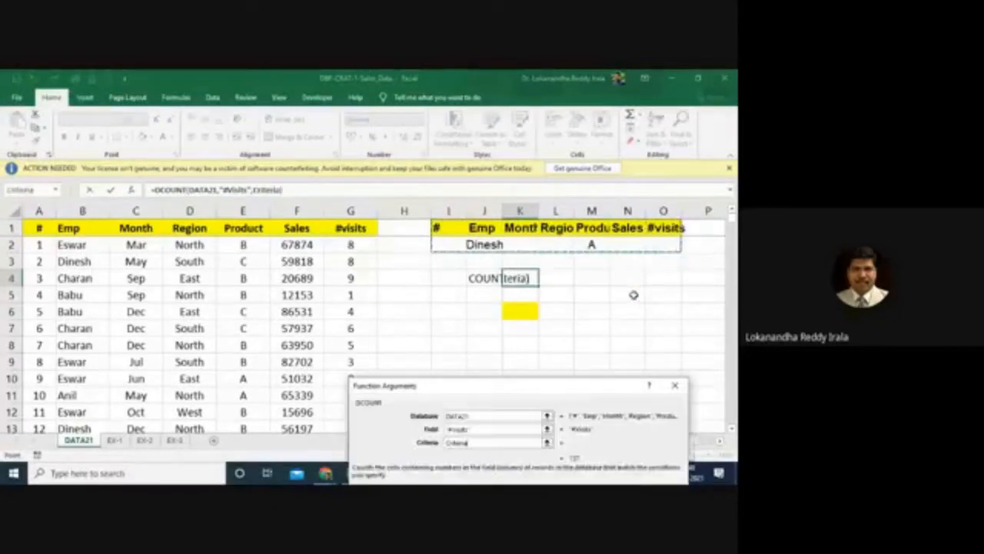
pyautogui.moveTo(582, 387); pyautogui.dragTo(589, 313)
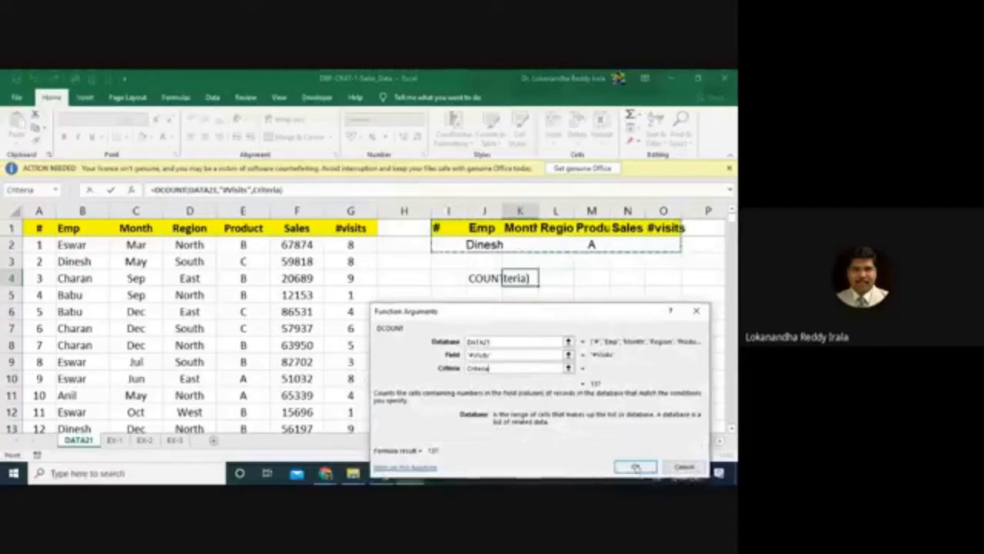
pyautogui.click(633, 467)
pyautogui.click(607, 359)
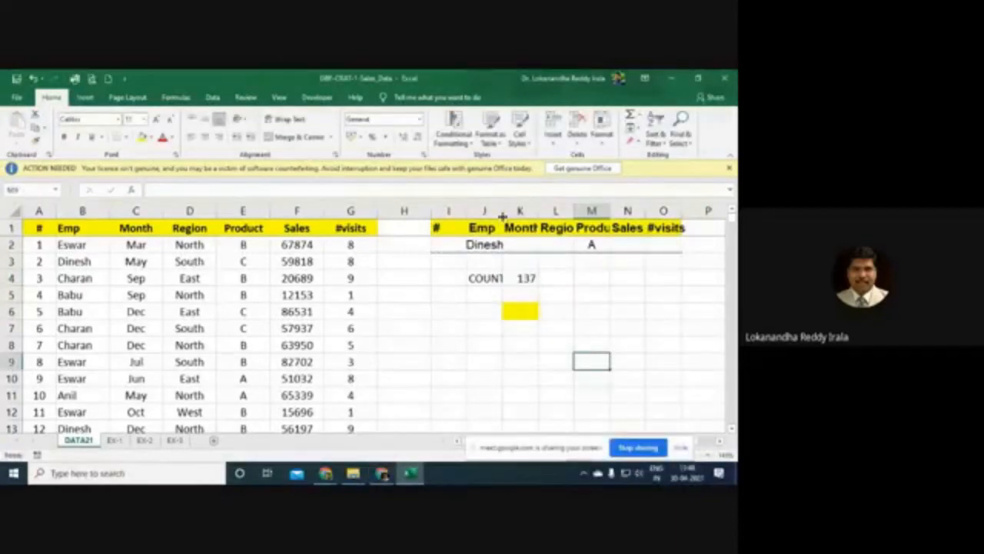
# Step: Fit column J to its contents and clear the Emp criterion in J2
pyautogui.doubleClick(502, 211)
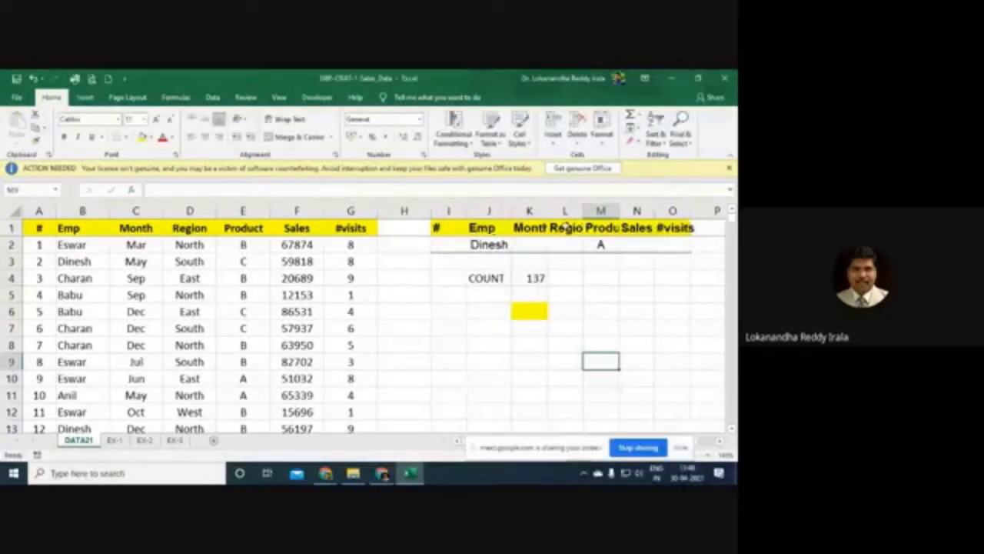
pyautogui.click(496, 246)
pyautogui.press('Delete')
pyautogui.click(589, 363)
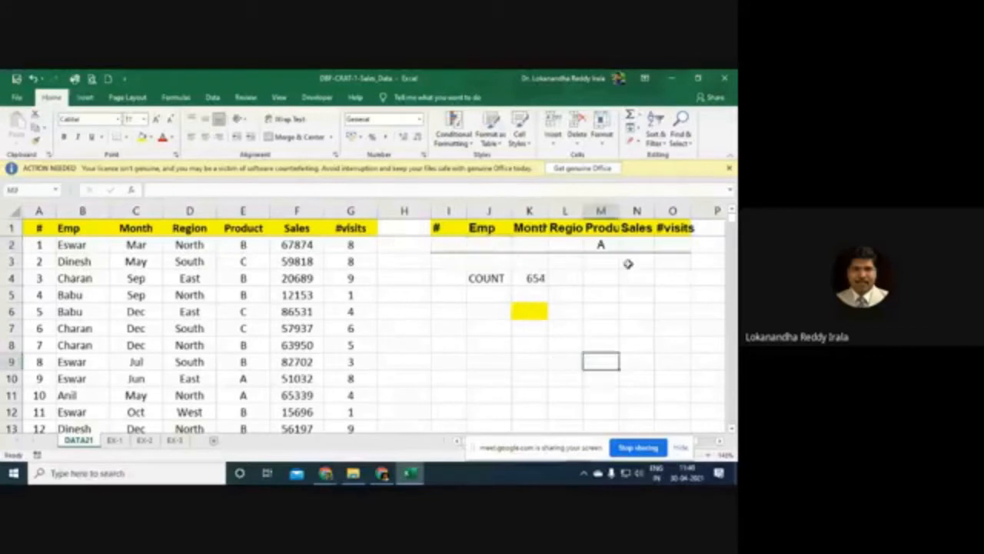
# Step: Clear the Product criterion in M2, leaving the whole criteria row blank
pyautogui.click(609, 245)
pyautogui.click(522, 281)
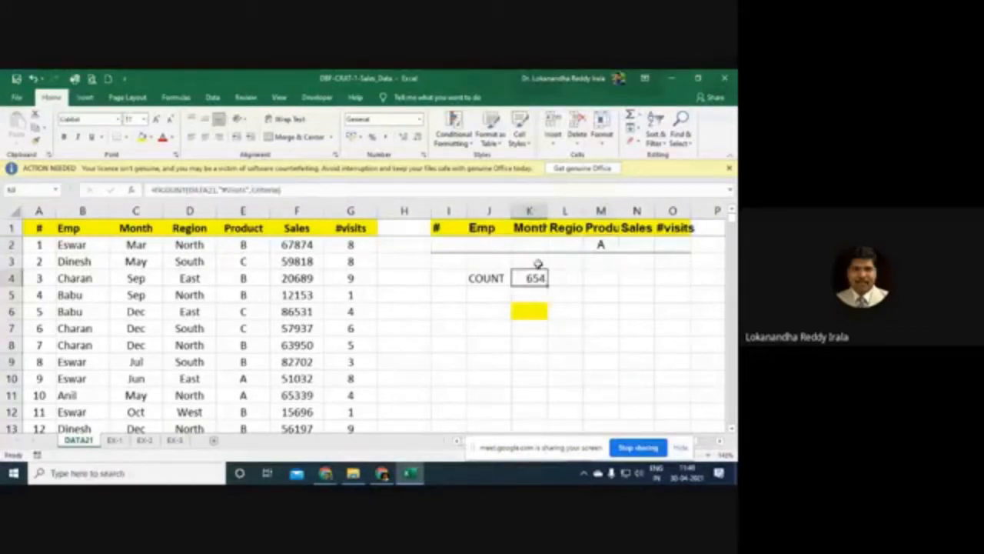
pyautogui.click(533, 245)
pyautogui.click(602, 245)
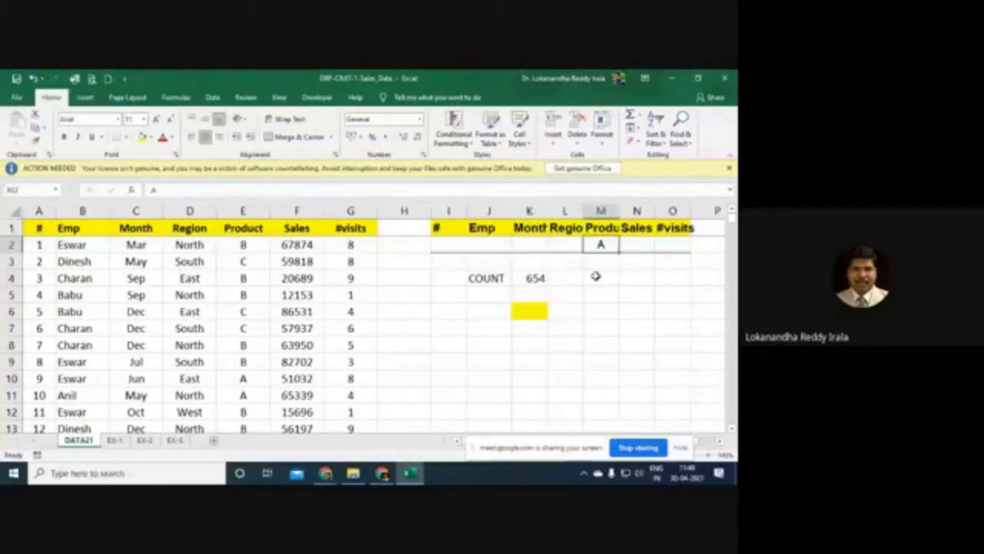
pyautogui.press('Delete')
pyautogui.moveTo(608, 330); pyautogui.dragTo(604, 344)
pyautogui.moveTo(456, 240); pyautogui.dragTo(674, 242)
pyautogui.click(542, 278)
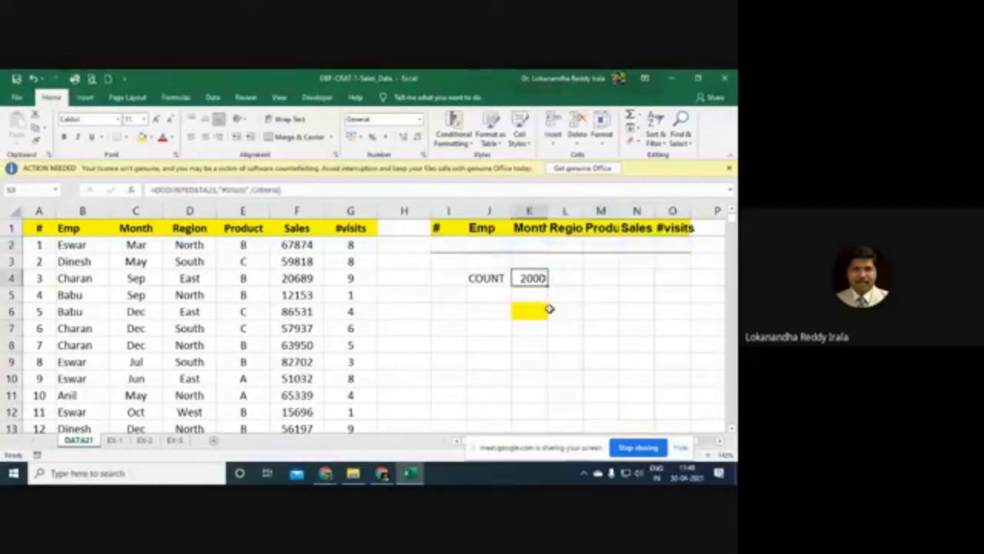
# Step: Enter Sep as the Month criterion in K2 to test the count, and clear it again
pyautogui.click(527, 244)
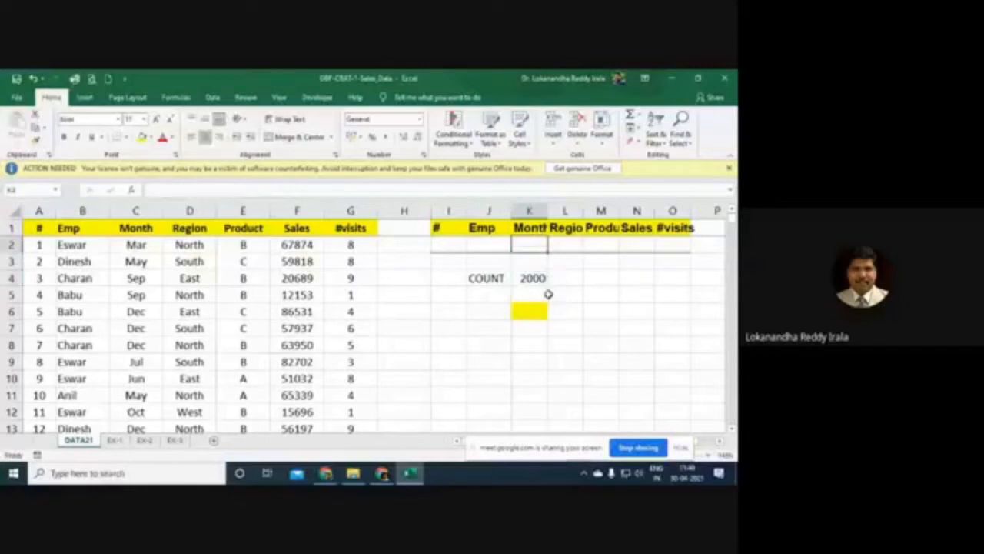
pyautogui.write('Sep')
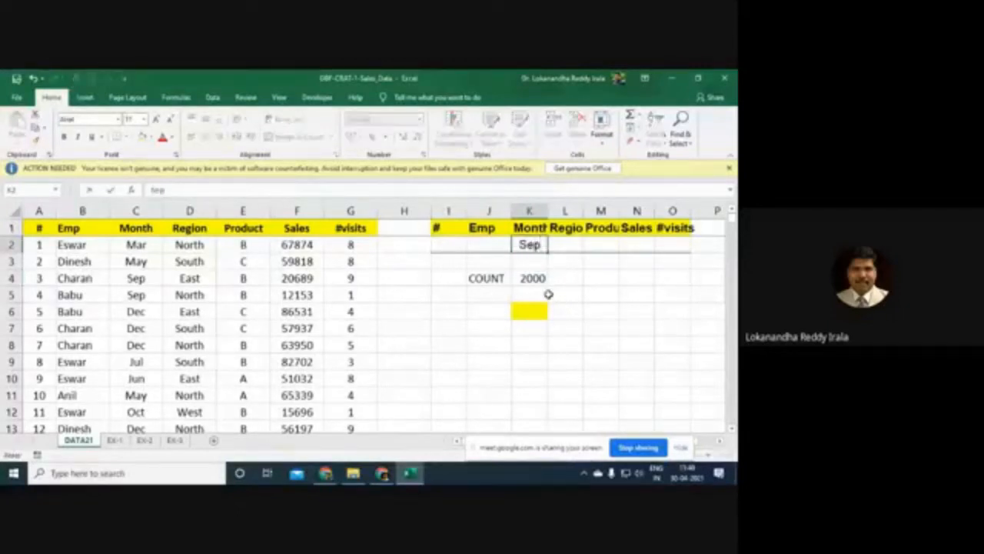
pyautogui.press('Return')
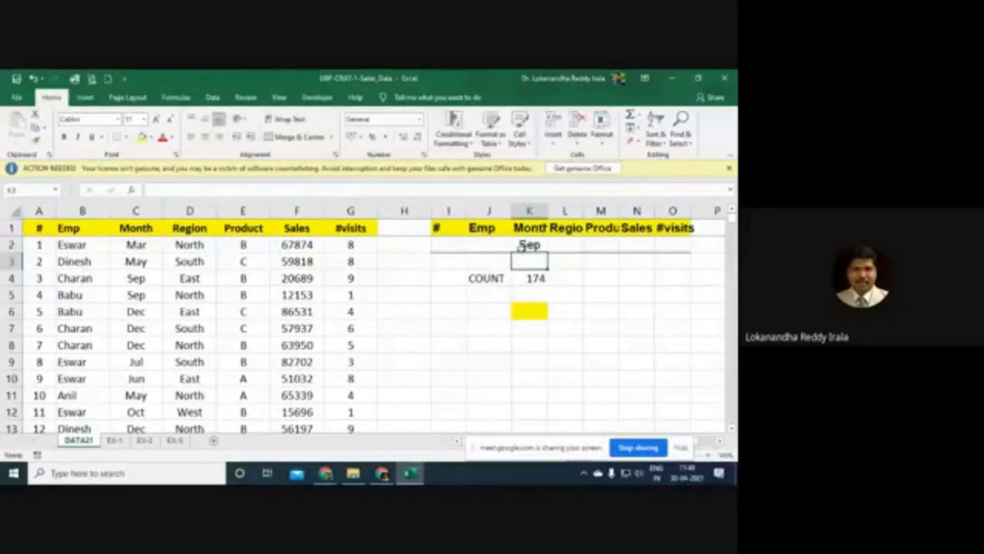
pyautogui.click(524, 246)
pyautogui.press('Delete')
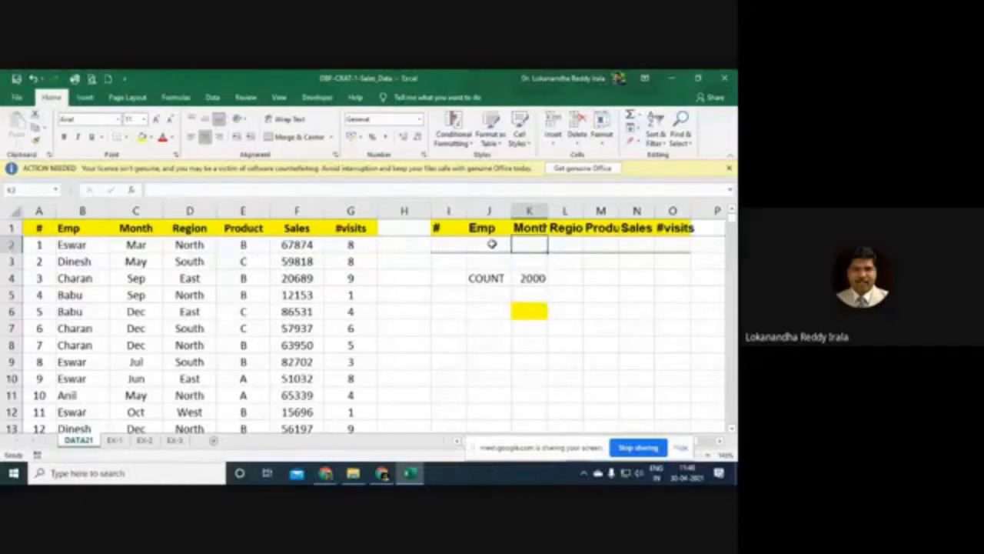
# Step: Enter an employee name as the Emp criterion in J2 and check the criteria range I1:O2
pyautogui.click(490, 245)
pyautogui.write('D')
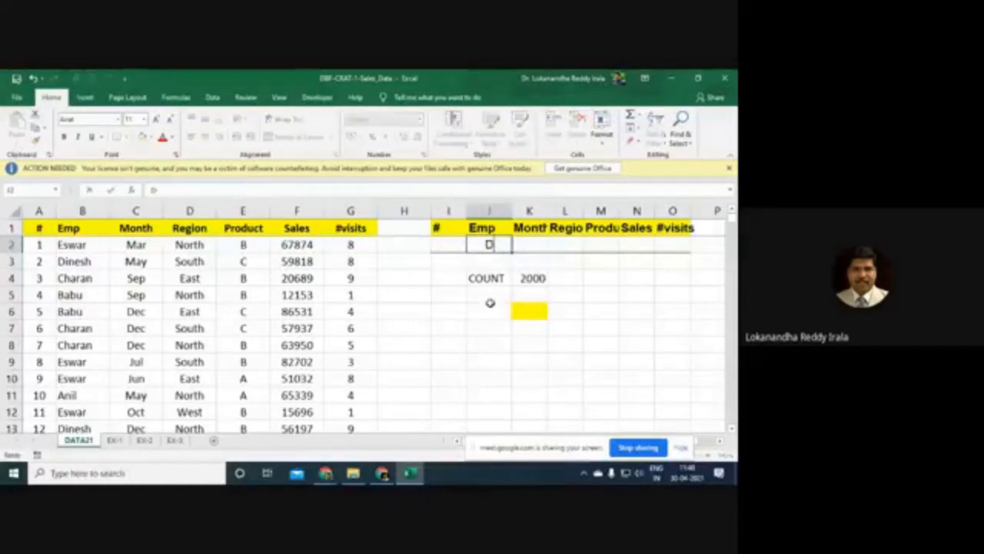
pyautogui.write('inesh')
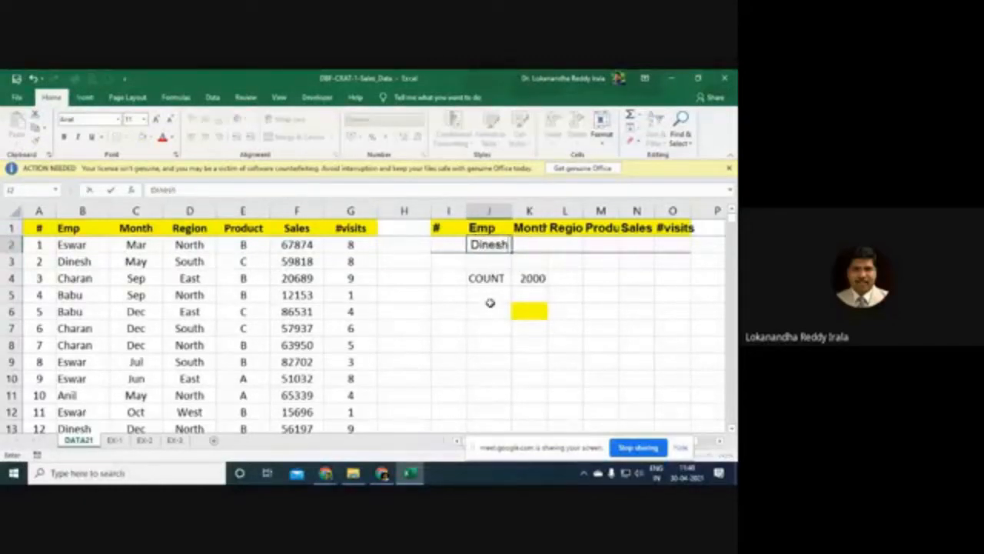
pyautogui.press('Return')
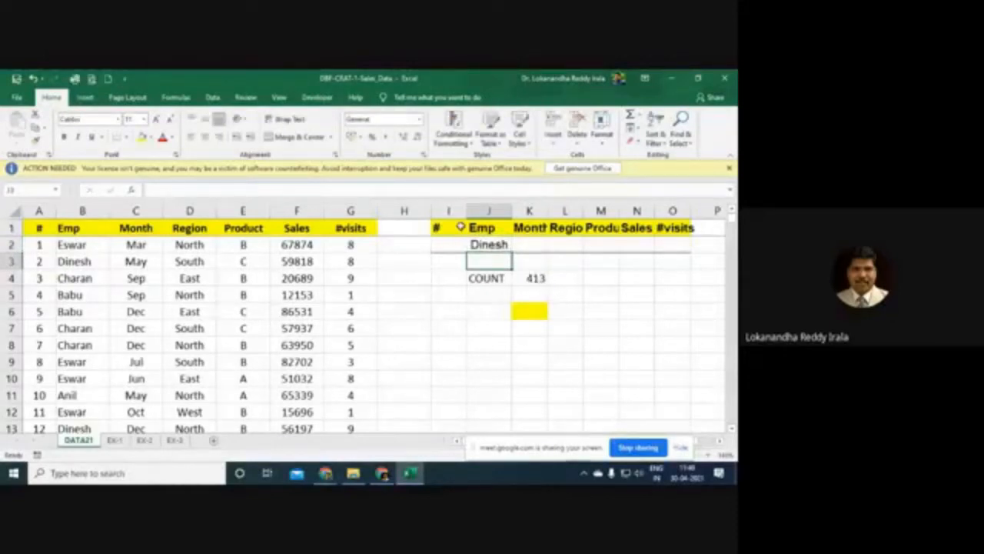
pyautogui.moveTo(455, 228); pyautogui.dragTo(683, 246)
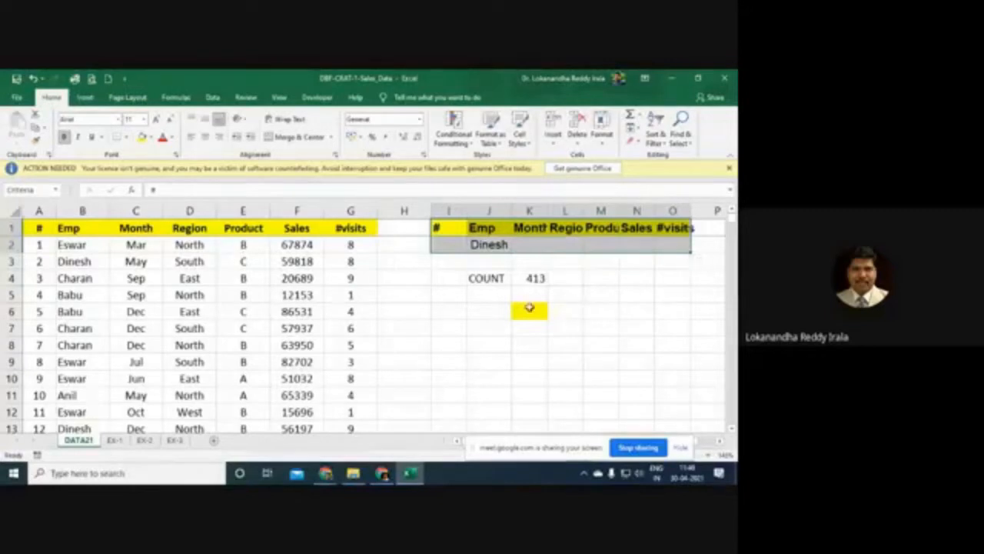
pyautogui.click(530, 310)
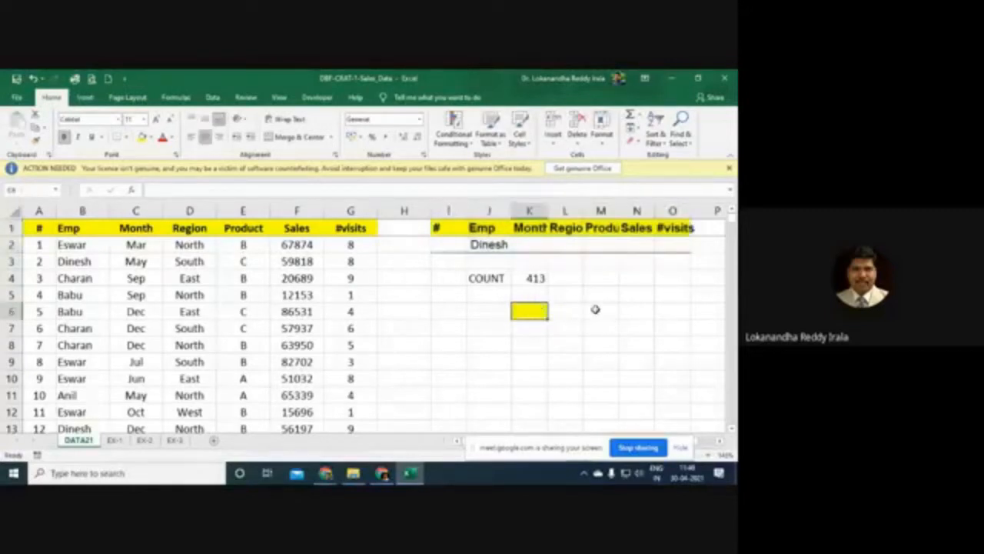
pyautogui.moveTo(455, 227); pyautogui.dragTo(676, 248)
pyautogui.click(631, 293)
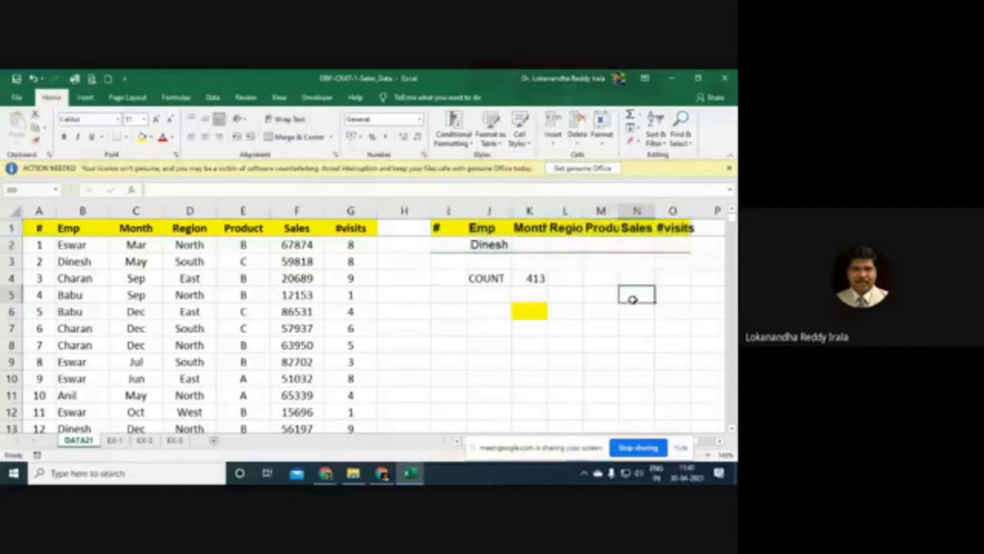
# Step: Add Mar as the Month criterion in K2, alongside the employee name
pyautogui.click(504, 245)
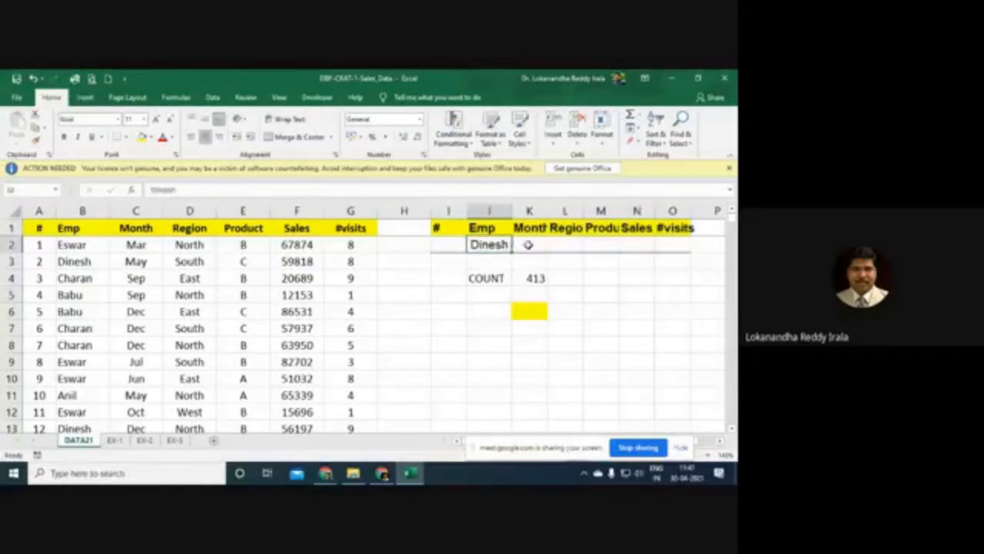
pyautogui.click(528, 245)
pyautogui.write('Mar')
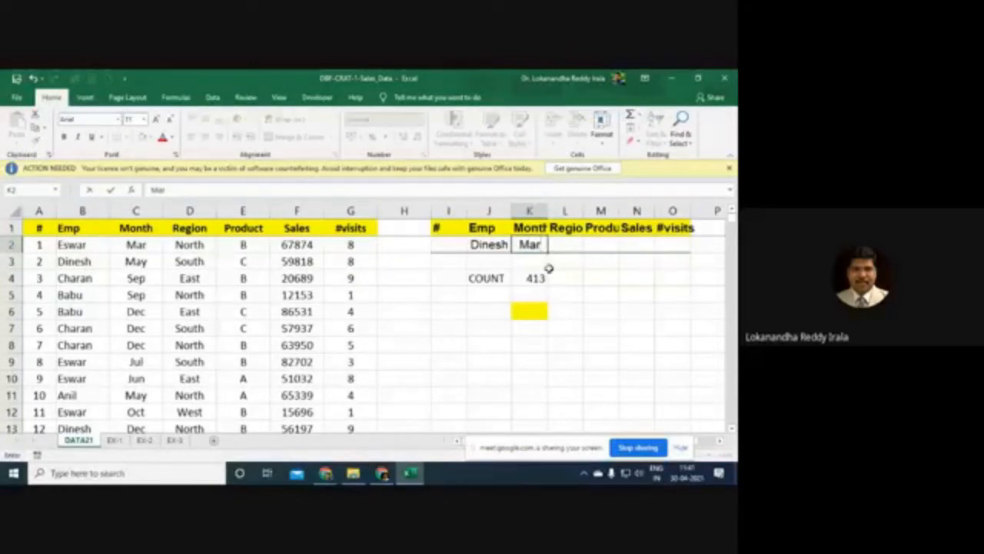
pyautogui.press('Return')
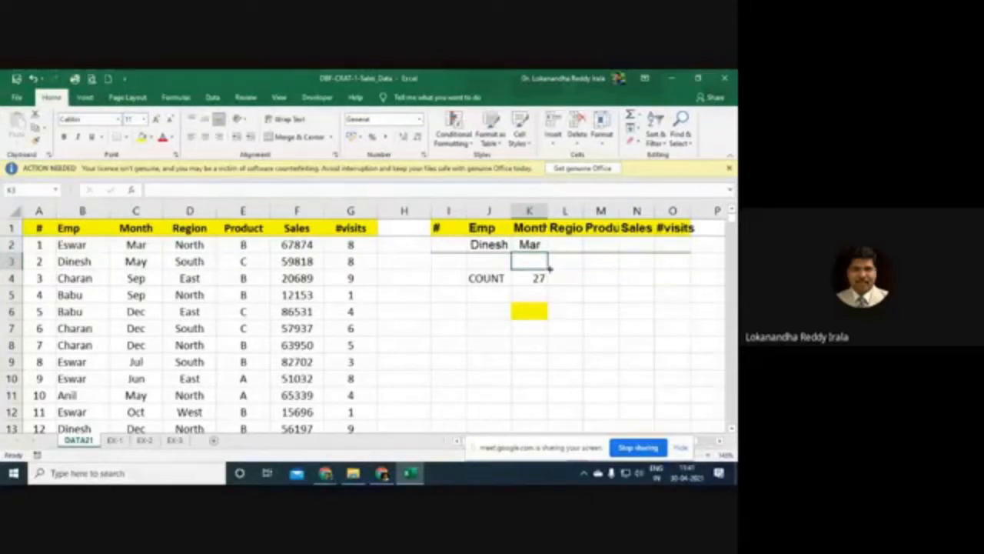
pyautogui.press('Up')
pyautogui.press('Right')
pyautogui.press('Right')
pyautogui.press('Right')
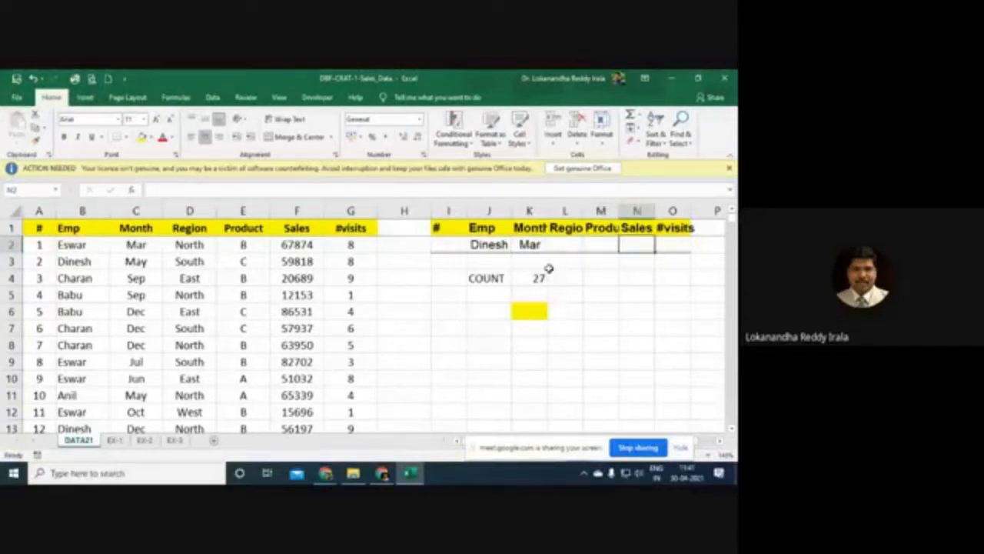
# Step: Clear the Emp and Month criteria in J2:K2 and enter >20000 as the Sales criterion in N2
pyautogui.moveTo(492, 245); pyautogui.dragTo(530, 255)
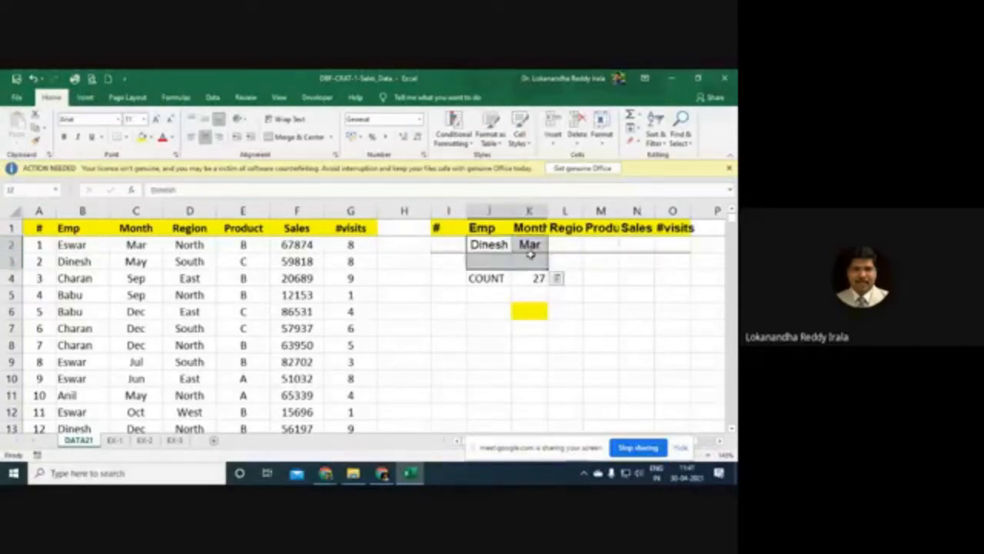
pyautogui.press('Delete')
pyautogui.click(635, 244)
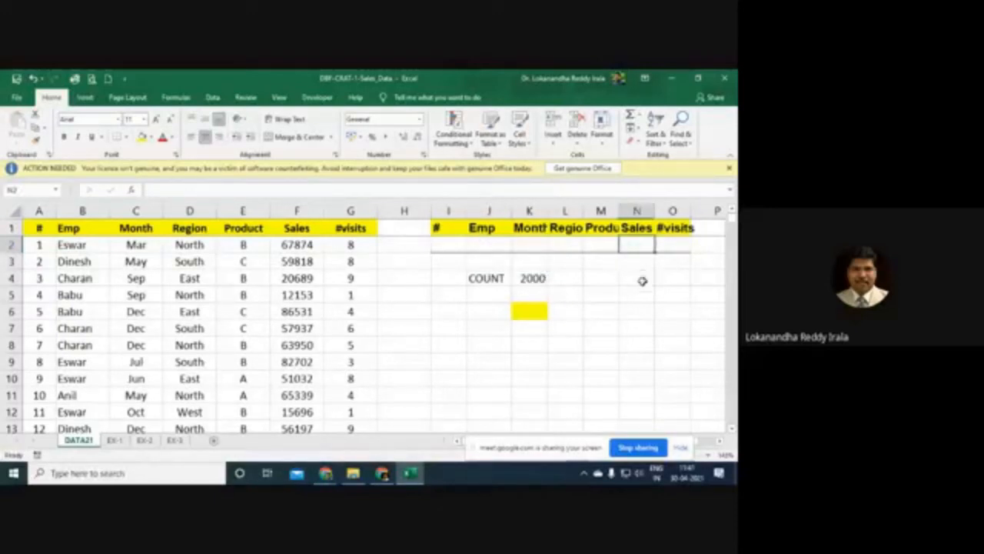
pyautogui.write('>')
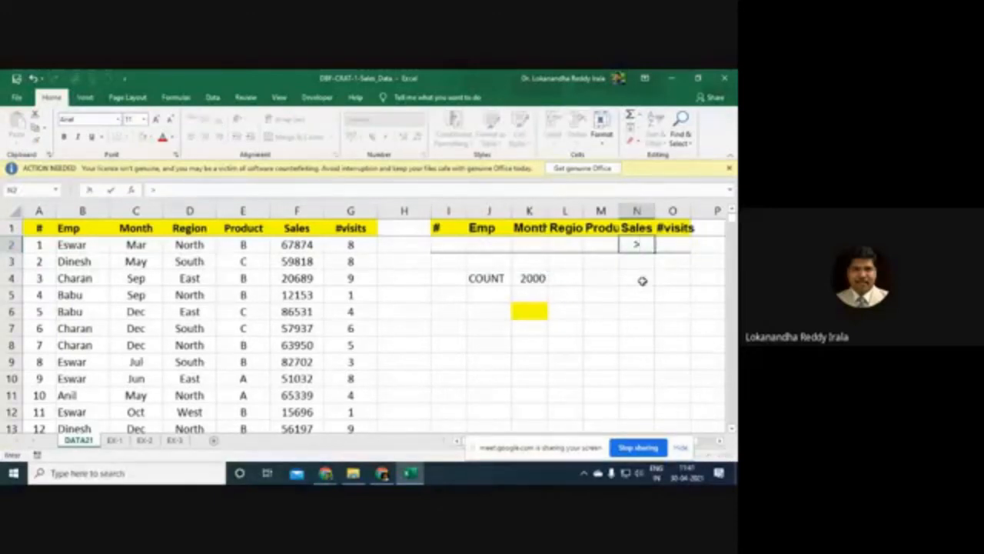
pyautogui.write('20000')
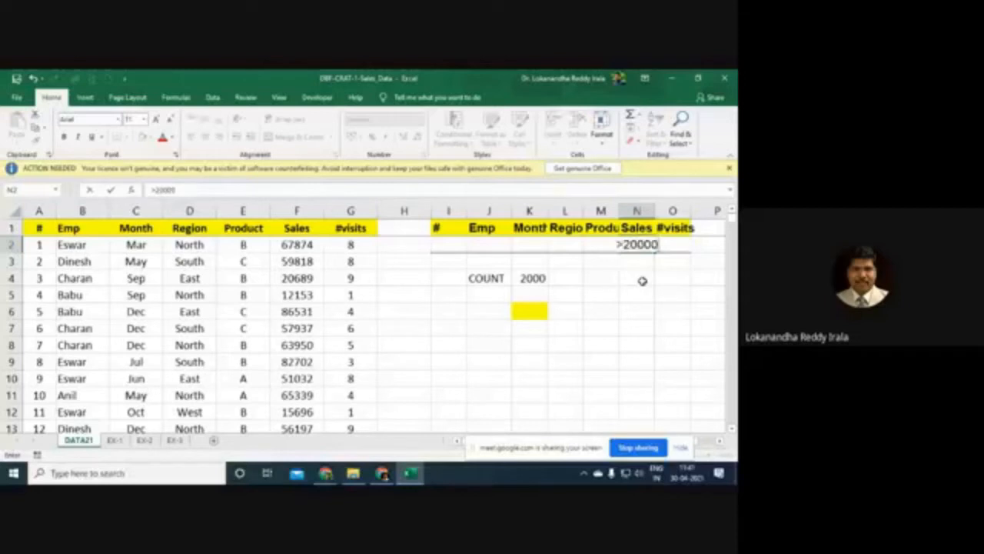
pyautogui.press('Return')
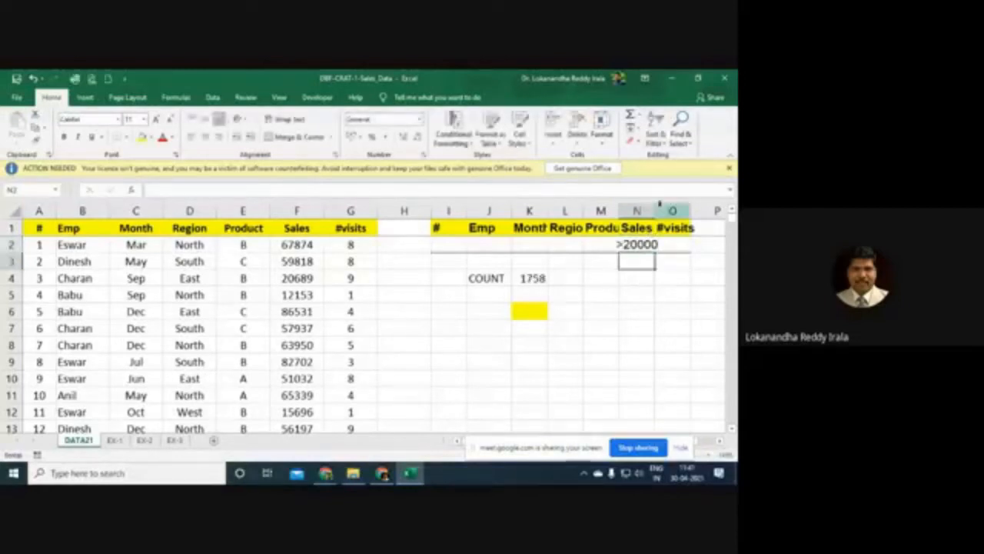
# Step: Widen column N slightly so the Sales criterion fits, and check the DCOUNT formula in K4
pyautogui.moveTo(654, 209); pyautogui.dragTo(668, 212)
pyautogui.click(656, 243)
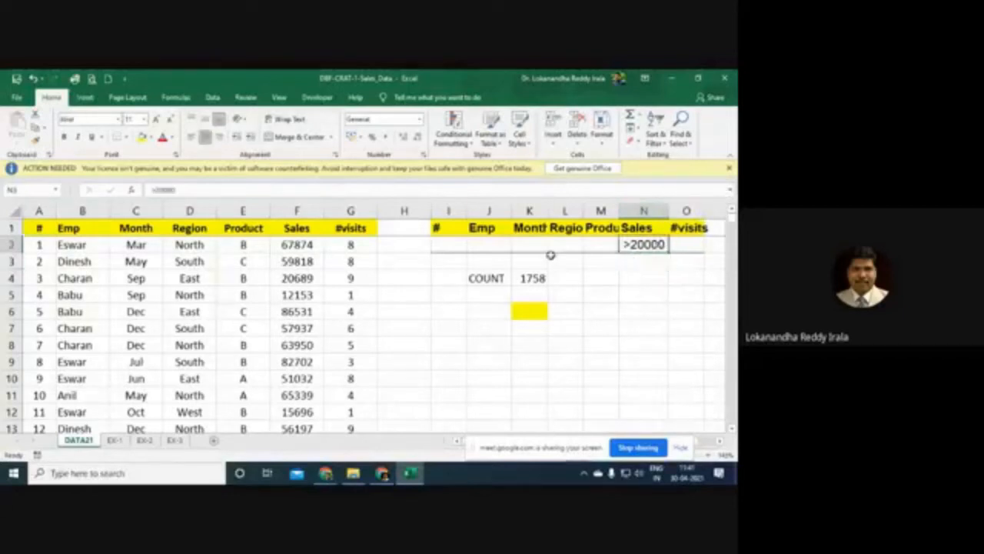
pyautogui.click(538, 280)
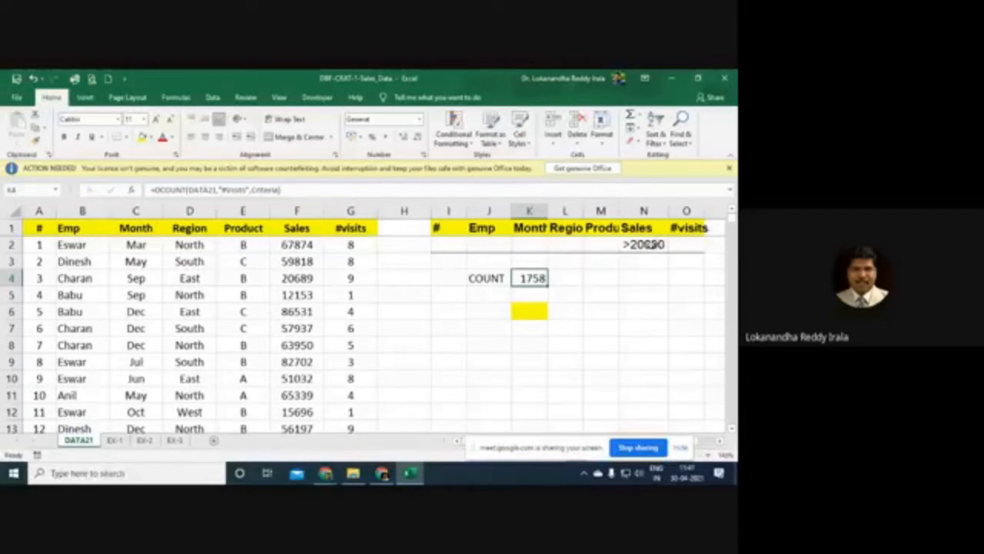
# Step: Change the Sales criterion in N2 to >60000
pyautogui.doubleClick(639, 245)
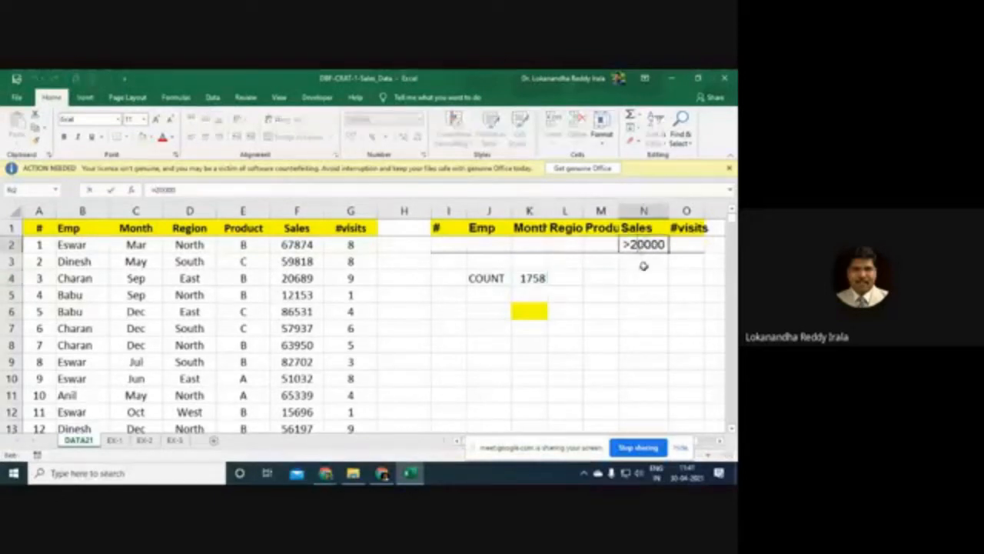
pyautogui.press('BackSpace')
pyautogui.write('6')
pyautogui.press('Return')
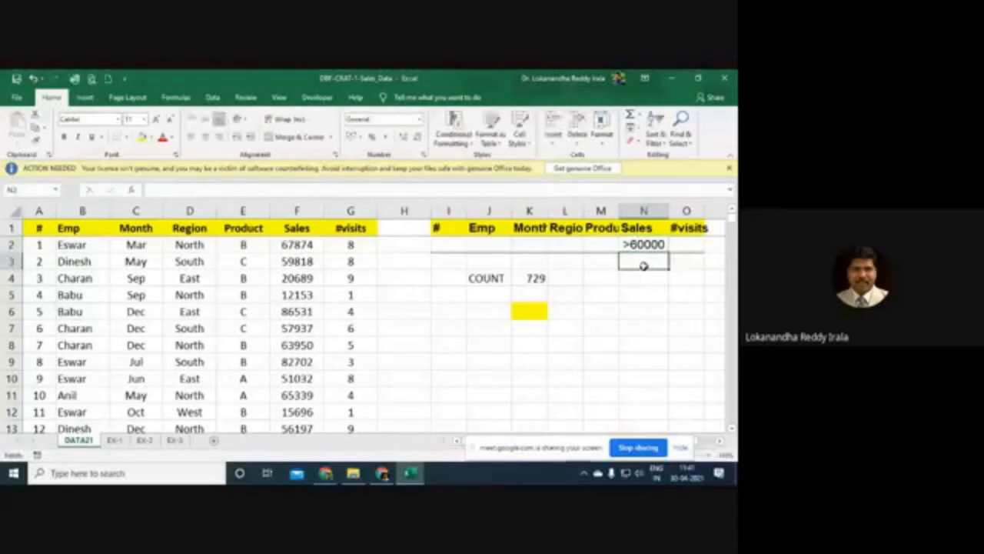
# Step: Check the count in K4, then clear the Sales criterion in N2 and enter 8 as the #visits criterion in O2
pyautogui.click(536, 277)
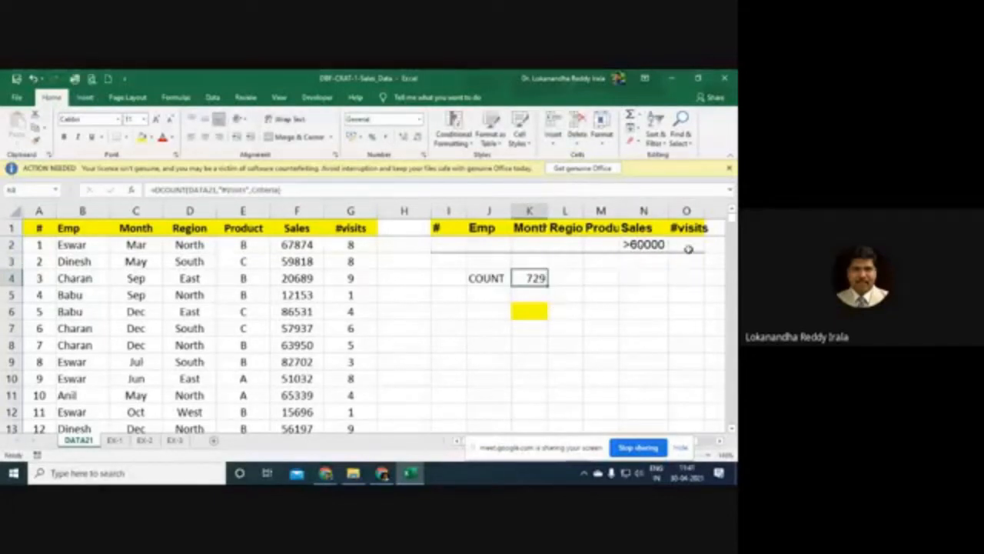
pyautogui.click(644, 245)
pyautogui.press('Delete')
pyautogui.click(687, 245)
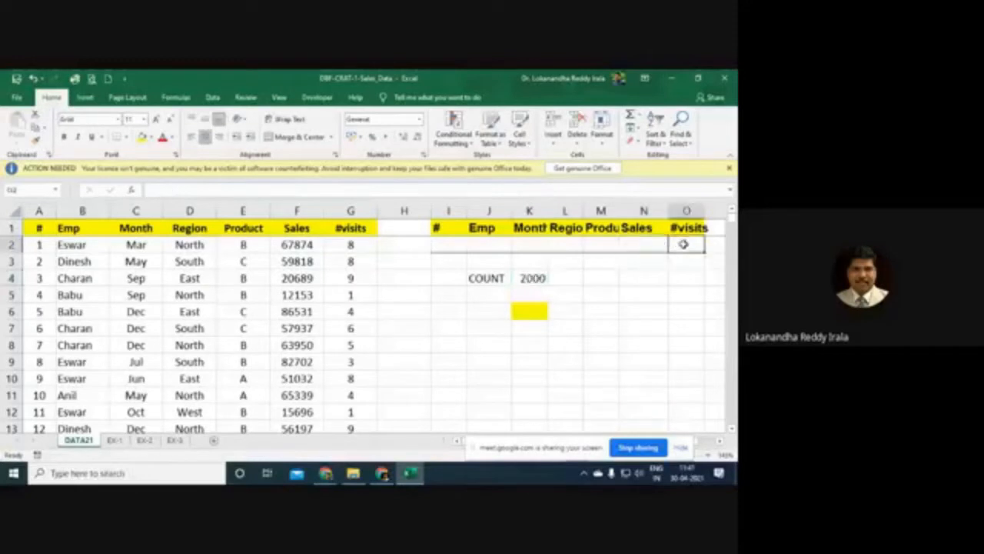
pyautogui.write('8')
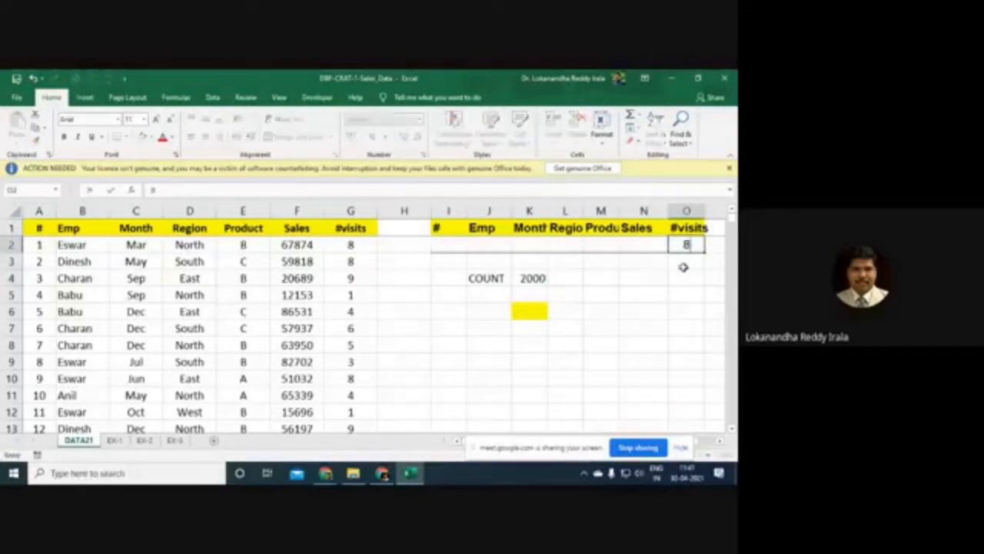
pyautogui.click(671, 312)
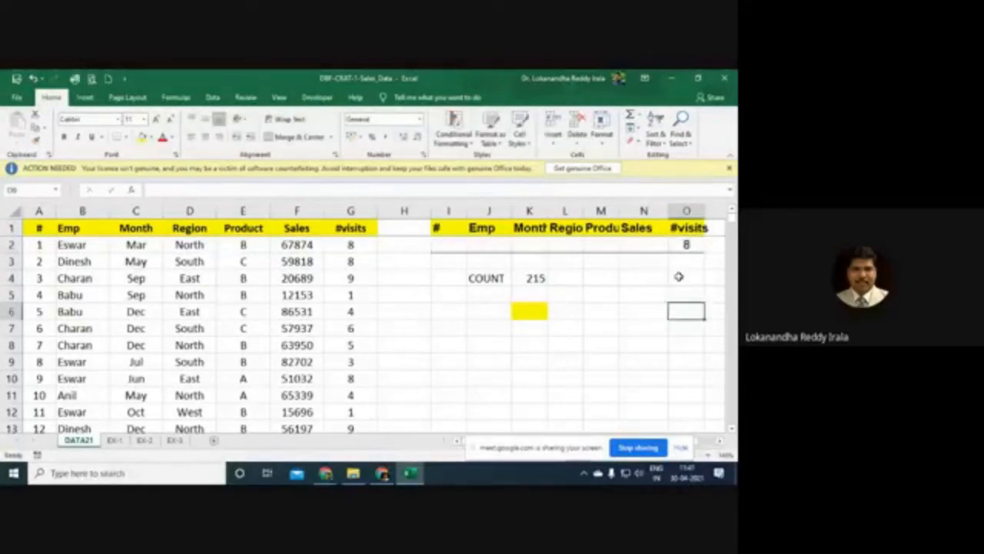
# Step: Try the #visits criterion in O2 with the value 1, and with >8
pyautogui.click(687, 245)
pyautogui.write('1')
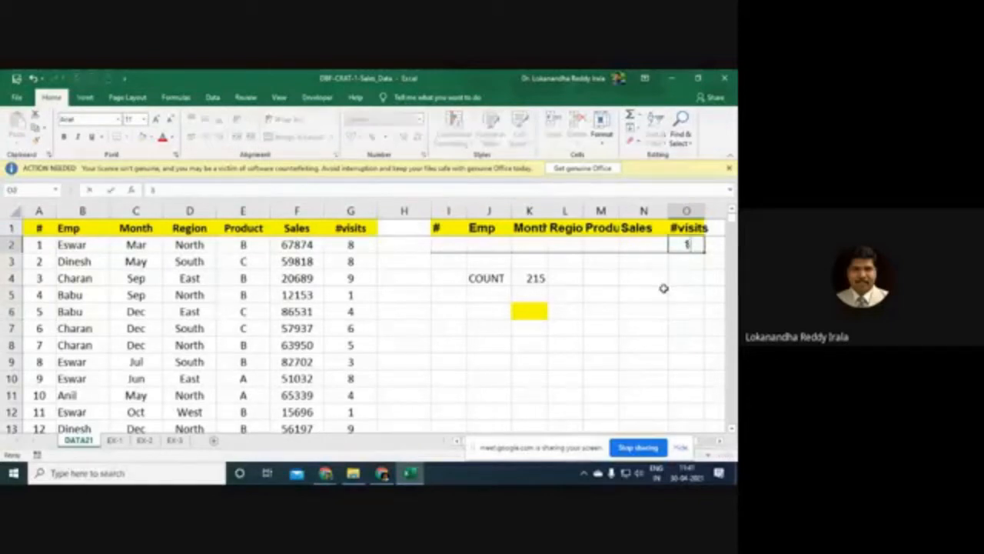
pyautogui.click(663, 293)
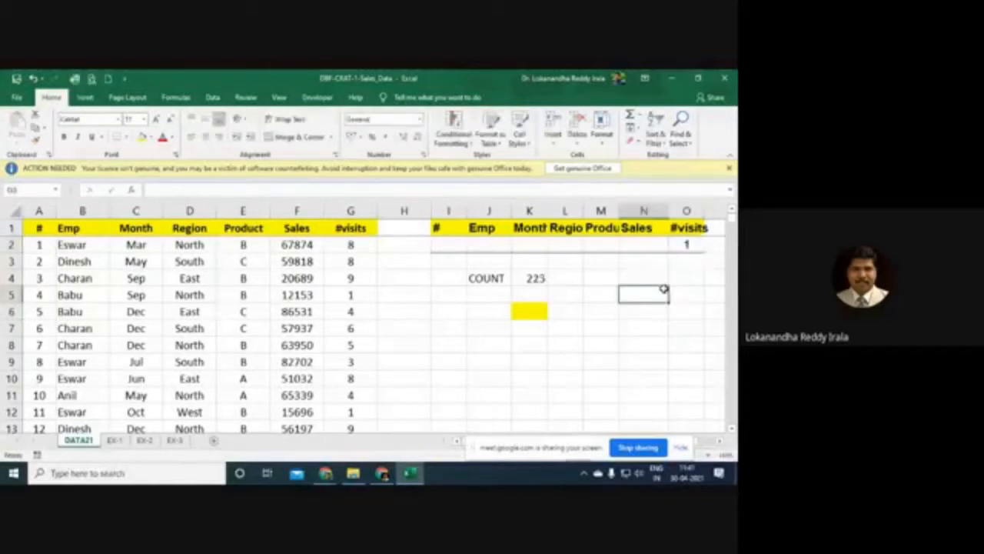
pyautogui.click(697, 244)
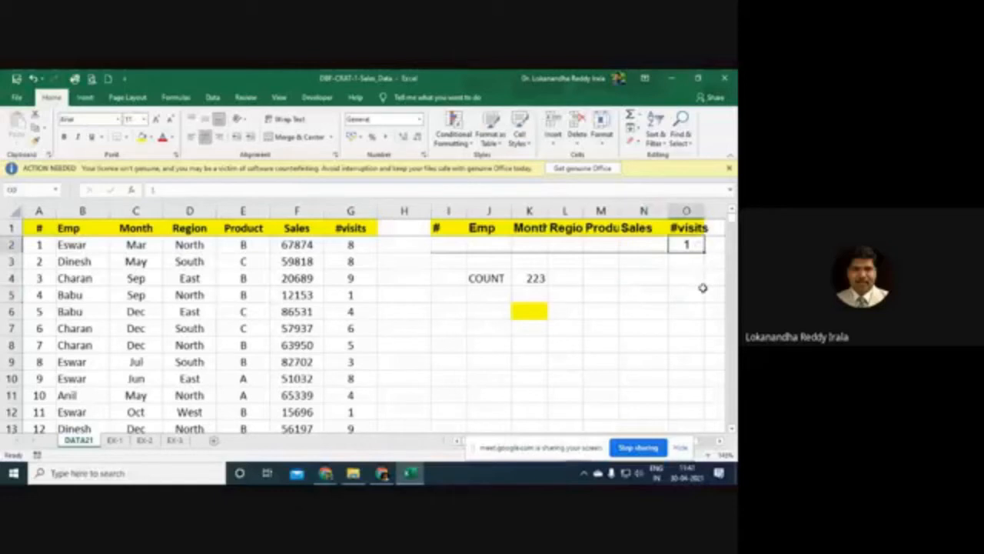
pyautogui.write('>8')
pyautogui.press('Return')
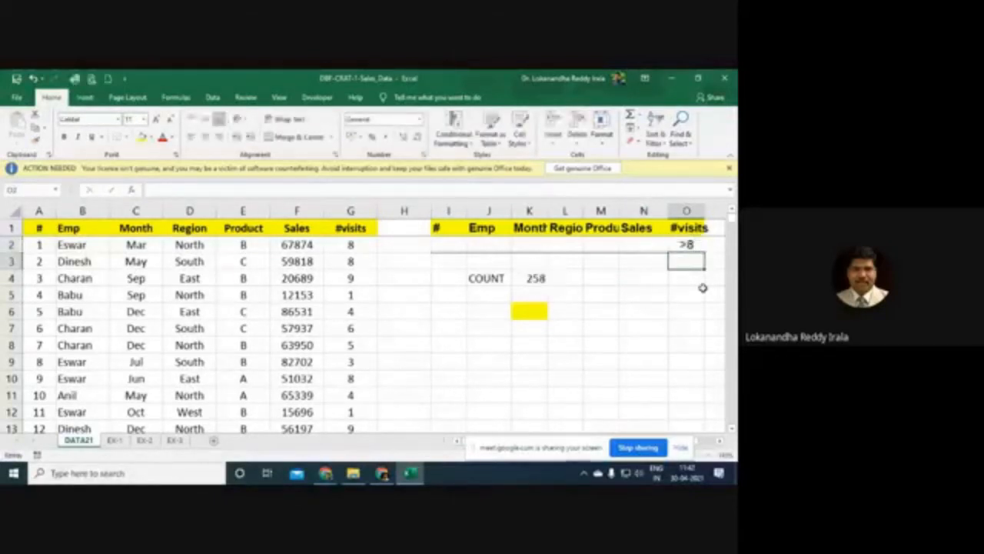
# Step: Change the #visits criterion in O2 to <2 and check the DCOUNT formula in K4
pyautogui.press('Up')
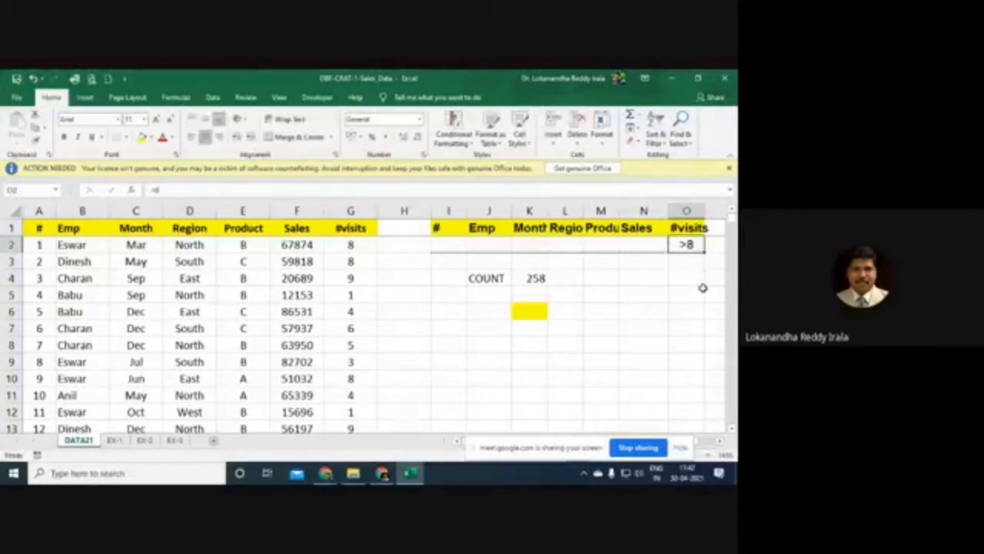
pyautogui.write('<2')
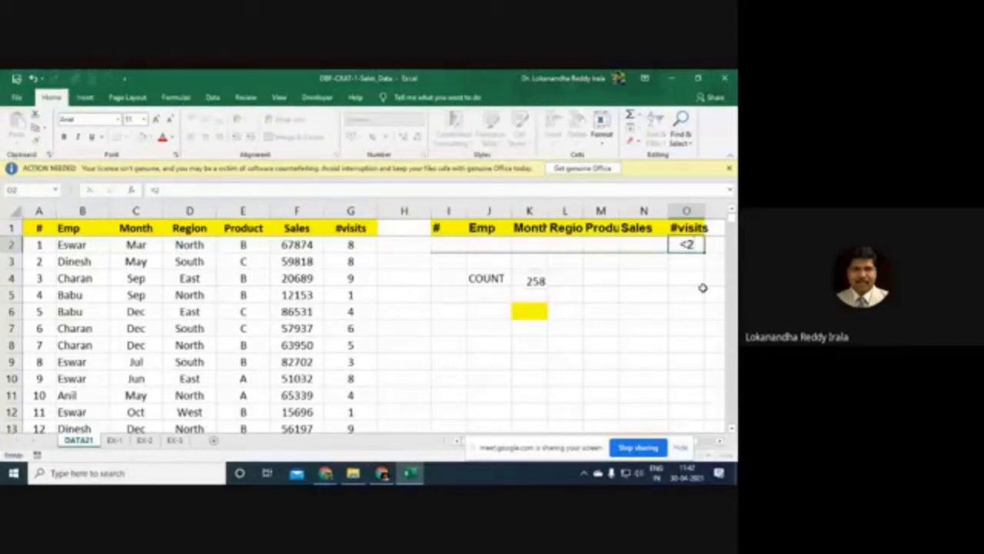
pyautogui.press('Return')
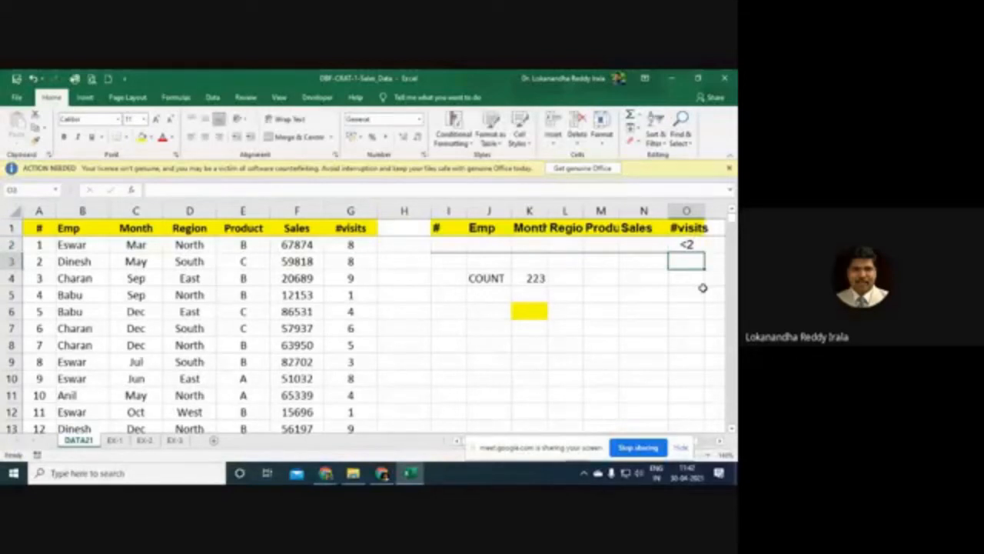
pyautogui.click(538, 277)
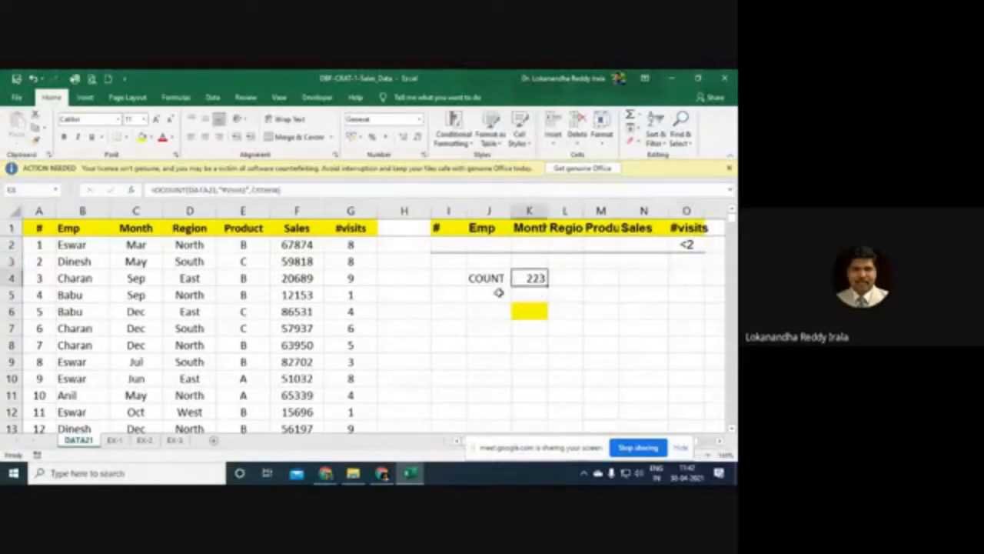
# Step: Add the labels SUM in J5 and AVERAGE in J6 below COUNT
pyautogui.click(498, 295)
pyautogui.write('SUM')
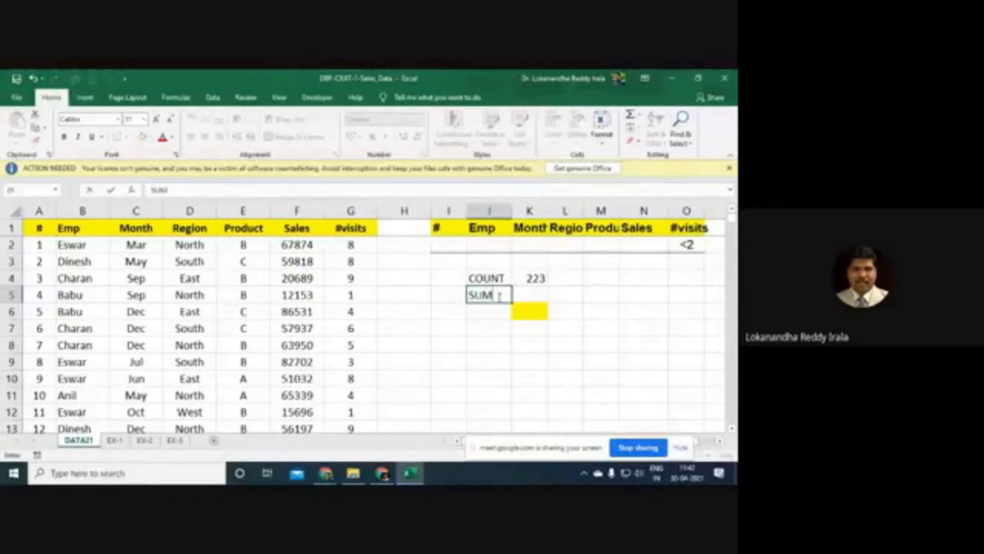
pyautogui.press('Return')
pyautogui.write('AV')
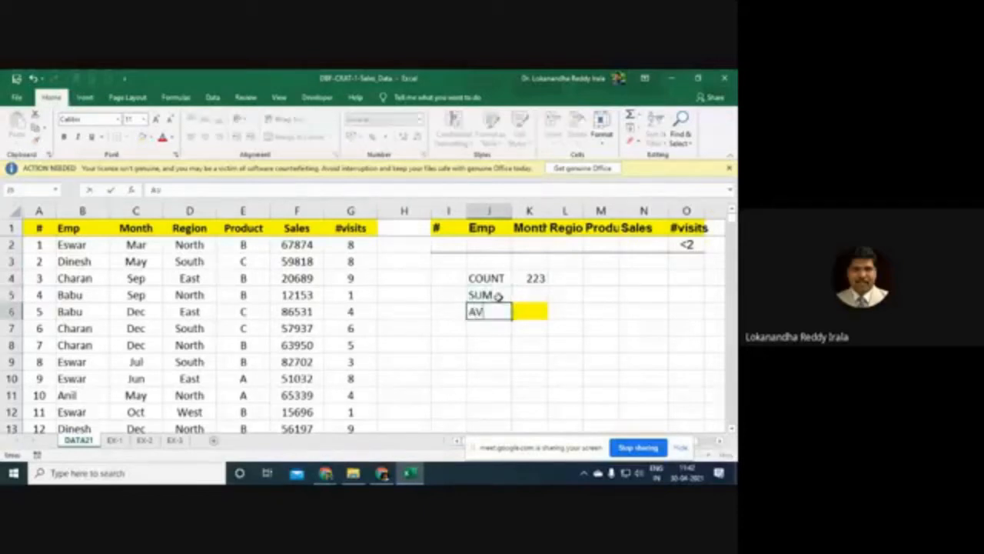
pyautogui.write('ERAGE')
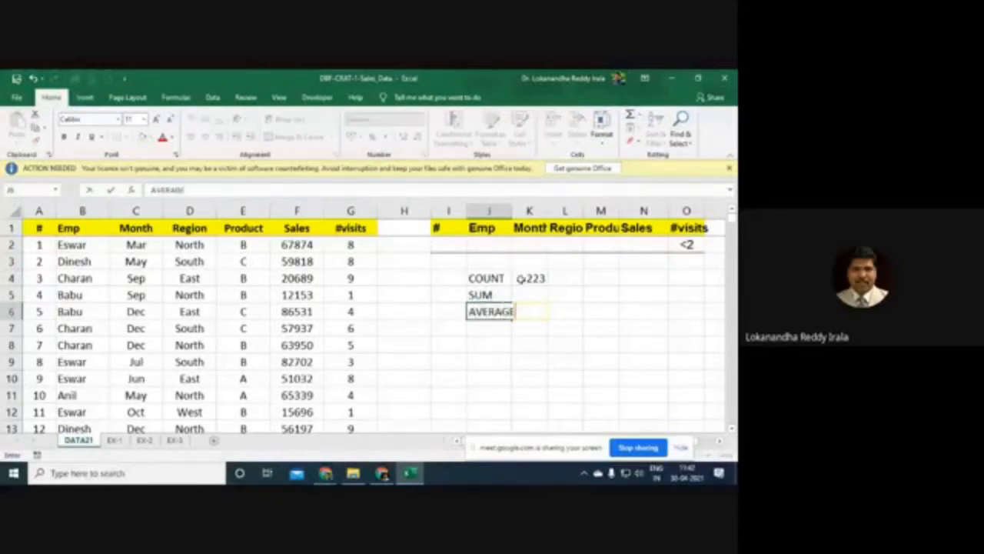
# Step: Start a DSUM function in K5 and set its Database argument to DATA21
pyautogui.click(524, 295)
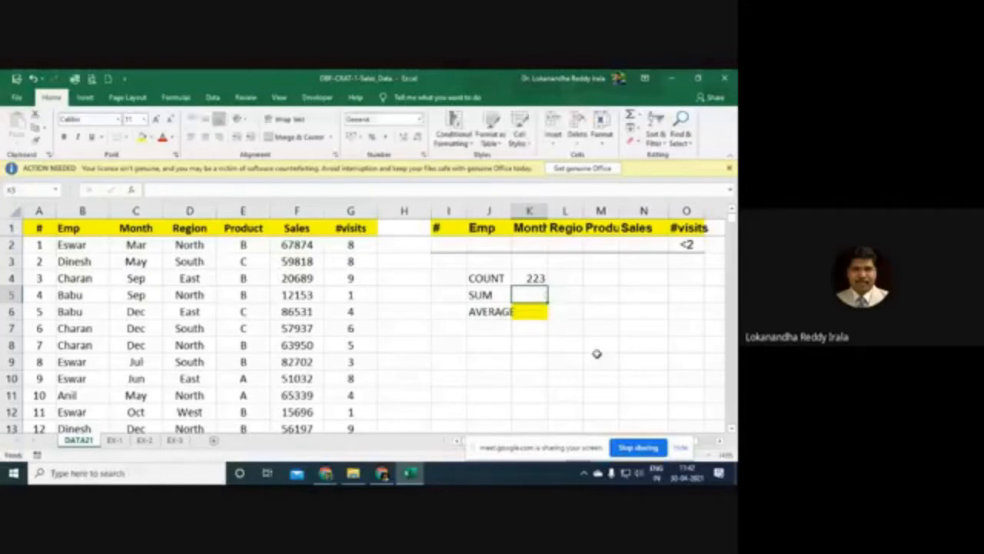
pyautogui.write('=DSUM(')
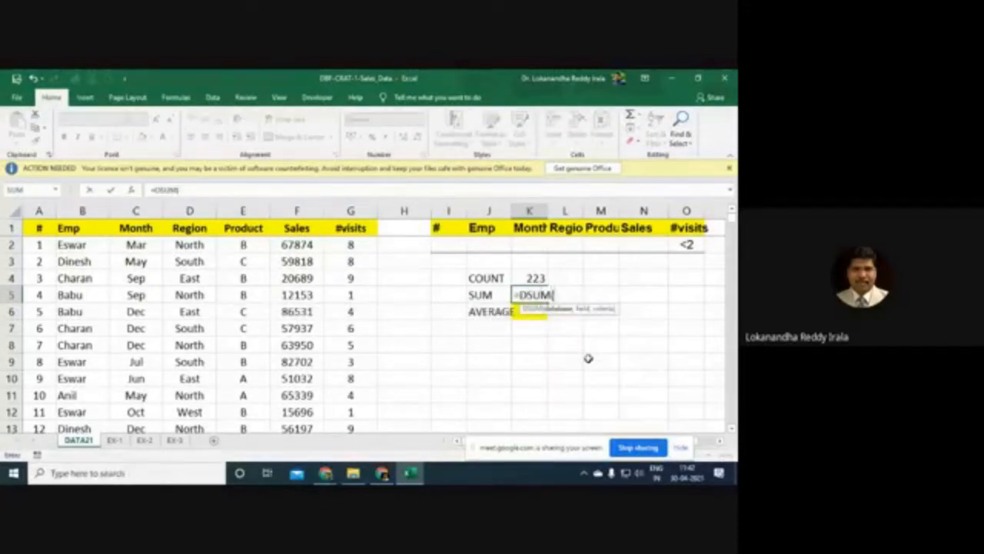
pyautogui.click(133, 189)
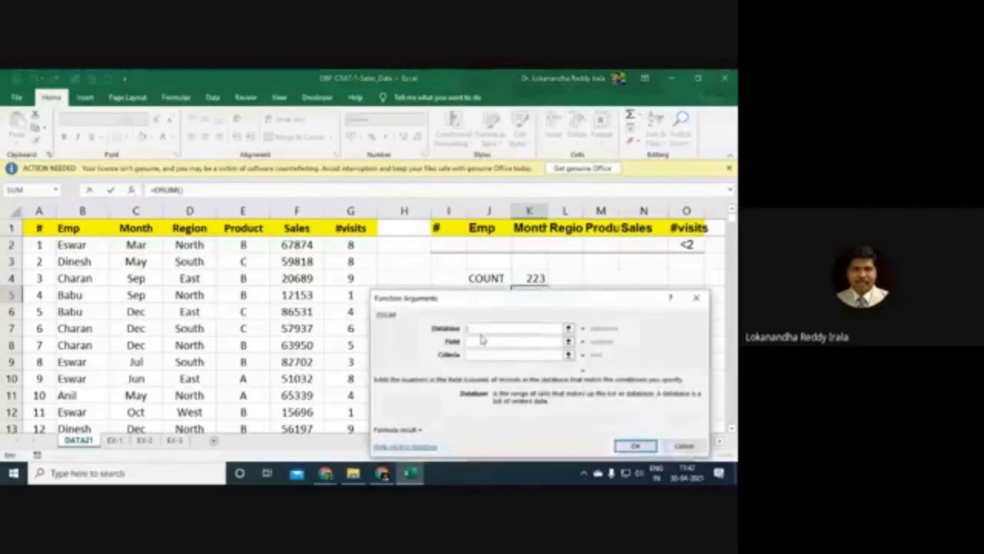
pyautogui.write('DATA')
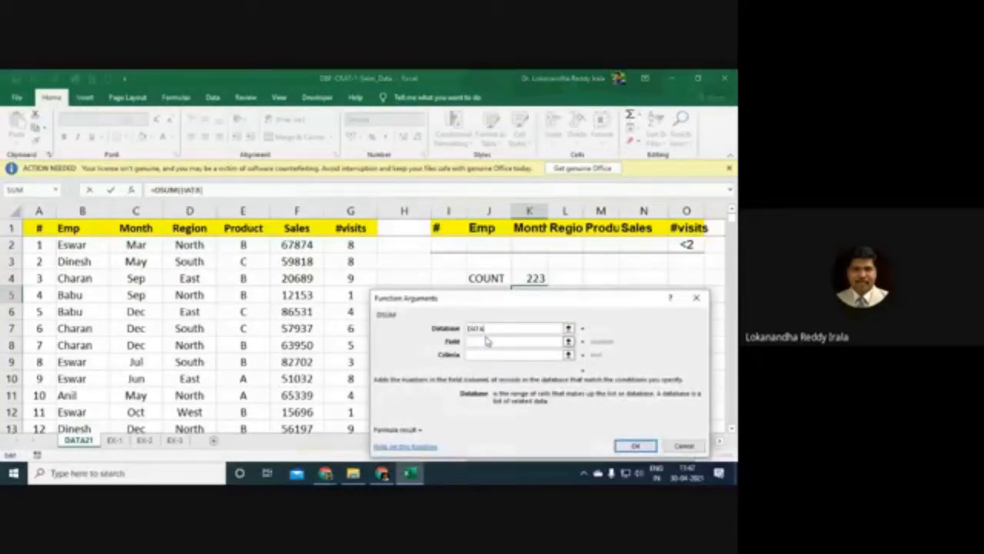
pyautogui.write('@')
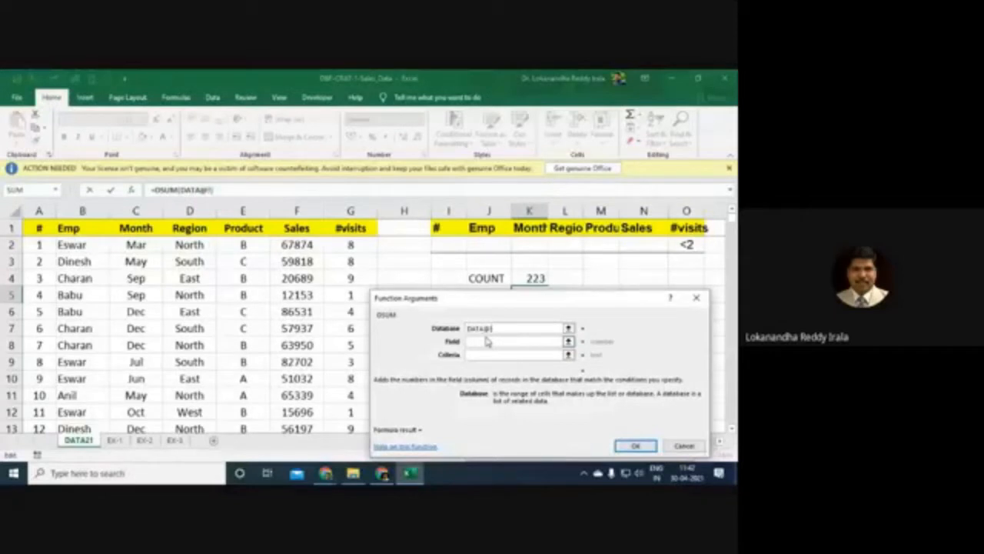
pyautogui.press('BackSpace')
pyautogui.press('BackSpace')
pyautogui.write('21')
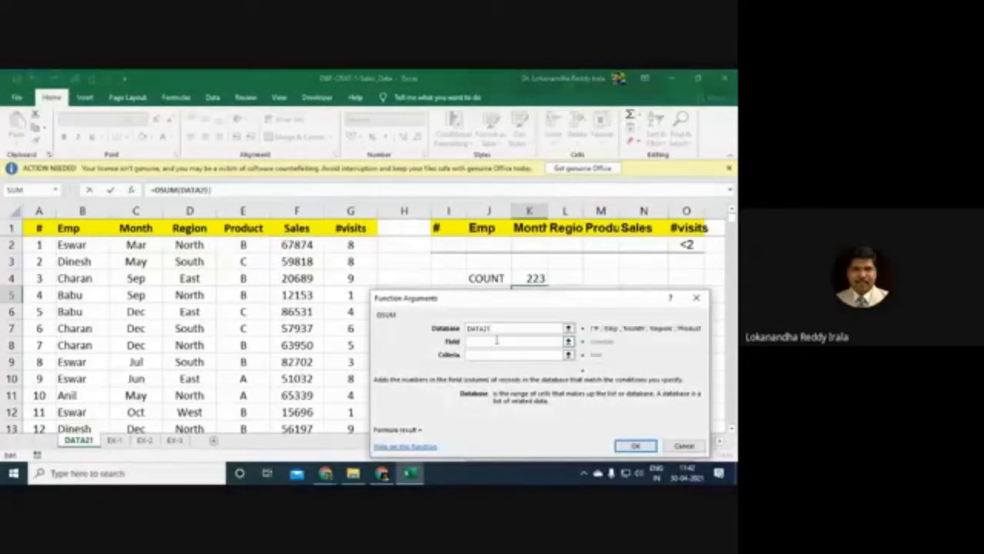
# Step: Complete the DSUM in K5 with field 6 and the criteria range I1:O2, and widen column K
pyautogui.click(489, 343)
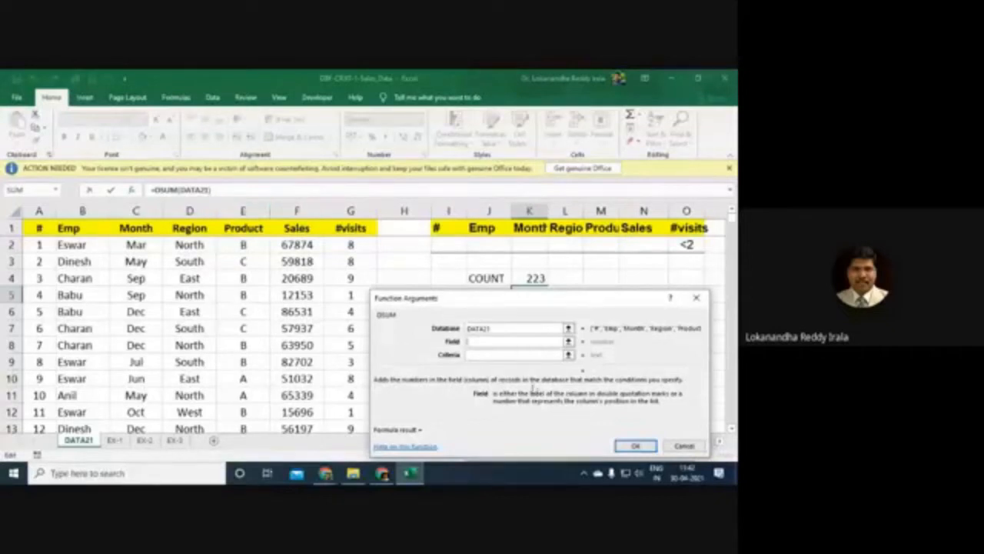
pyautogui.write('6')
pyautogui.click(486, 355)
pyautogui.moveTo(436, 228); pyautogui.dragTo(688, 246)
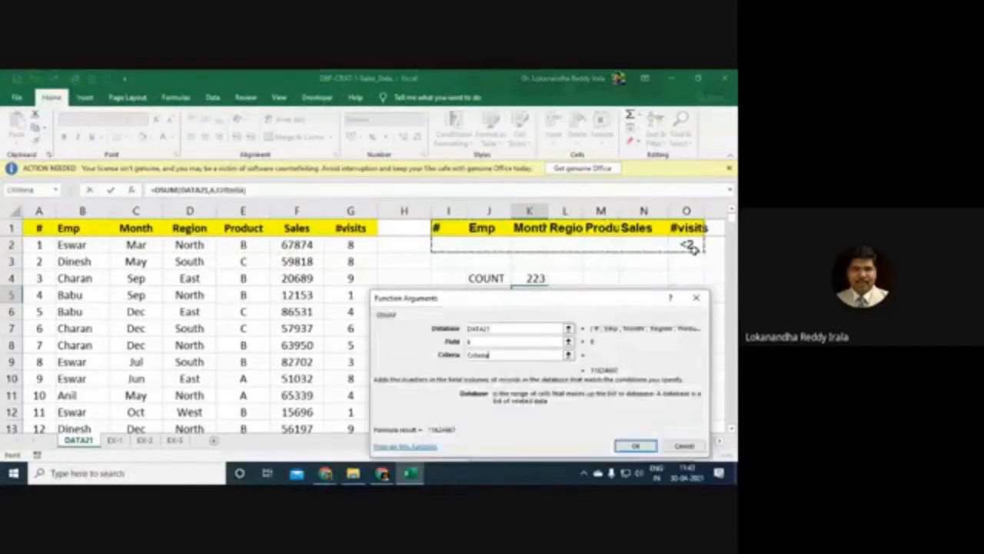
pyautogui.click(637, 446)
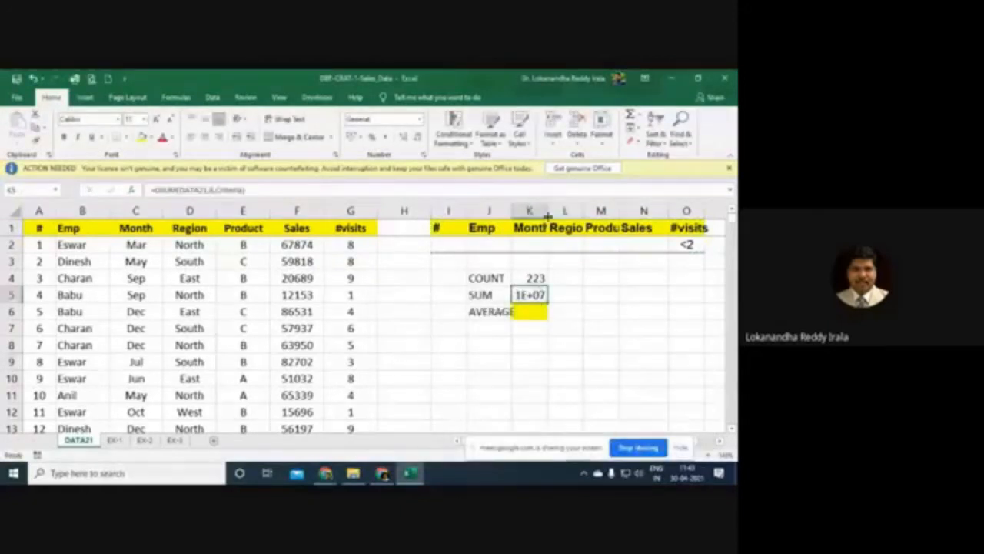
pyautogui.moveTo(546, 211); pyautogui.dragTo(565, 210)
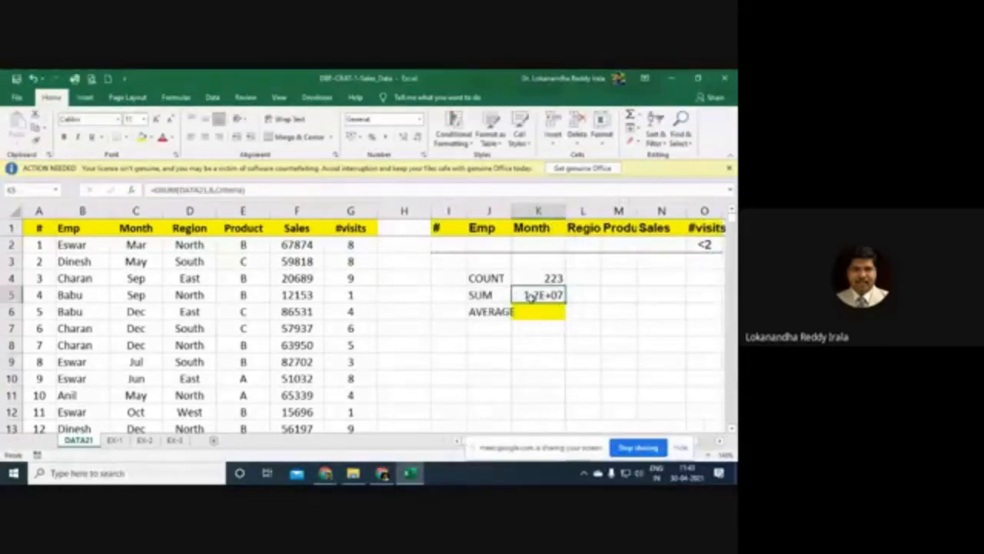
# Step: Reopen the DSUM arguments in K5, clear the Criteria argument and reselect I1:O2 as the criteria range
pyautogui.click(131, 189)
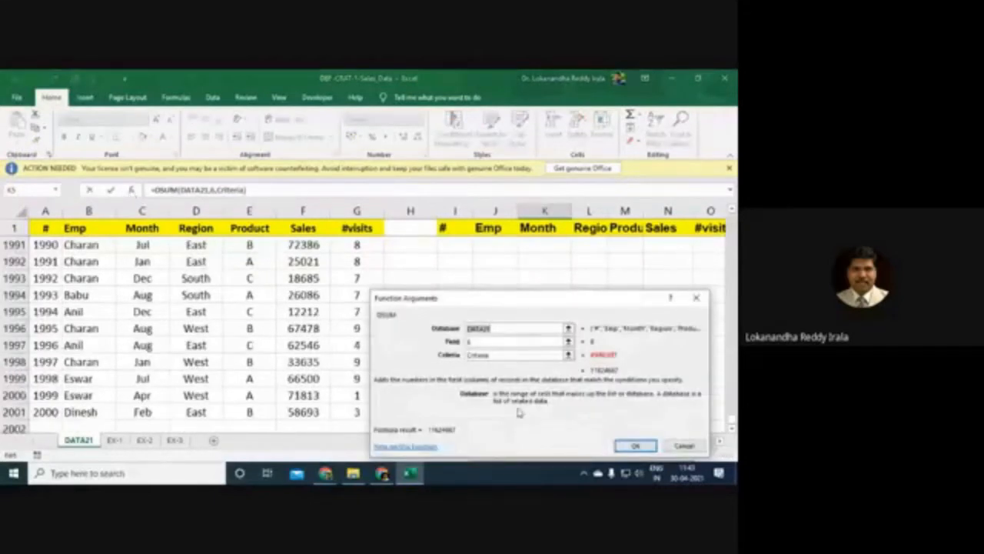
pyautogui.click(489, 355)
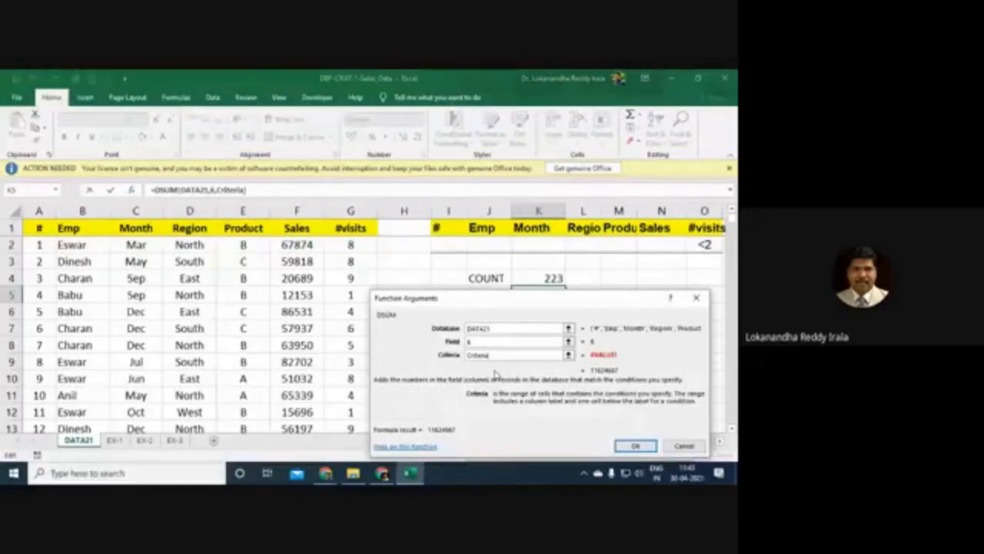
pyautogui.press('BackSpace')
pyautogui.press('BackSpace')
pyautogui.press('BackSpace')
pyautogui.press('BackSpace')
pyautogui.press('BackSpace')
pyautogui.press('BackSpace')
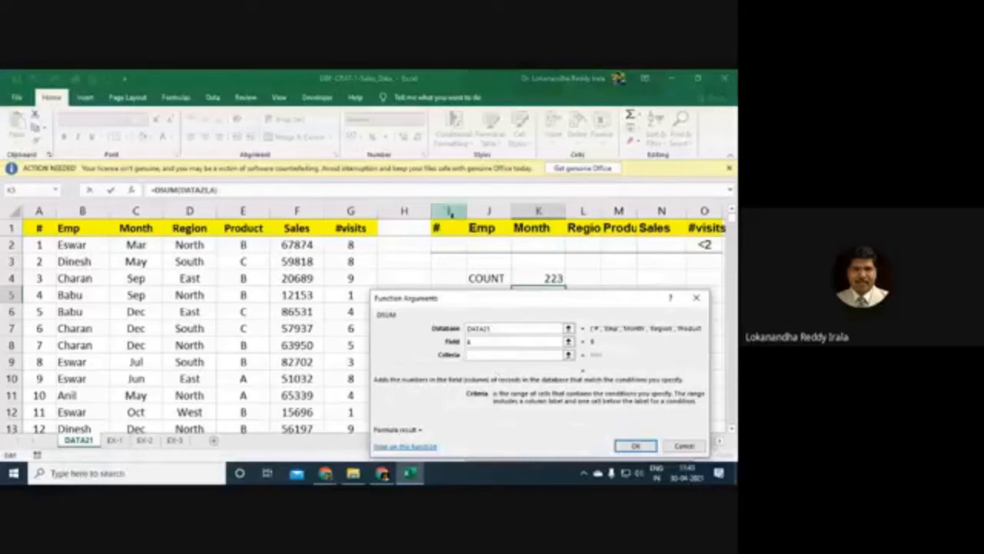
pyautogui.moveTo(442, 227); pyautogui.dragTo(697, 254)
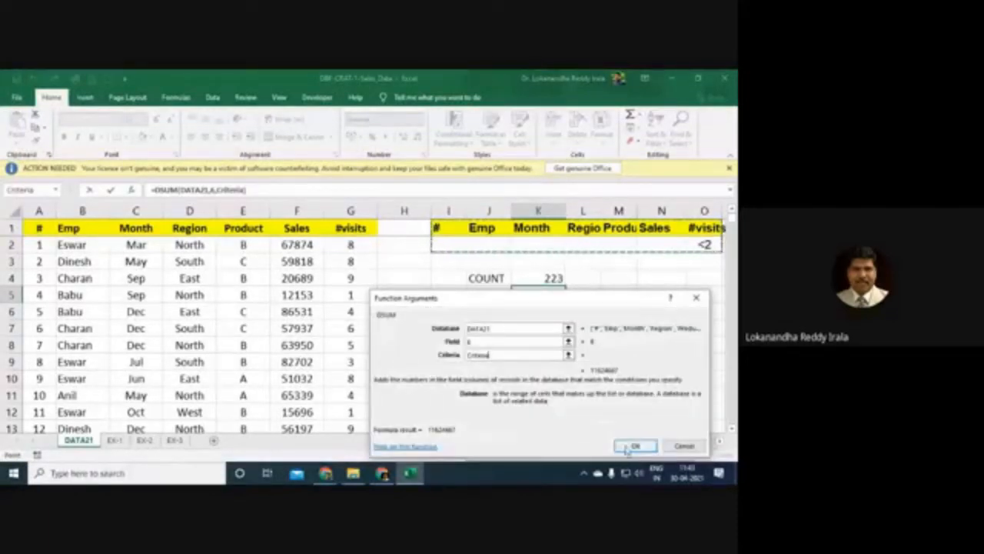
pyautogui.click(635, 447)
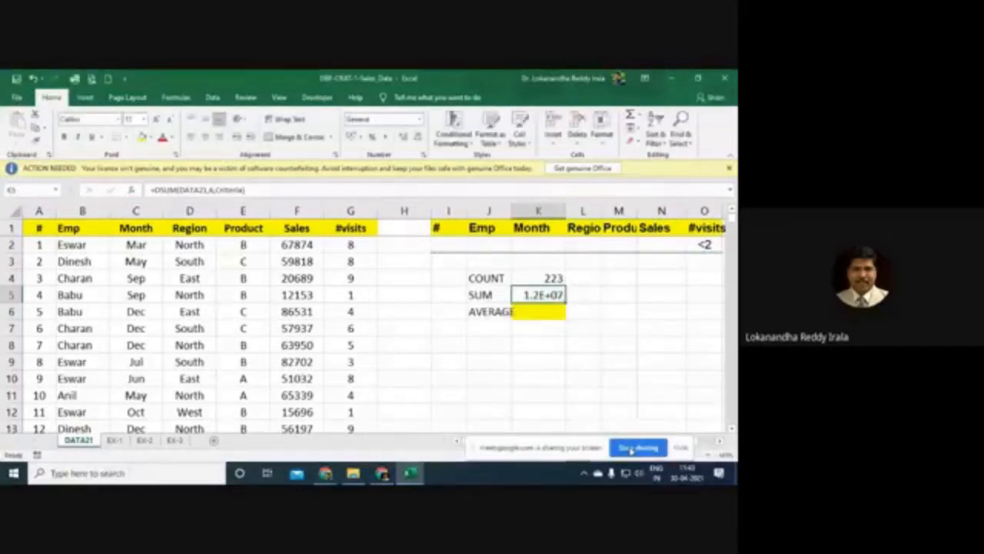
# Step: Clear the #visits criterion in O2 so that all sales records are included
pyautogui.click(540, 321)
pyautogui.click(704, 246)
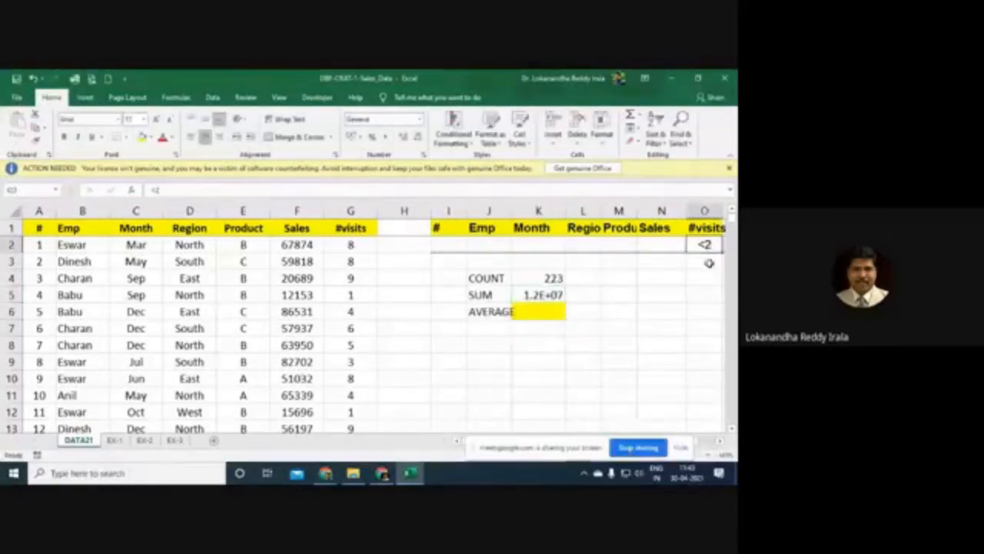
pyautogui.press('Delete')
pyautogui.click(681, 324)
# Step: Review the DSUM formula in K5 and count across the data columns to Sales to verify its field number
pyautogui.click(542, 296)
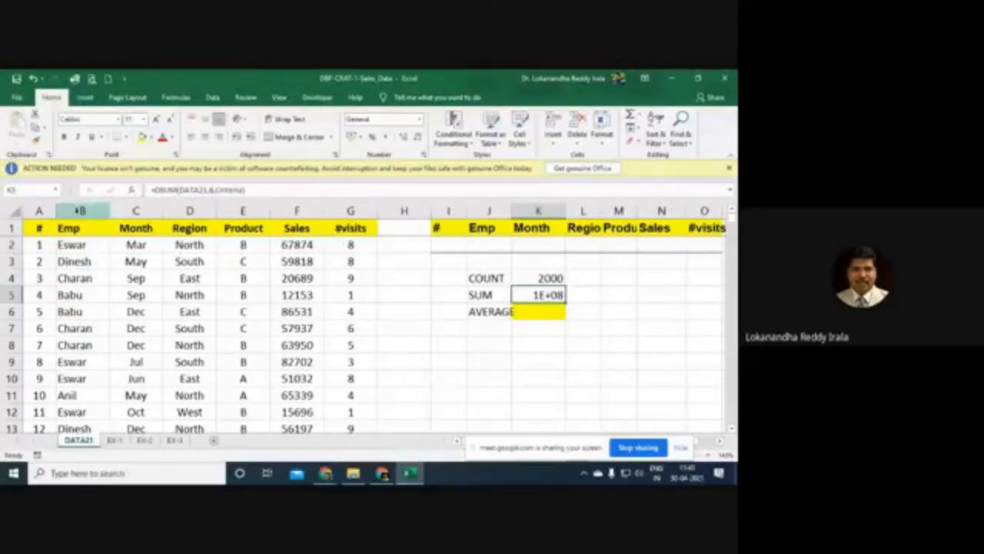
pyautogui.click(104, 212)
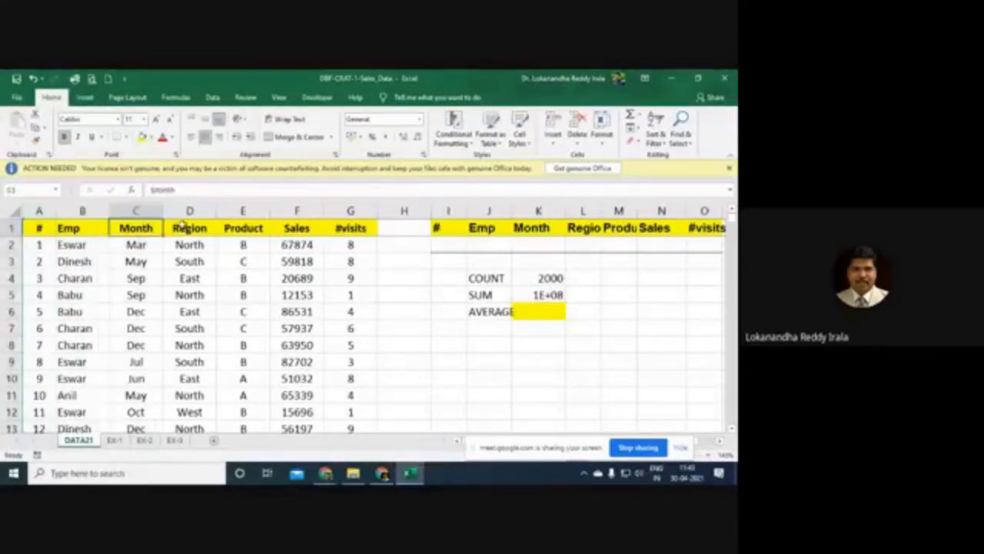
pyautogui.click(141, 209)
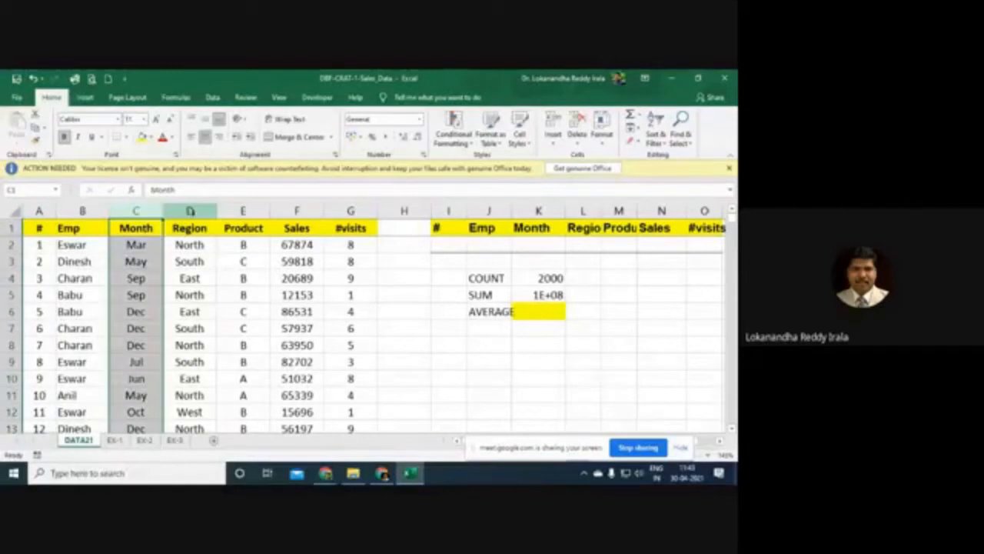
pyautogui.click(192, 212)
pyautogui.click(244, 213)
pyautogui.click(293, 210)
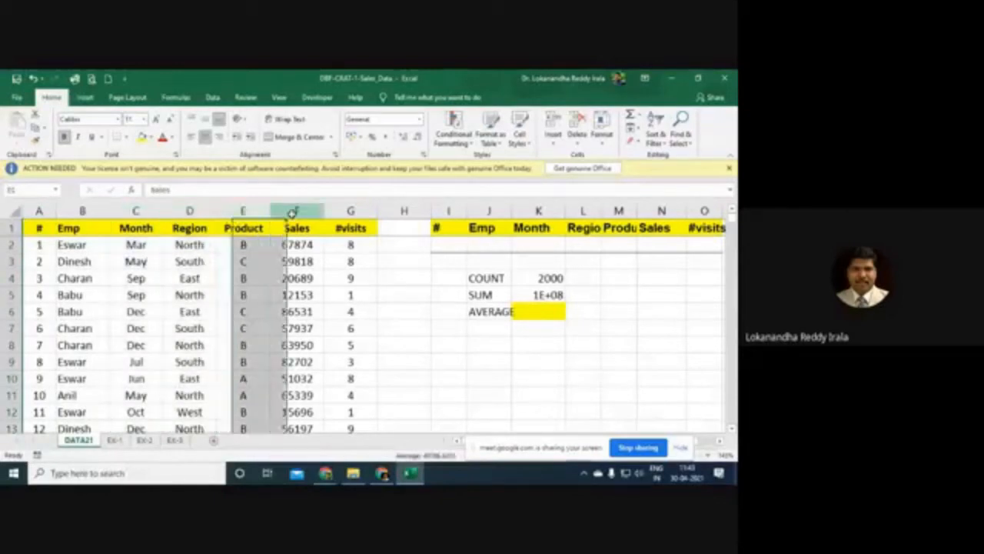
# Step: Reopen the DSUM arguments in K5 and try 7 as the field number
pyautogui.click(133, 191)
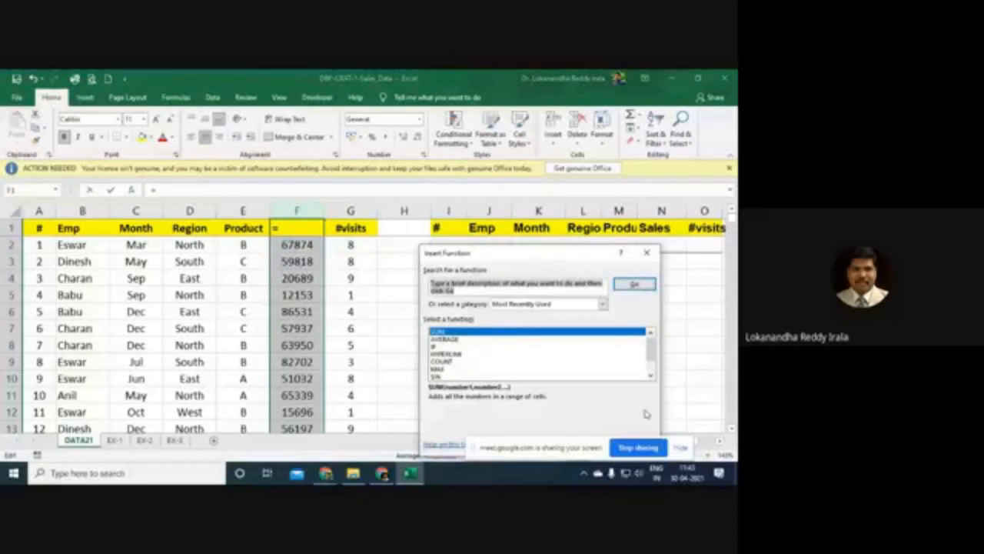
pyautogui.click(647, 252)
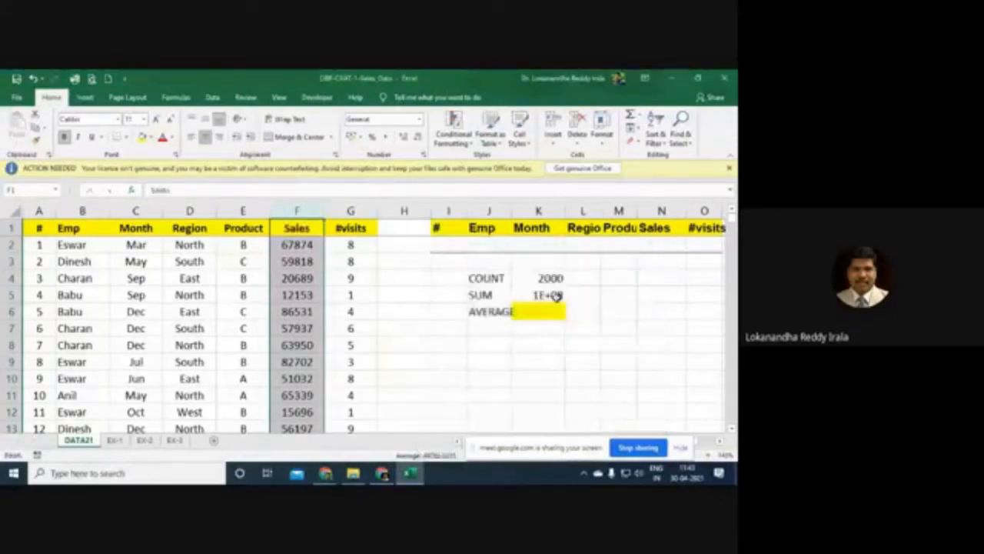
pyautogui.click(555, 295)
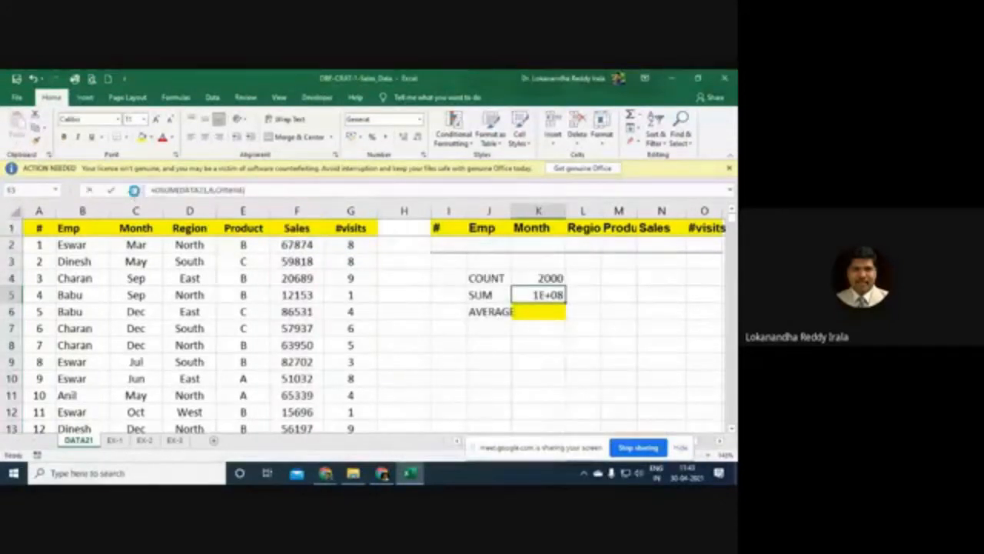
pyautogui.click(133, 190)
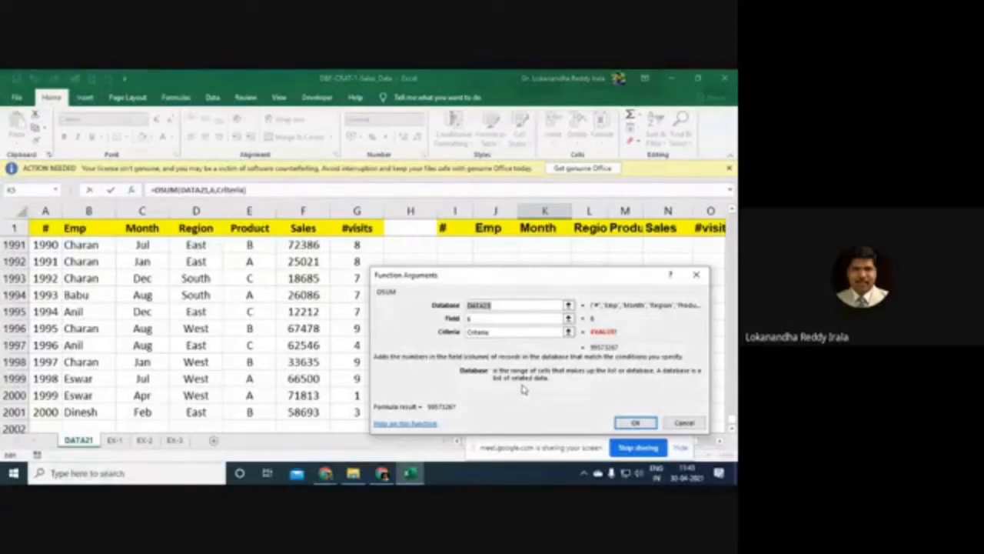
pyautogui.click(495, 322)
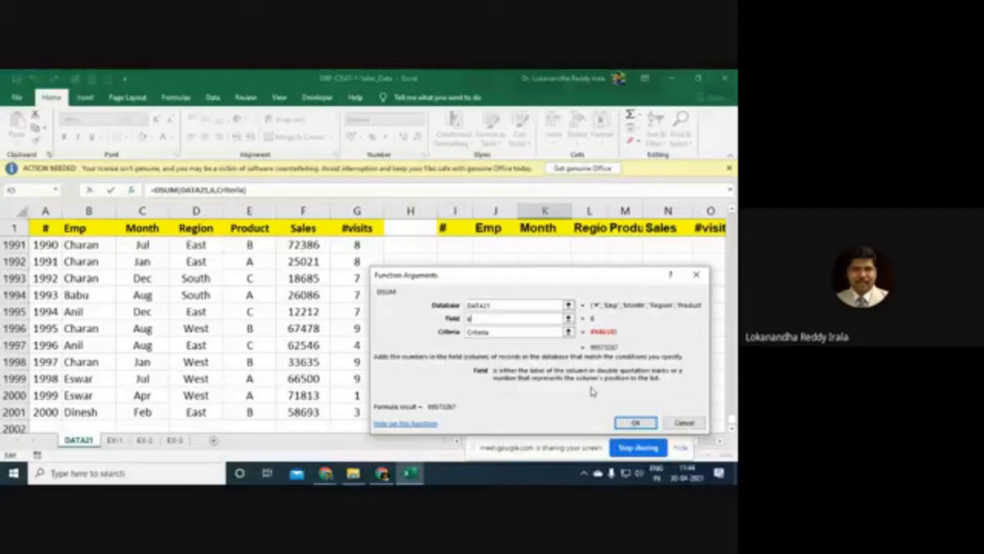
pyautogui.press('BackSpace')
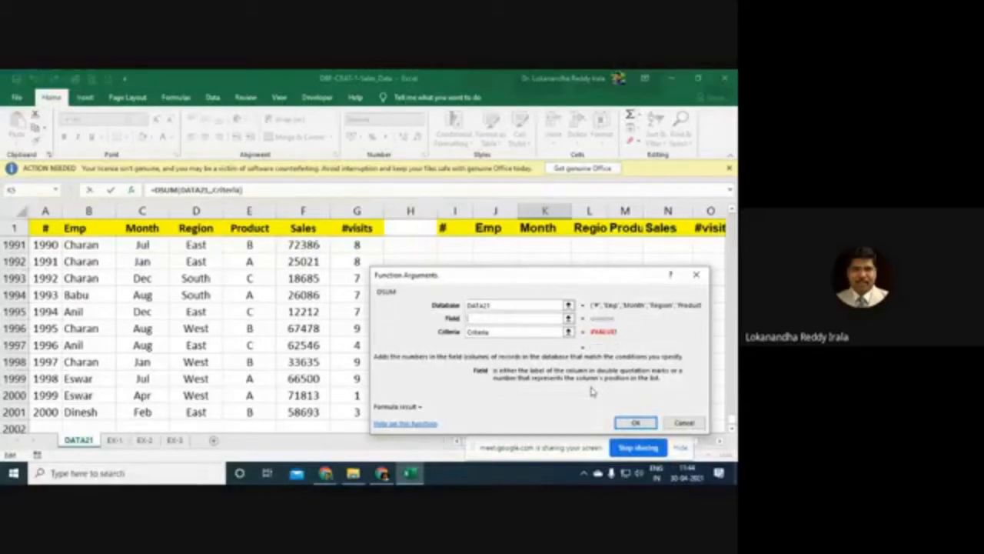
pyautogui.write('7')
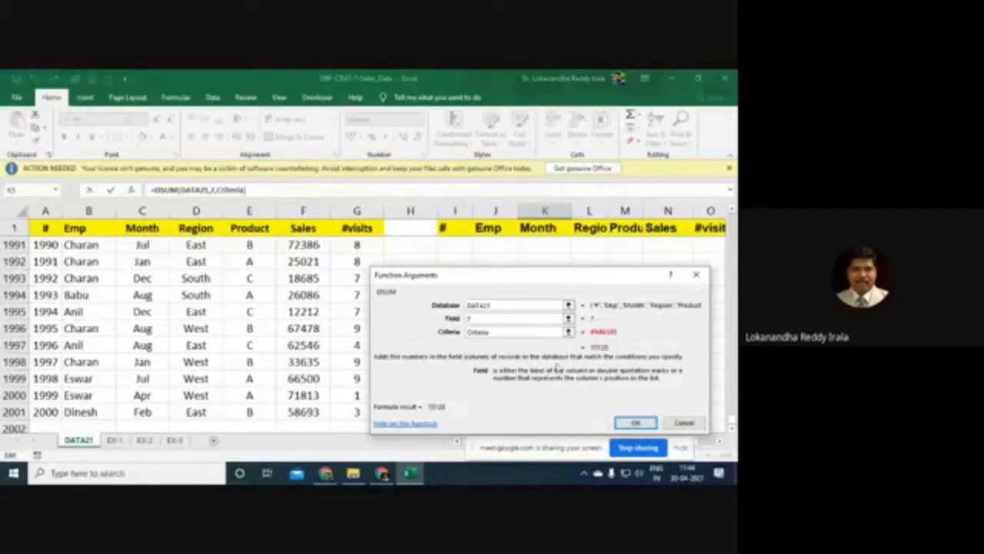
# Step: Try 4 as the DSUM field number, and accept the arguments with field 6 restored
pyautogui.press('BackSpace')
pyautogui.write('4')
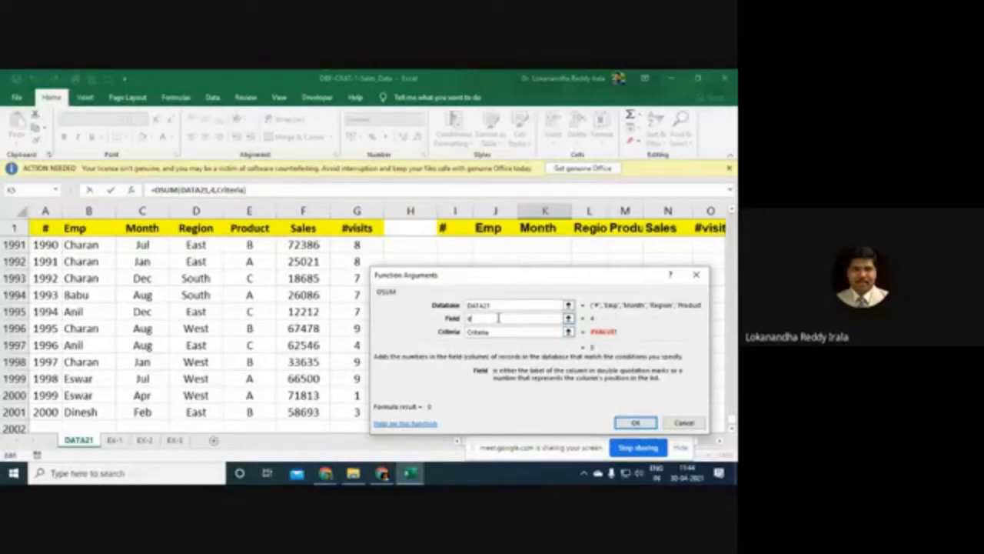
pyautogui.press('BackSpace')
pyautogui.write('4')
pyautogui.click(627, 423)
pyautogui.scroll(1, 635, 349)
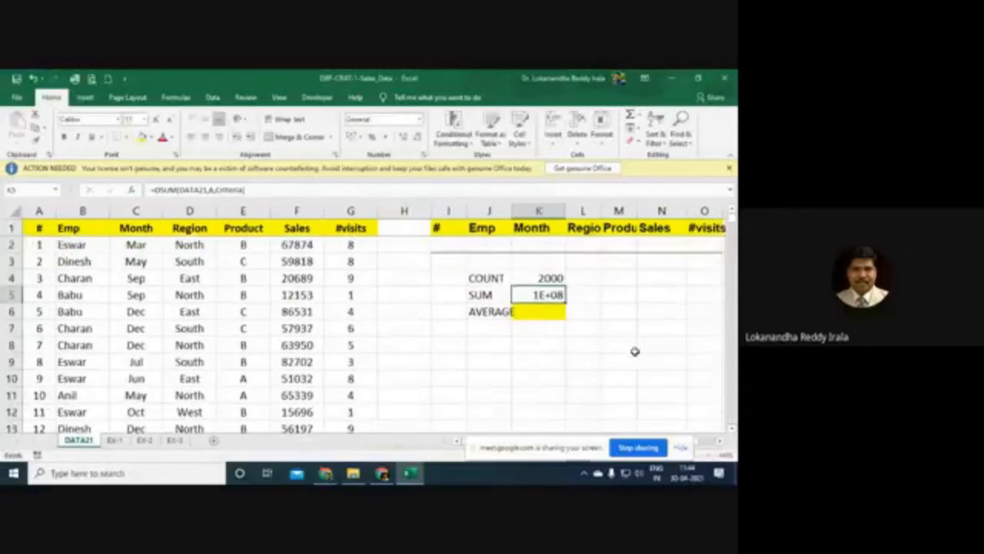
# Step: Enter the name of the employee listed in B3 as the Emp criterion in J2
pyautogui.click(668, 241)
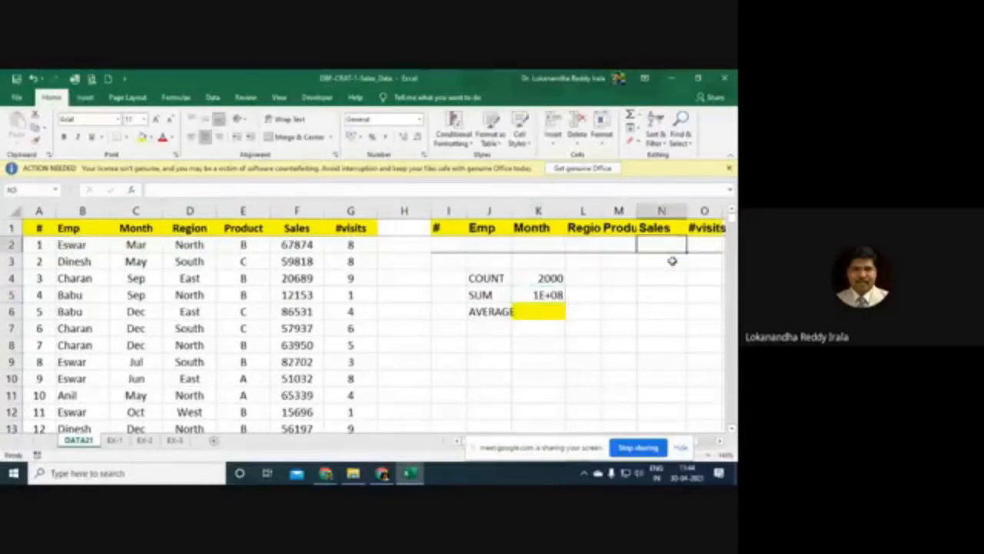
pyautogui.click(497, 247)
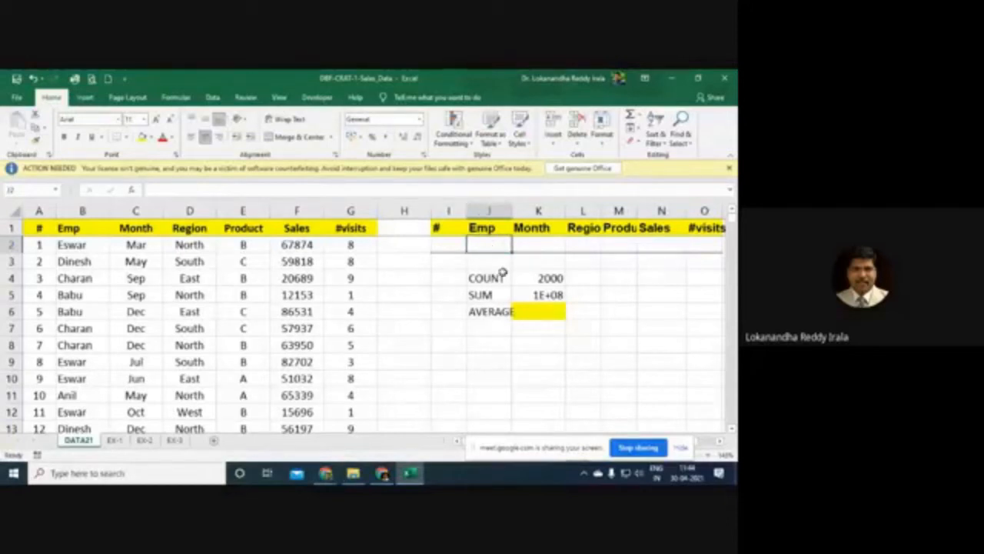
pyautogui.write('Dines')
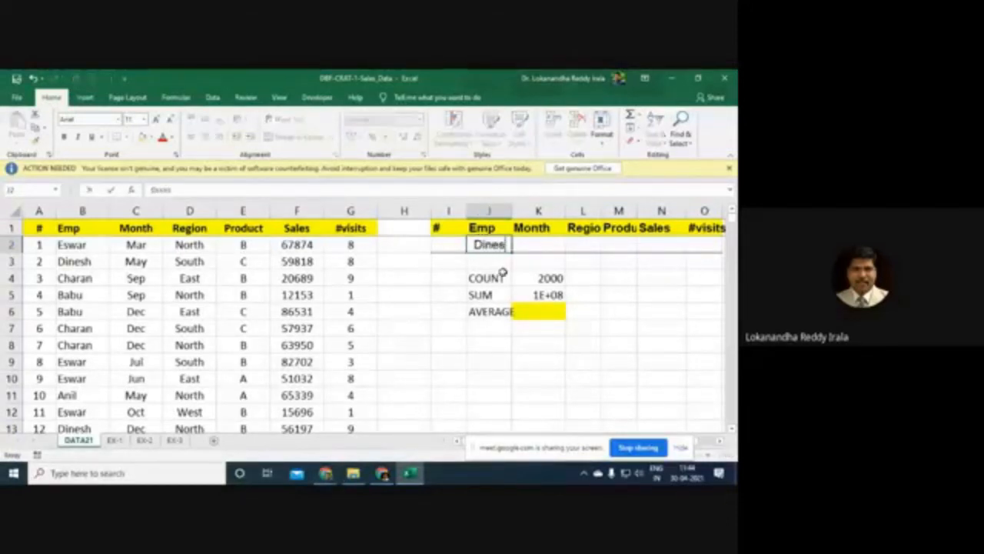
pyautogui.write('h')
pyautogui.press('Return')
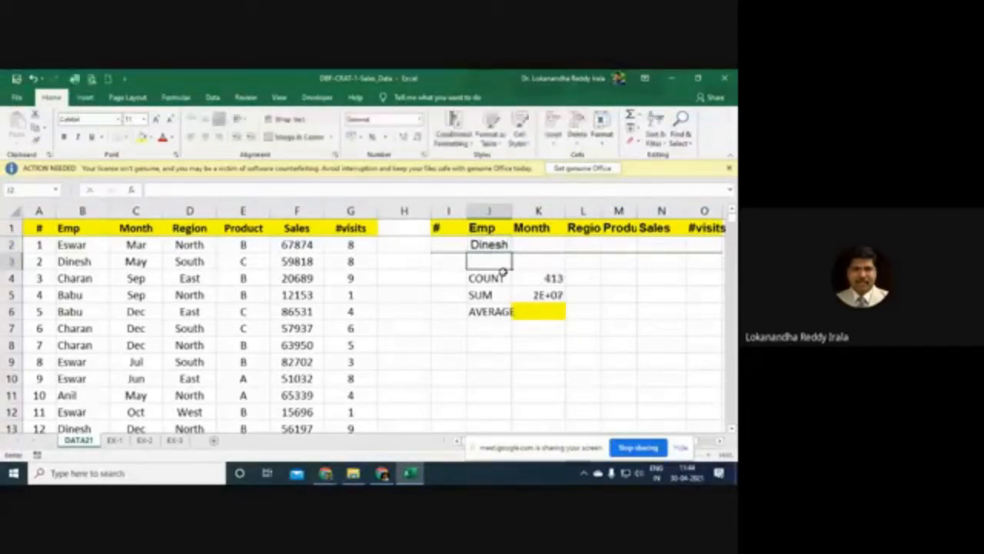
# Step: Try the quoted text "6" as the field argument of the DSUM in K5
pyautogui.click(552, 291)
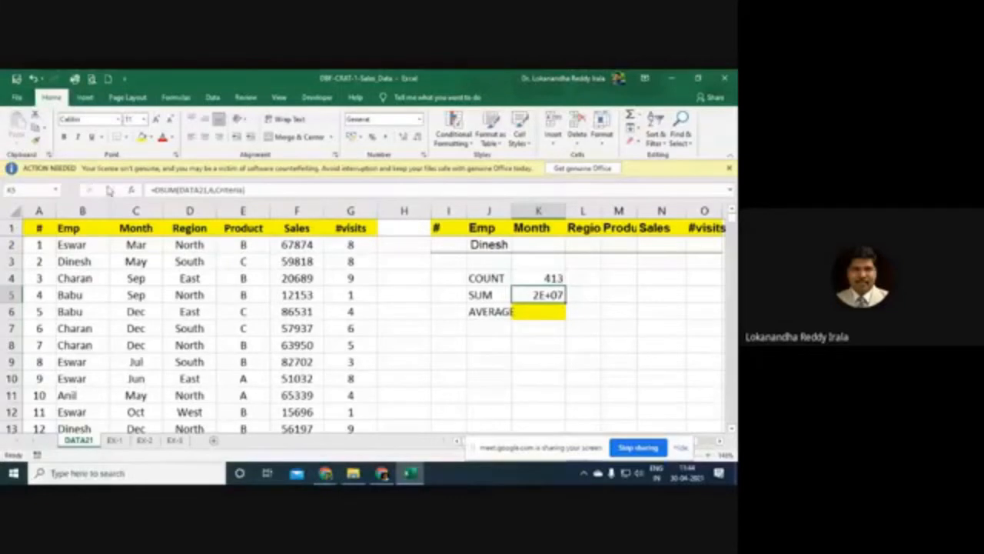
pyautogui.click(152, 194)
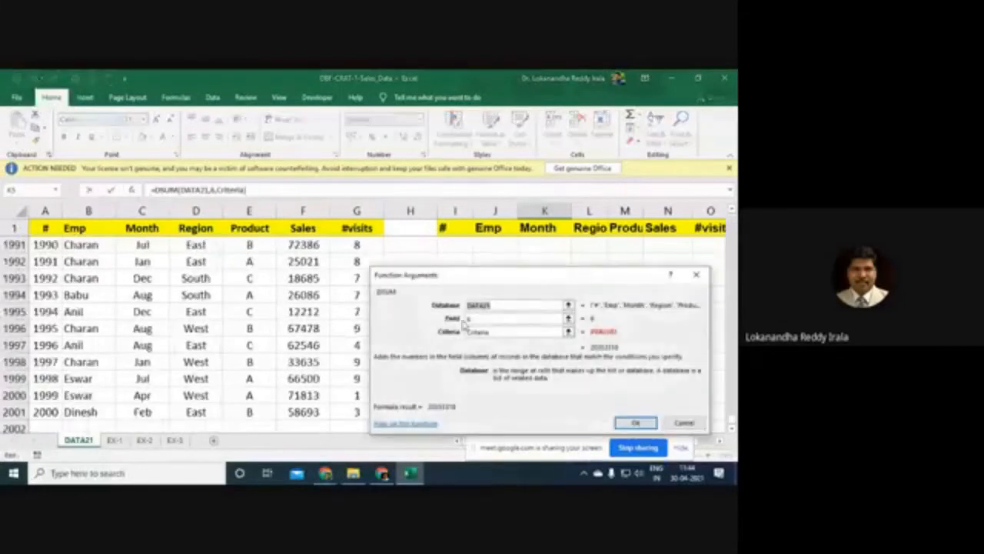
pyautogui.click(471, 320)
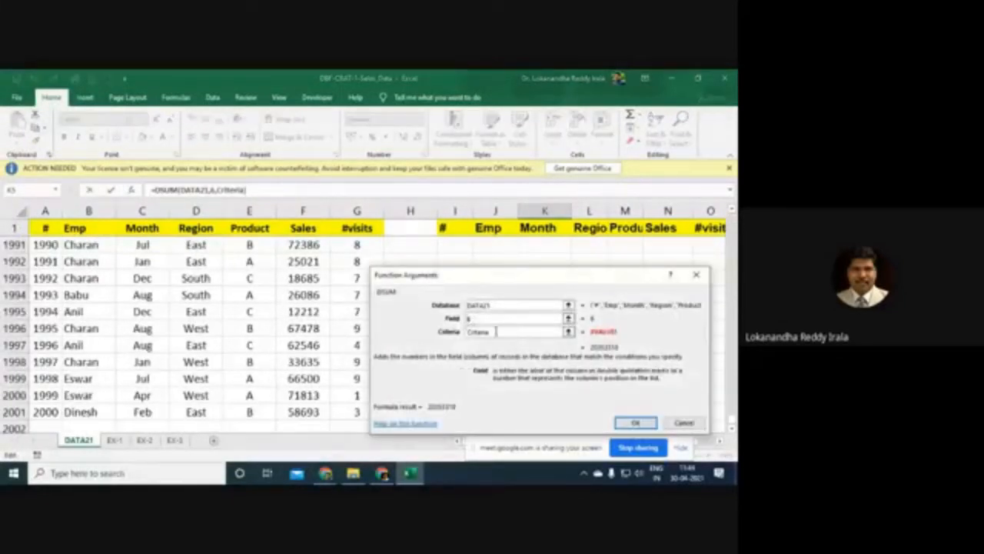
pyautogui.press('BackSpace')
pyautogui.write('"S')
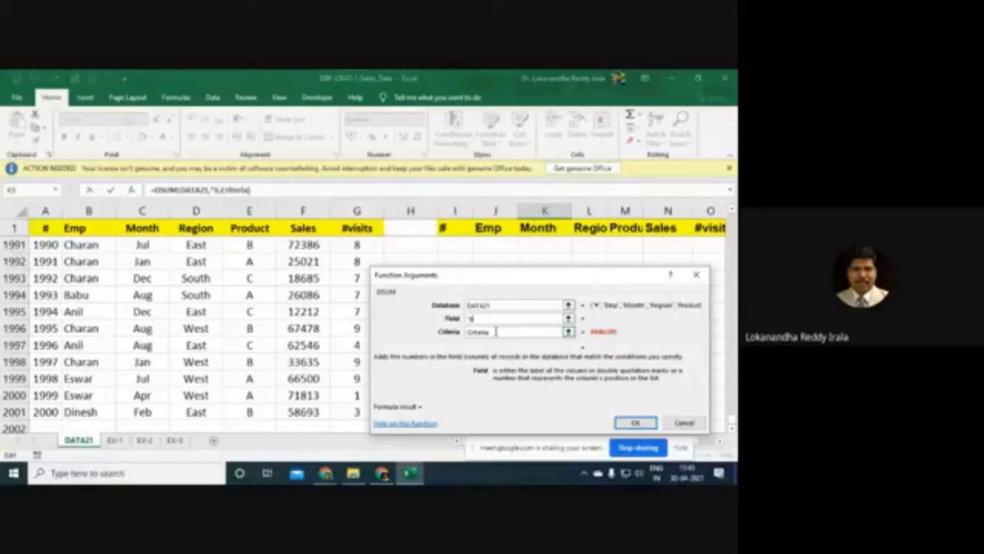
pyautogui.write('"')
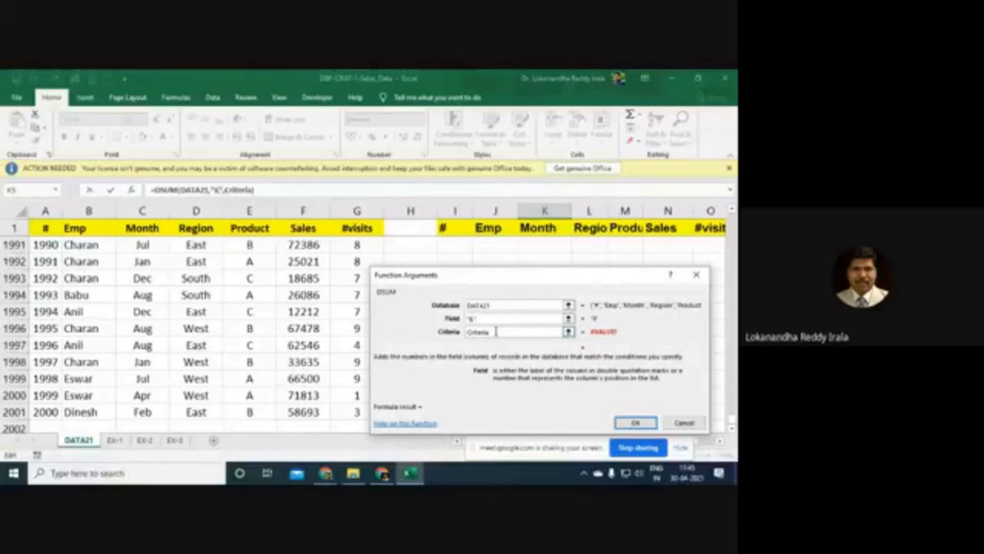
pyautogui.click(632, 423)
pyautogui.scroll(1, 538, 331)
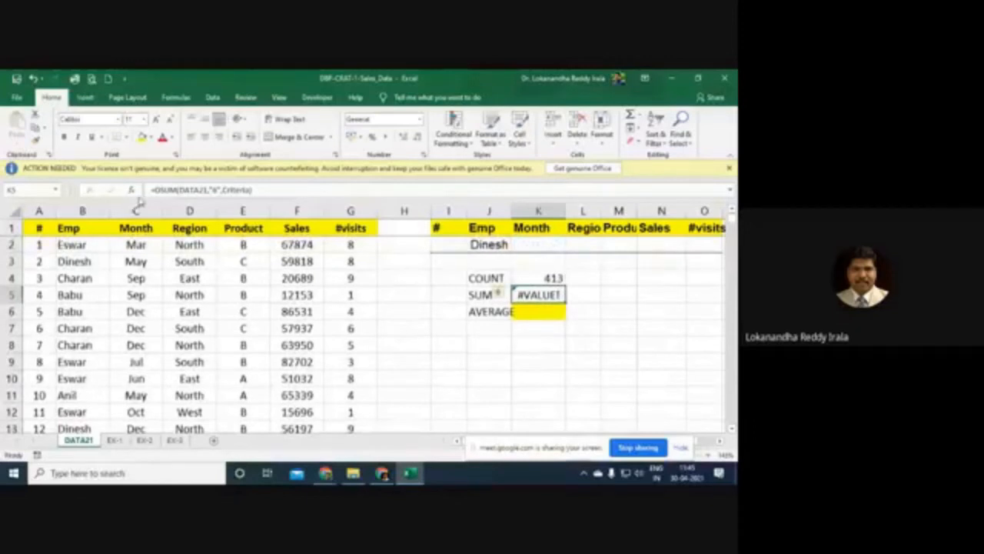
# Step: Change the field argument of the DSUM in K5 to the column label "Sales"
pyautogui.hotkey('shift', 'F3')
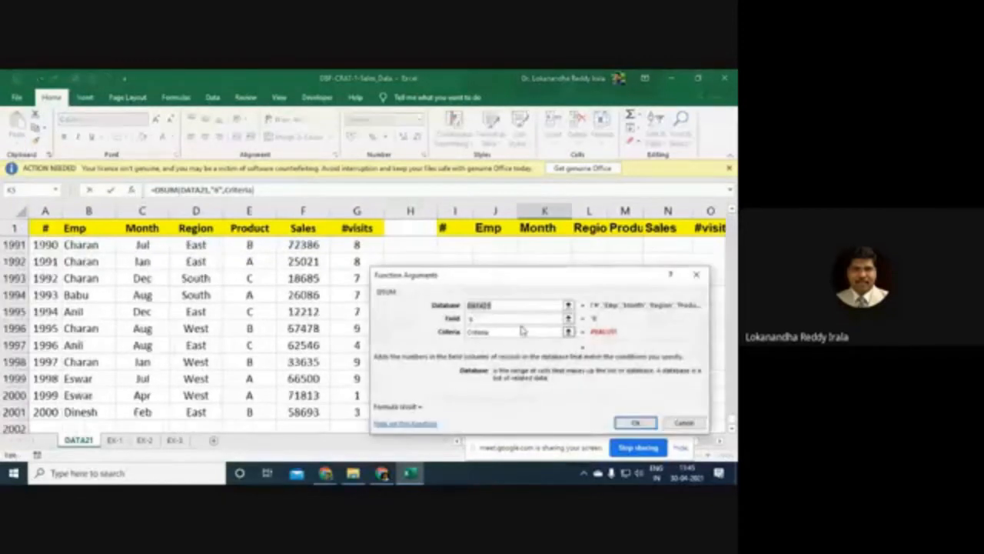
pyautogui.click(471, 318)
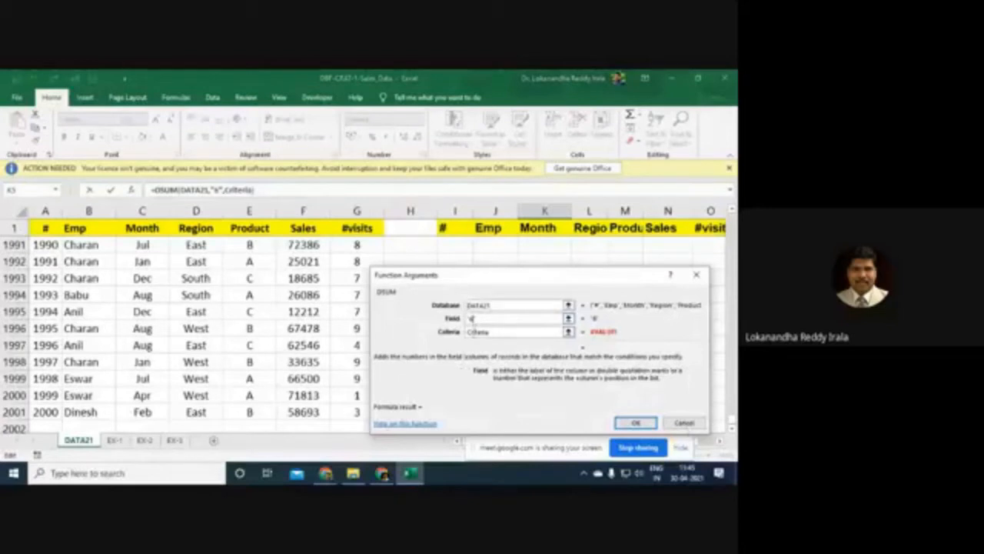
pyautogui.write('Sa')
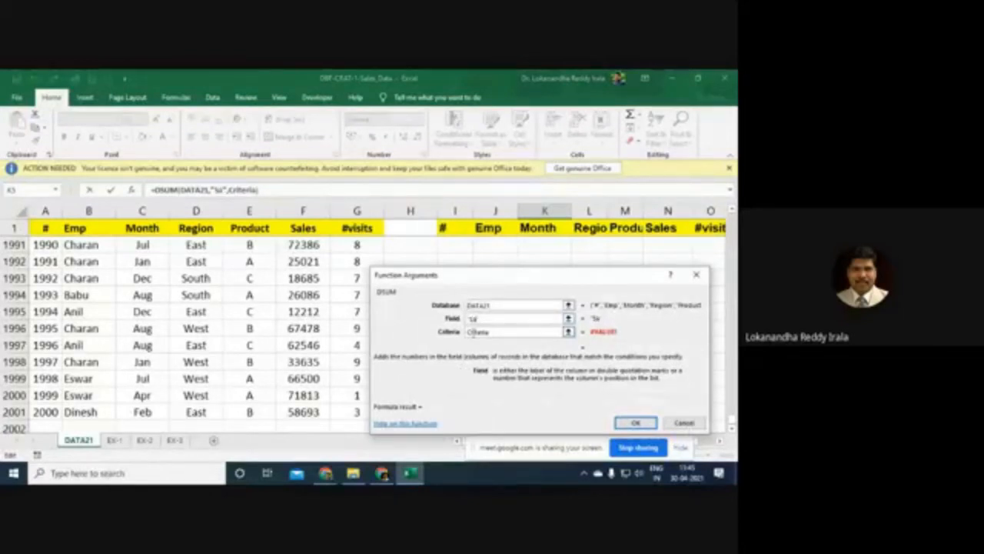
pyautogui.write('les')
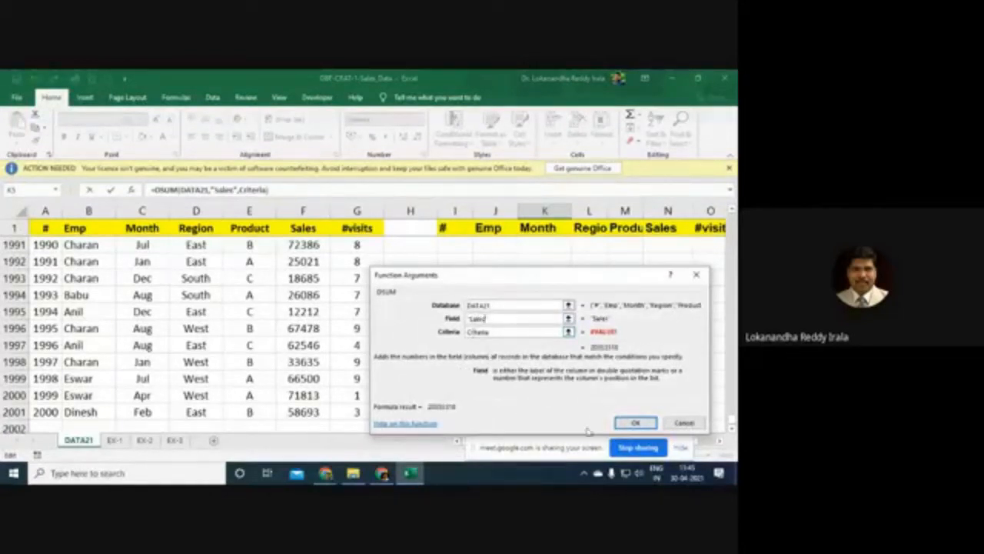
pyautogui.click(636, 425)
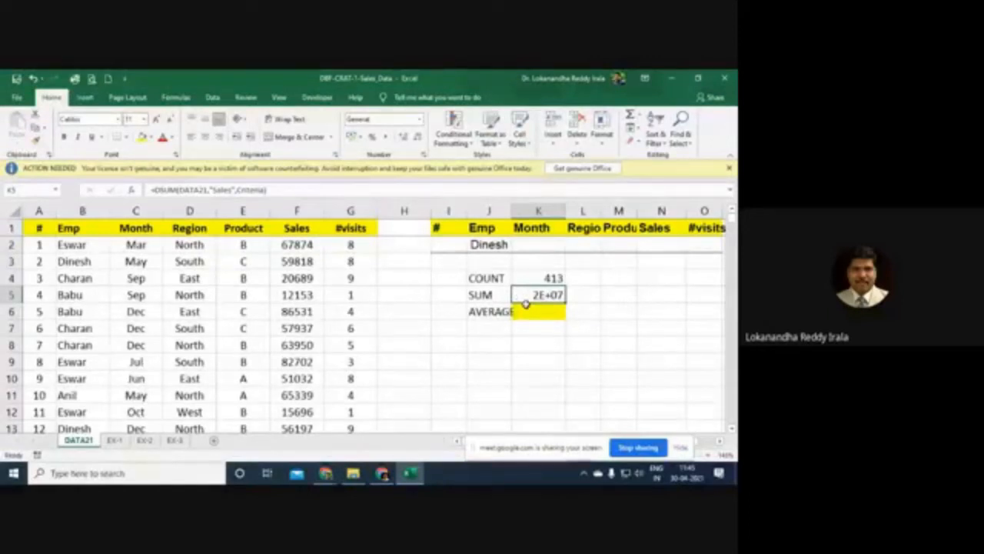
# Step: Rewrite the formula in K5 directly as =DSUM(DATA21,"Sales",Criteria), using I1:O2 as the criteria range
pyautogui.write('=DSUM')
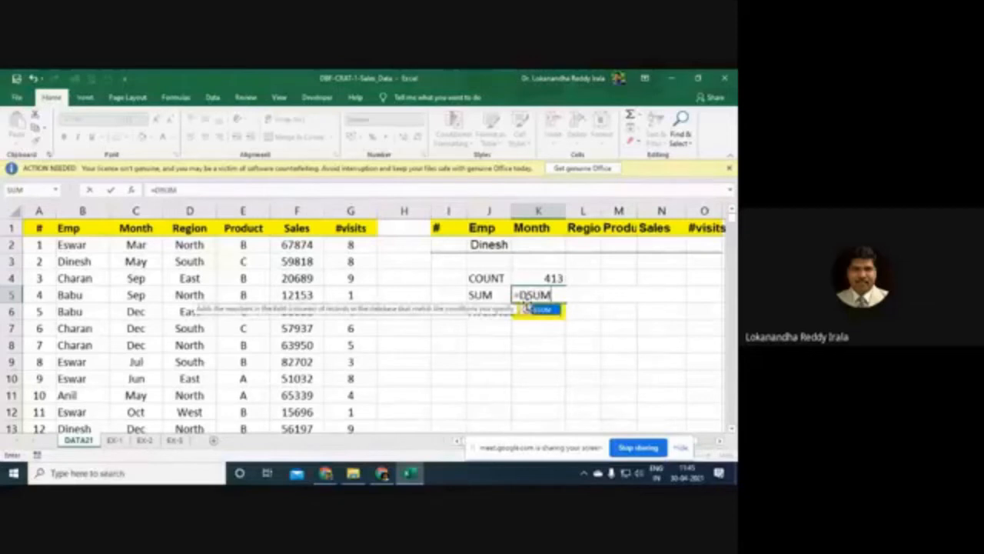
pyautogui.write('(')
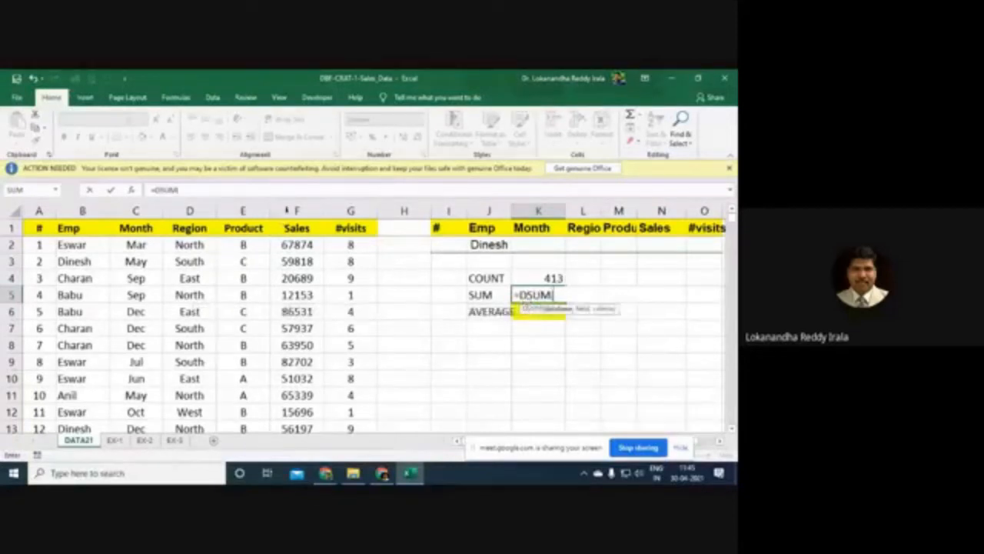
pyautogui.write('DA')
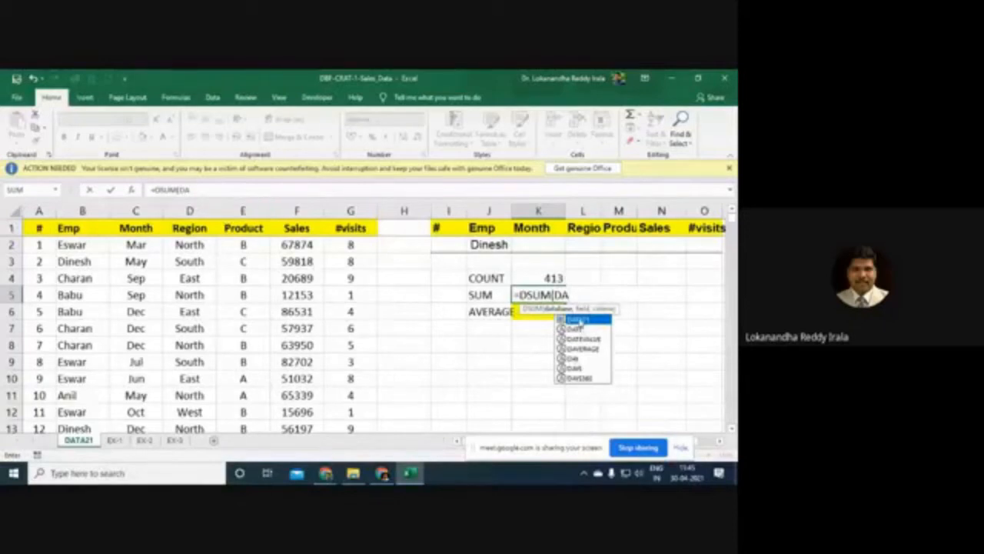
pyautogui.doubleClick(578, 323)
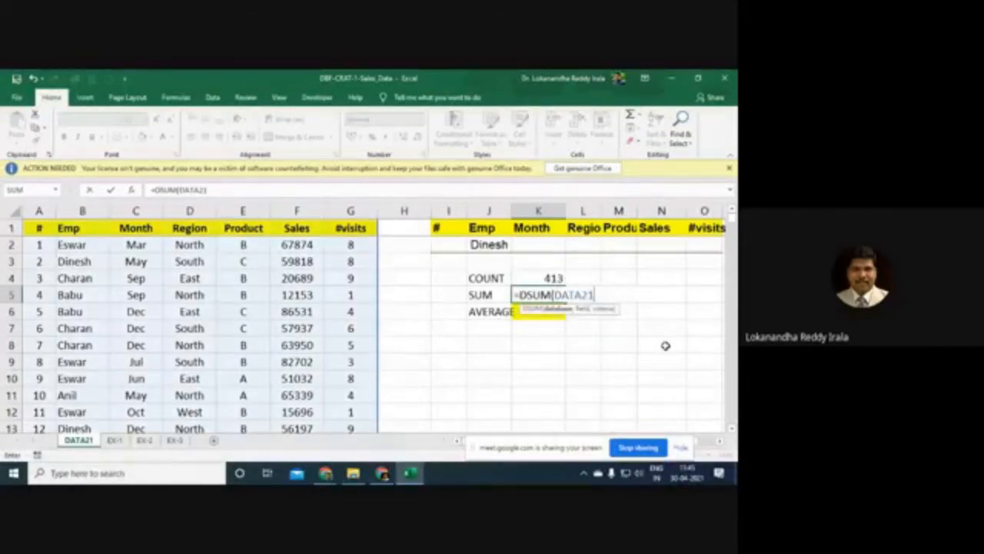
pyautogui.write(',"Sale')
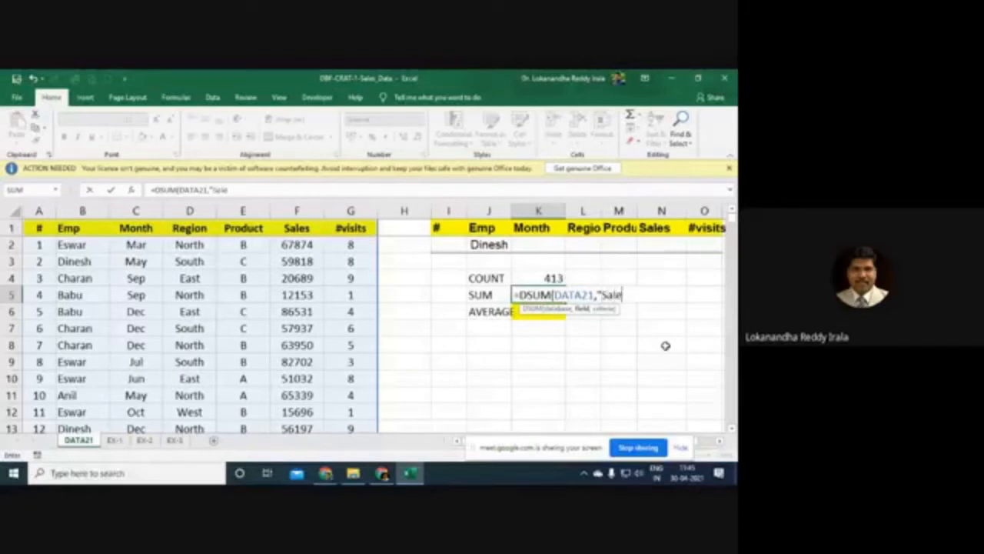
pyautogui.write('s",')
pyautogui.moveTo(452, 231)
pyautogui.mouseDown()
pyautogui.moveTo(676, 274)
pyautogui.moveTo(710, 239)
pyautogui.moveTo(737, 241)
pyautogui.moveTo(471, 231)
pyautogui.moveTo(457, 240)
pyautogui.mouseUp()
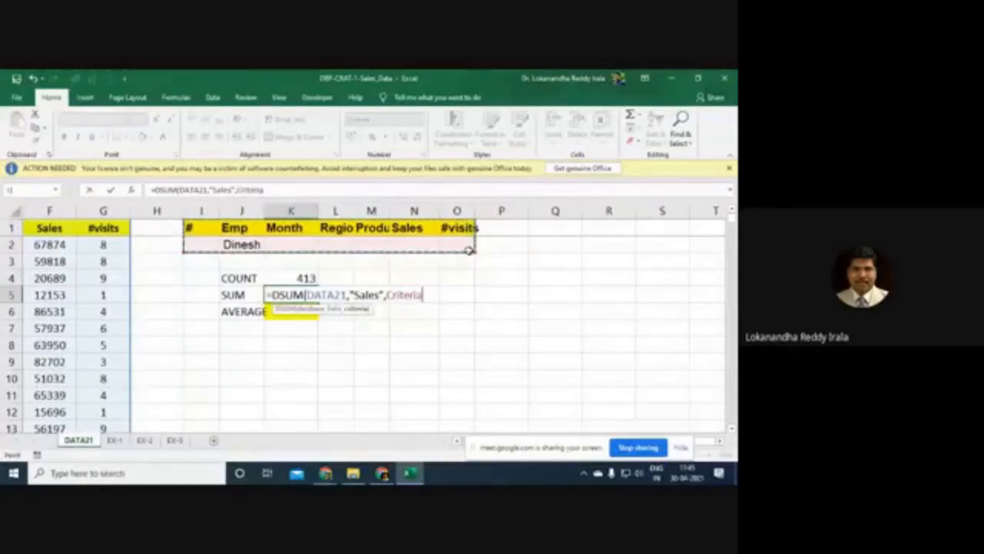
pyautogui.write(')')
pyautogui.press('Return')
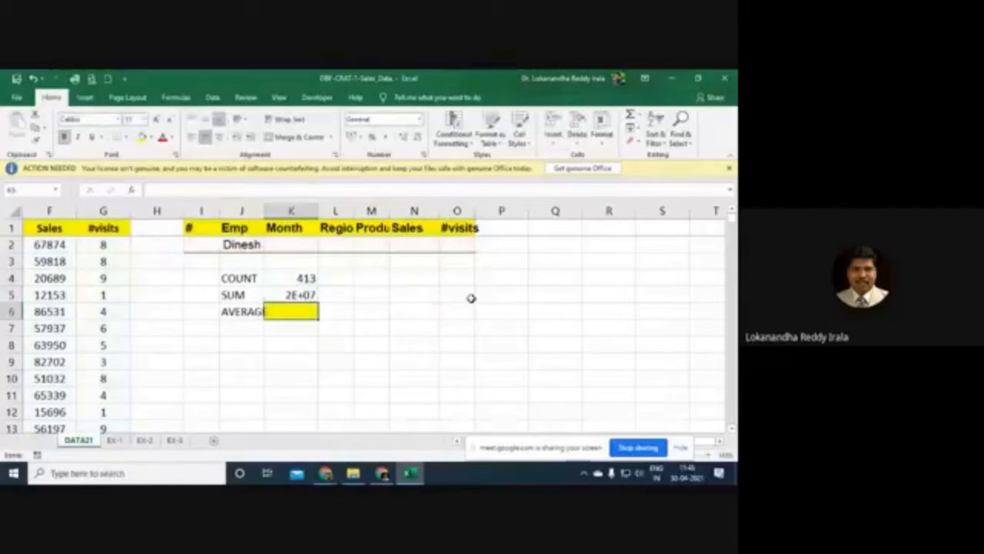
# Step: Enter =DAVERAGE(DATA21,"Sales",Criteria) in K6, using I1:O2 as the criteria range
pyautogui.write('=A')
pyautogui.press('BackSpace')
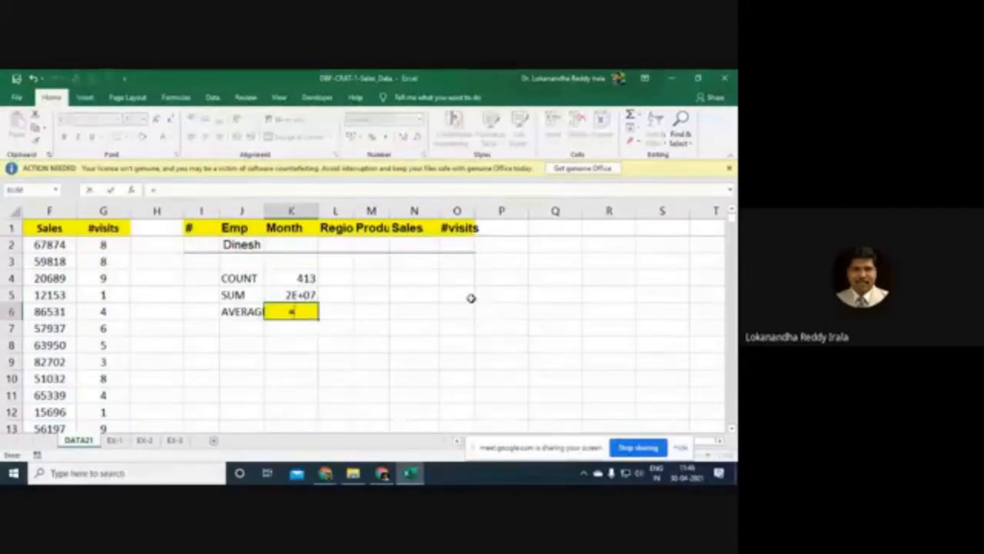
pyautogui.write('DAV')
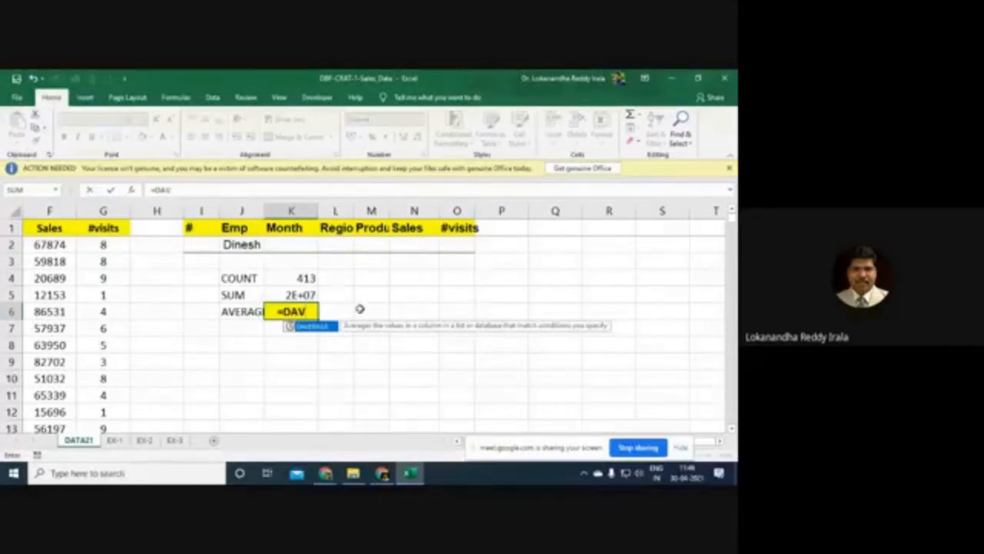
pyautogui.doubleClick(318, 327)
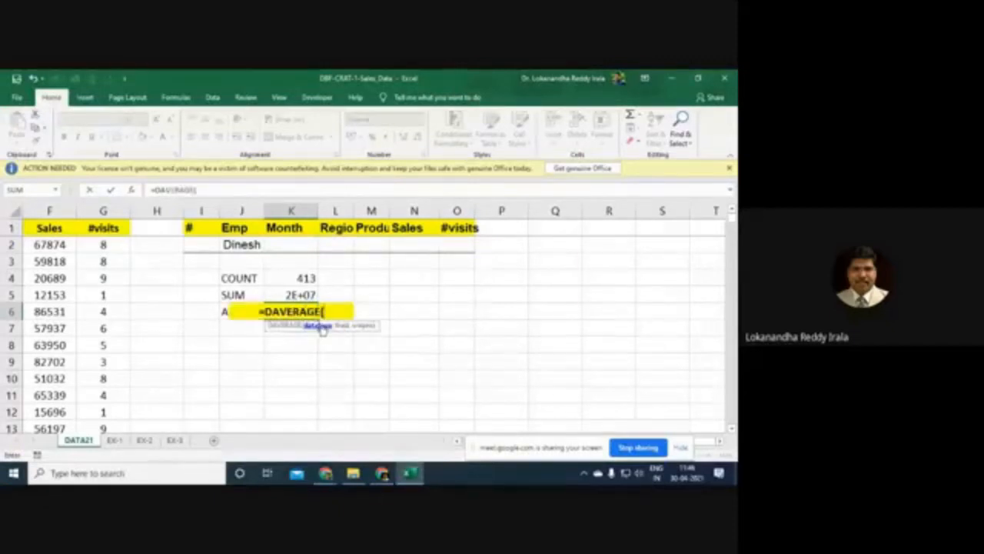
pyautogui.write('DA')
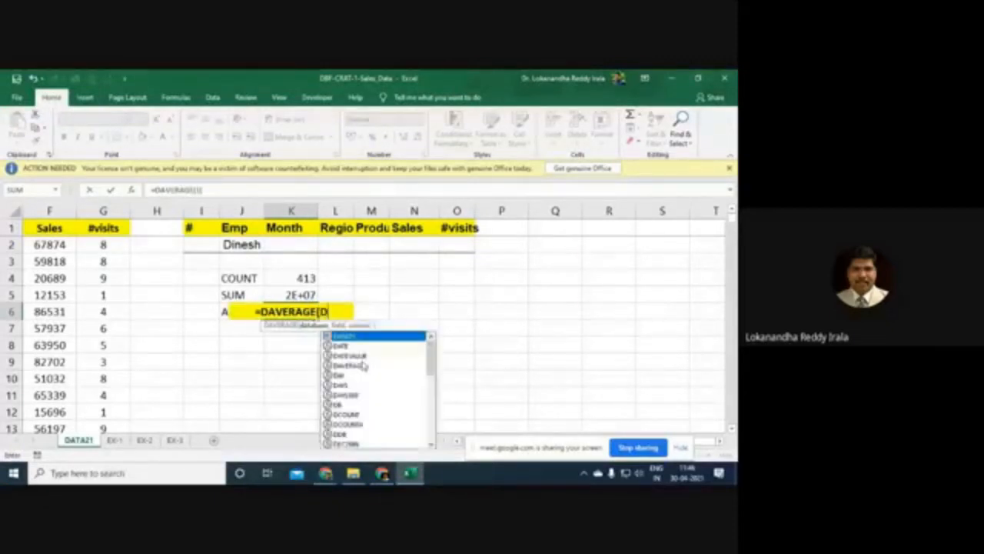
pyautogui.doubleClick(358, 338)
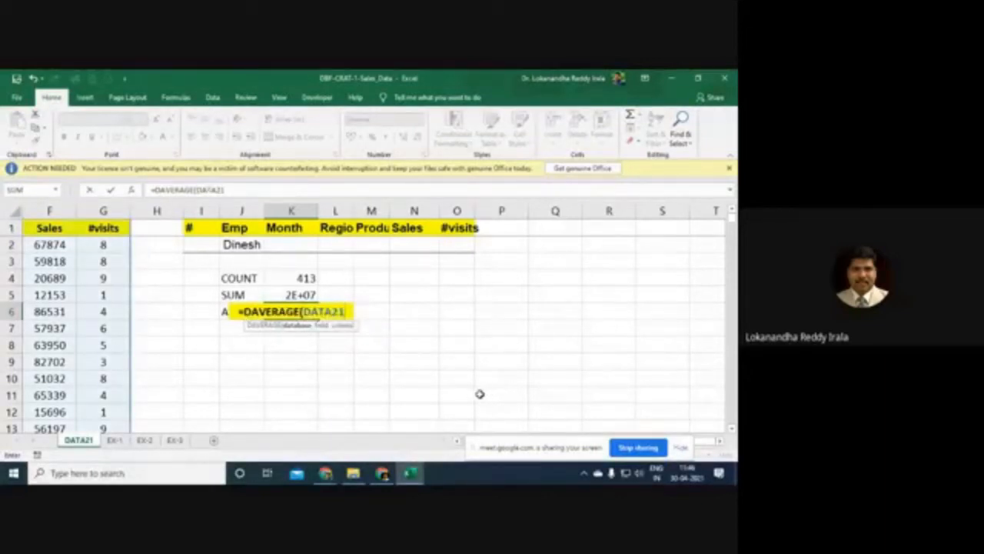
pyautogui.write(',"')
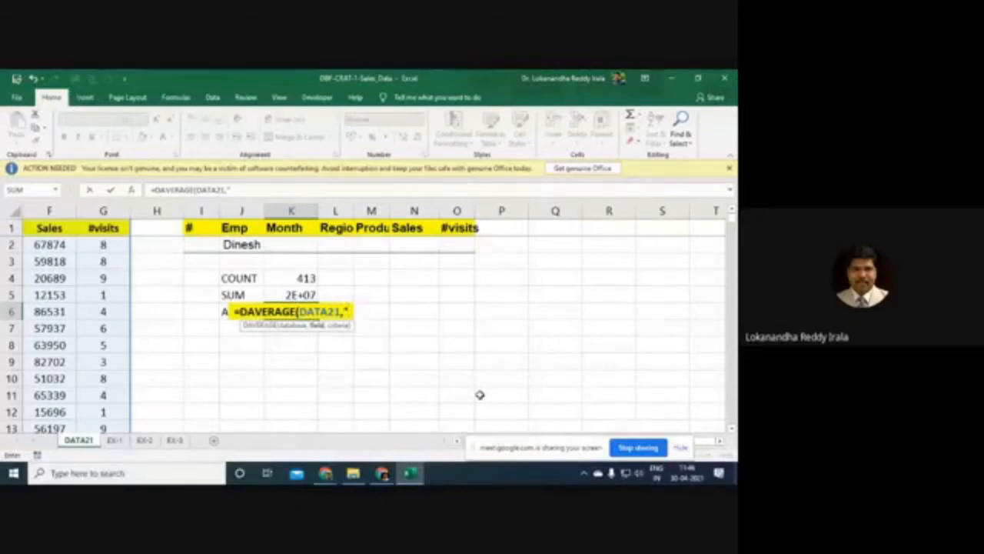
pyautogui.write('Sa')
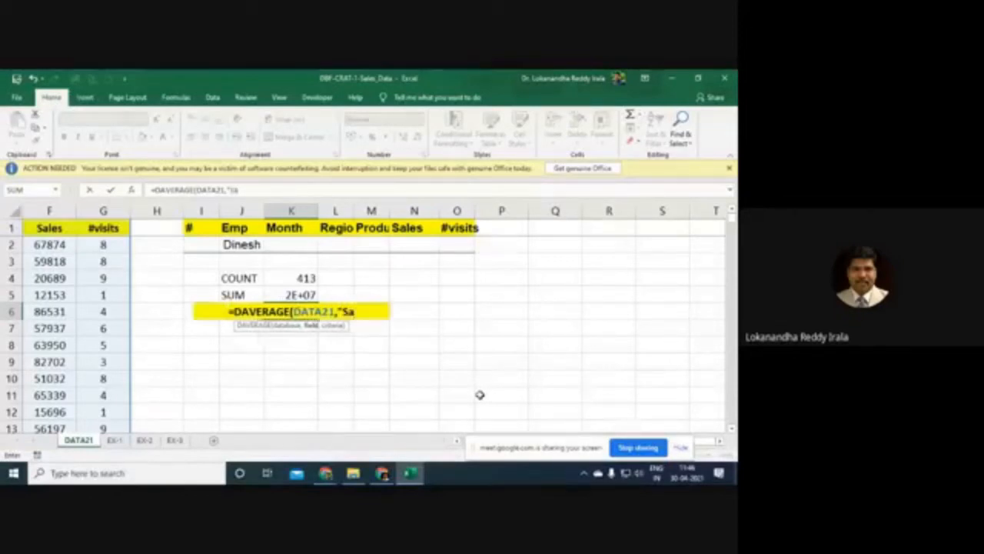
pyautogui.write('les')
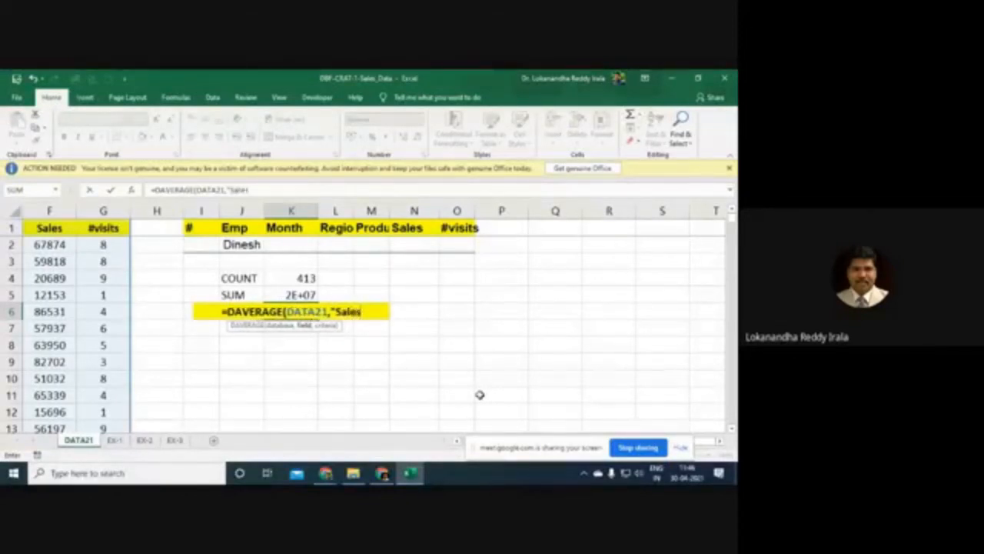
pyautogui.write('",')
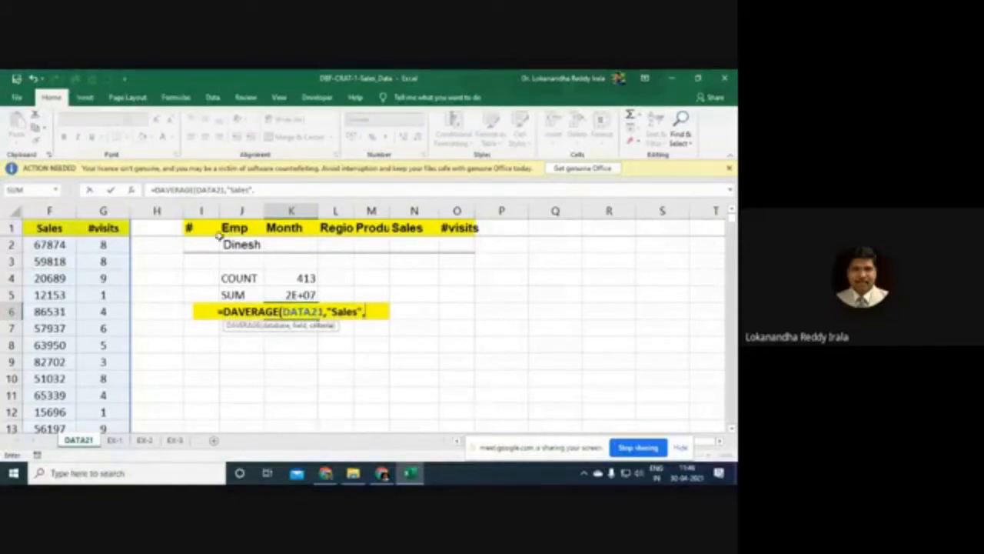
pyautogui.moveTo(207, 228); pyautogui.dragTo(465, 247)
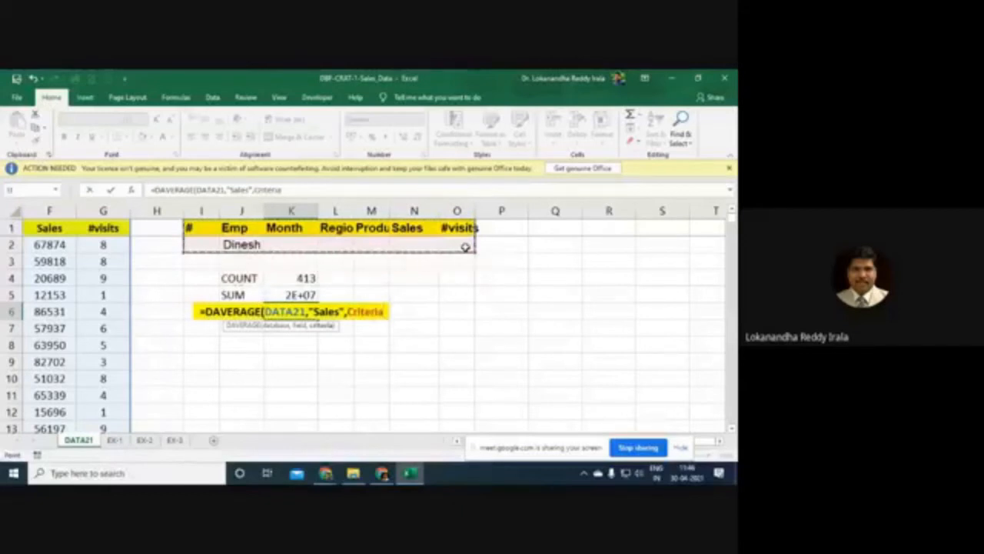
pyautogui.write(')')
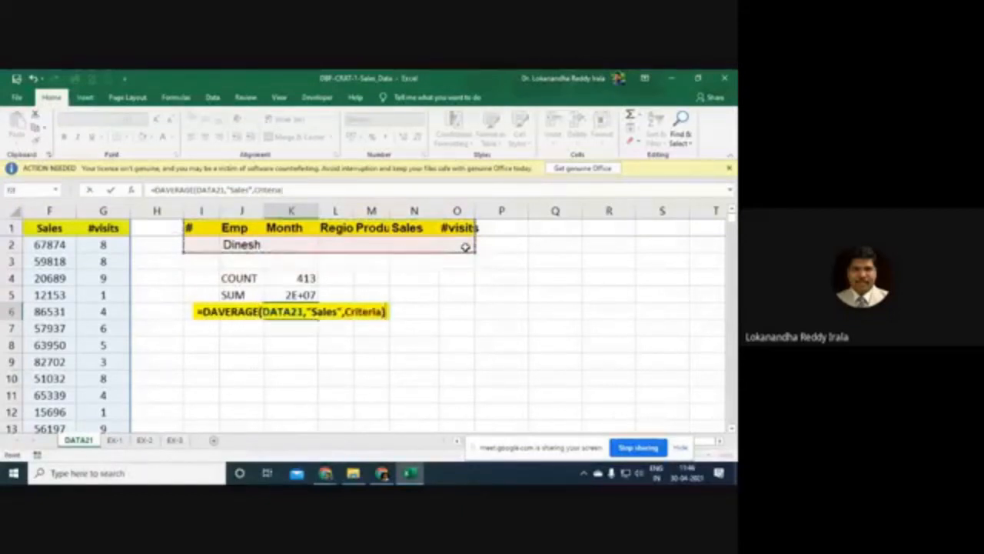
pyautogui.press('Return')
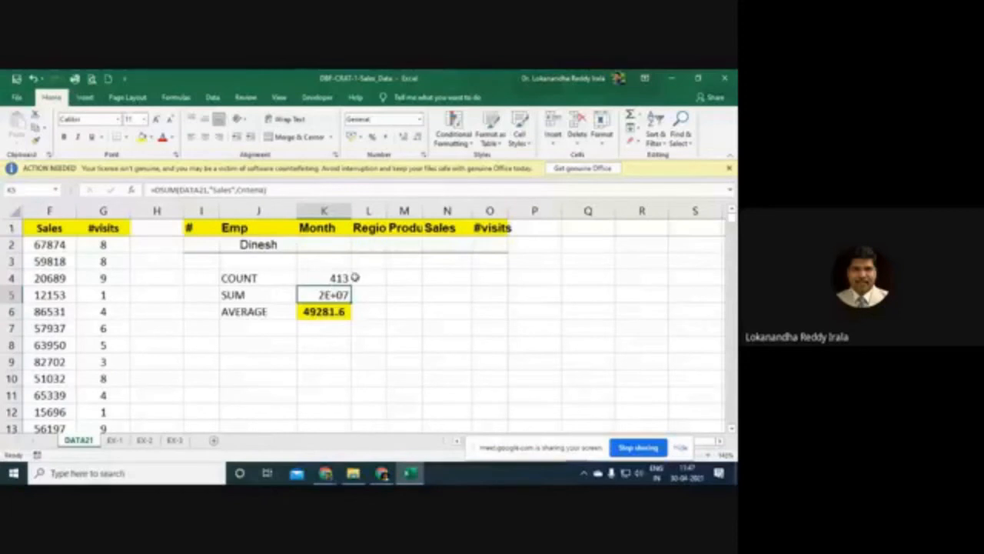
pyautogui.click(312, 312)
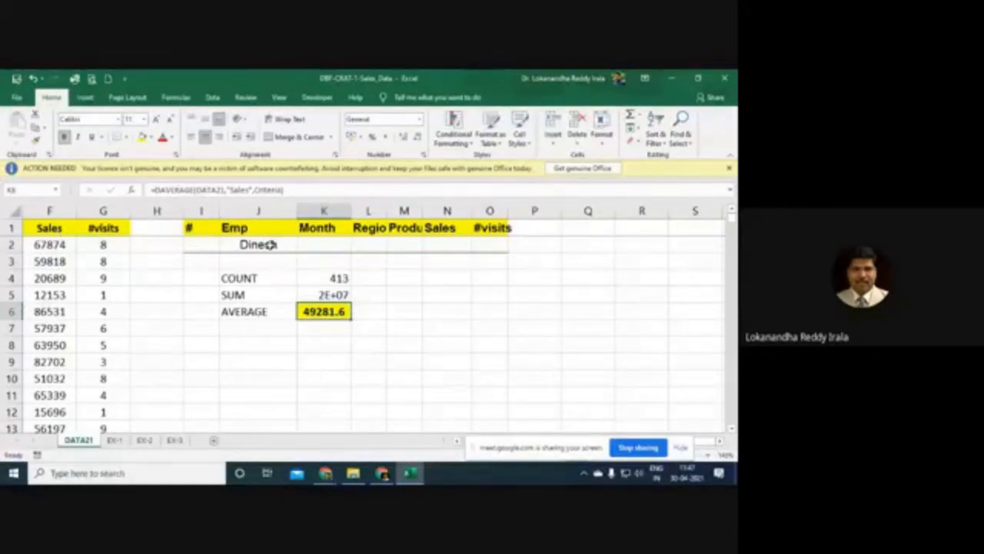
# Step: Turn on filtering for the data in columns A to G and filter Emp to only the employee named in J2
pyautogui.click(456, 441)
pyautogui.click(457, 443)
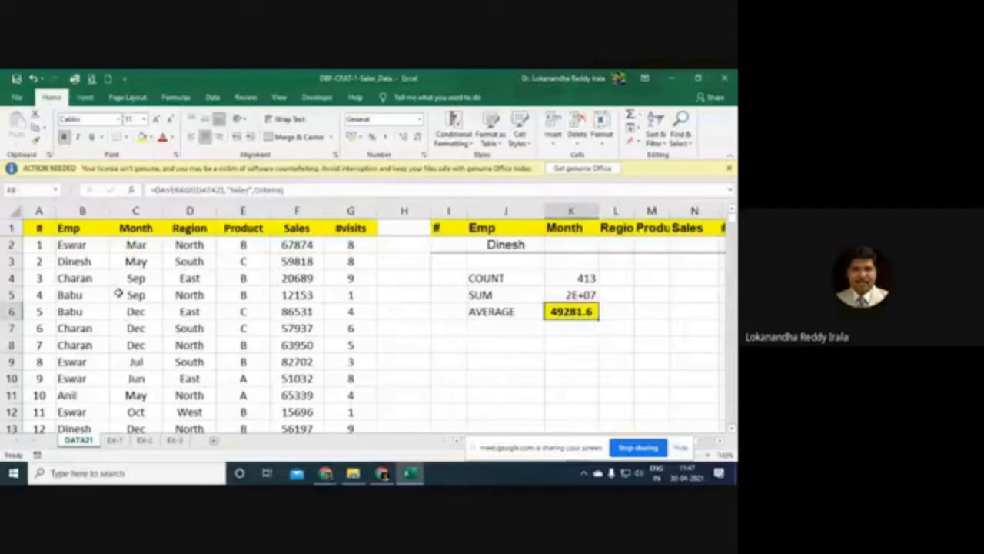
pyautogui.moveTo(38, 211); pyautogui.dragTo(351, 204)
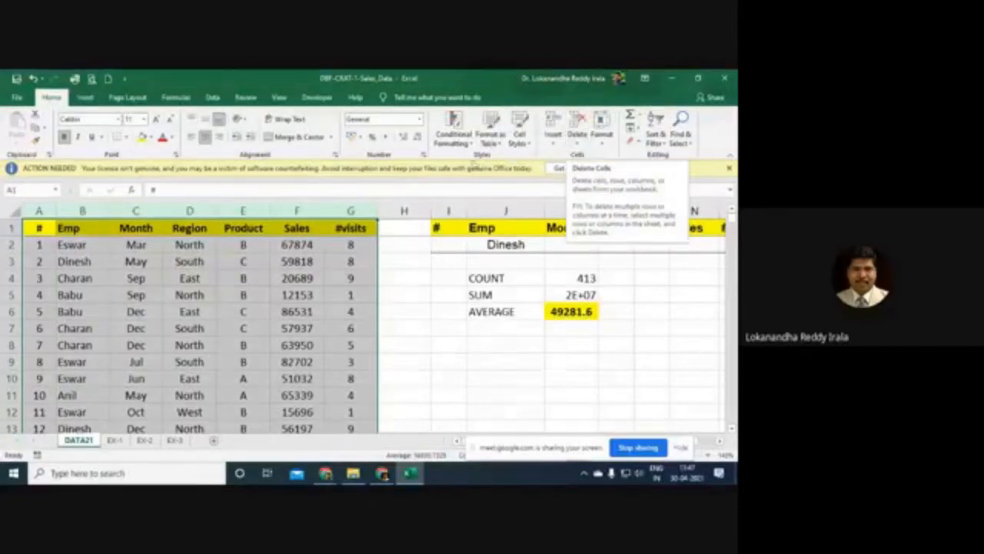
pyautogui.click(214, 98)
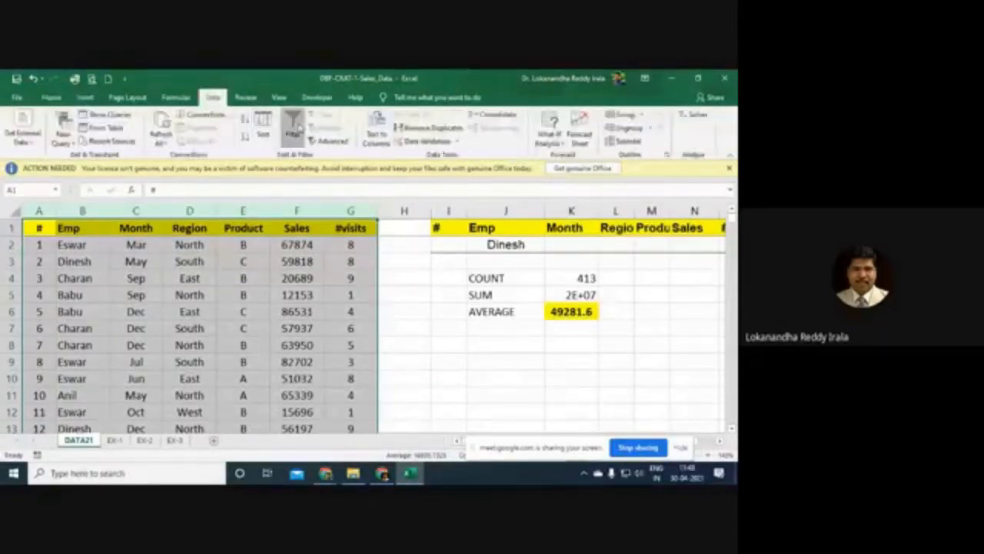
pyautogui.click(294, 130)
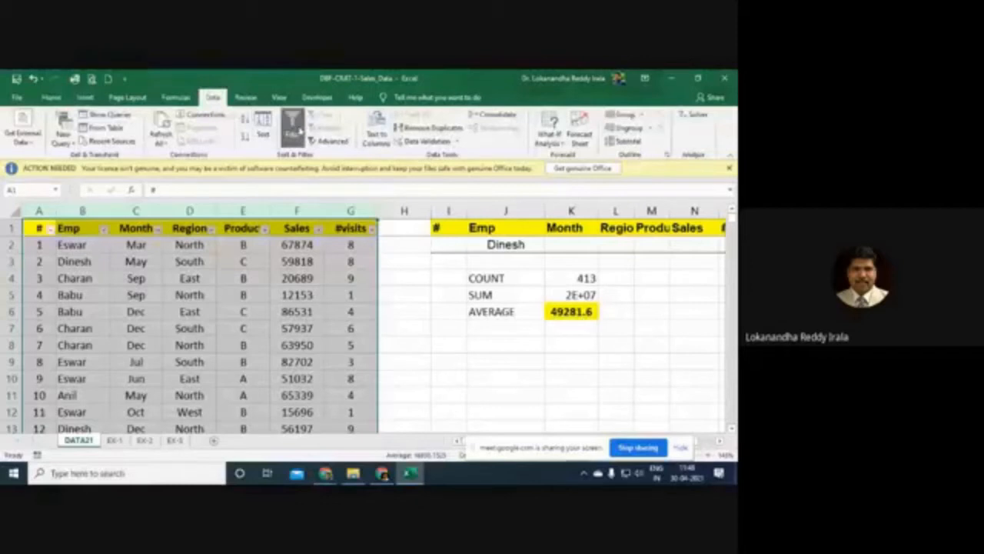
pyautogui.click(102, 229)
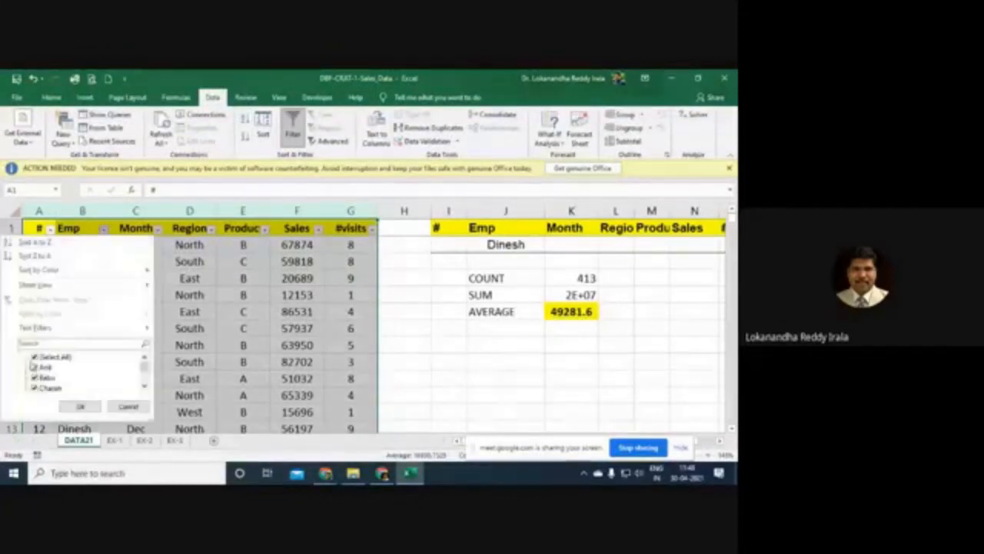
pyautogui.click(33, 357)
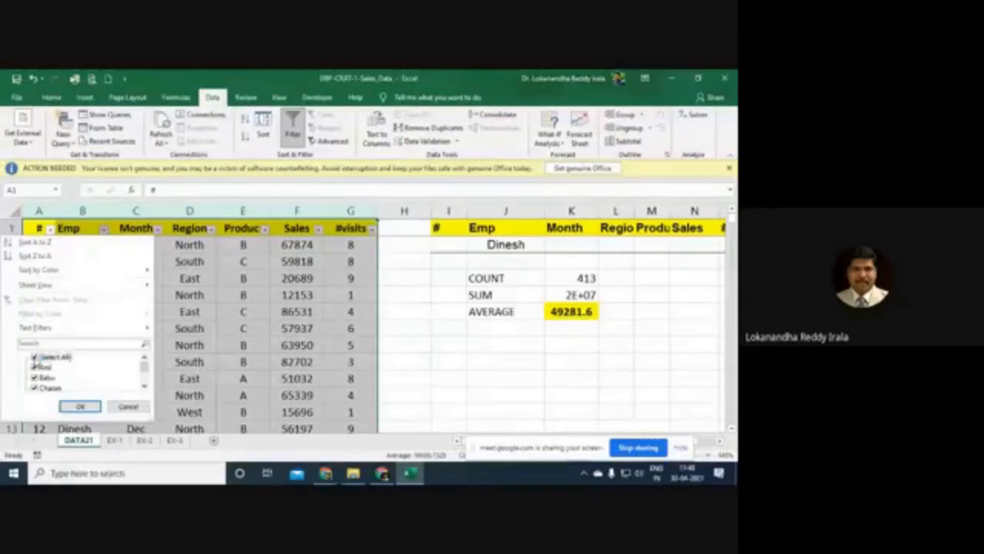
pyautogui.click(33, 357)
pyautogui.scroll(-1, 35, 365)
pyautogui.click(35, 367)
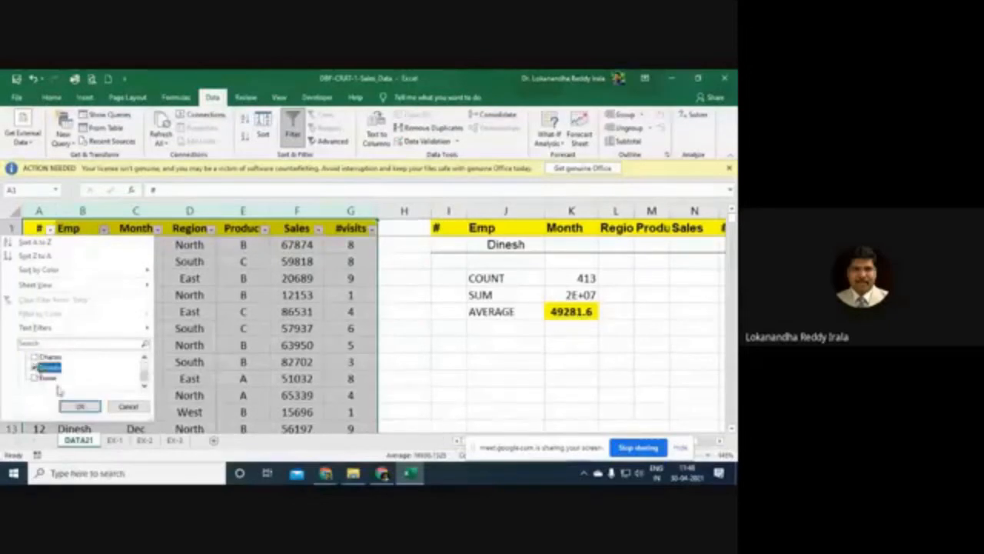
pyautogui.click(80, 406)
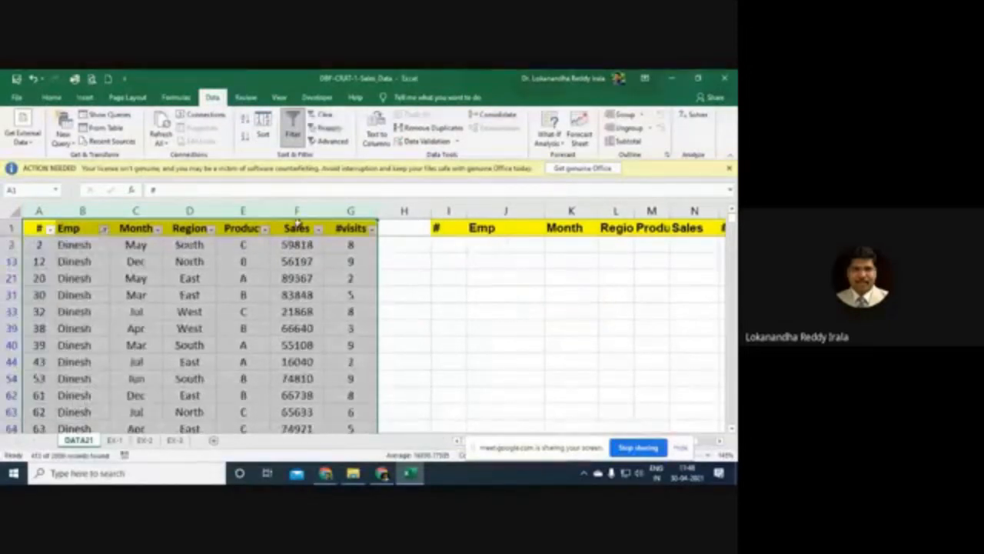
# Step: Check the average, count and sum of the filtered Sales column against the database function results
pyautogui.click(297, 245)
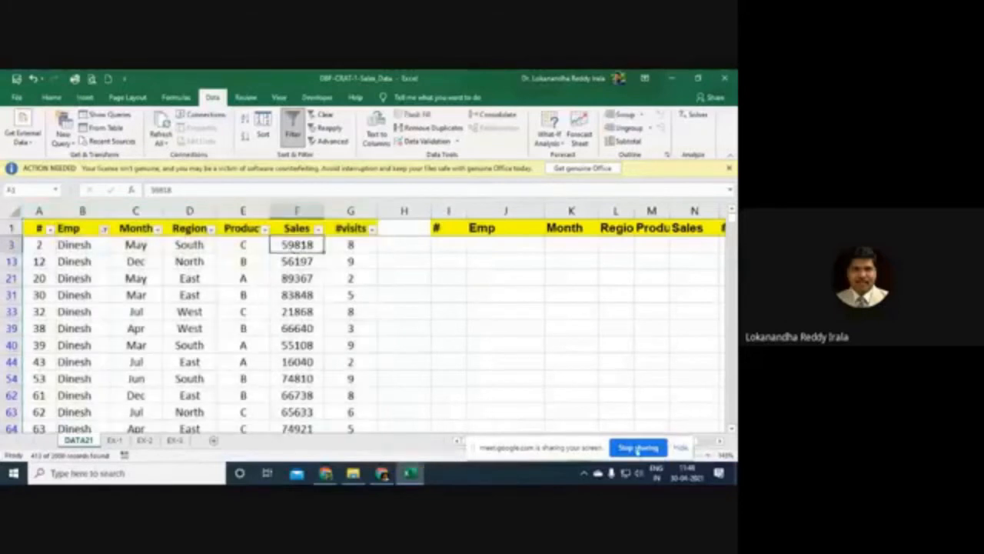
pyautogui.moveTo(589, 448); pyautogui.dragTo(635, 325)
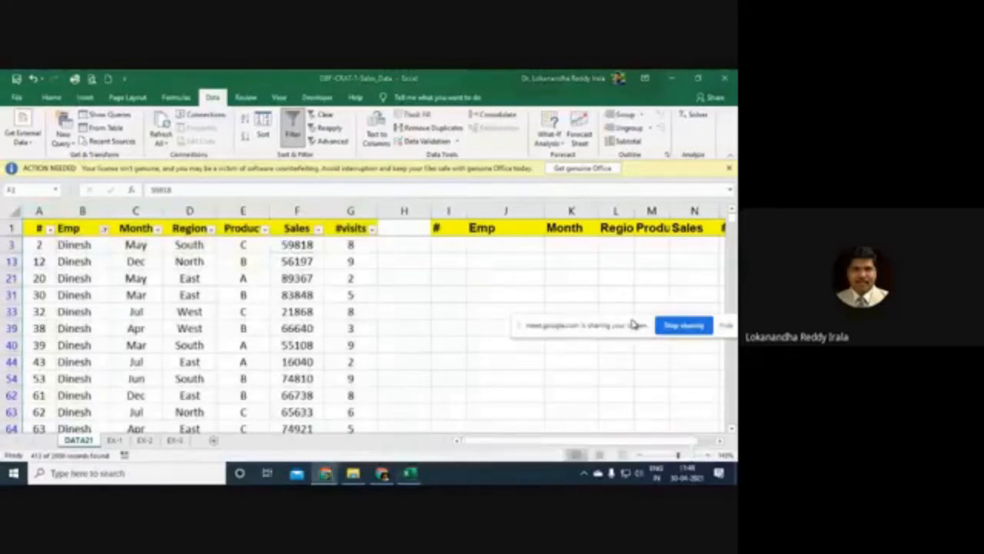
pyautogui.click(297, 210)
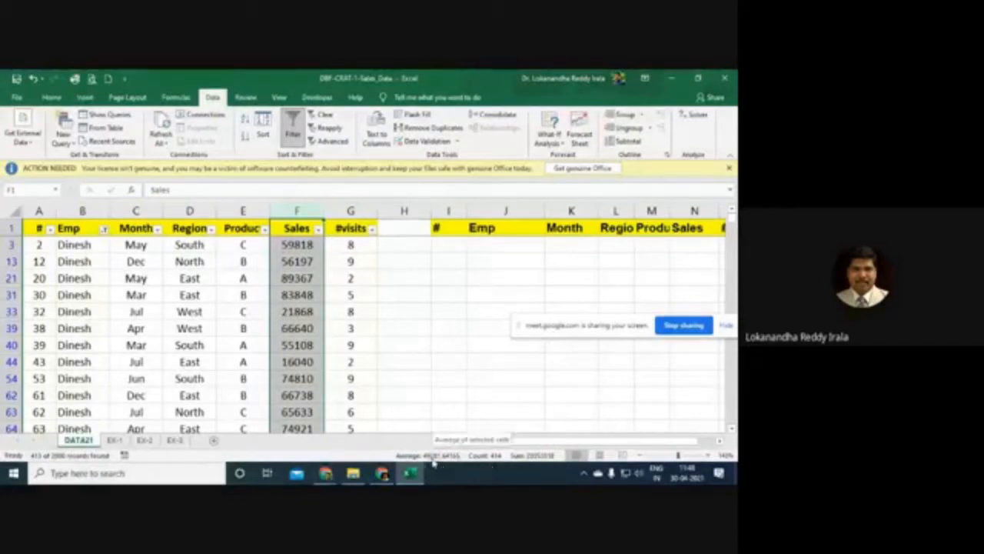
pyautogui.click(606, 372)
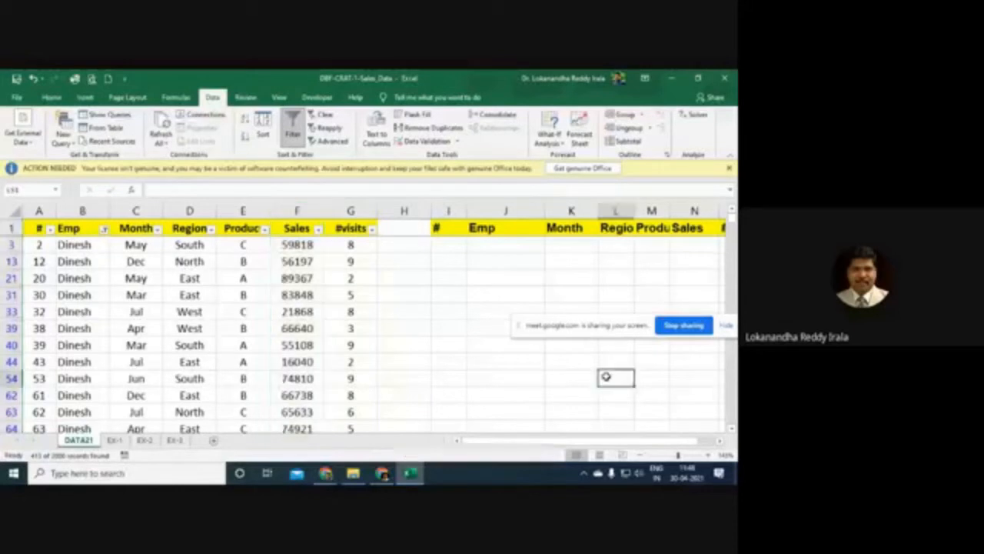
pyautogui.moveTo(642, 443); pyautogui.dragTo(699, 444)
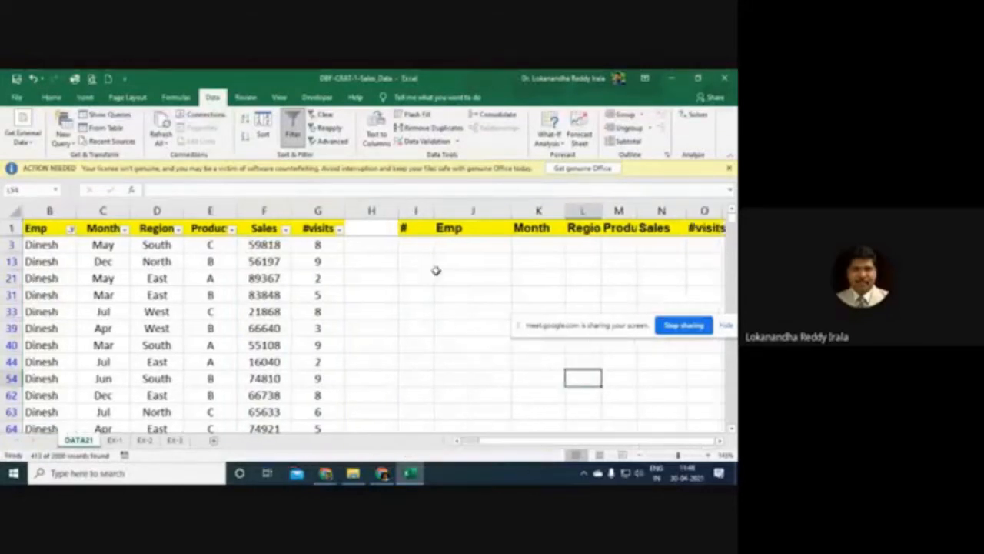
# Step: Remove the filter from the sales data and uncover the DAVERAGE result in K6
pyautogui.click(15, 211)
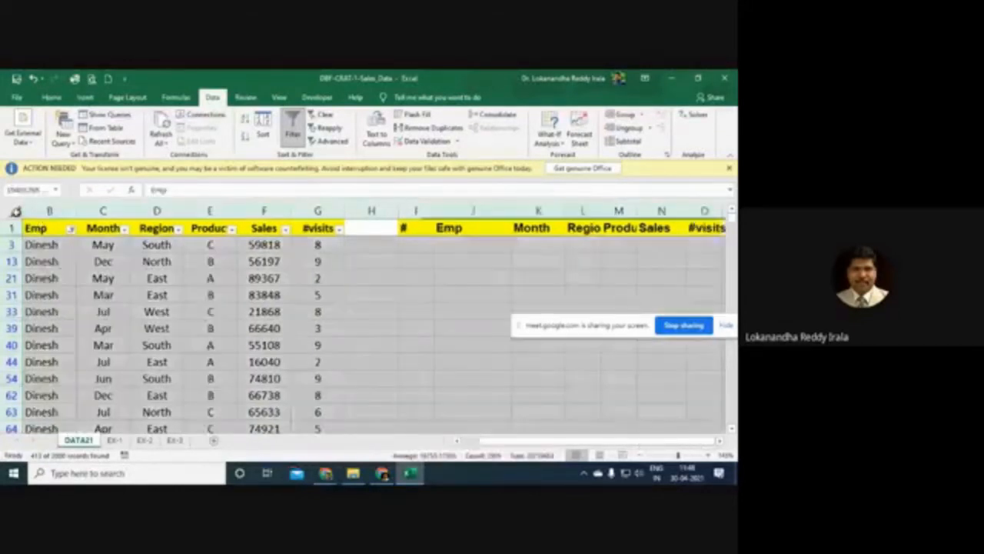
pyautogui.click(292, 127)
pyautogui.click(526, 308)
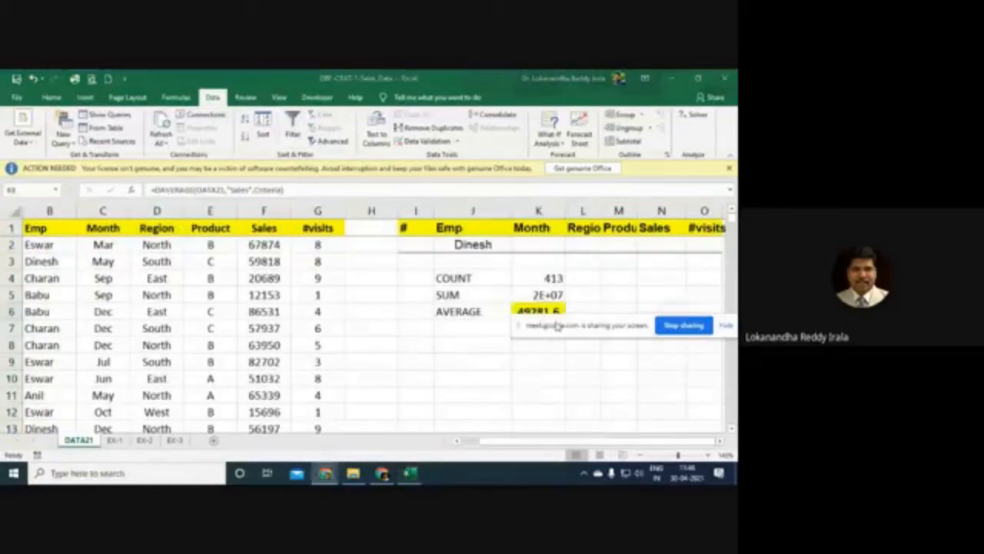
pyautogui.moveTo(557, 325); pyautogui.dragTo(511, 406)
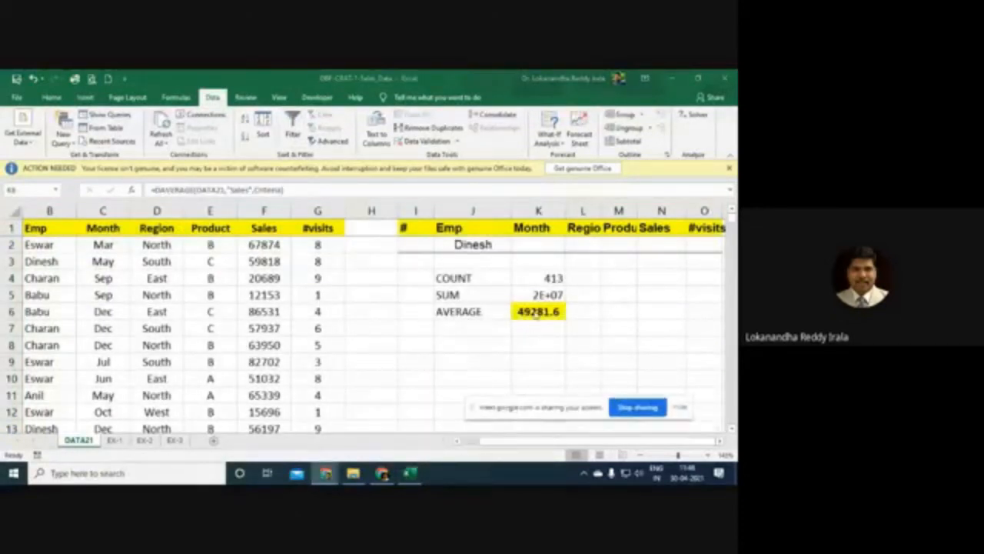
# Step: Widen column K enough to show the full DSUM result in K5, and widen column J slightly
pyautogui.click(558, 301)
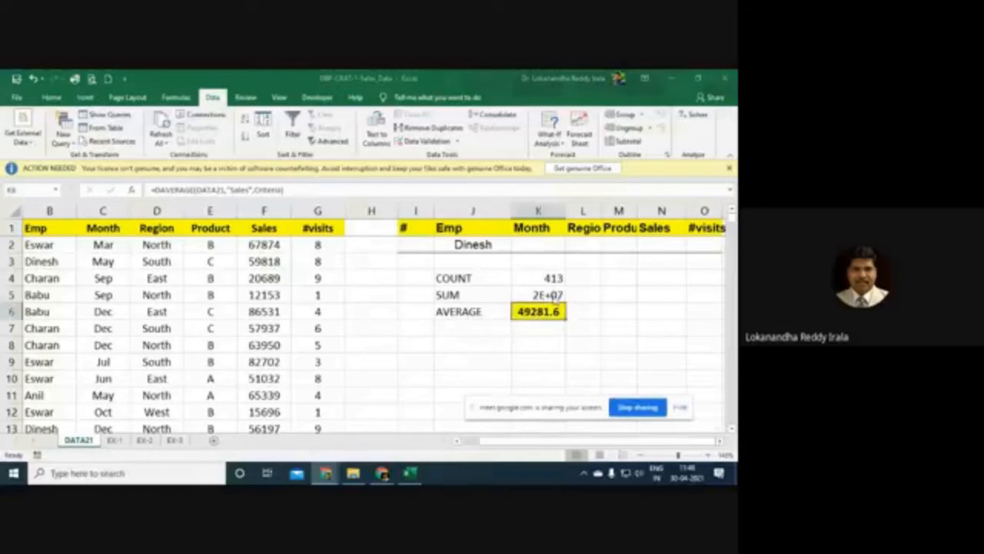
pyautogui.click(559, 297)
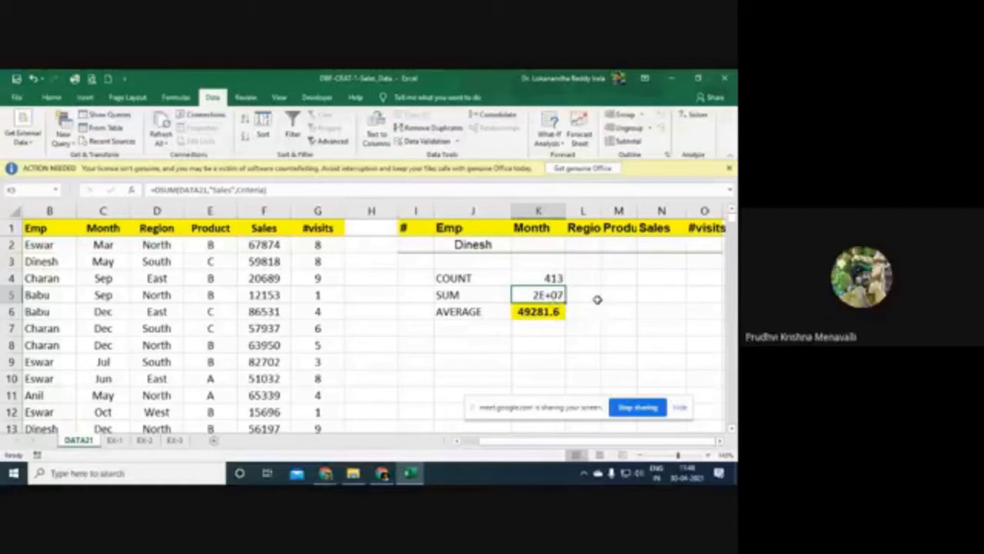
pyautogui.moveTo(567, 214); pyautogui.dragTo(598, 221)
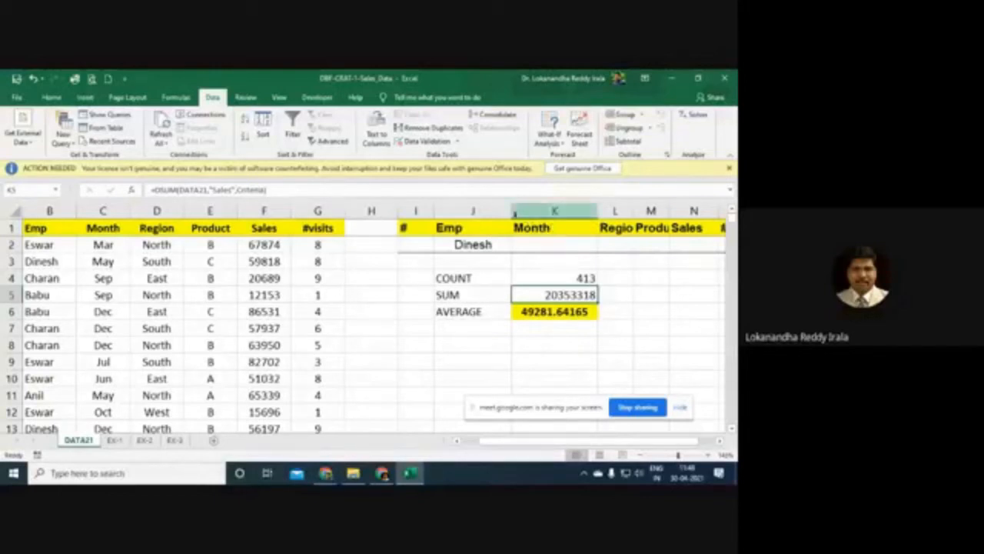
pyautogui.moveTo(512, 213); pyautogui.dragTo(522, 216)
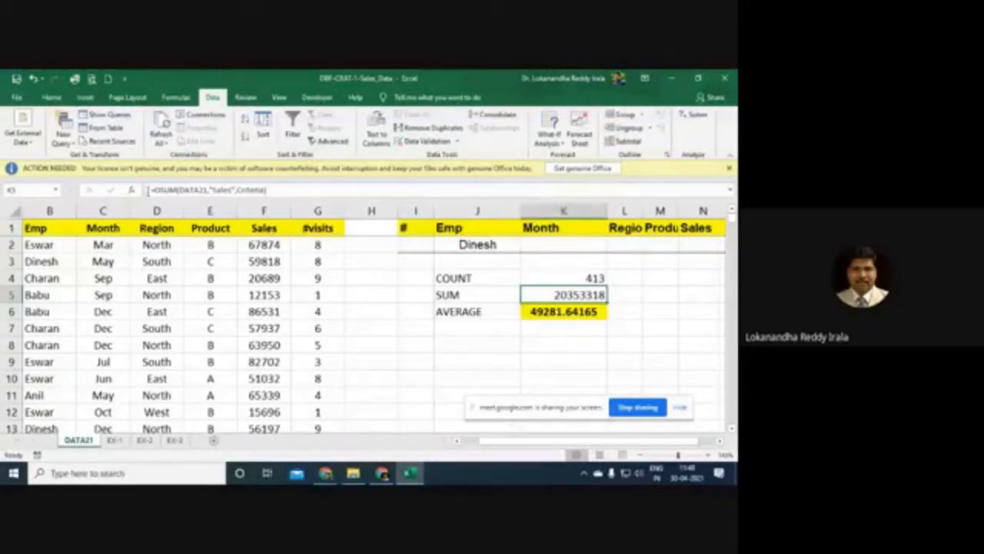
# Step: Review the DSUM arguments in K5, including the Criteria argument, and look over the results in K4:K6
pyautogui.click(132, 189)
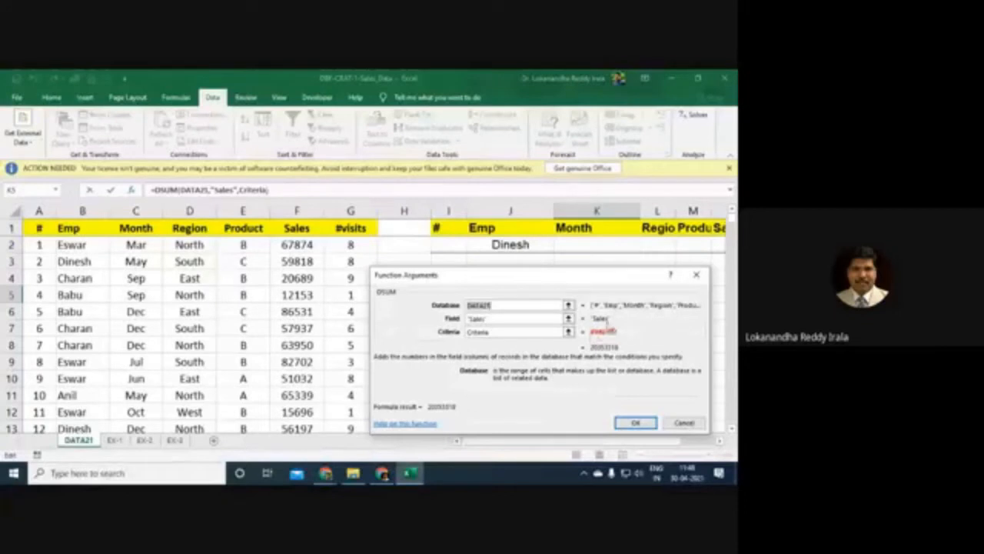
pyautogui.click(544, 331)
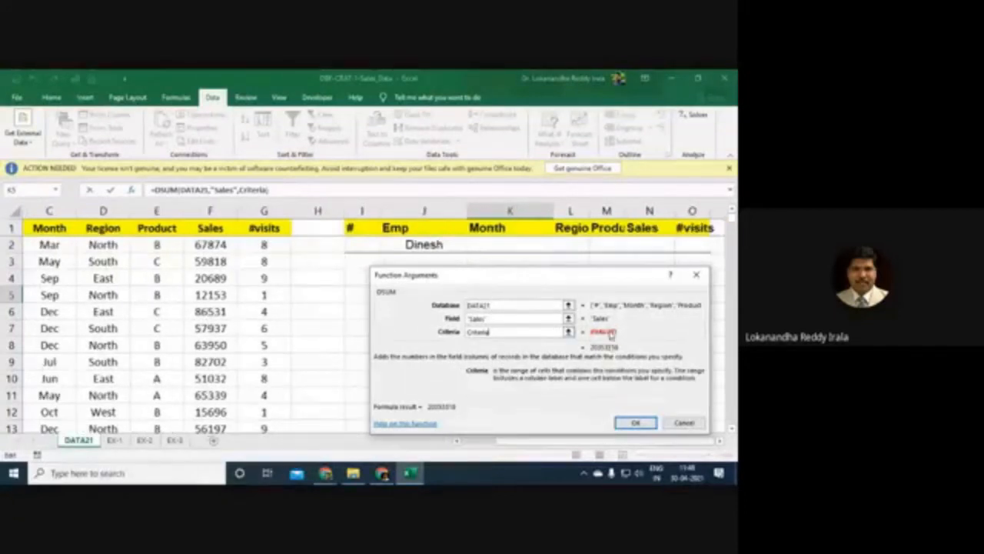
pyautogui.click(643, 424)
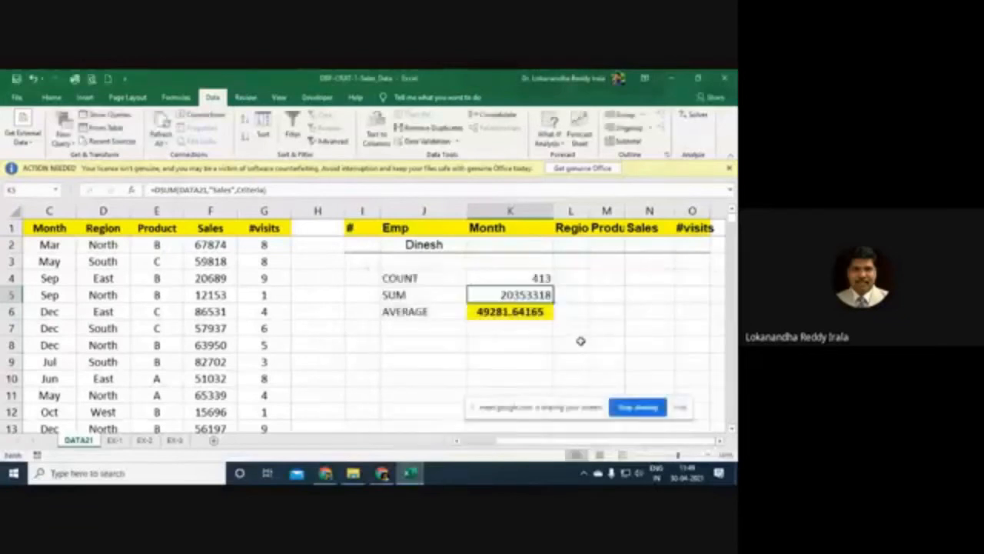
pyautogui.click(580, 341)
pyautogui.moveTo(528, 280); pyautogui.dragTo(539, 308)
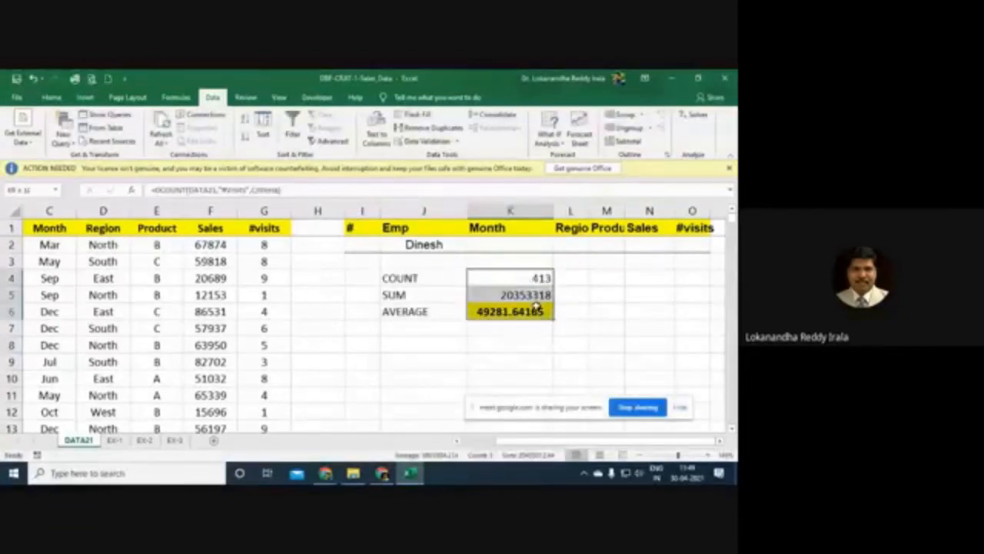
pyautogui.click(608, 332)
pyautogui.click(526, 295)
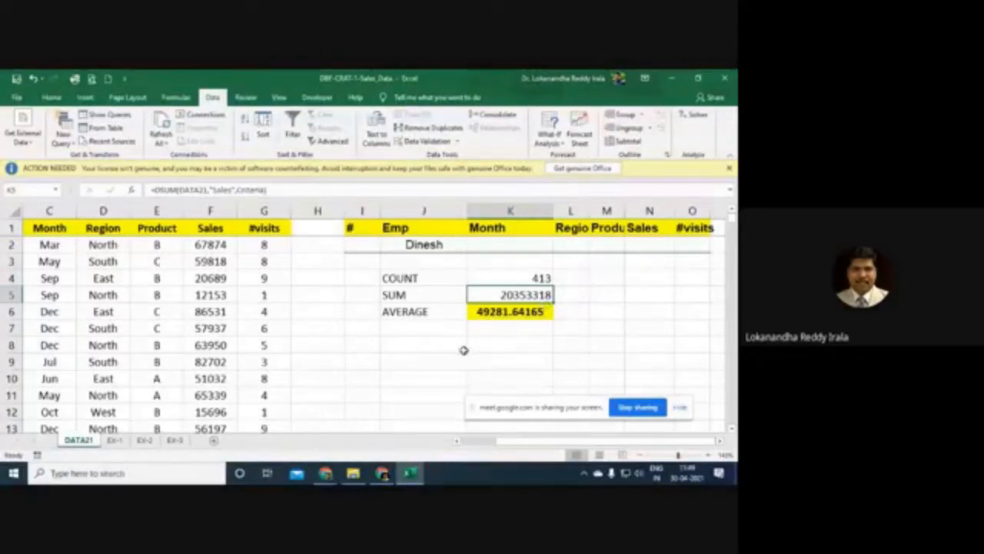
# Step: Change the Field argument of the DAVERAGE function in K6 to column number 6
pyautogui.click(523, 311)
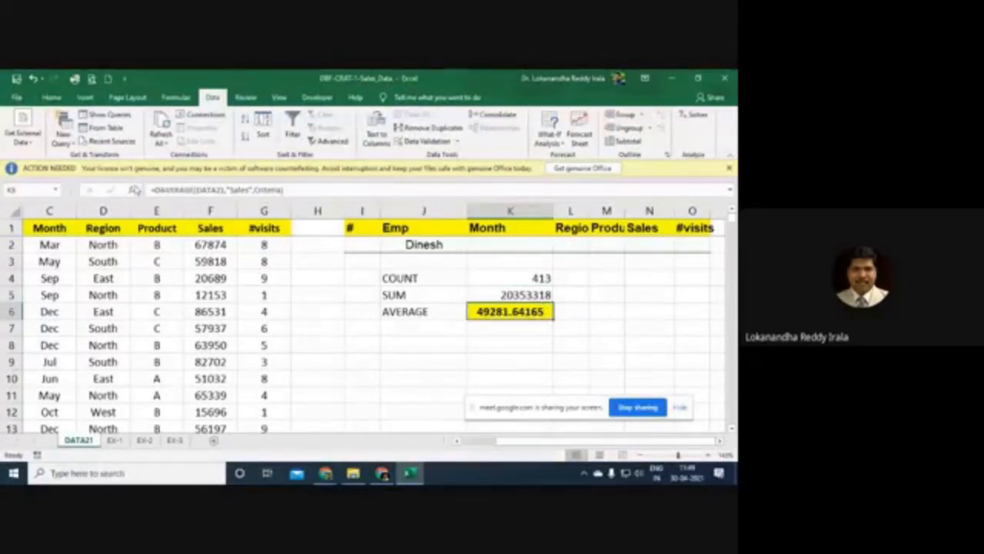
pyautogui.click(135, 190)
pyautogui.click(494, 320)
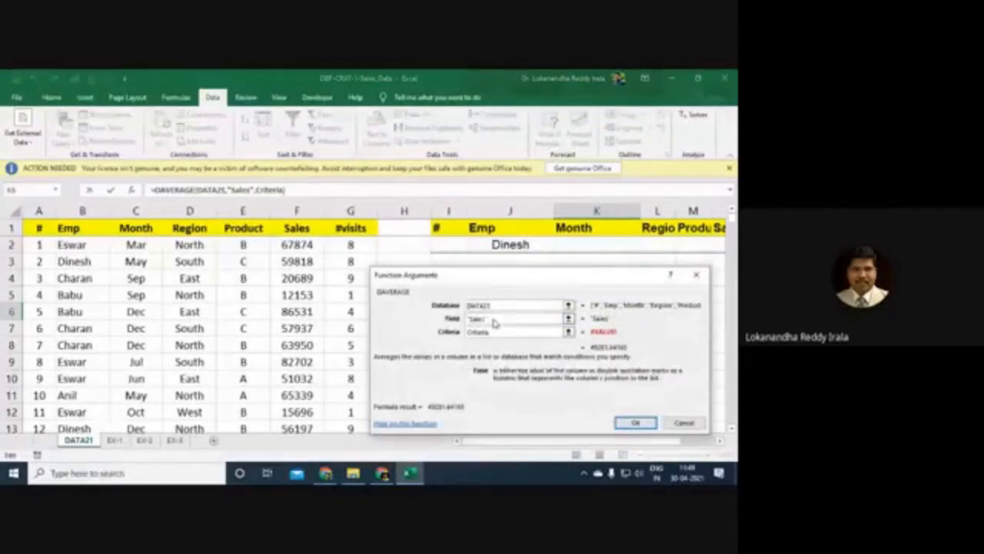
pyautogui.moveTo(494, 323); pyautogui.dragTo(465, 318)
pyautogui.write('6')
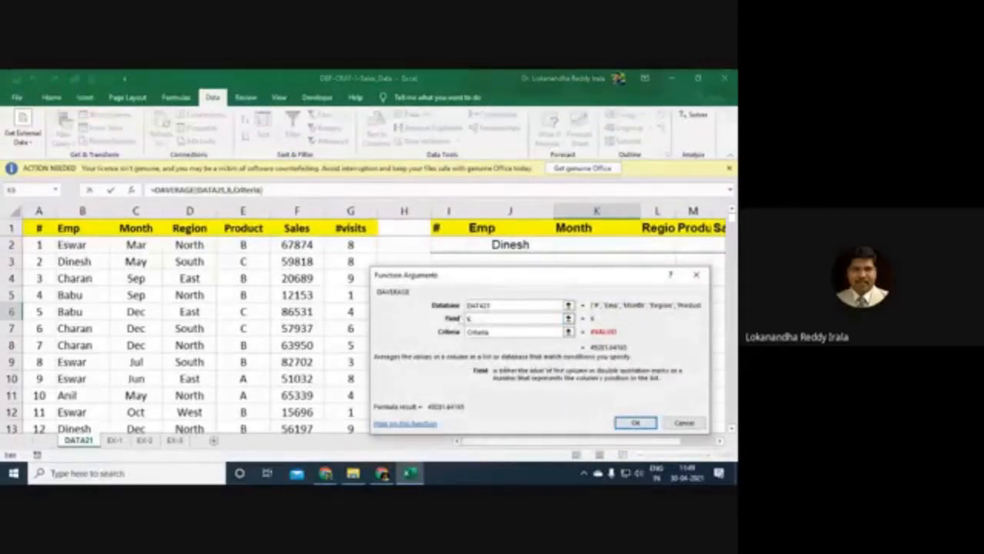
pyautogui.click(635, 424)
pyautogui.click(607, 332)
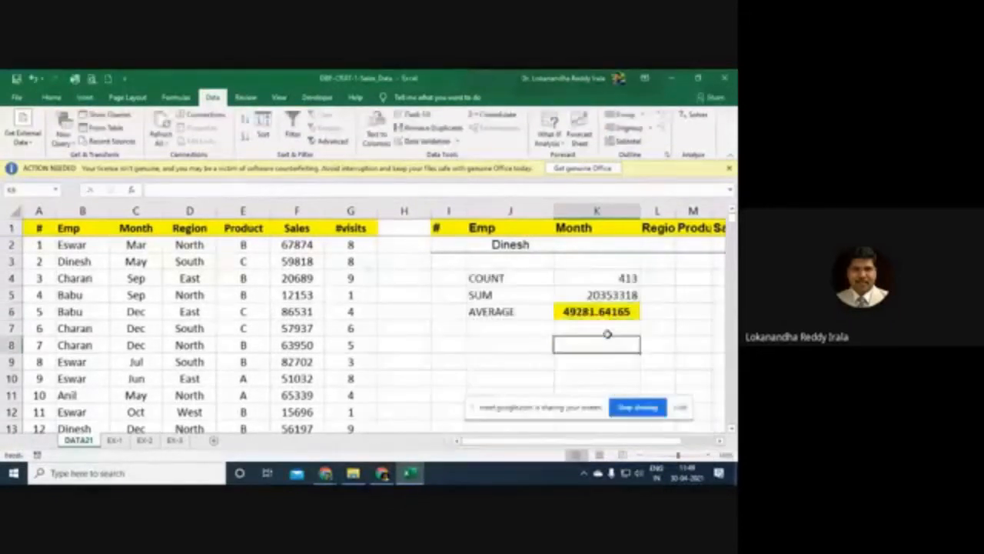
# Step: Replace the Field argument of the DSUM function in K5 with column number 6
pyautogui.click(615, 292)
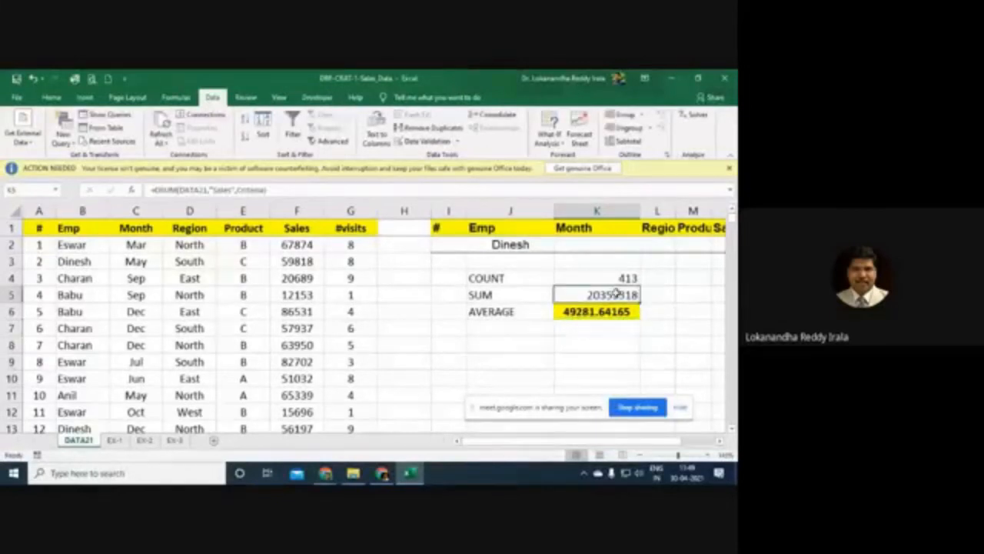
pyautogui.click(131, 189)
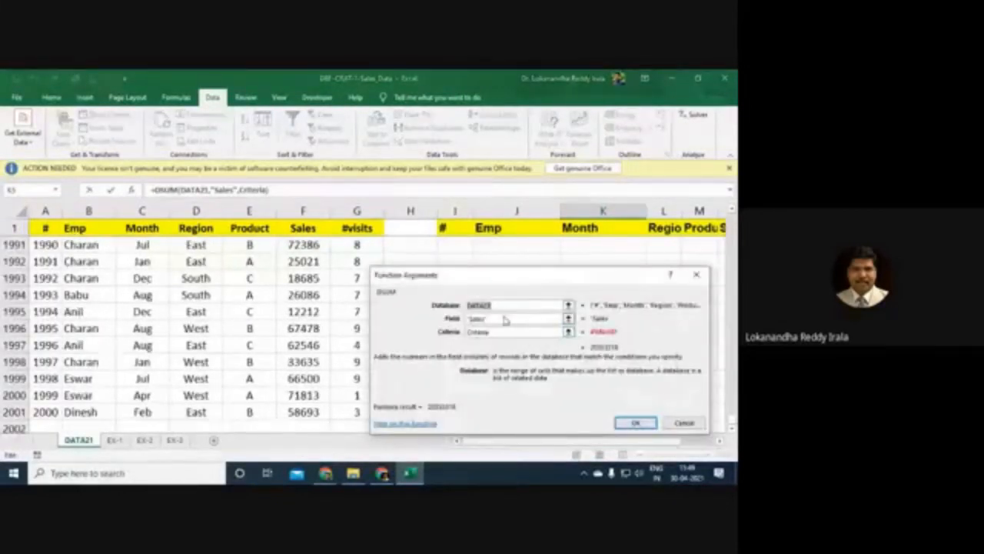
pyautogui.moveTo(505, 320); pyautogui.dragTo(419, 310)
pyautogui.write('6')
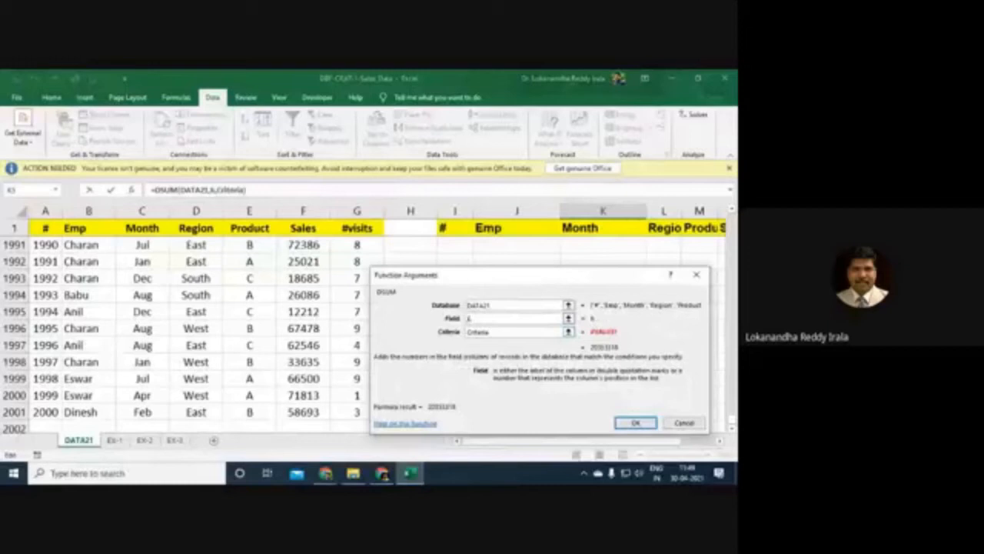
pyautogui.click(636, 422)
pyautogui.click(609, 313)
pyautogui.scroll(1, 609, 317)
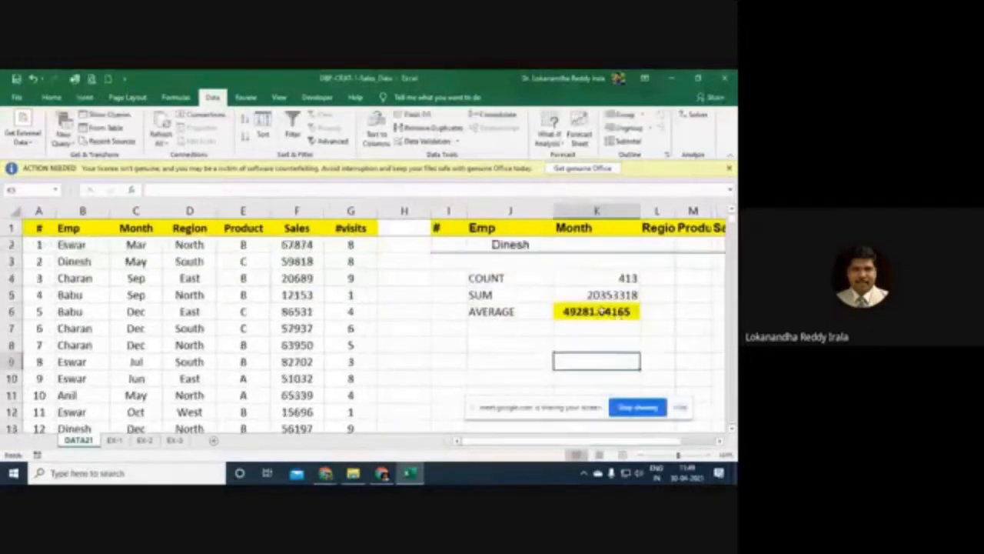
# Step: Examine the Sales column in F and the DSUM formula in K5 that refers to it
pyautogui.click(601, 296)
pyautogui.click(301, 212)
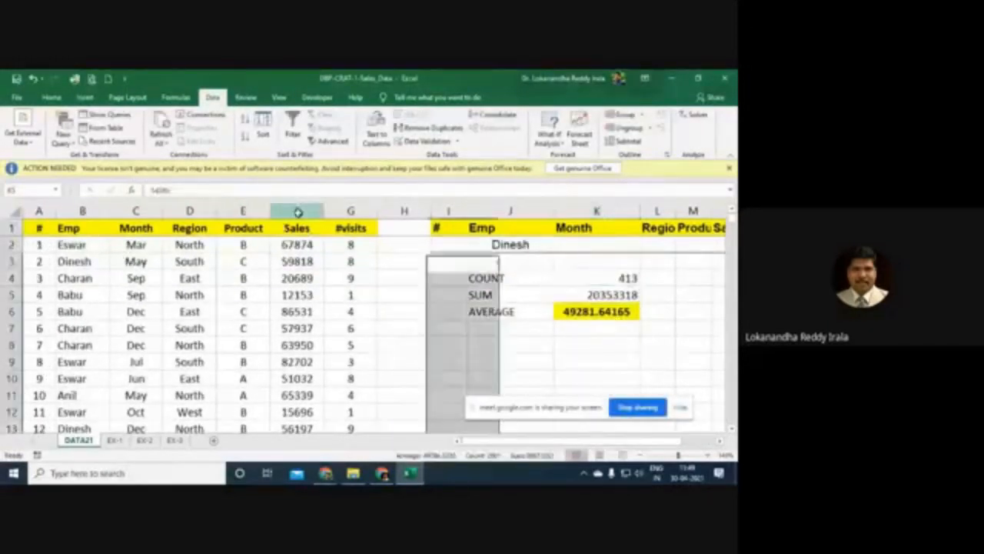
pyautogui.click(608, 294)
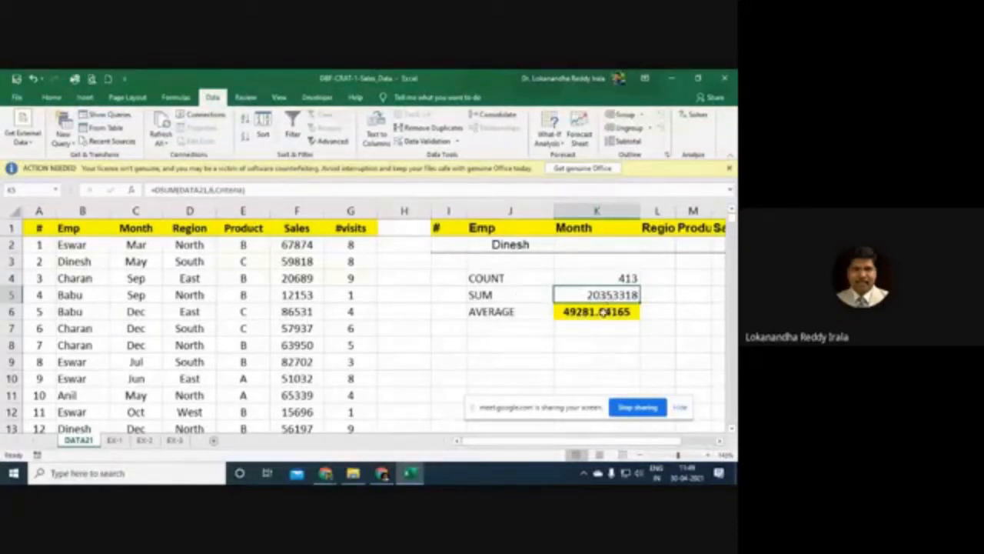
# Step: Add Mar as the Month criterion in K2 of the criteria table
pyautogui.click(575, 246)
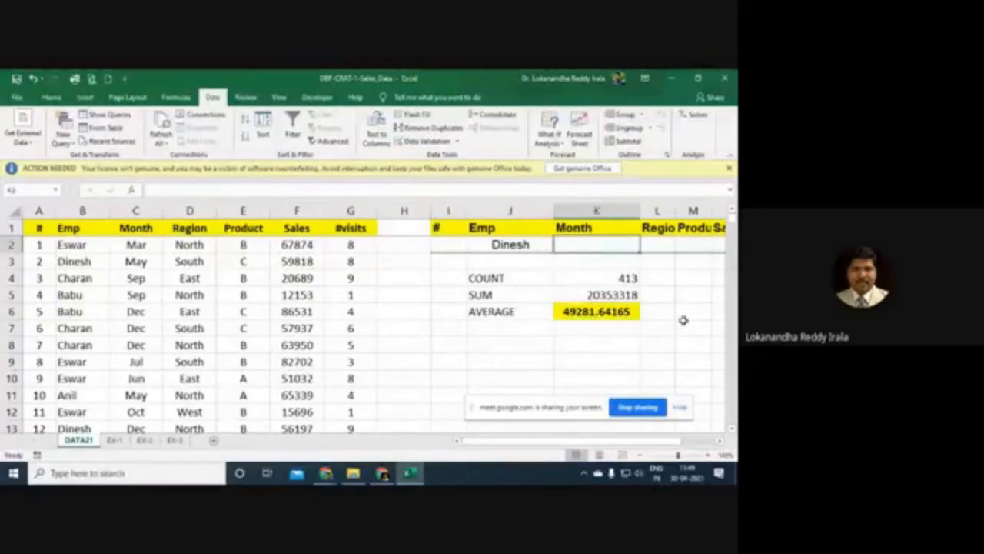
pyautogui.write('Mar')
pyautogui.press('Return')
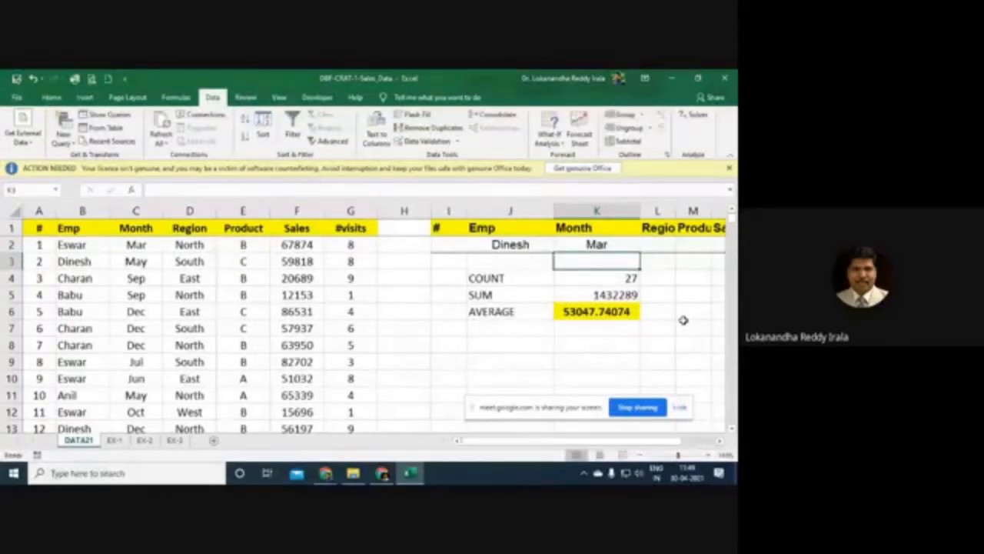
# Step: Inspect the COUNT, SUM and AVERAGE database formulas in cells K4 to K6 of the DATA21 sheet
pyautogui.click(615, 279)
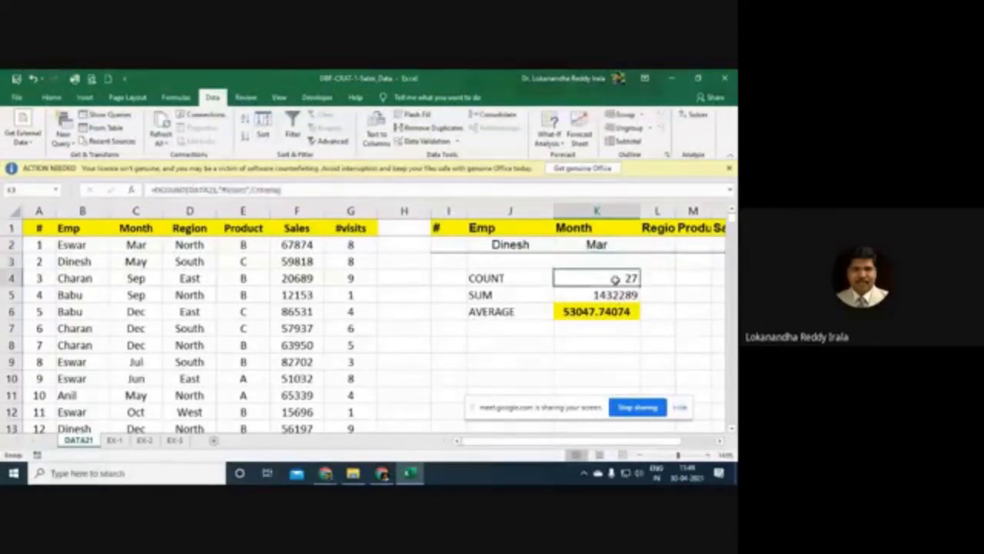
pyautogui.click(627, 295)
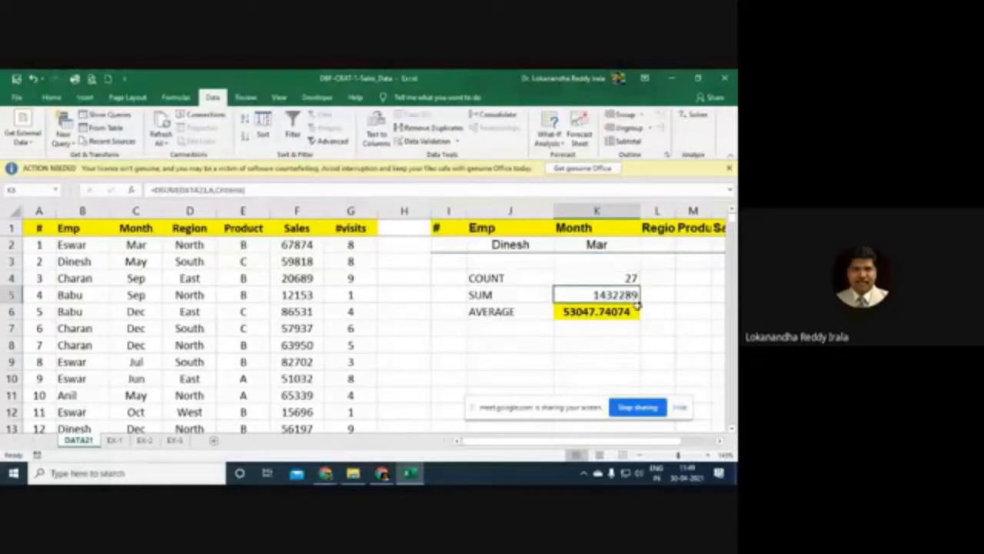
pyautogui.click(607, 309)
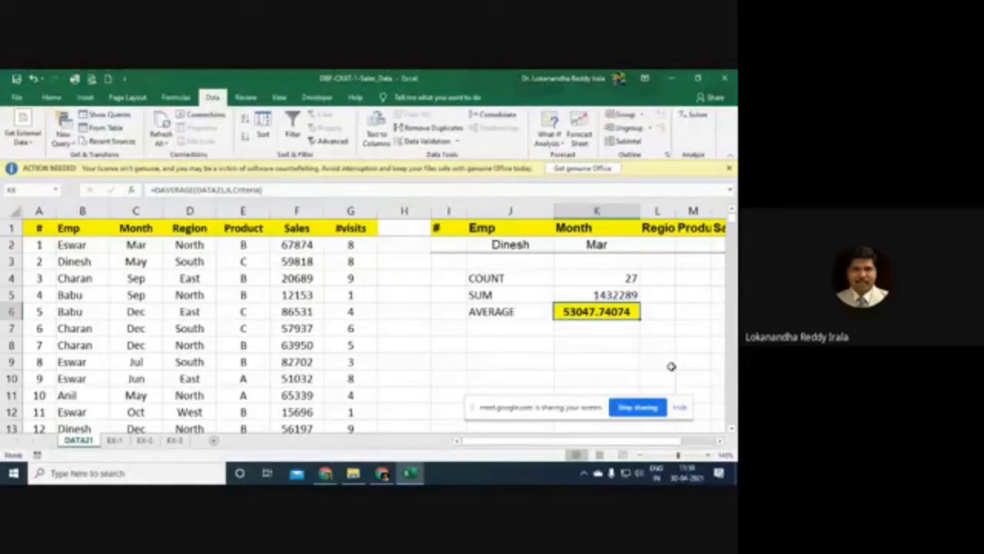
pyautogui.moveTo(54, 296); pyautogui.dragTo(146, 311)
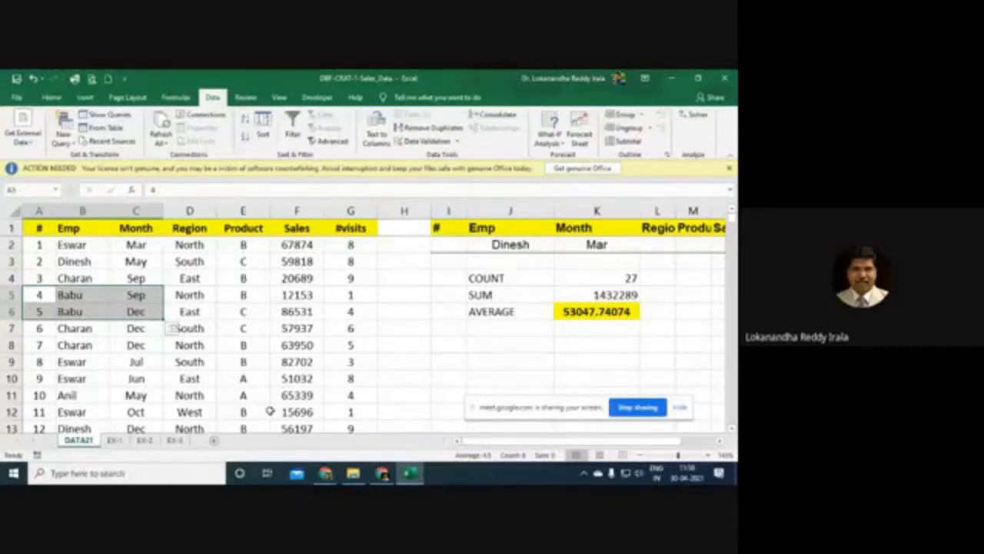
# Step: Review the EX-3 and EX-2 sheets, including the FILTER formula in cell A8 of EX-3
pyautogui.click(174, 440)
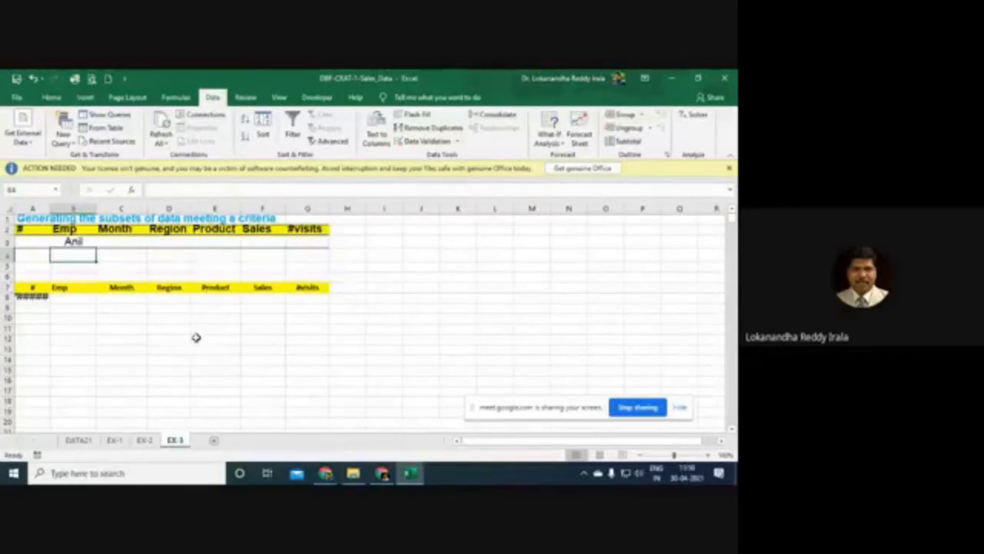
pyautogui.click(154, 442)
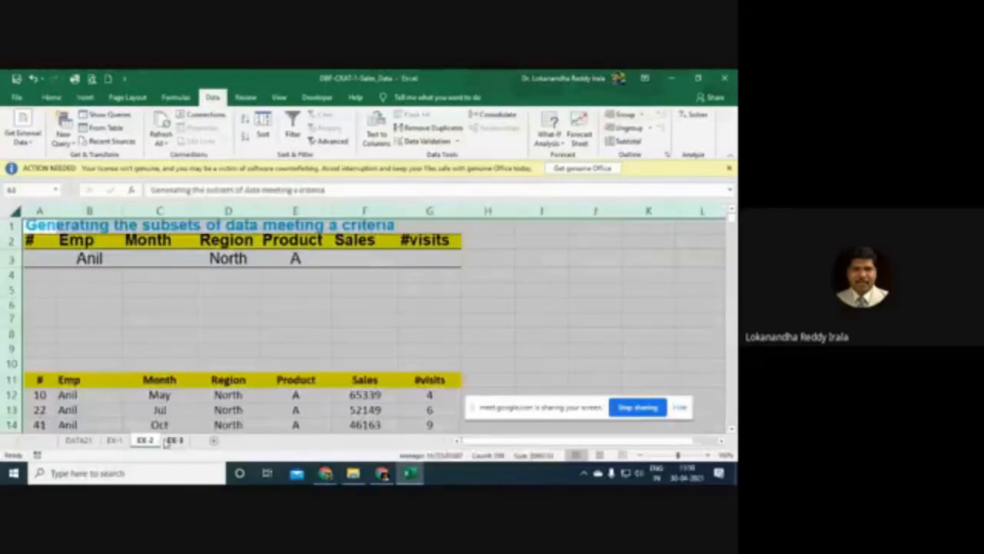
pyautogui.click(176, 441)
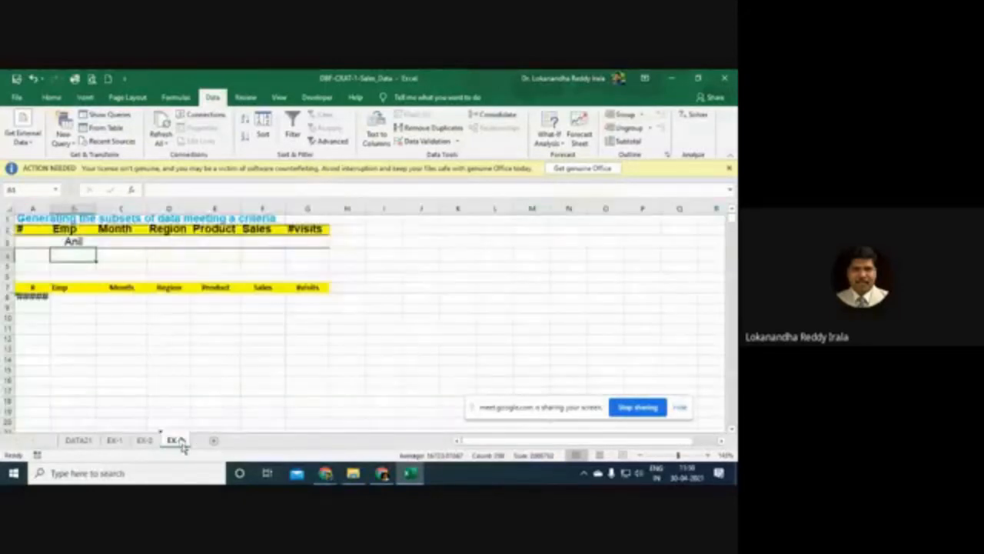
pyautogui.click(28, 299)
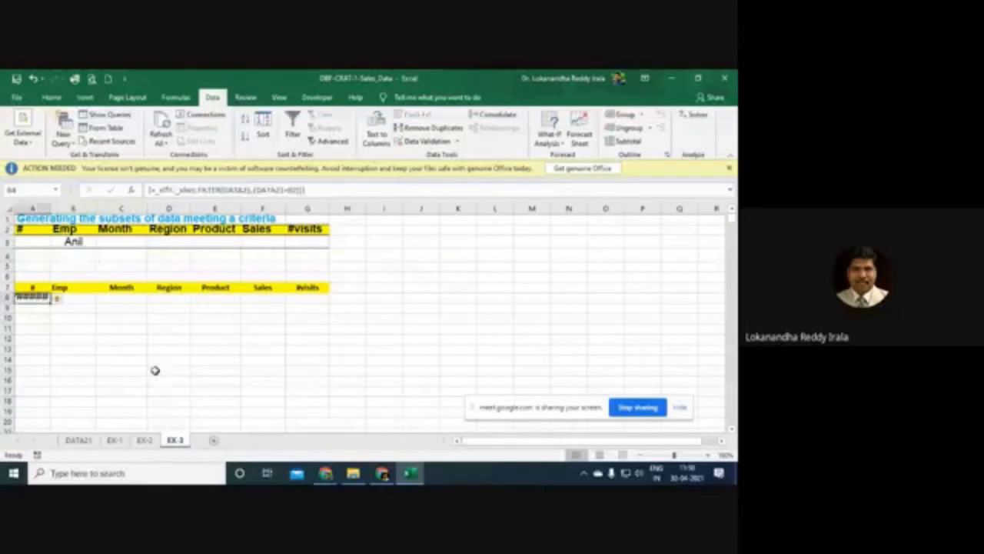
# Step: On the EX-2 sheet, clear the contents of the previous extract in rows 11 to 53, including its headings
pyautogui.click(144, 440)
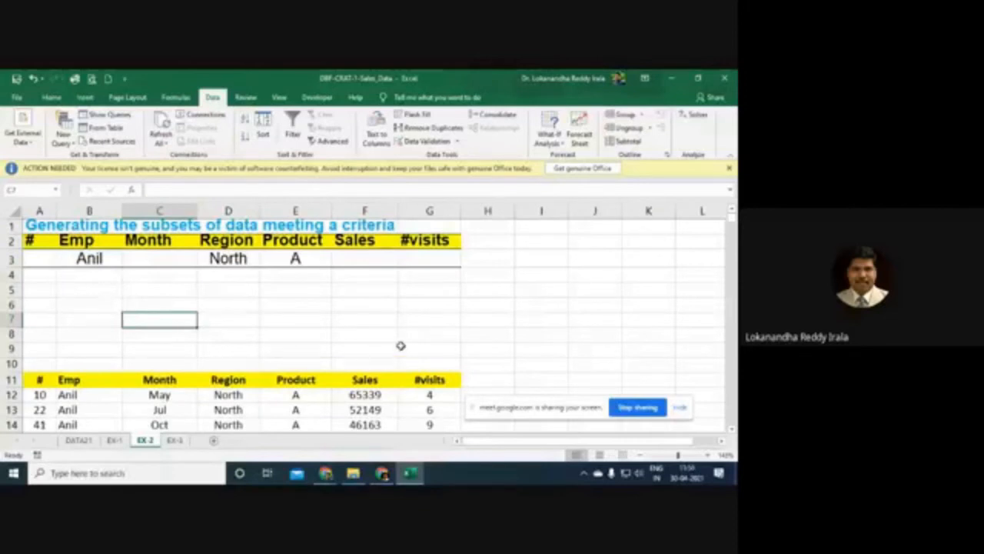
pyautogui.scroll(-2, 400, 345)
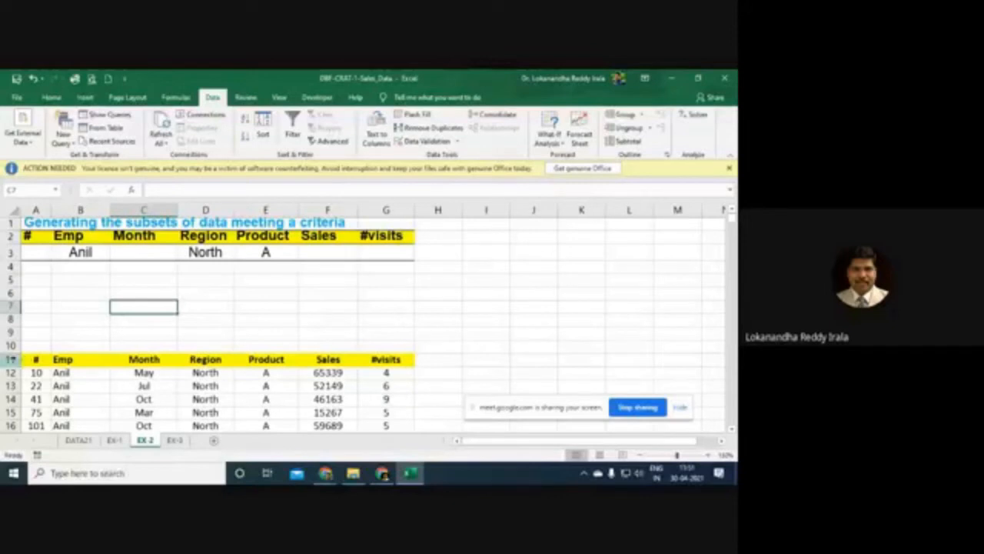
pyautogui.moveTo(6, 358); pyautogui.dragTo(239, 475)
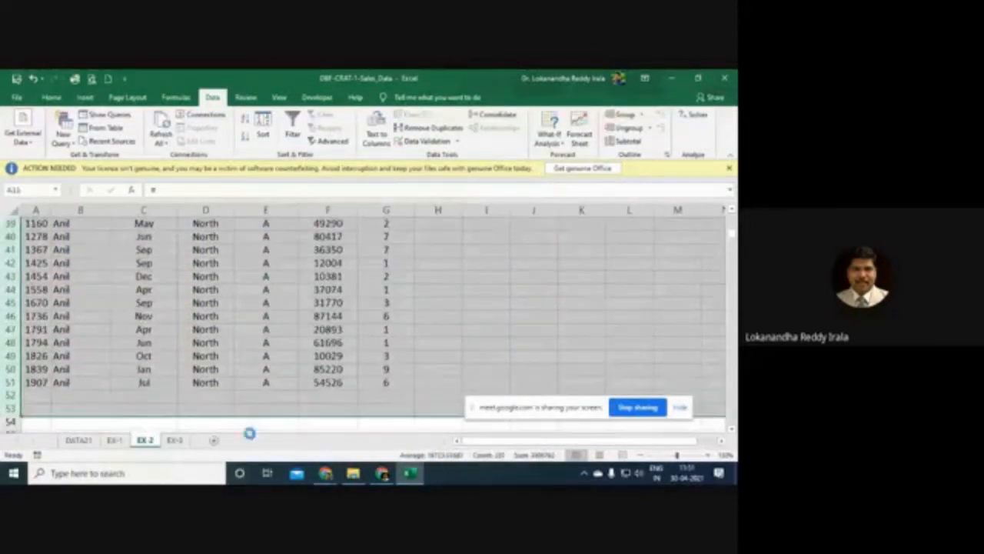
pyautogui.press('Delete')
pyautogui.click(175, 334)
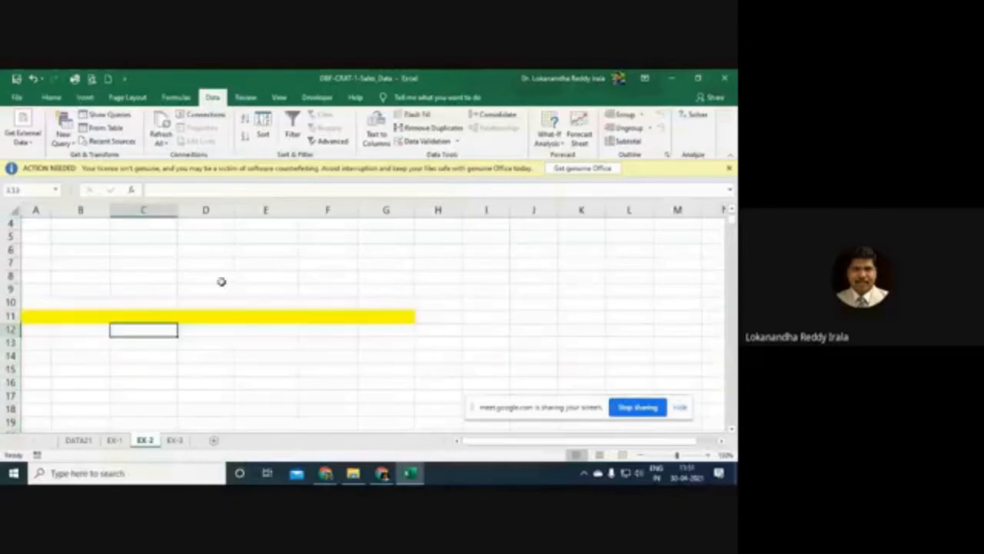
pyautogui.scroll(1, 221, 282)
pyautogui.click(439, 320)
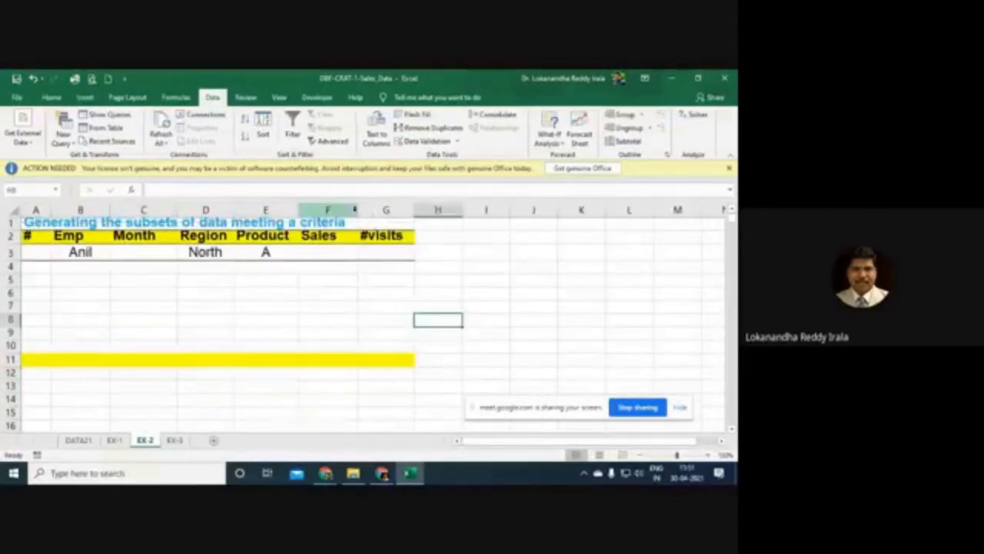
# Step: Clear the Product criterion in E3 and check the Emp and Region criteria in row 3
pyautogui.moveTo(356, 209); pyautogui.dragTo(341, 270)
pyautogui.click(341, 270)
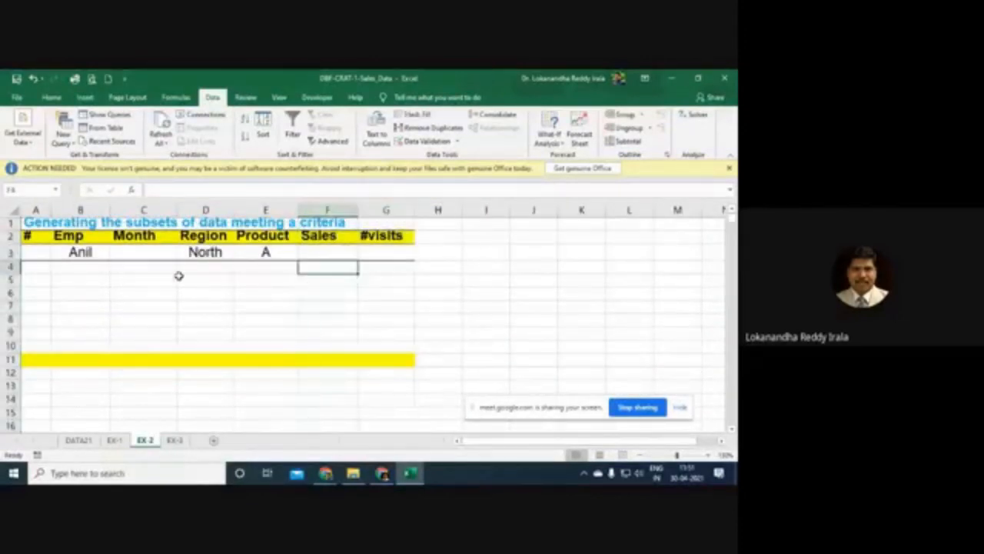
pyautogui.click(265, 253)
pyautogui.press('Delete')
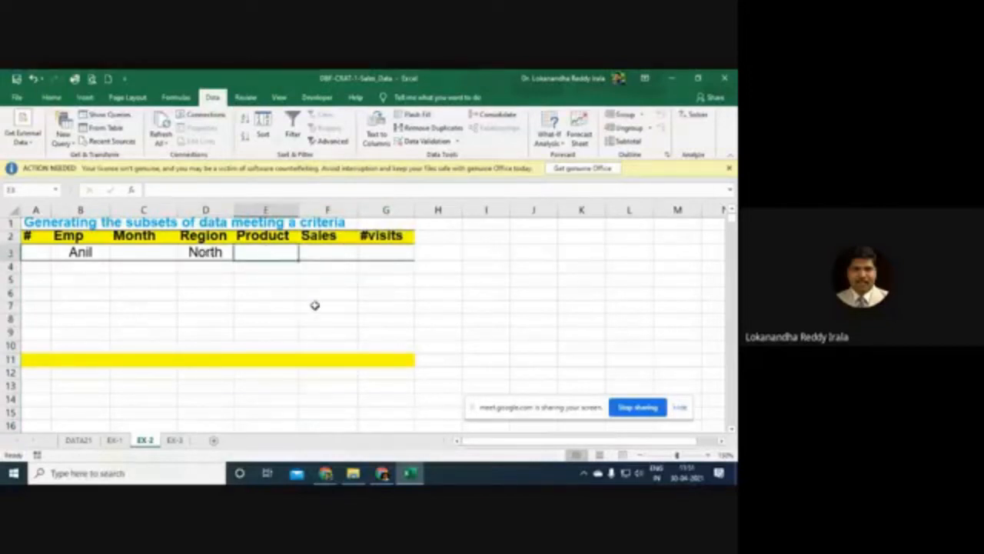
pyautogui.click(315, 305)
pyautogui.moveTo(86, 251); pyautogui.dragTo(196, 255)
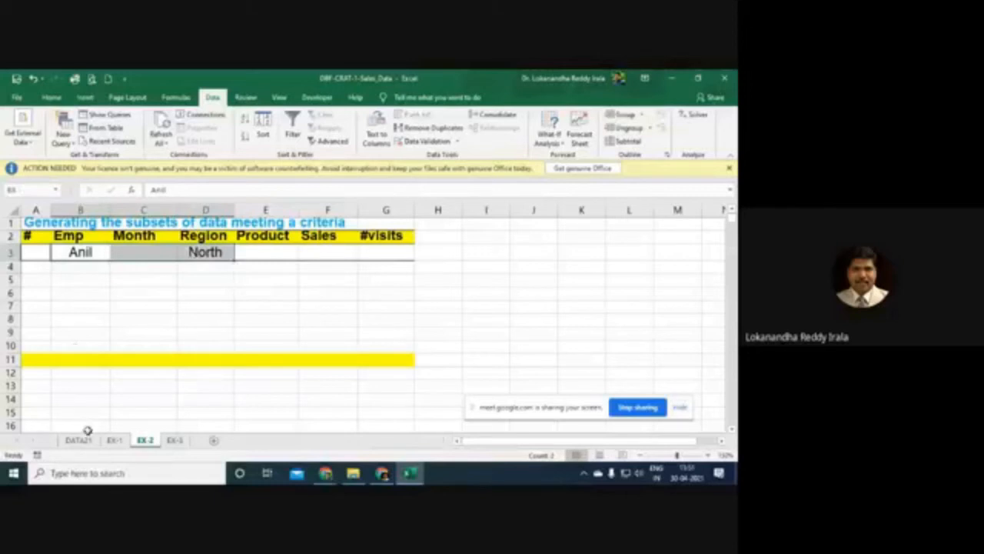
pyautogui.click(81, 250)
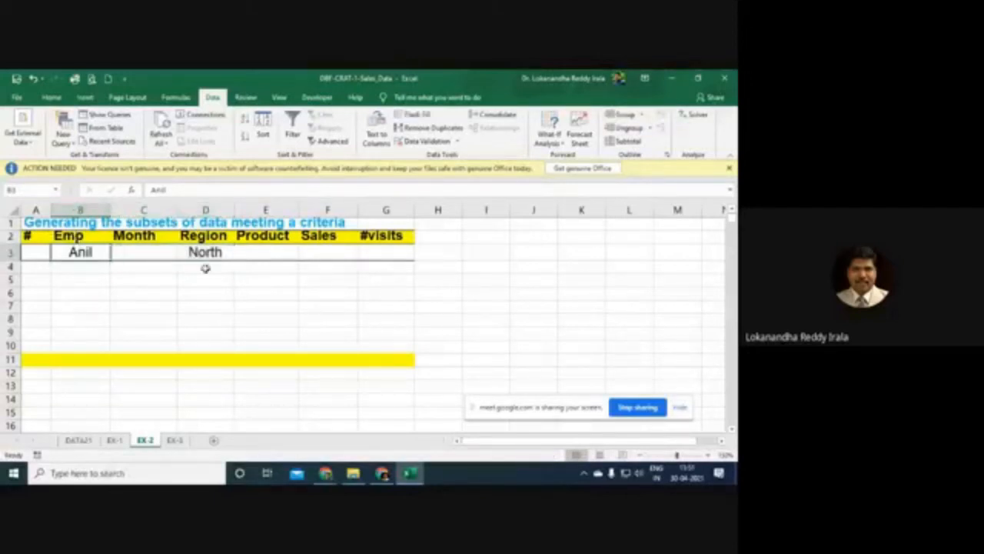
pyautogui.click(209, 252)
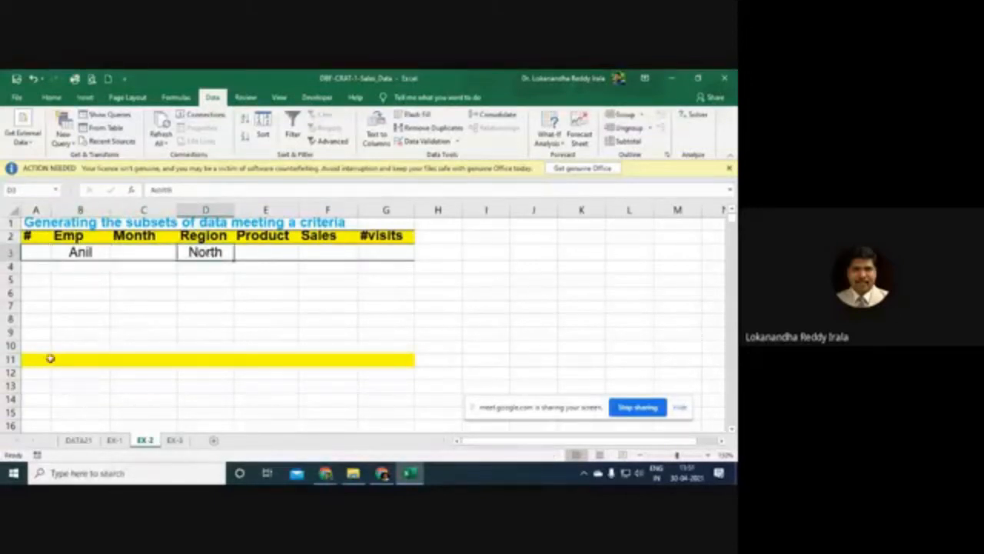
pyautogui.click(277, 320)
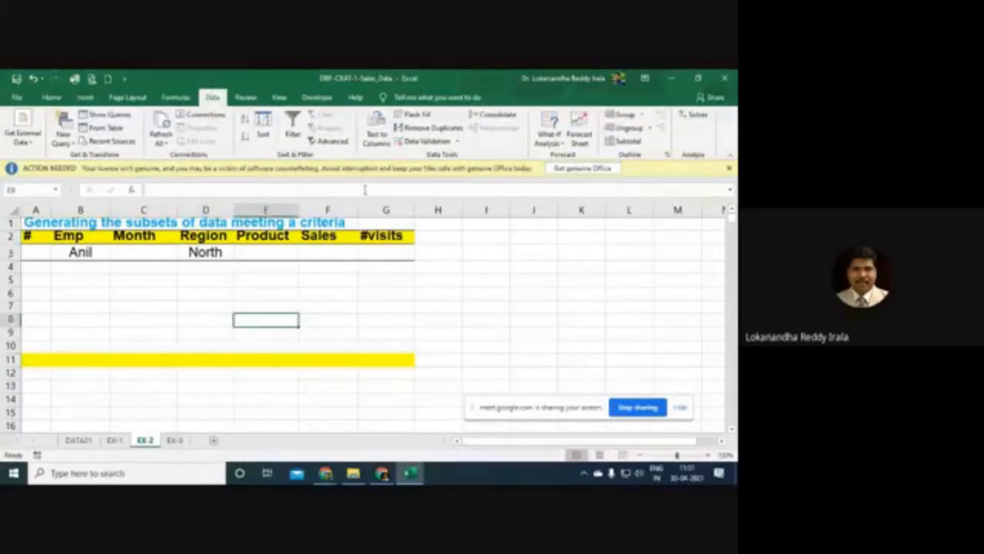
# Step: Start an Advanced Filter with DATA21 as the list range and A2:G3 of EX-2 as the criteria range
pyautogui.click(332, 142)
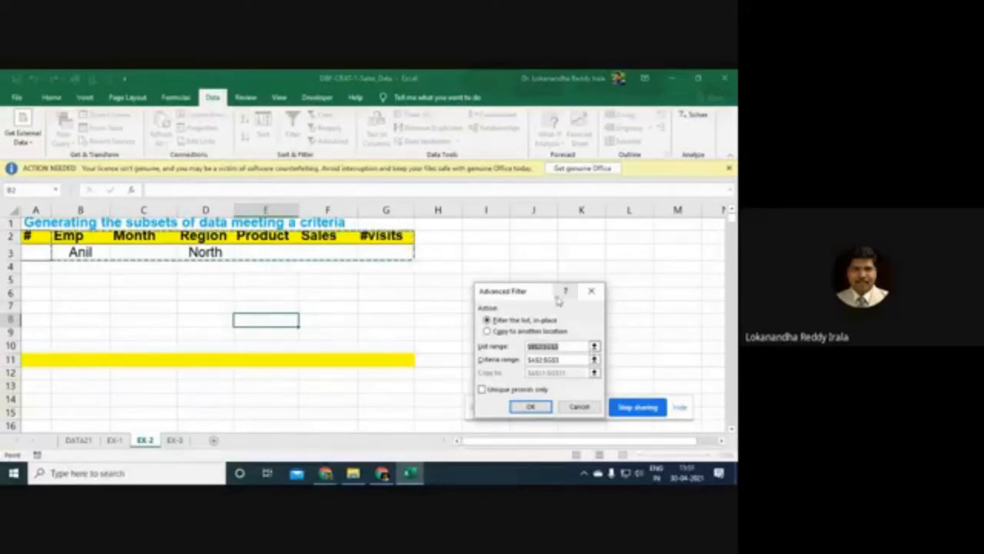
pyautogui.scroll(-1, 559, 315)
pyautogui.scroll(1, 439, 322)
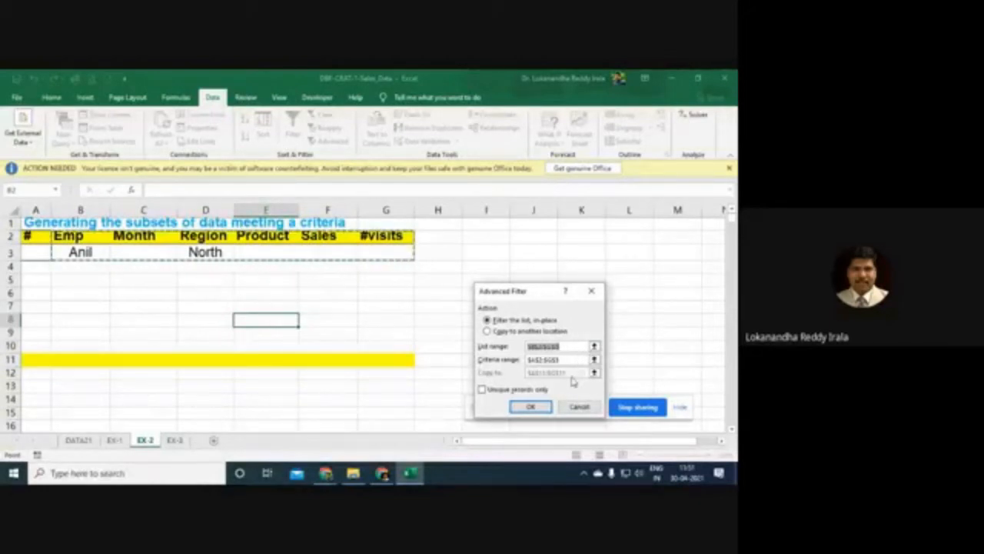
pyautogui.write('DATA21')
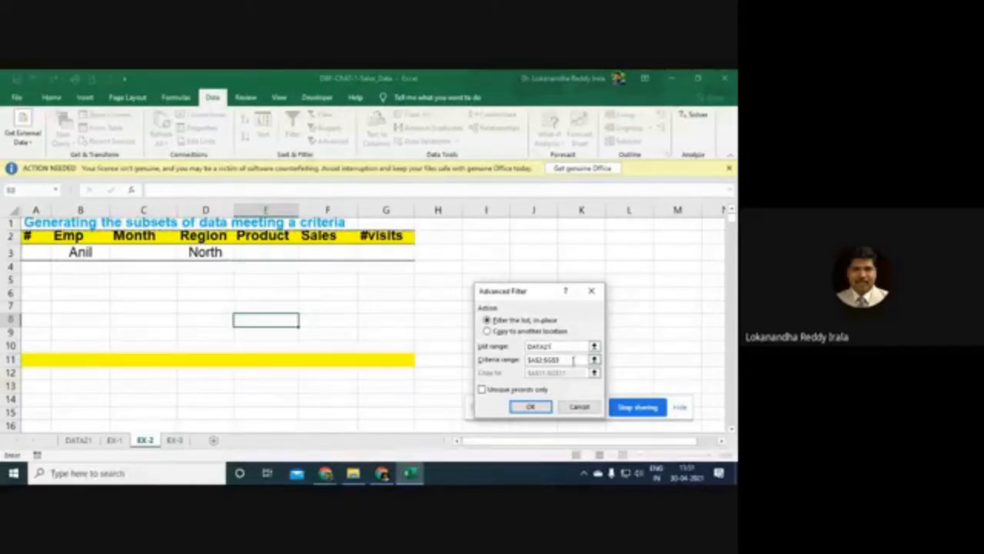
pyautogui.moveTo(573, 360); pyautogui.dragTo(527, 358)
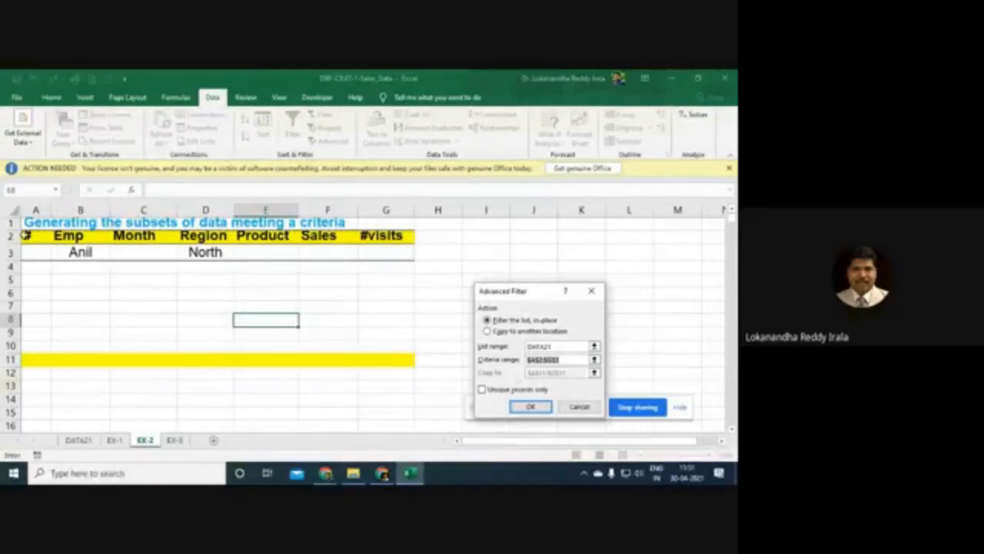
pyautogui.moveTo(25, 235); pyautogui.dragTo(400, 257)
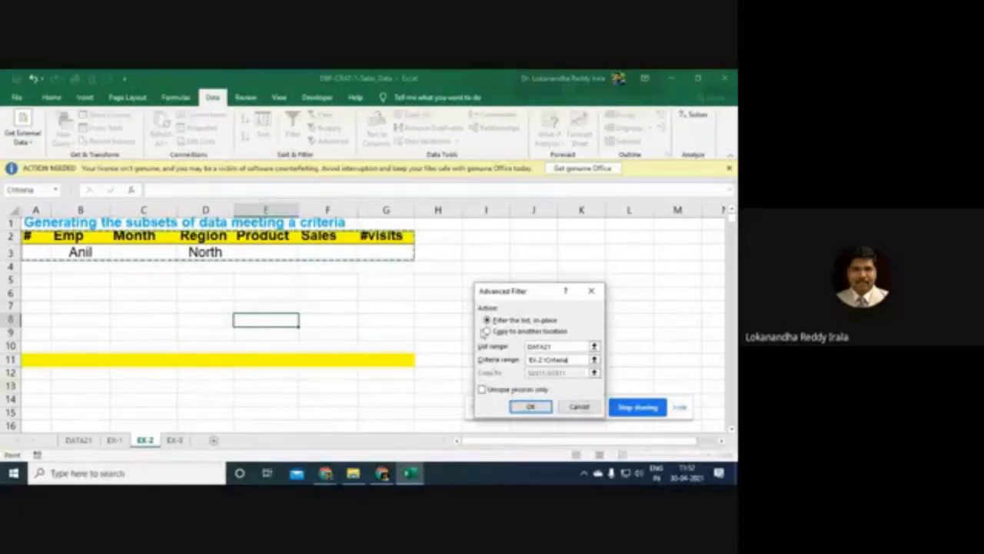
# Step: Set the filter to copy the matching records to another location, A11:G11, and run it
pyautogui.click(492, 333)
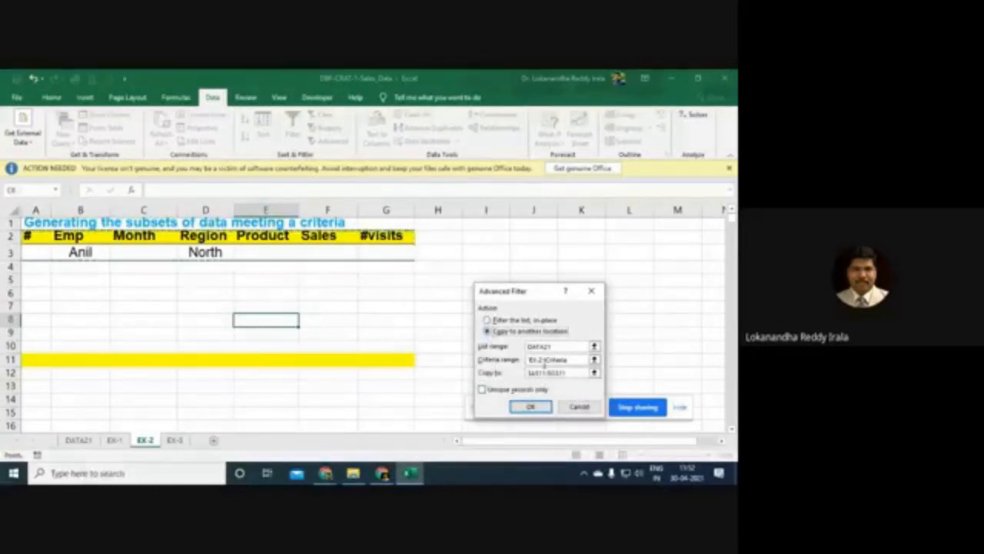
pyautogui.click(593, 373)
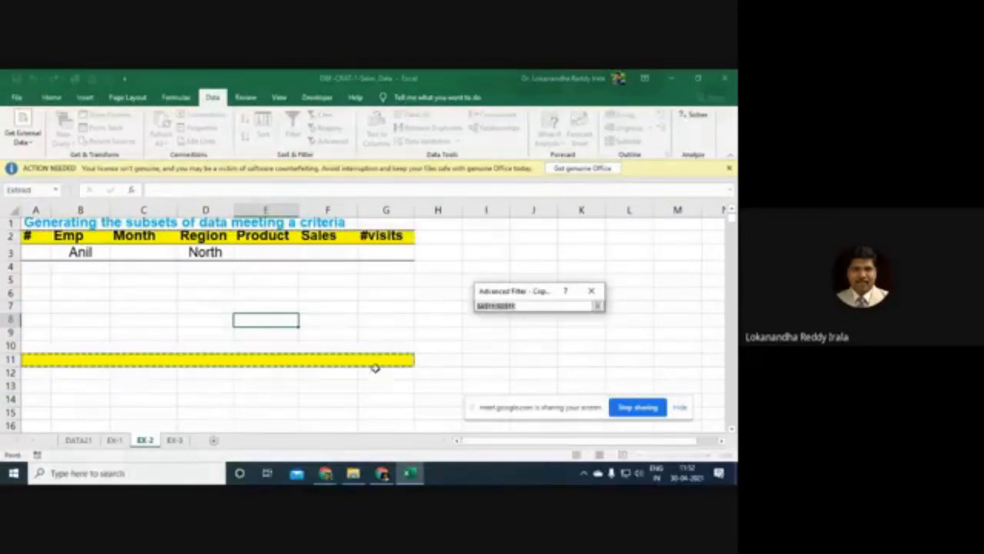
pyautogui.click(597, 306)
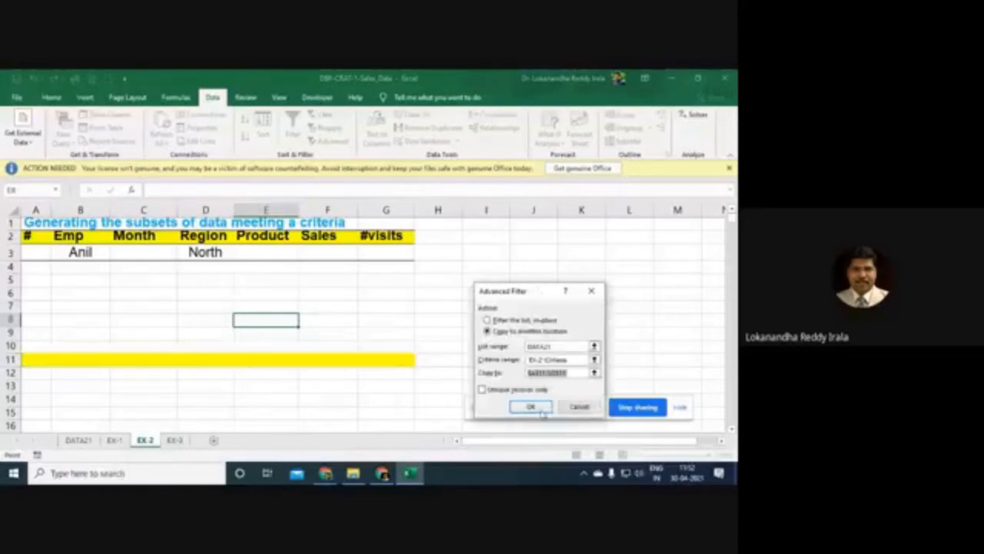
pyautogui.click(531, 407)
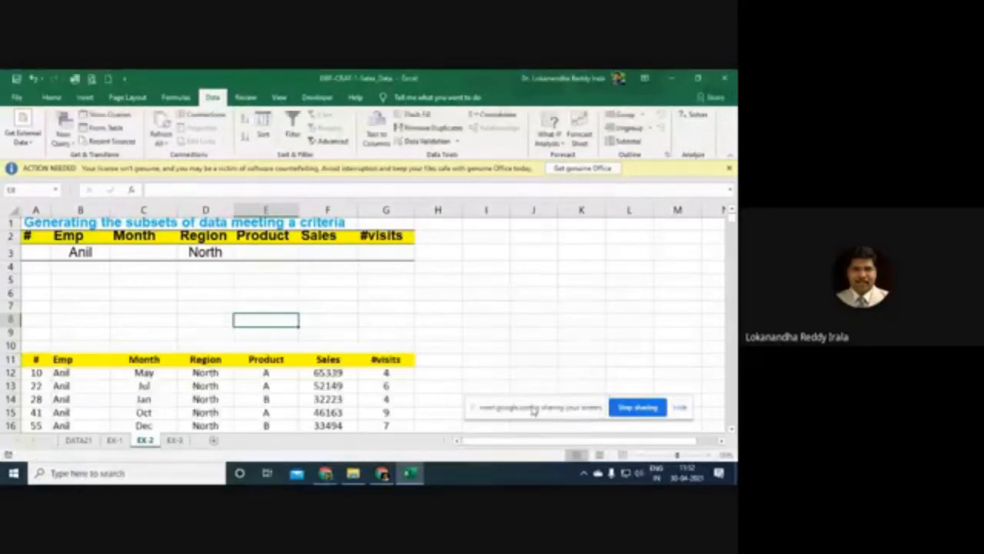
# Step: Check the Emp and Region columns of the extracted records against the criteria
pyautogui.scroll(-10, 132, 314)
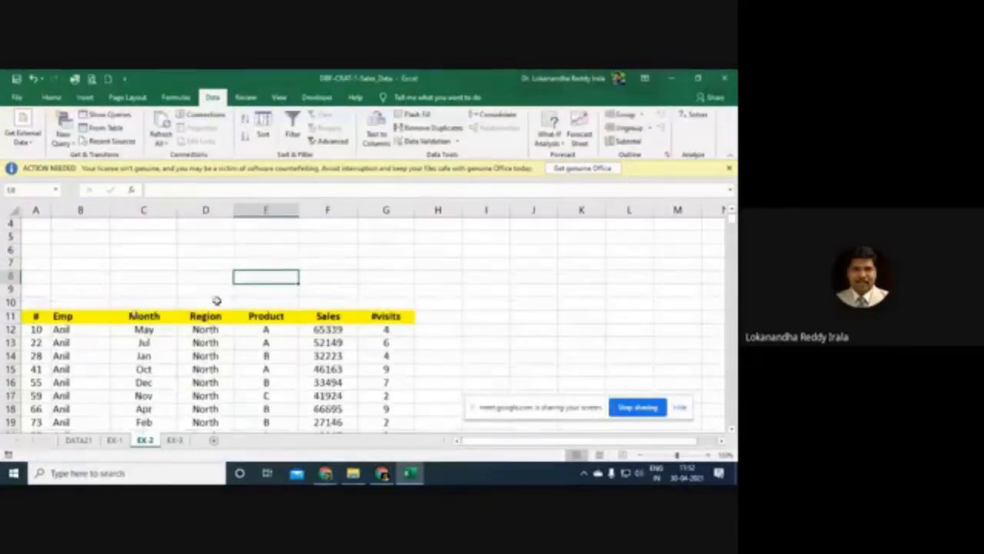
pyautogui.scroll(-14, 220, 302)
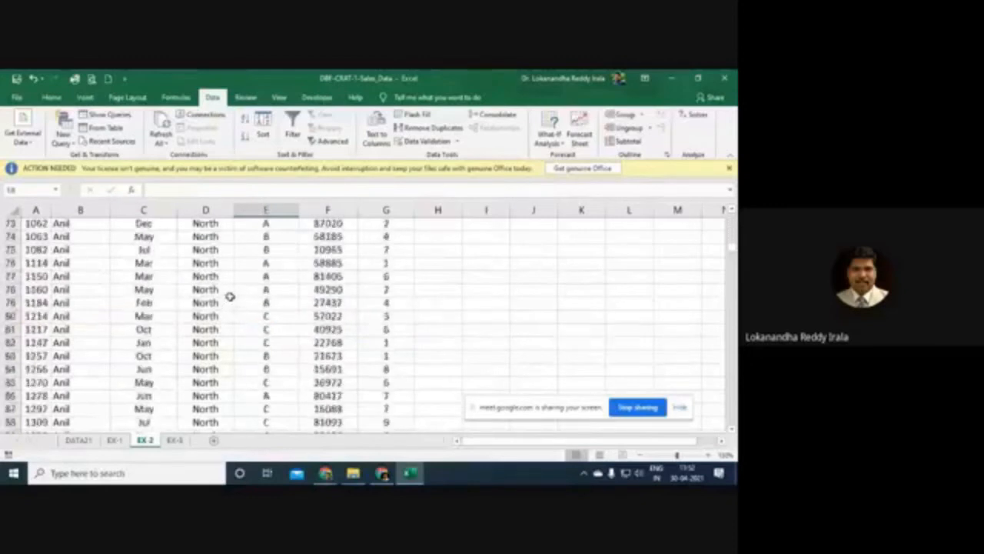
pyautogui.scroll(19, 223, 296)
pyautogui.scroll(5, 106, 314)
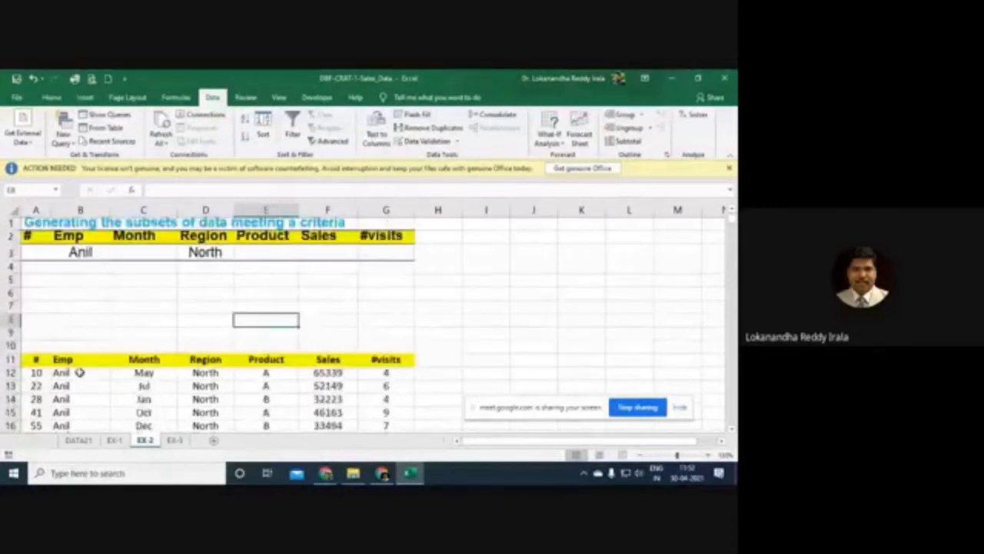
pyautogui.moveTo(77, 374); pyautogui.dragTo(88, 432)
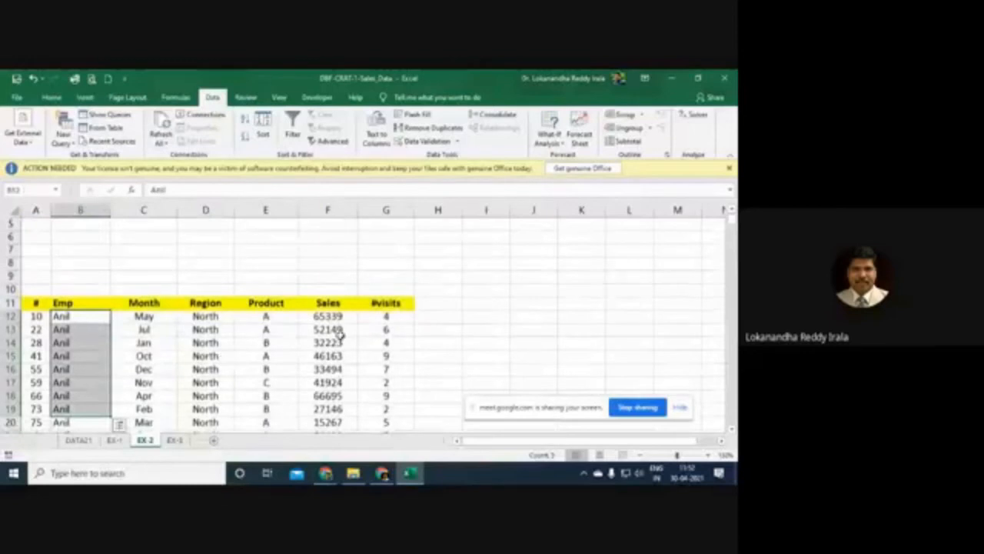
pyautogui.moveTo(209, 317); pyautogui.dragTo(219, 409)
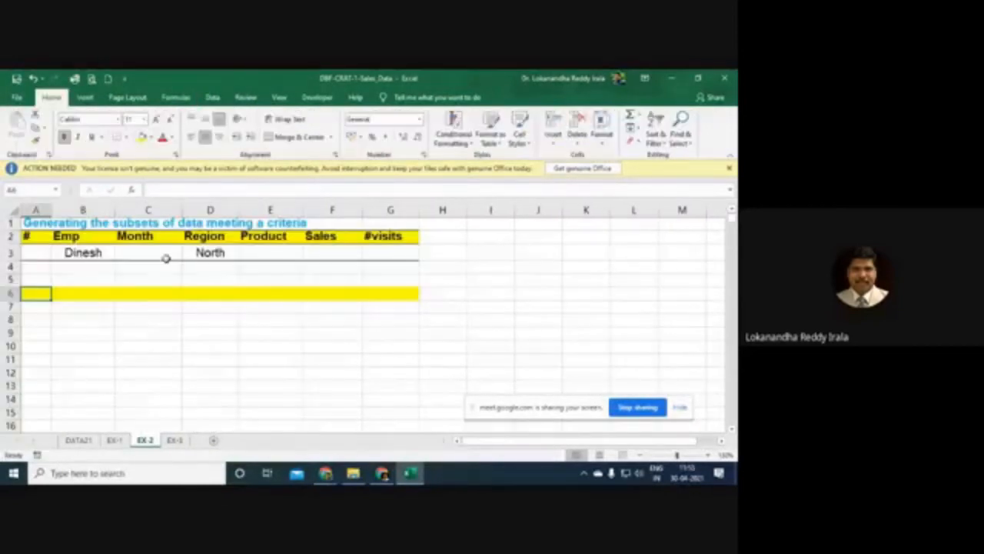
# Step: Enter Mar as the Month criterion in cell C3
pyautogui.click(168, 257)
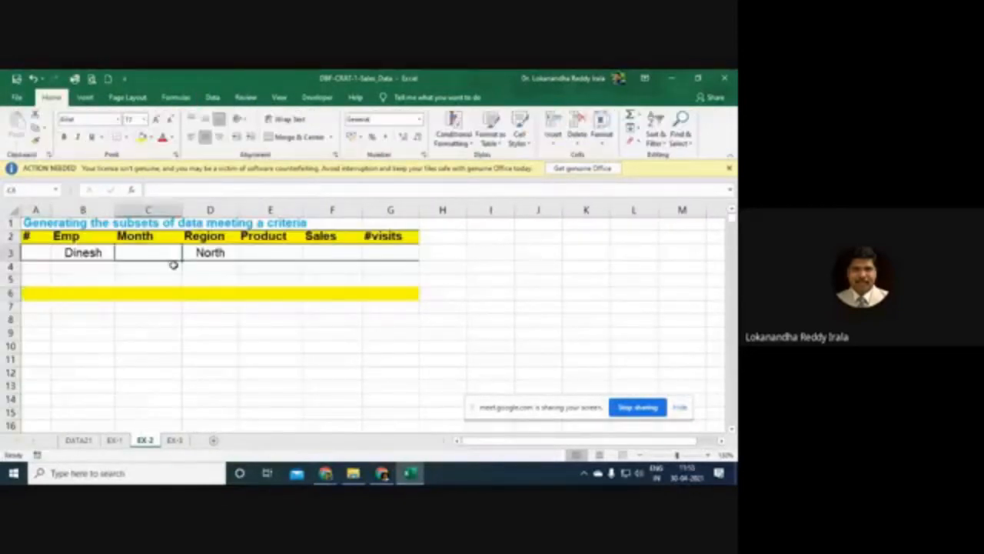
pyautogui.write('Mar')
pyautogui.press('Tab')
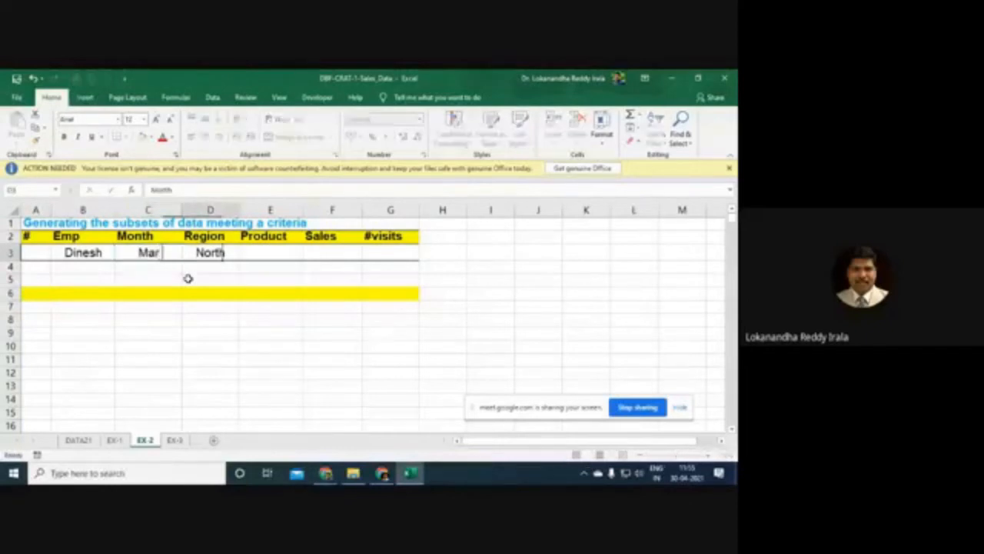
# Step: Clear the Region criterion in cell D3 so only the Emp and Month criteria remain
pyautogui.press('Delete')
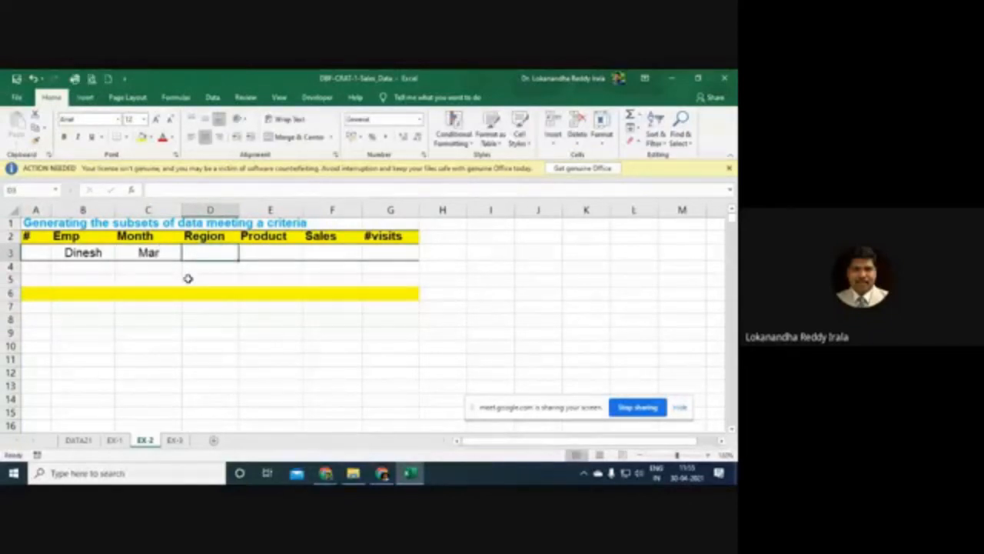
pyautogui.moveTo(77, 252); pyautogui.dragTo(141, 252)
pyautogui.click(86, 324)
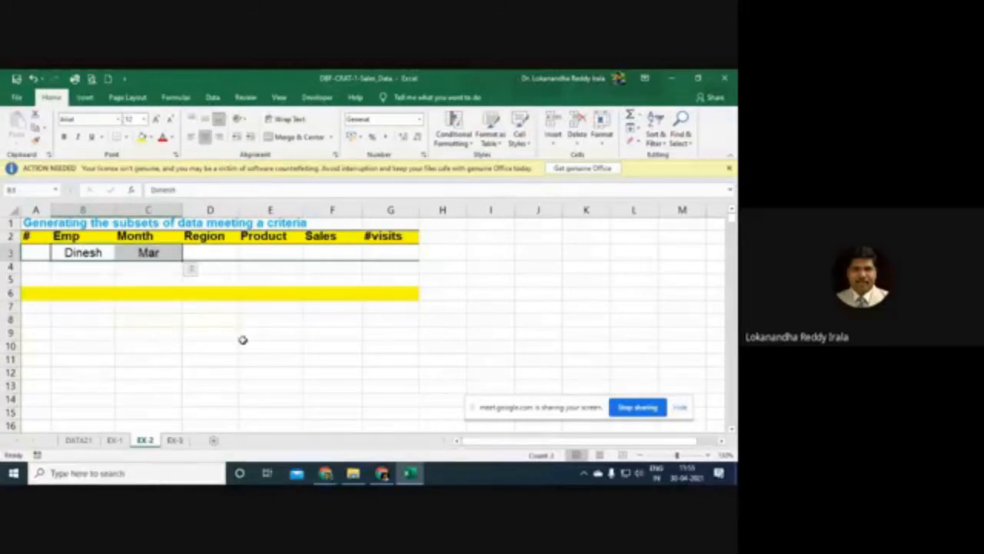
# Step: Start an Advanced Filter with DATA21 as the list range and the EX-2 criteria block A2:G3 as the criteria range
pyautogui.click(213, 97)
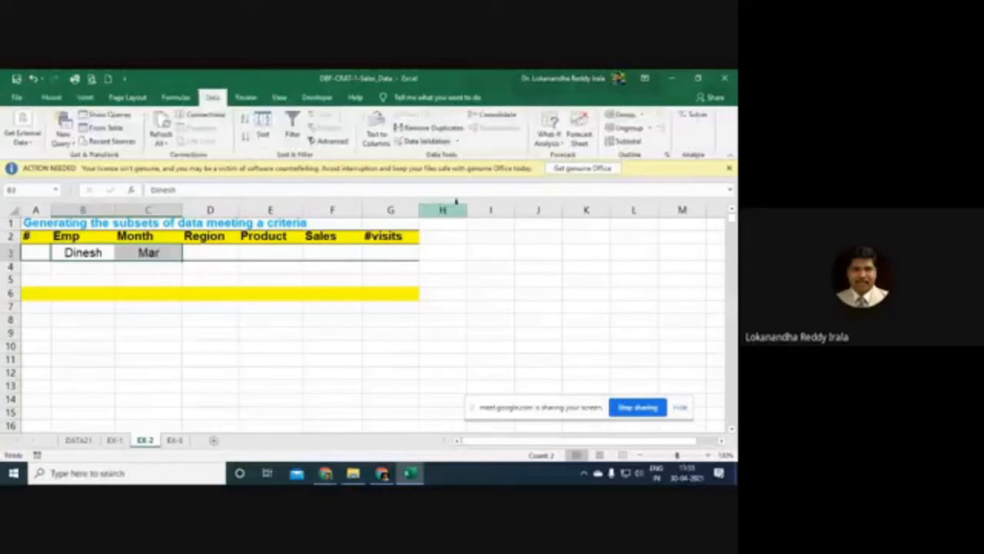
pyautogui.click(330, 143)
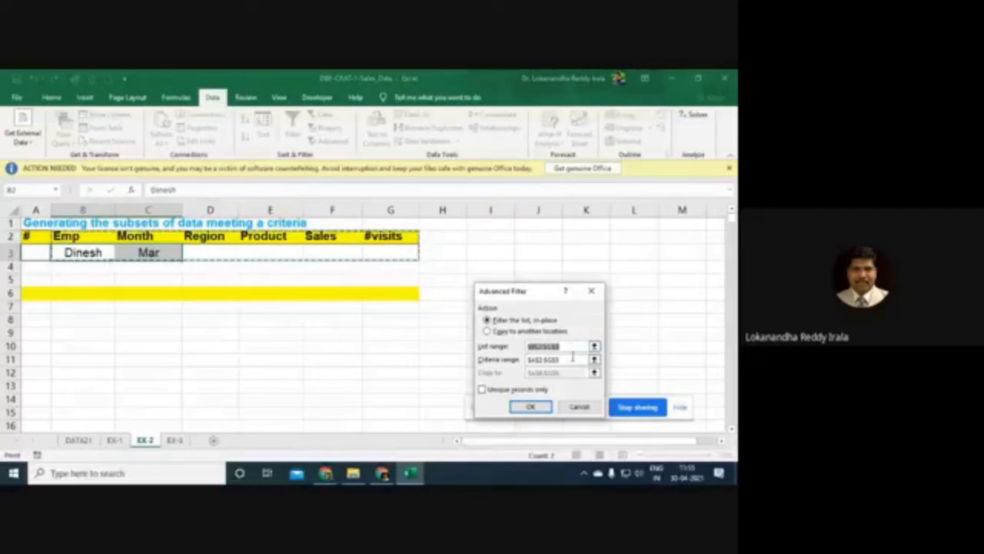
pyautogui.write('$B')
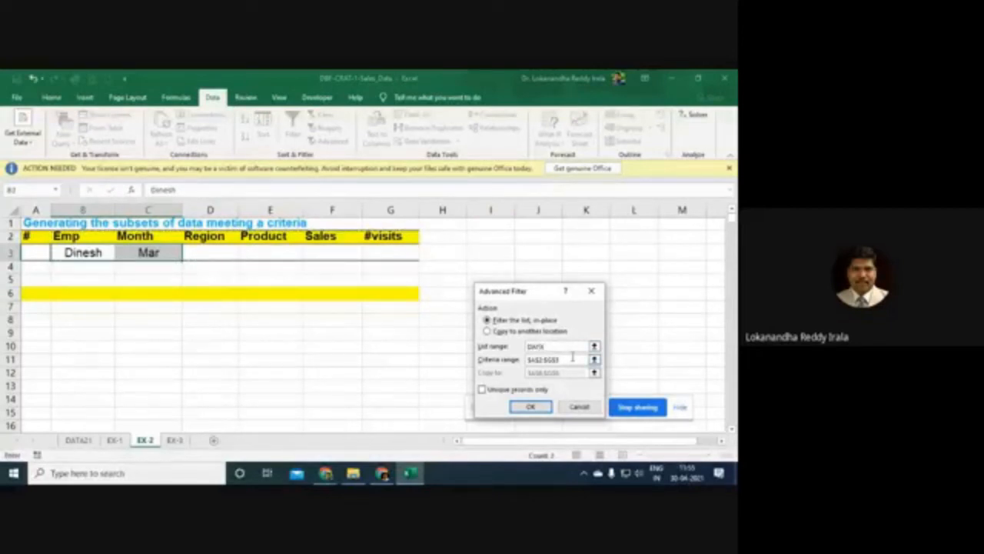
pyautogui.moveTo(566, 362); pyautogui.dragTo(516, 360)
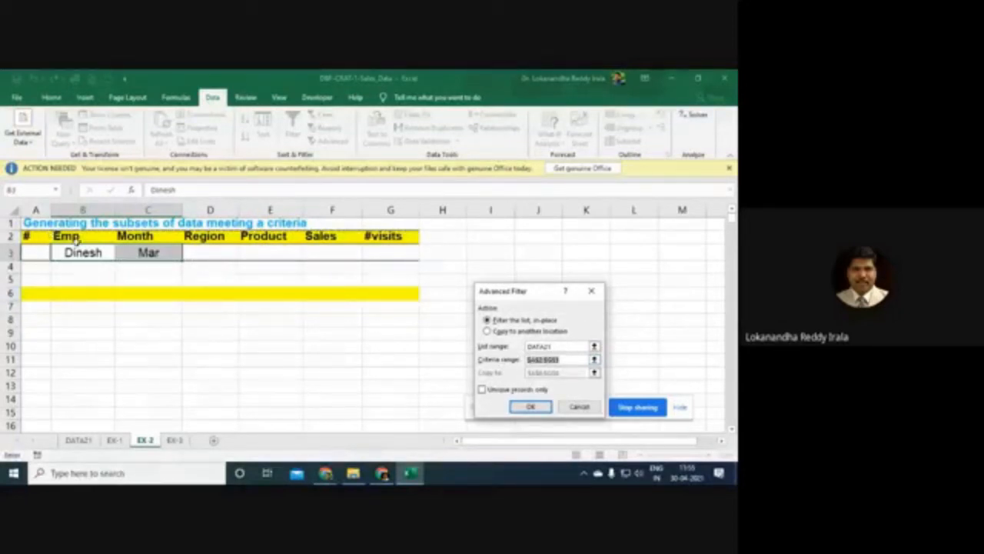
pyautogui.moveTo(31, 240); pyautogui.dragTo(388, 253)
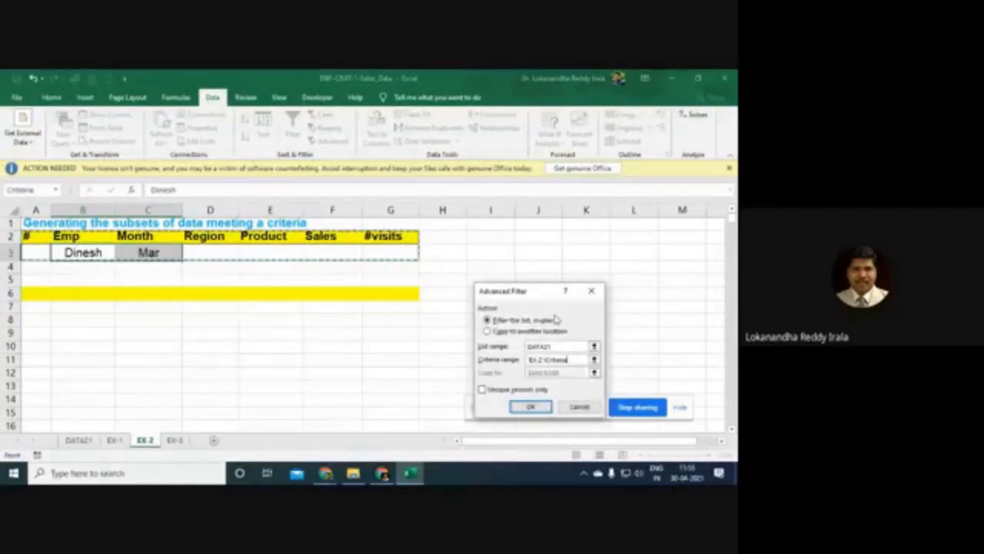
# Step: Set the filter to copy the matching records to A6:G6 and run it
pyautogui.click(488, 331)
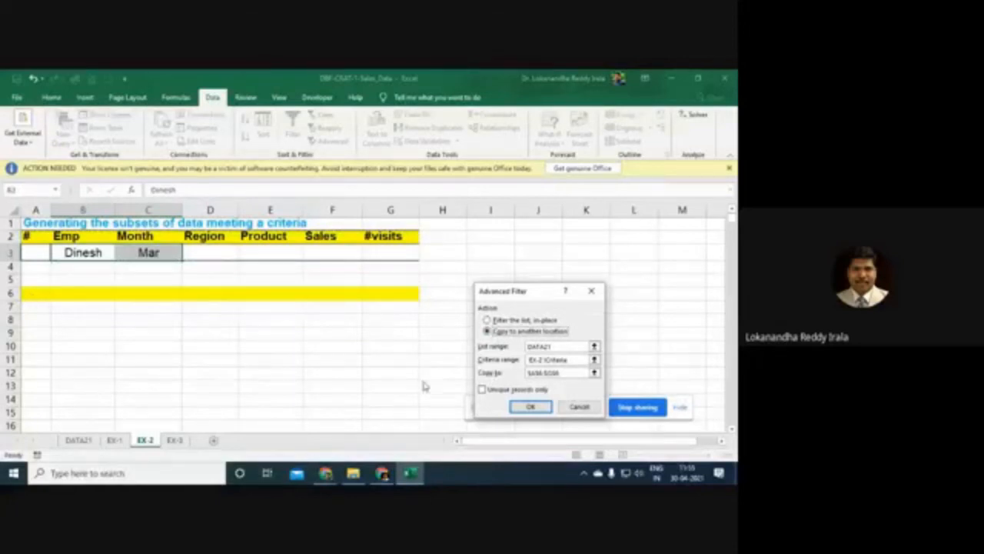
pyautogui.click(593, 373)
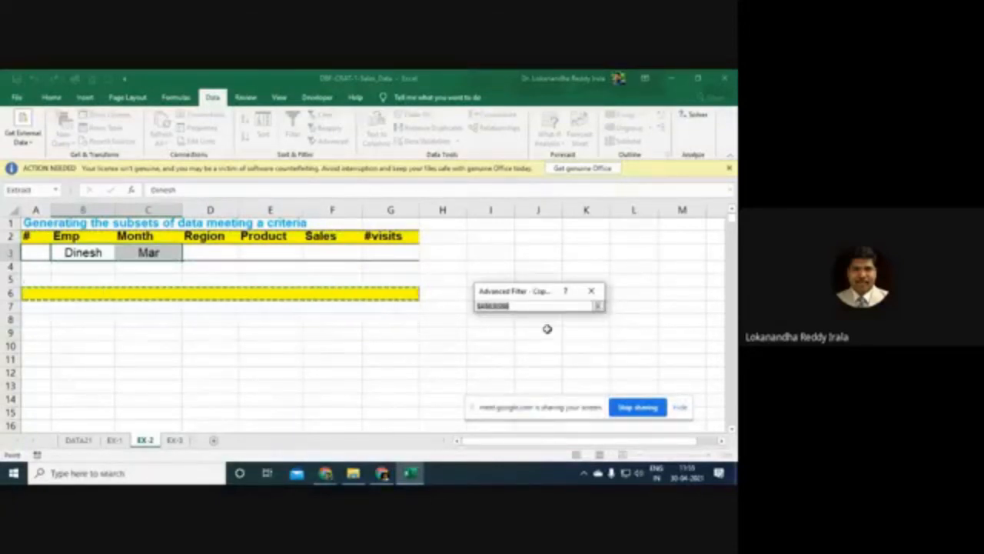
pyautogui.click(597, 306)
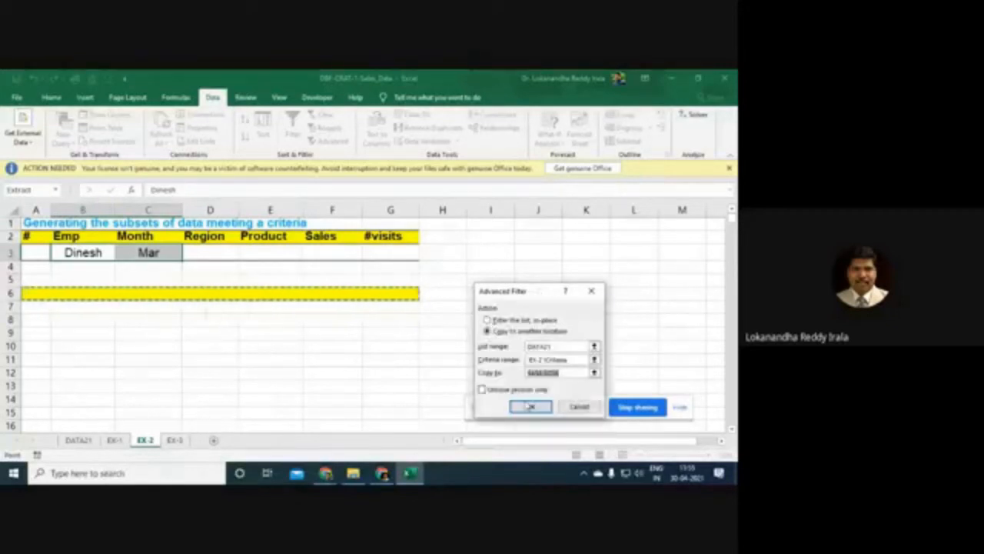
pyautogui.click(529, 407)
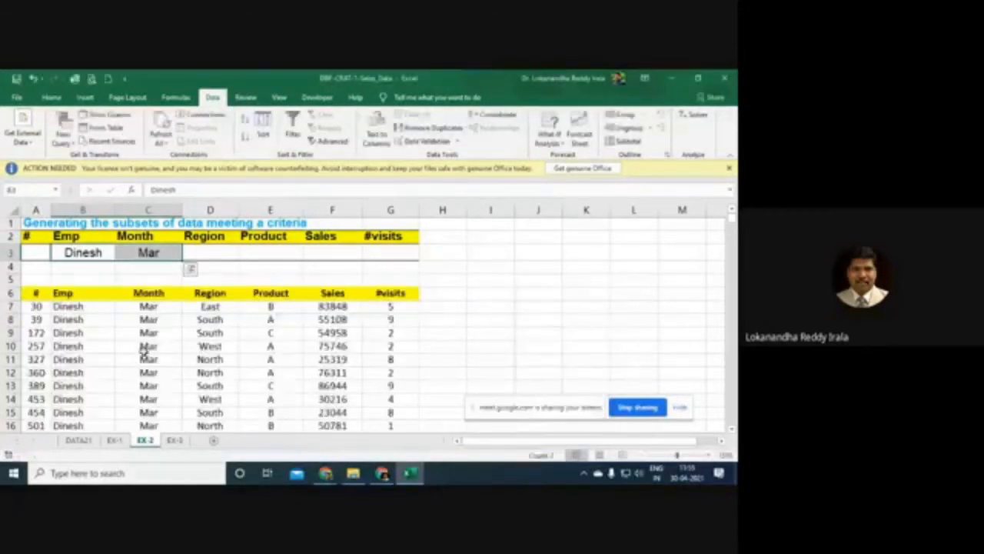
# Step: Check the Emp and Month columns of the extracted records on EX-2 against the criteria
pyautogui.scroll(-8, 231, 343)
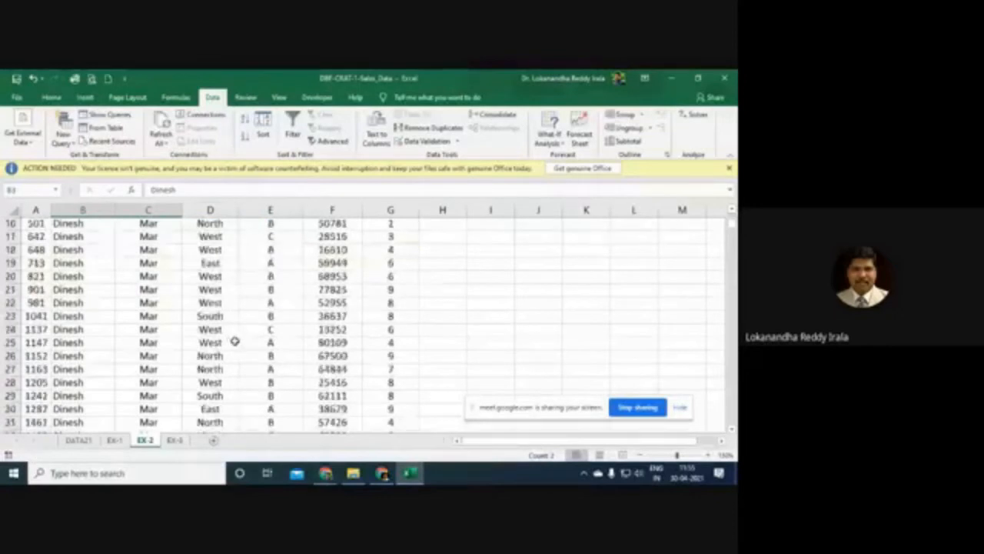
pyautogui.scroll(8, 241, 344)
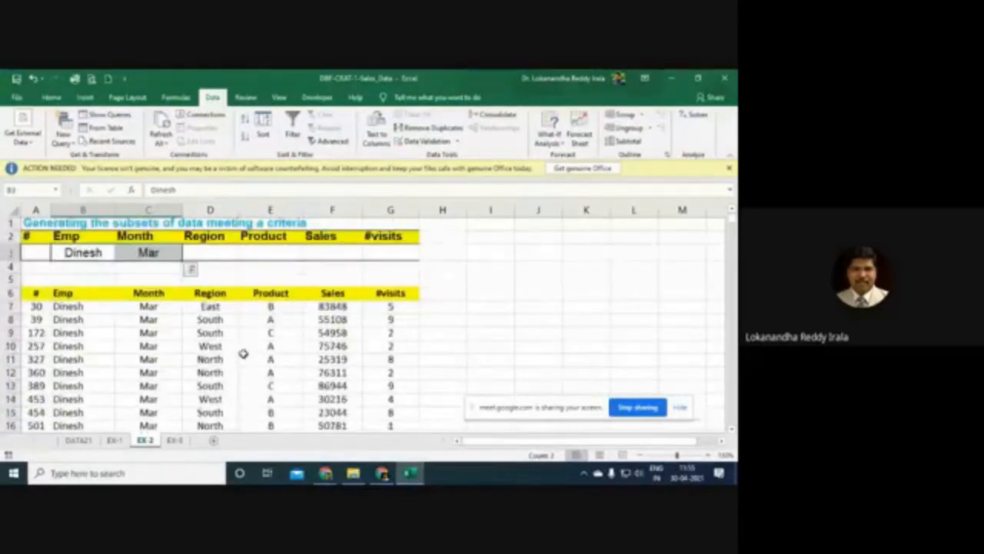
pyautogui.moveTo(35, 292); pyautogui.dragTo(415, 419)
pyautogui.scroll(7, 250, 350)
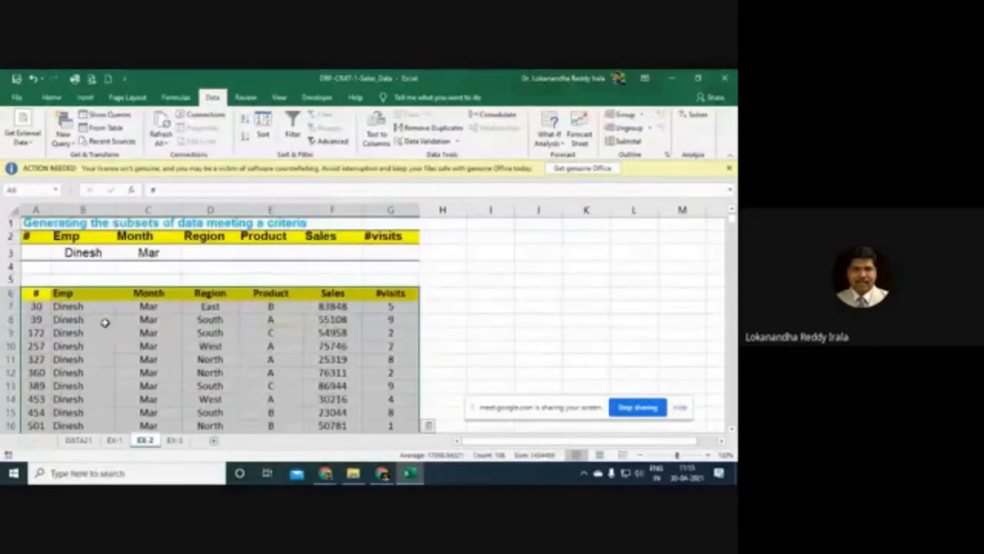
pyautogui.click(89, 305)
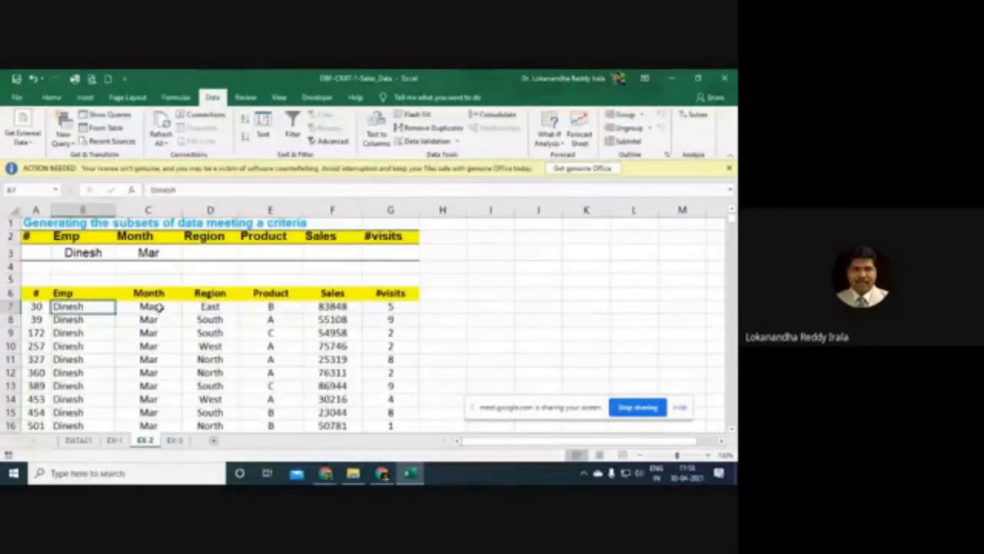
pyautogui.click(158, 306)
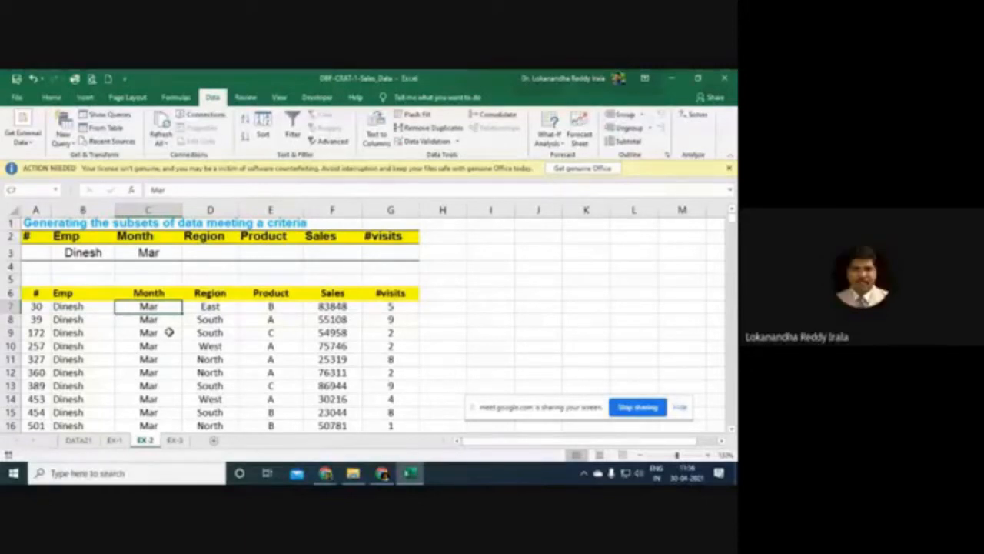
# Step: Review the COUNT, SUM and AVERAGE summaries on EX-1 and DATA21, then return to EX-2
pyautogui.click(119, 441)
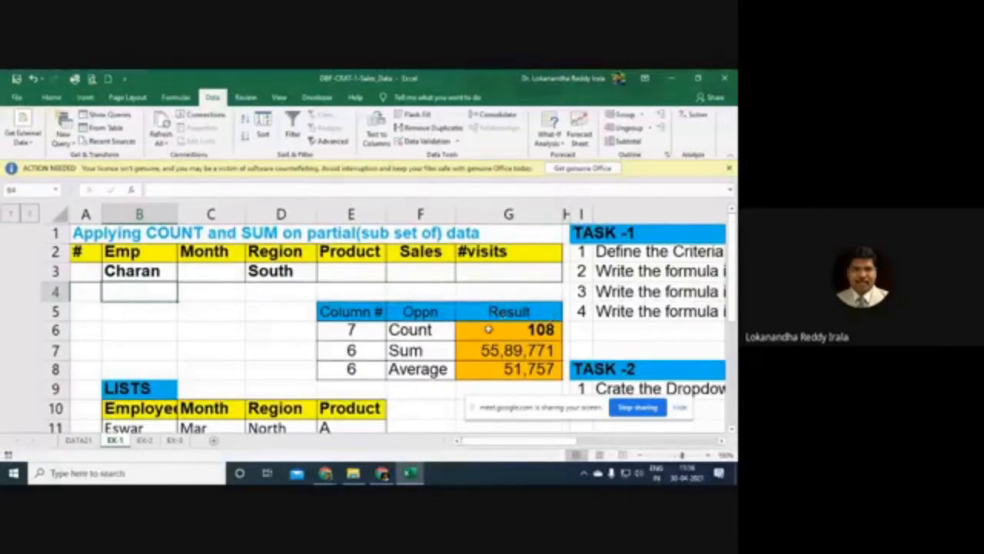
pyautogui.scroll(-2, 487, 329)
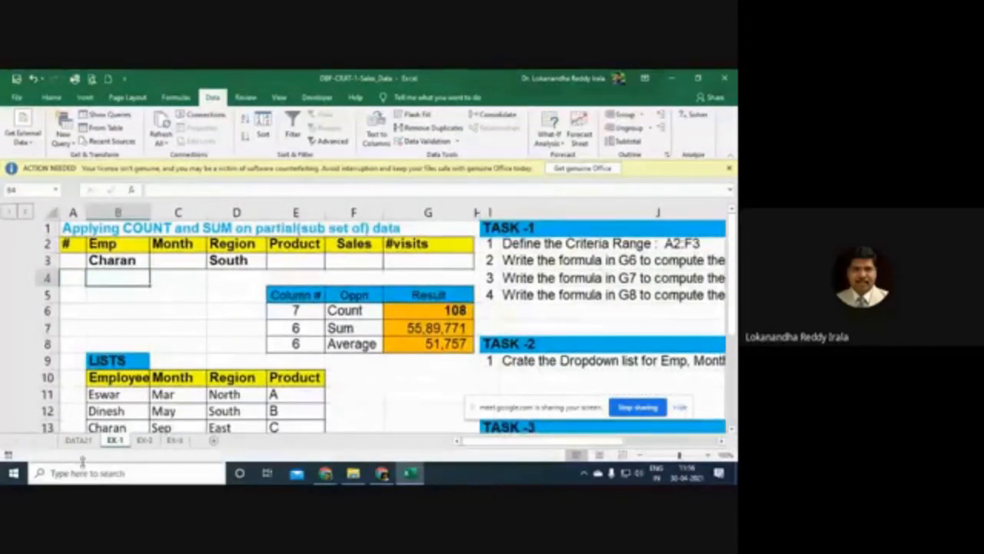
pyautogui.click(77, 439)
pyautogui.moveTo(527, 277); pyautogui.dragTo(609, 309)
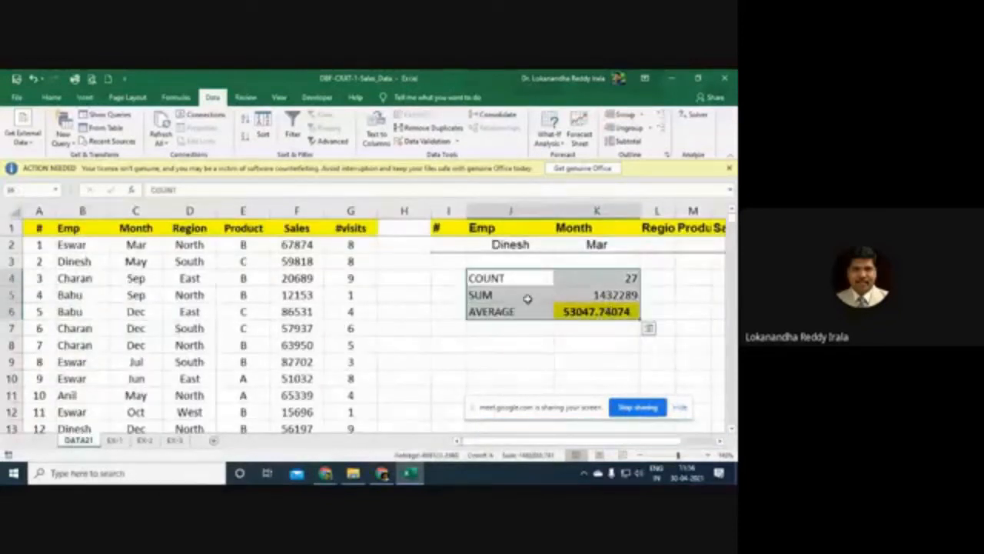
pyautogui.moveTo(529, 280); pyautogui.dragTo(587, 313)
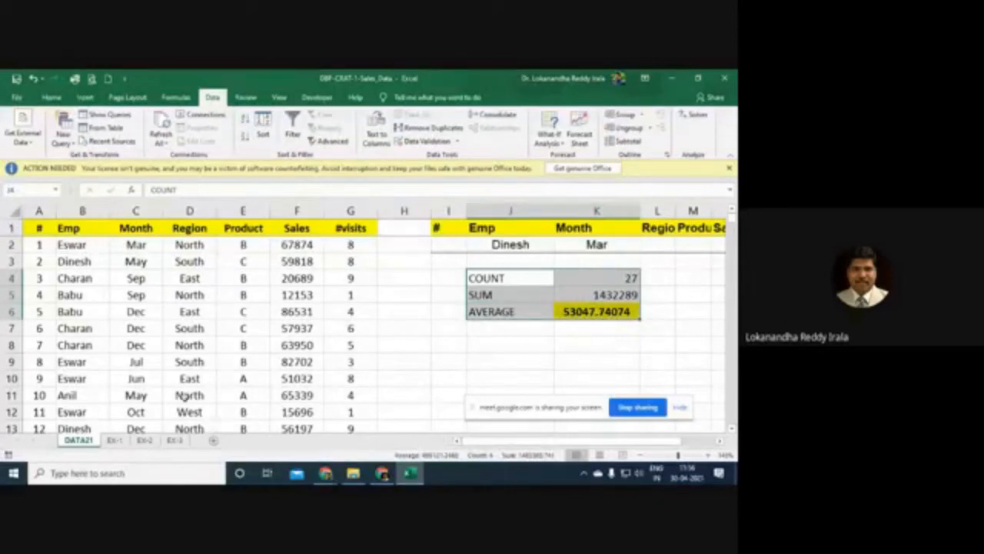
pyautogui.click(143, 443)
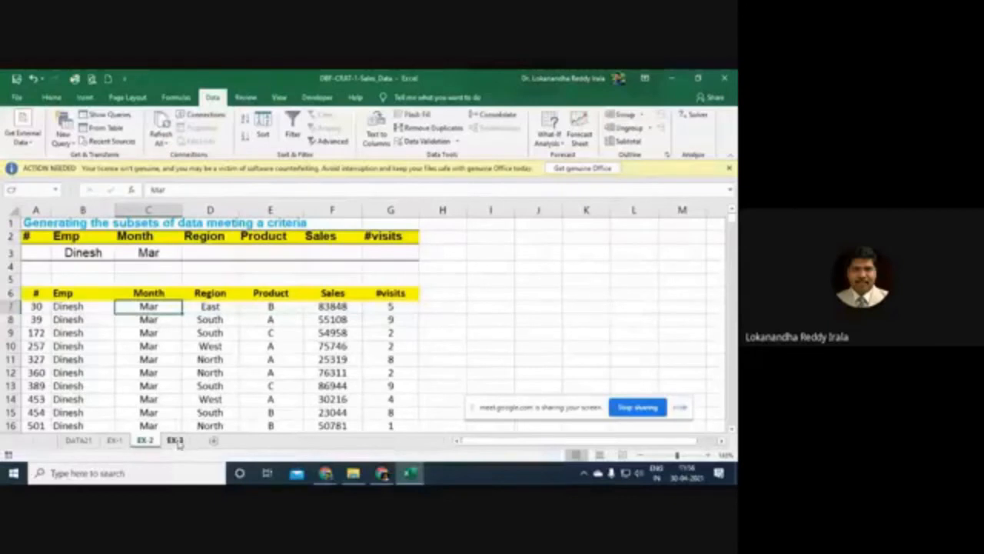
# Step: Delete the existing FILTER formula from cell A8 on sheet EX-3
pyautogui.click(175, 441)
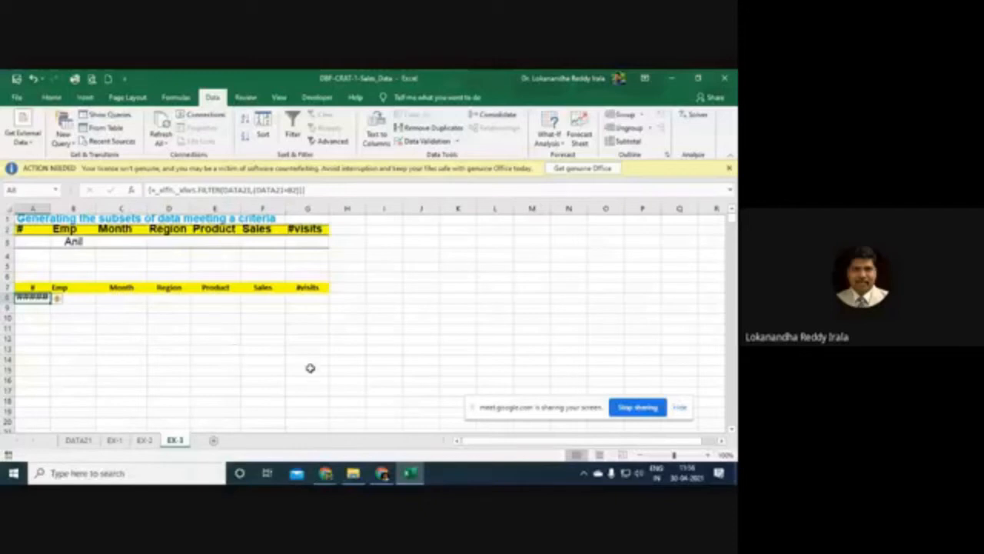
pyautogui.press('Delete')
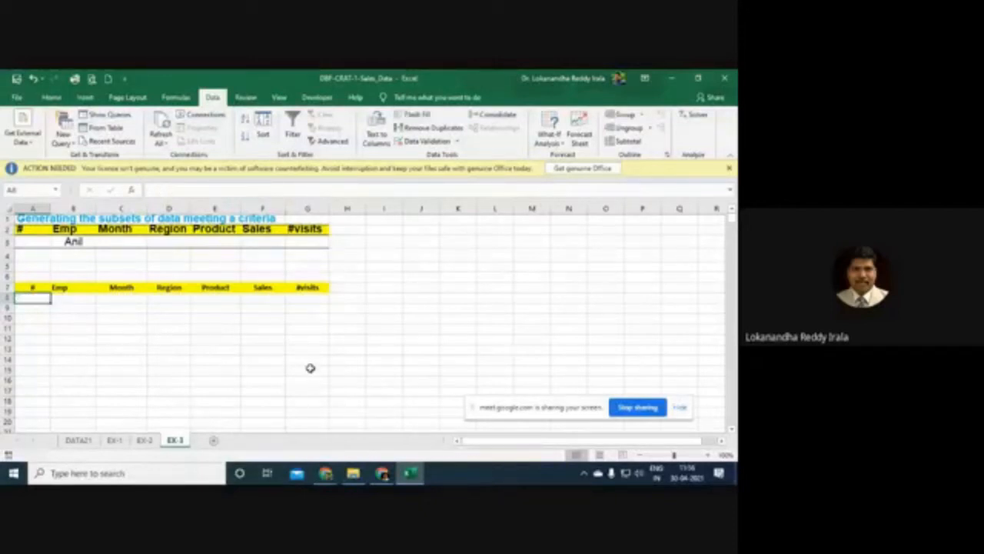
pyautogui.click(310, 367)
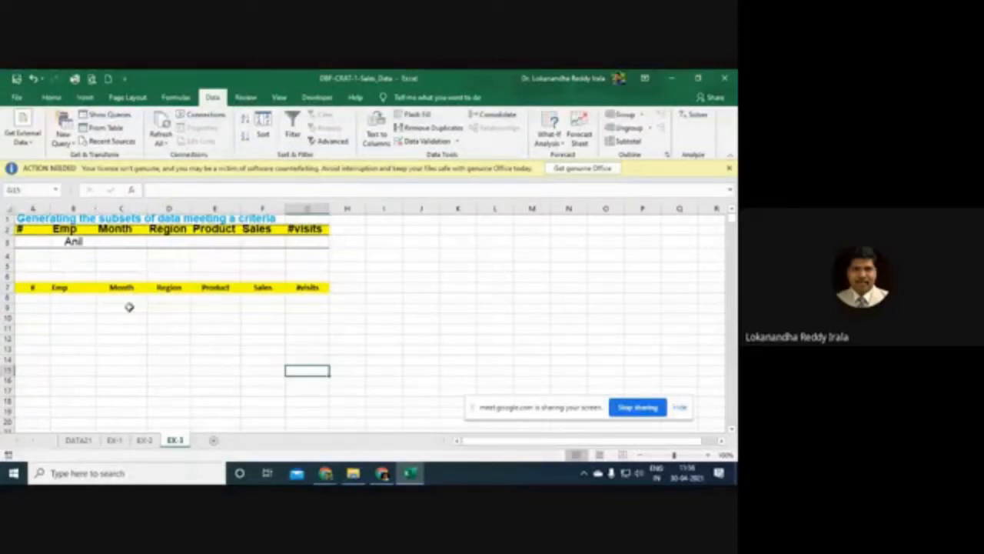
# Step: Review the extracted records on EX-2 and the Advanced Filter settings without running the filter
pyautogui.click(145, 440)
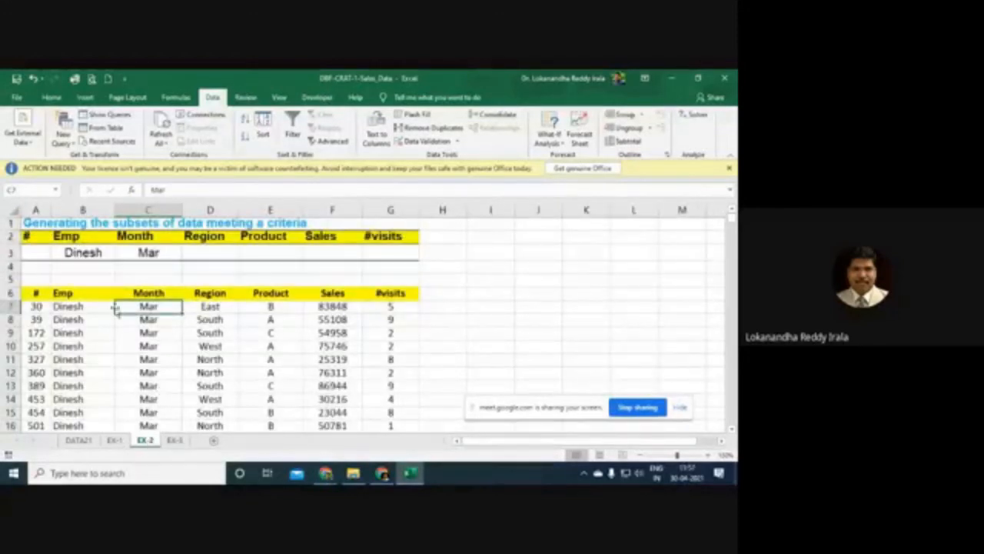
pyautogui.click(119, 338)
pyautogui.moveTo(39, 223); pyautogui.dragTo(392, 422)
pyautogui.click(187, 317)
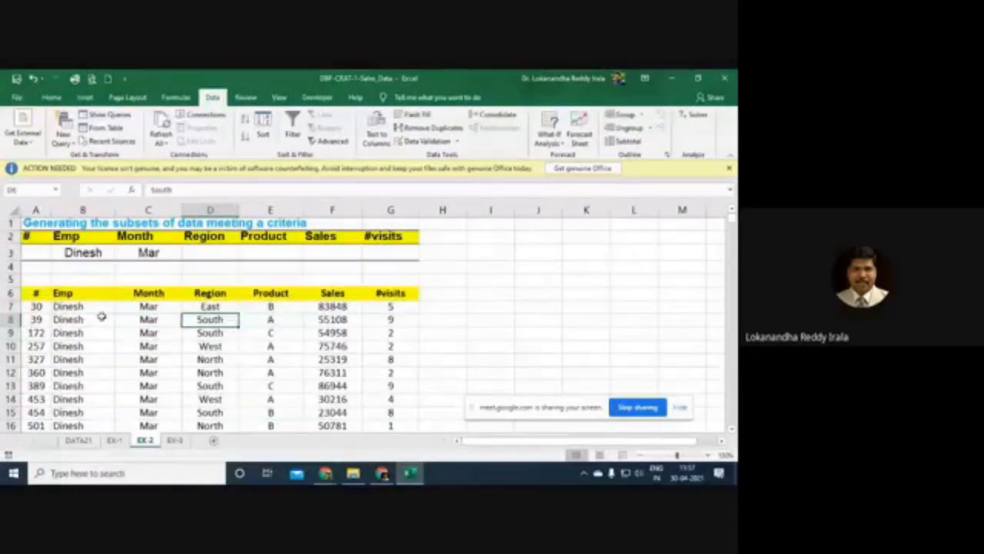
pyautogui.scroll(-2, 104, 318)
pyautogui.scroll(2, 104, 315)
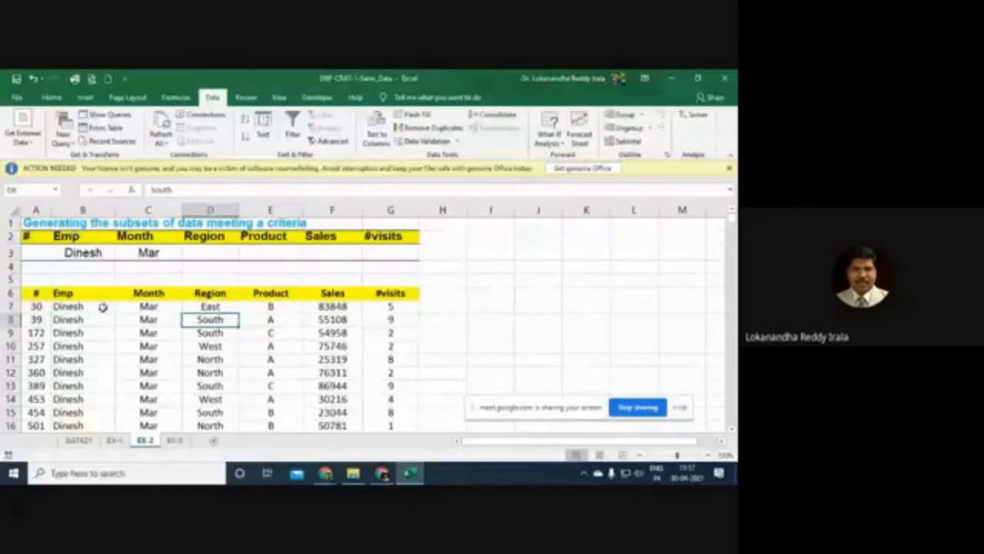
pyautogui.click(329, 138)
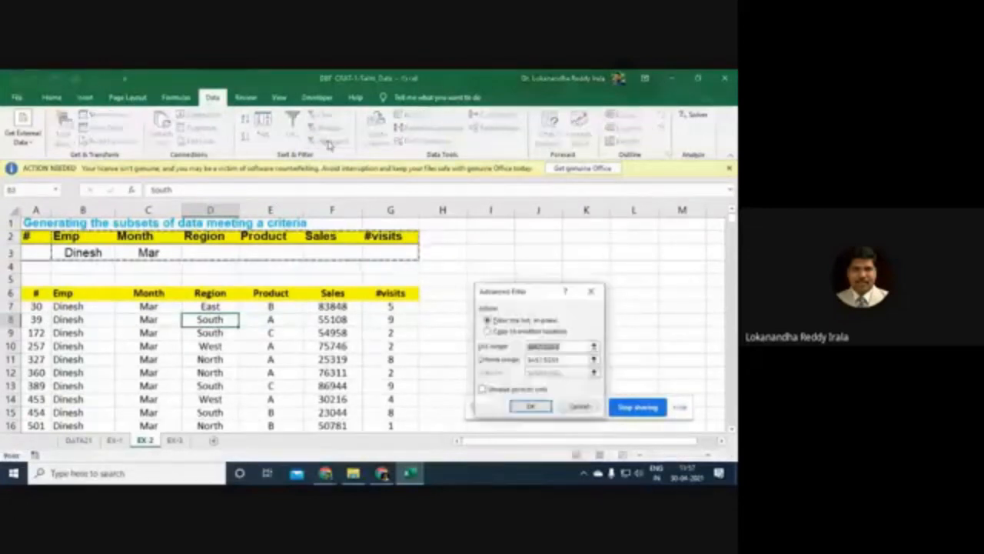
pyautogui.click(580, 406)
# Step: Try to enter a FILTER formula in cell A8 below the output headers on sheet EX-3
pyautogui.click(175, 440)
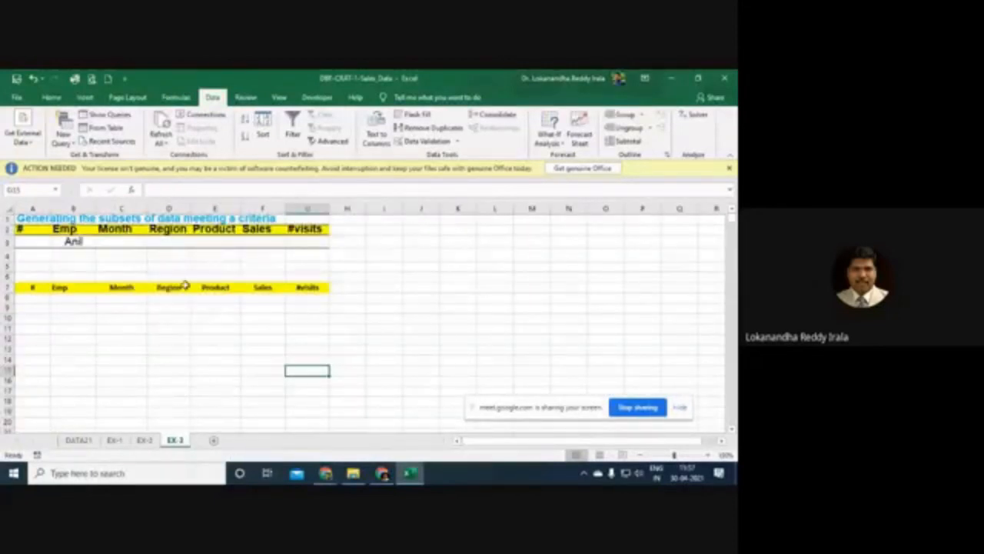
pyautogui.scroll(1, 36, 259)
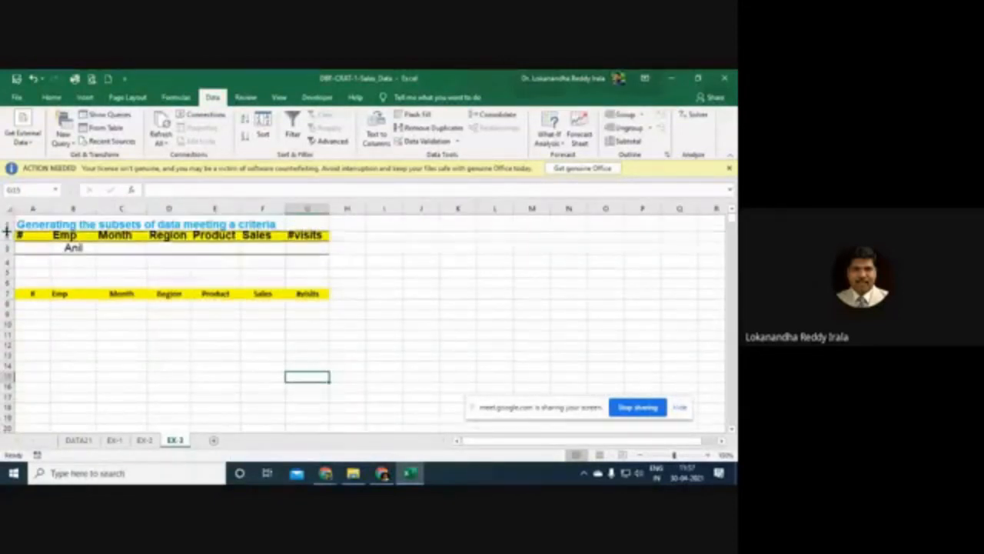
pyautogui.click(38, 306)
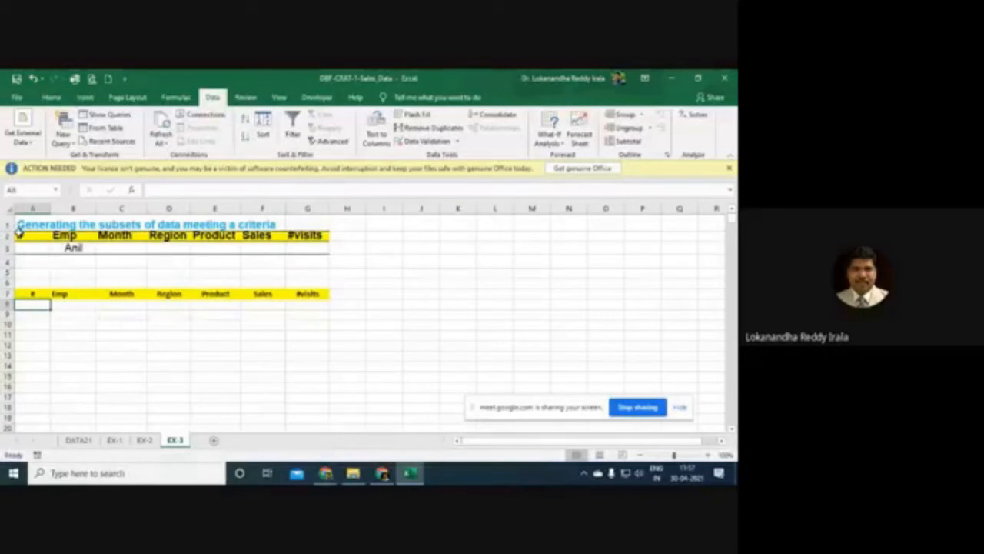
pyautogui.moveTo(30, 293); pyautogui.dragTo(312, 295)
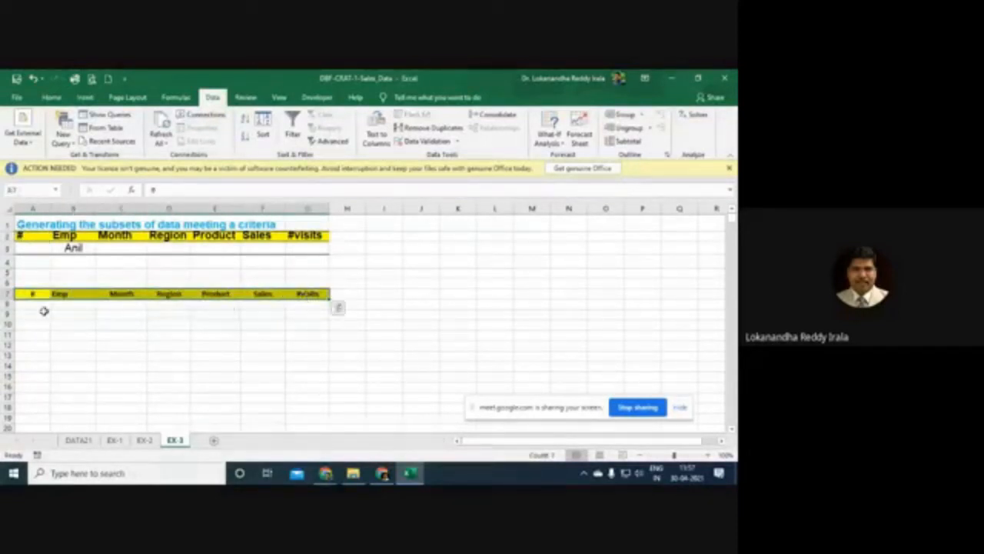
pyautogui.click(39, 304)
pyautogui.write('=FIL')
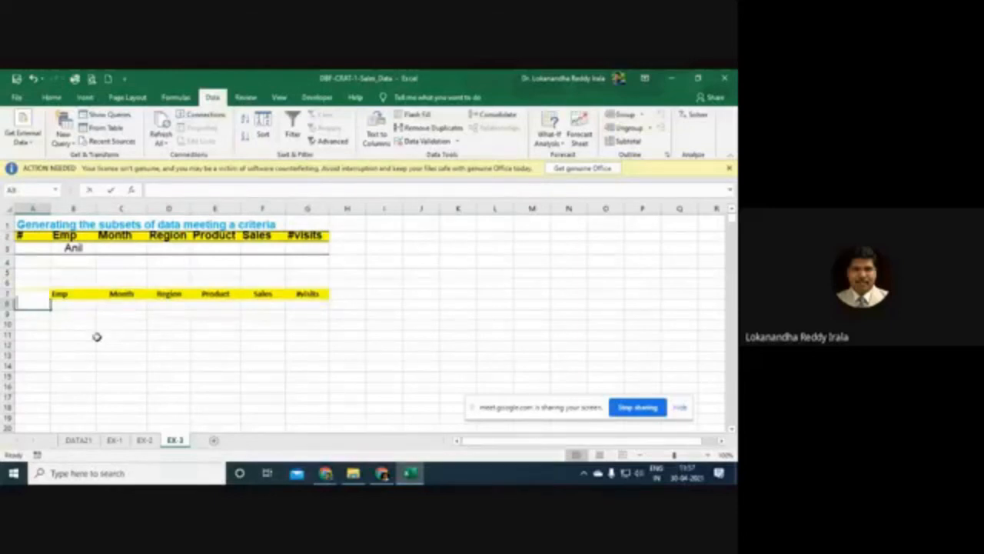
pyautogui.write('TER')
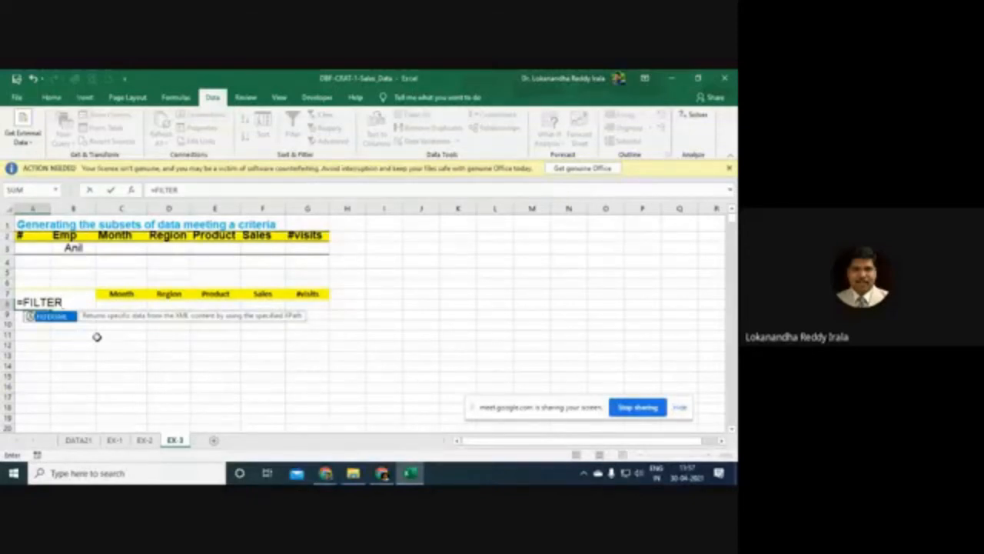
pyautogui.write('(')
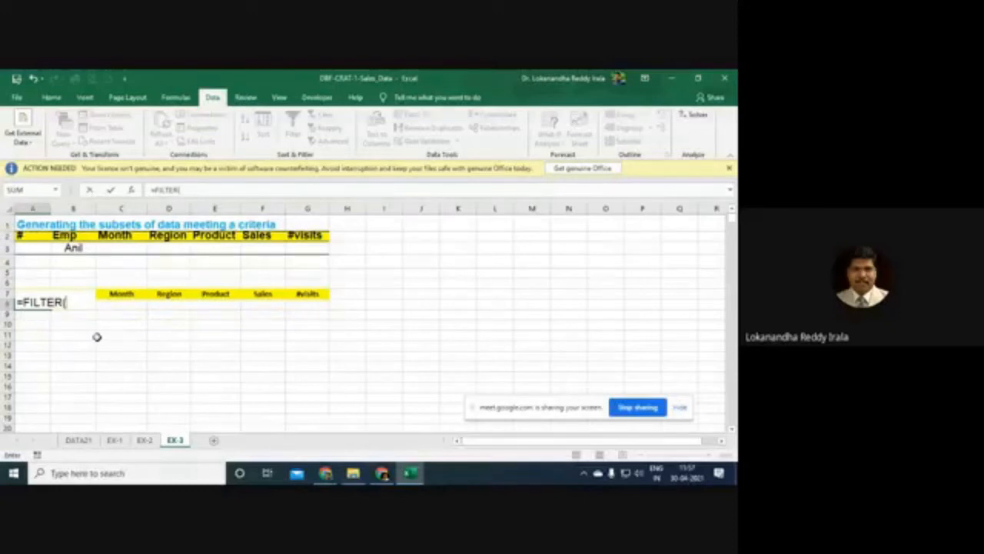
pyautogui.click(134, 191)
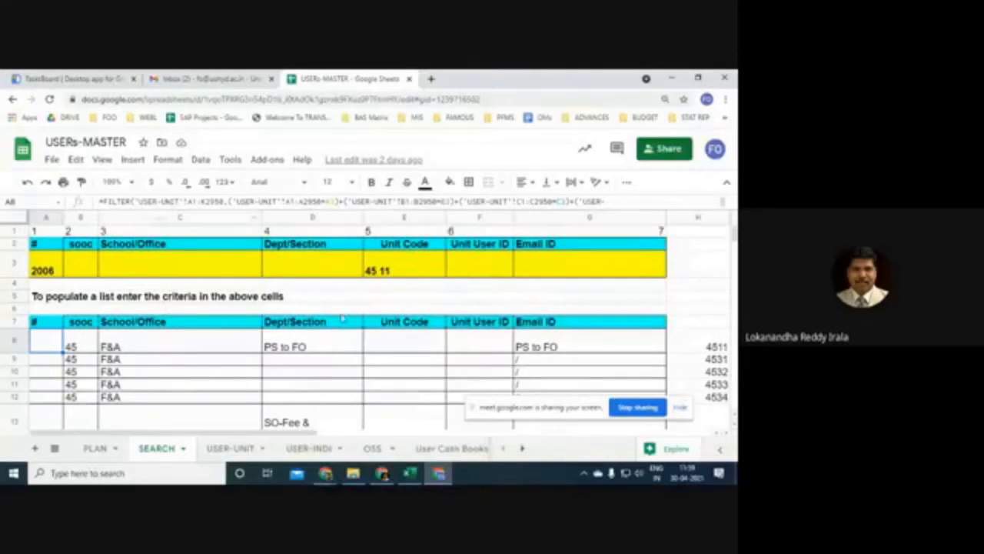
# Step: Widen the School/Office column on the USER-UNIT sheet of the USERs-MASTER Google Sheets file
pyautogui.click(222, 448)
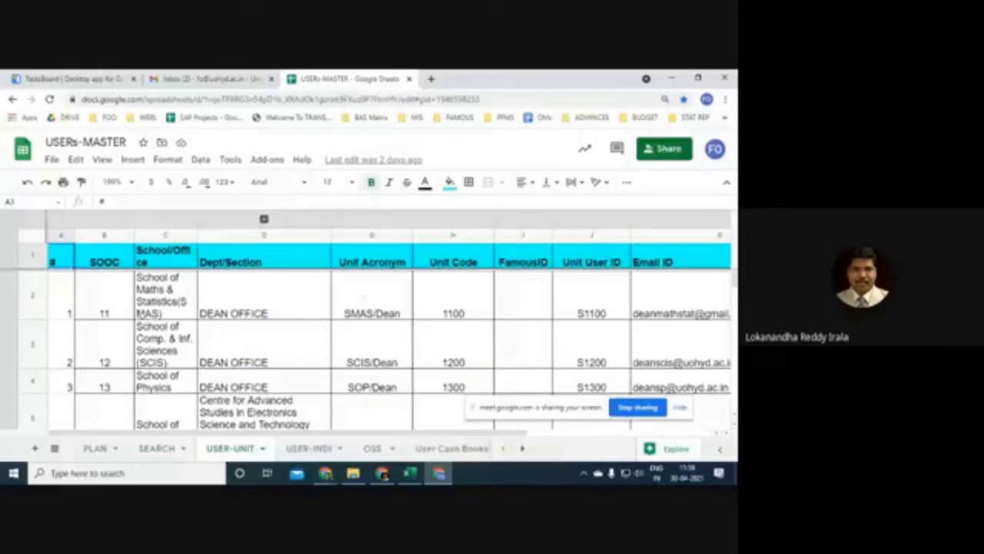
pyautogui.click(166, 291)
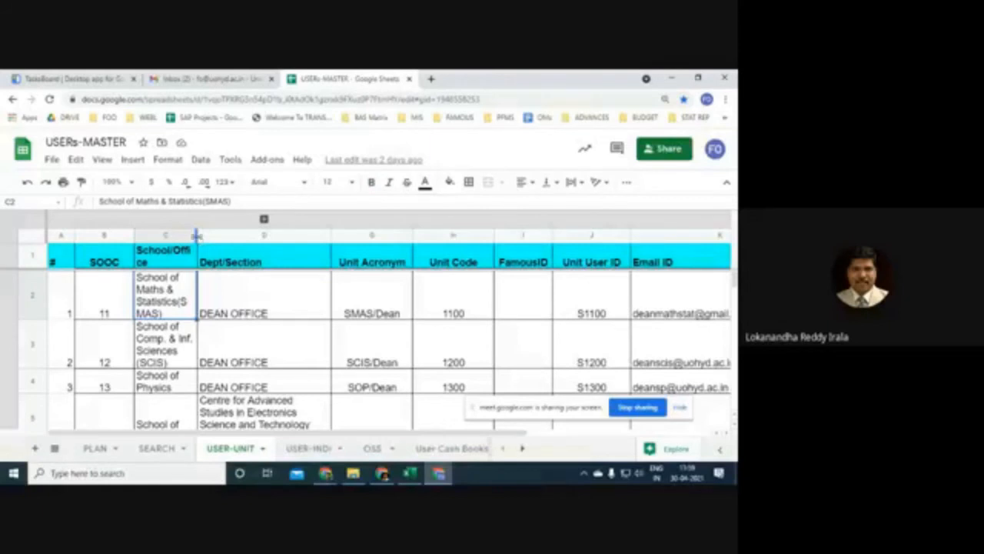
pyautogui.moveTo(196, 235); pyautogui.dragTo(235, 251)
# Step: Examine the Dept/Section, Unit Acronym, Unit Code, Unit User ID and Email ID columns throughout the USER-UNIT records
pyautogui.click(275, 277)
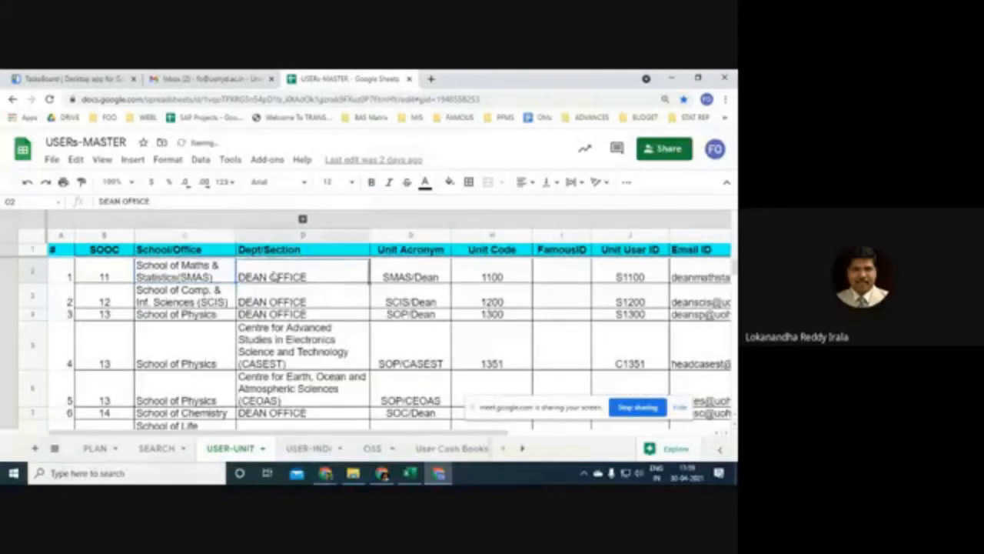
pyautogui.click(419, 277)
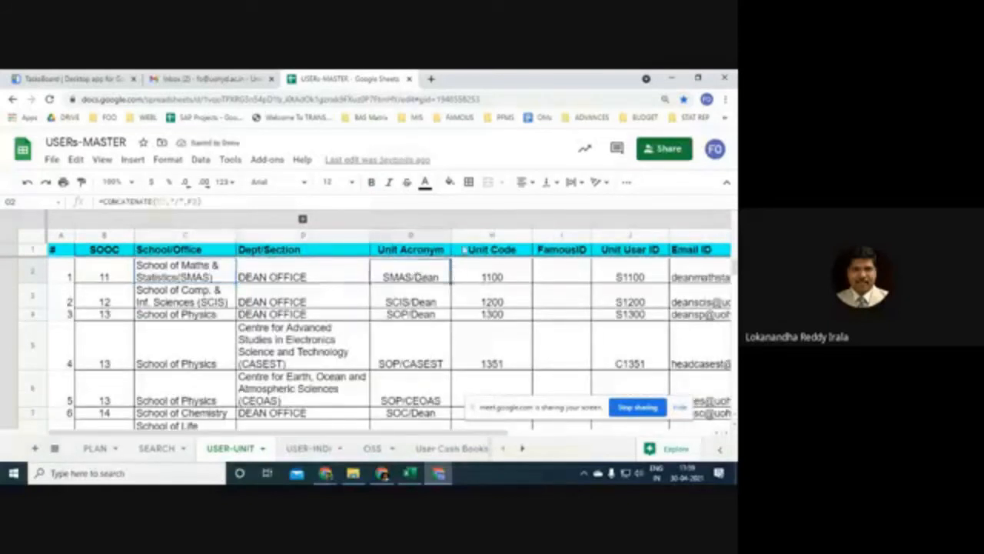
pyautogui.click(500, 272)
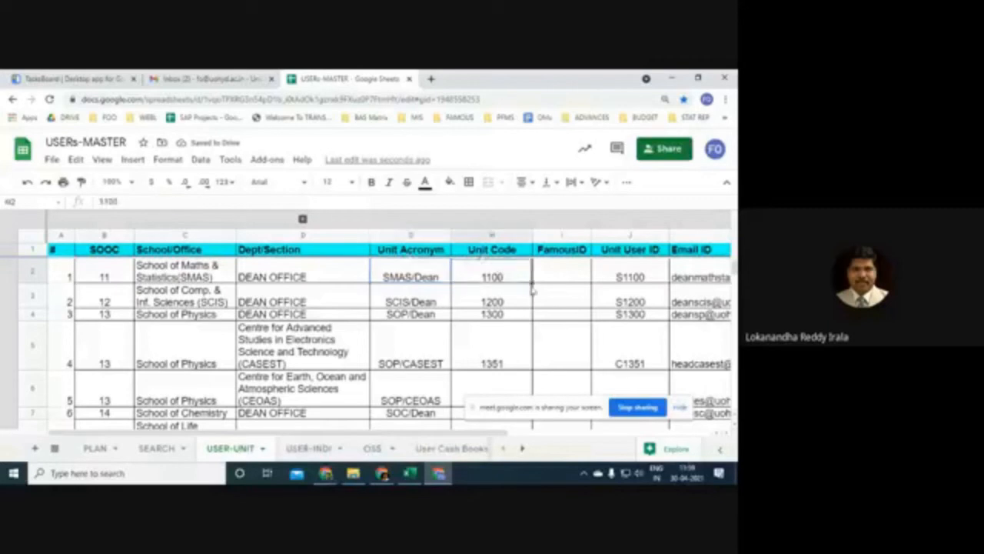
pyautogui.click(603, 283)
pyautogui.press('Right')
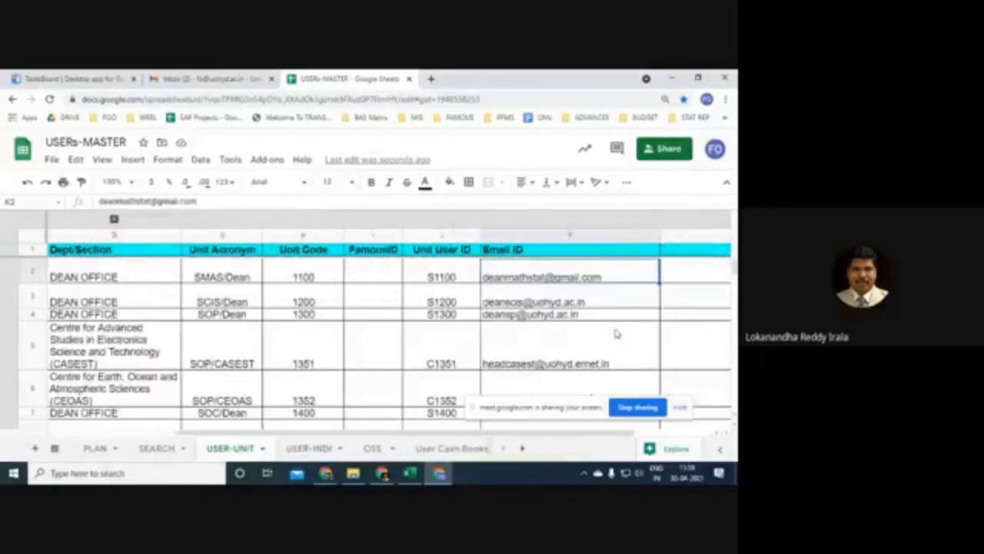
pyautogui.scroll(-5, 387, 334)
pyautogui.scroll(-15, 290, 335)
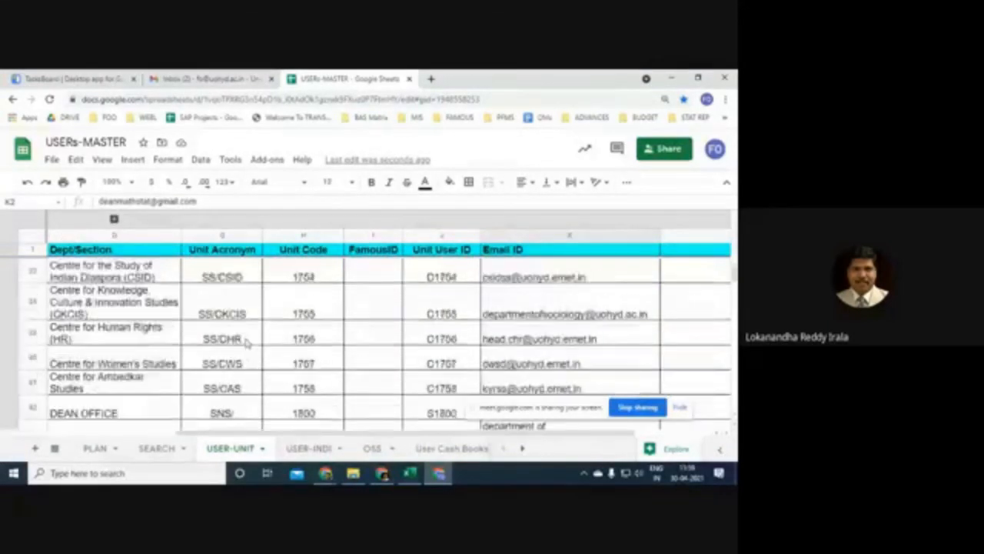
pyautogui.scroll(-8, 243, 328)
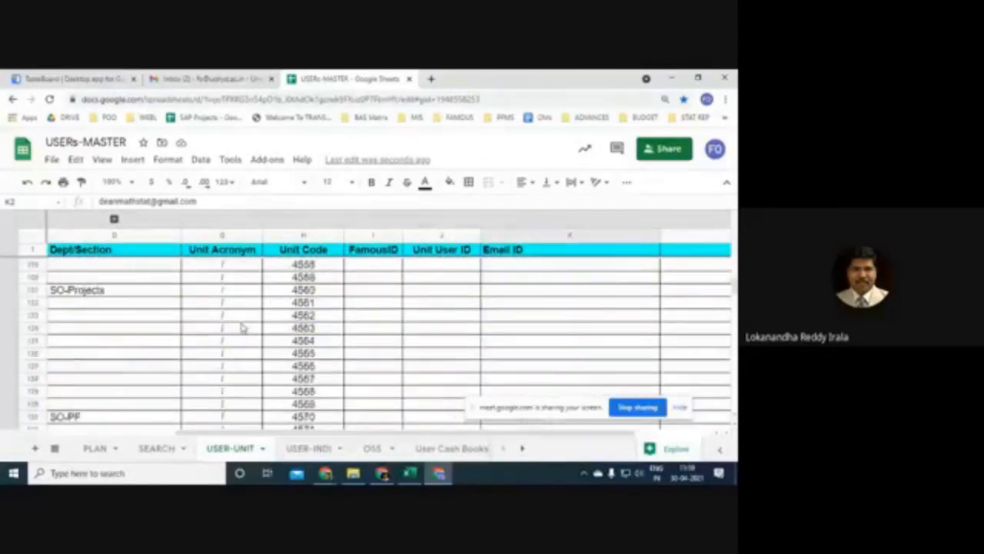
pyautogui.scroll(12, 243, 328)
pyautogui.scroll(15, 243, 328)
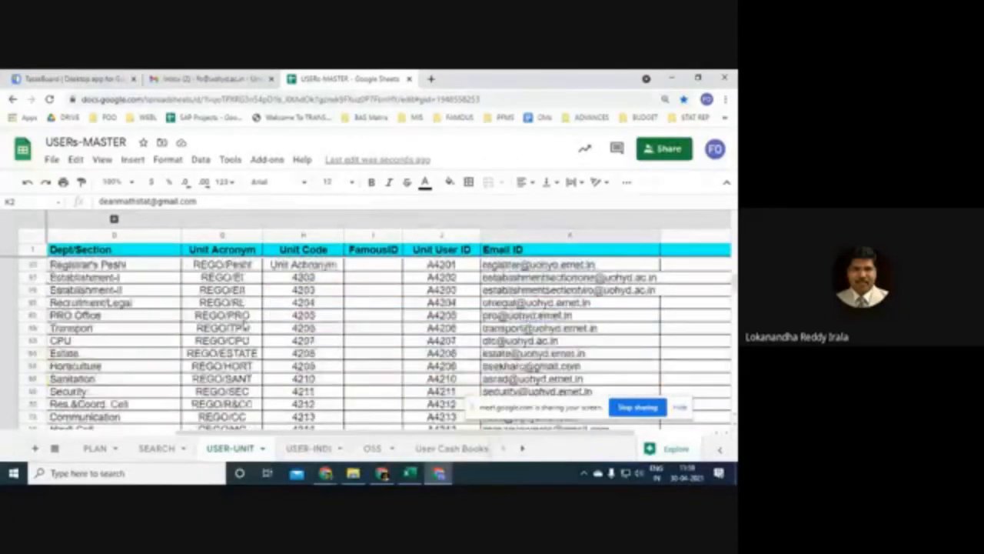
# Step: Clear the criteria cells A3:E3 on the SEARCH sheet and review the list below them
pyautogui.click(163, 449)
pyautogui.moveTo(47, 269); pyautogui.dragTo(391, 270)
pyautogui.press('Delete')
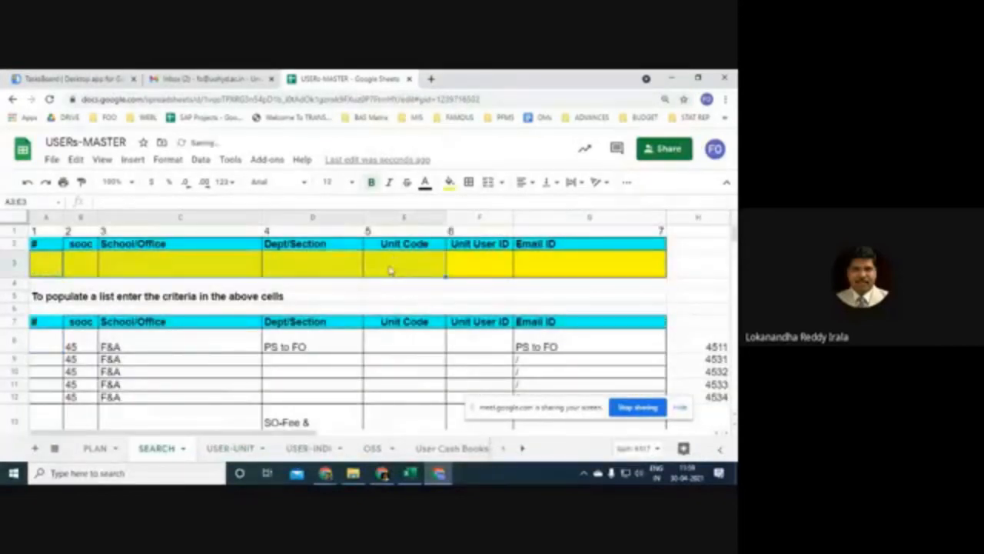
pyautogui.click(330, 296)
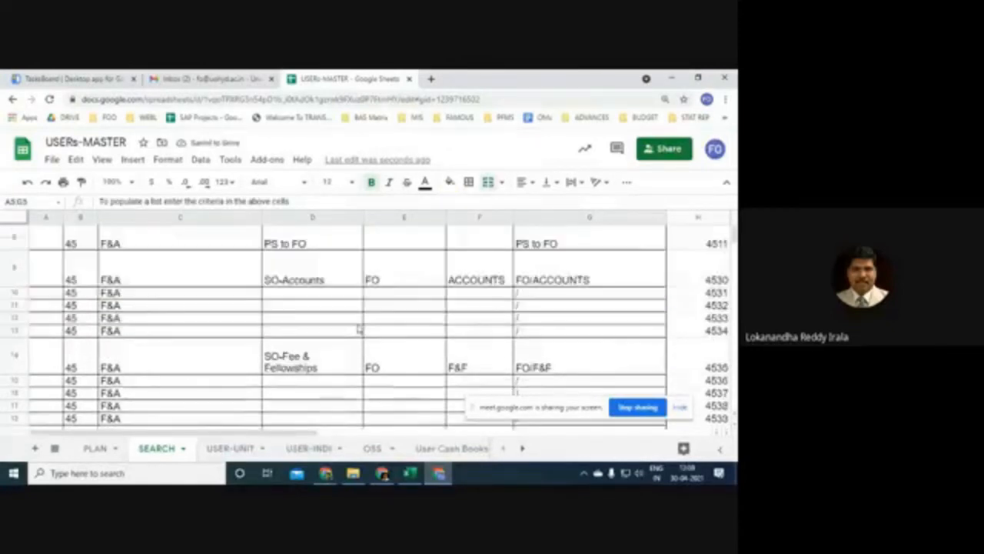
pyautogui.scroll(-3, 286, 308)
pyautogui.scroll(2, 319, 345)
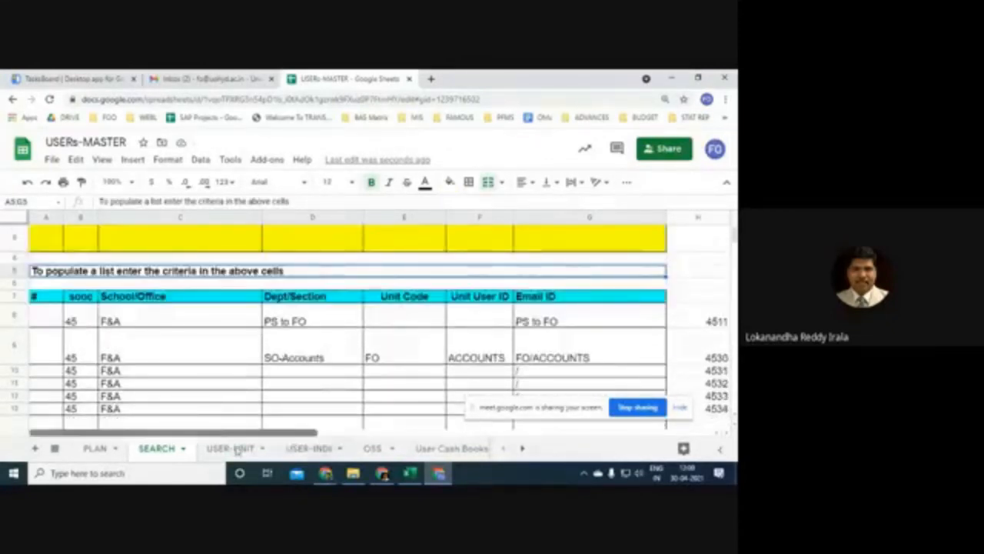
pyautogui.scroll(1, 205, 345)
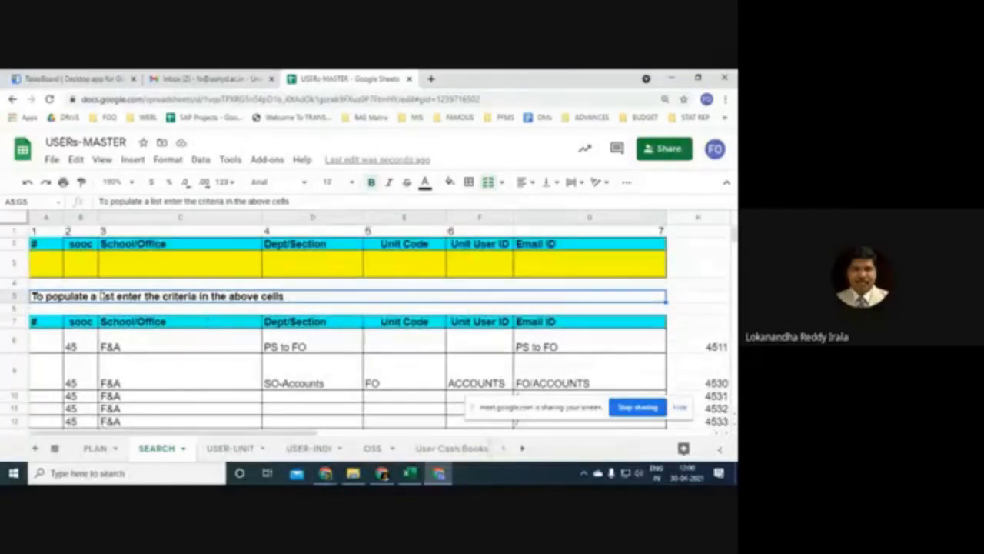
# Step: Set the Unit Code criterion in E3 on the SEARCH sheet to 1100 and review the populated list
pyautogui.click(385, 264)
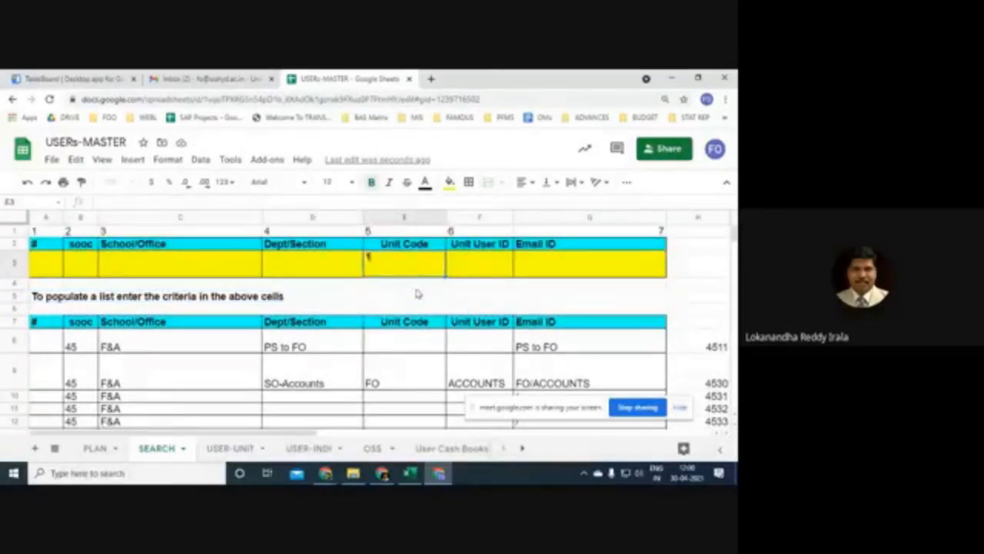
pyautogui.write('1100')
pyautogui.press('Return')
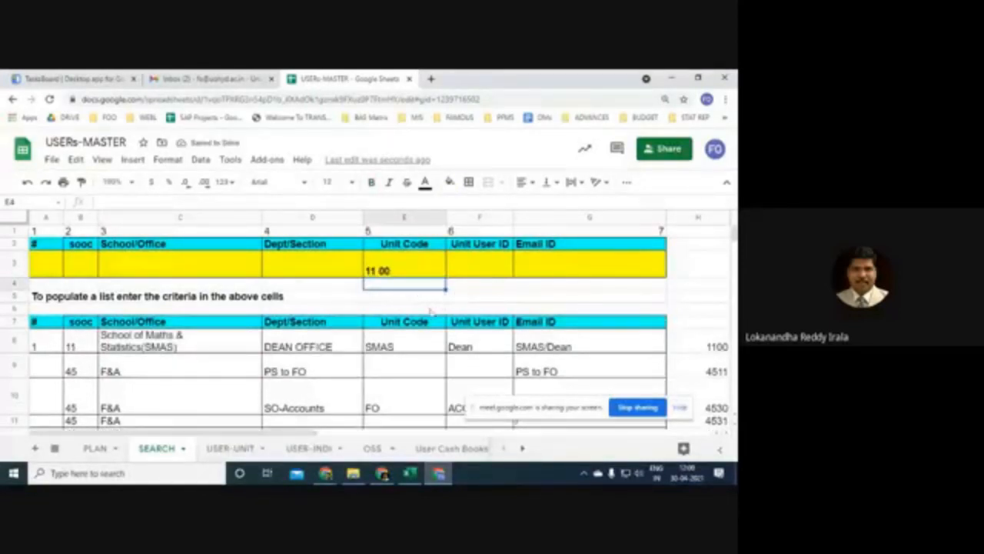
pyautogui.scroll(-5, 408, 365)
pyautogui.scroll(-6, 410, 358)
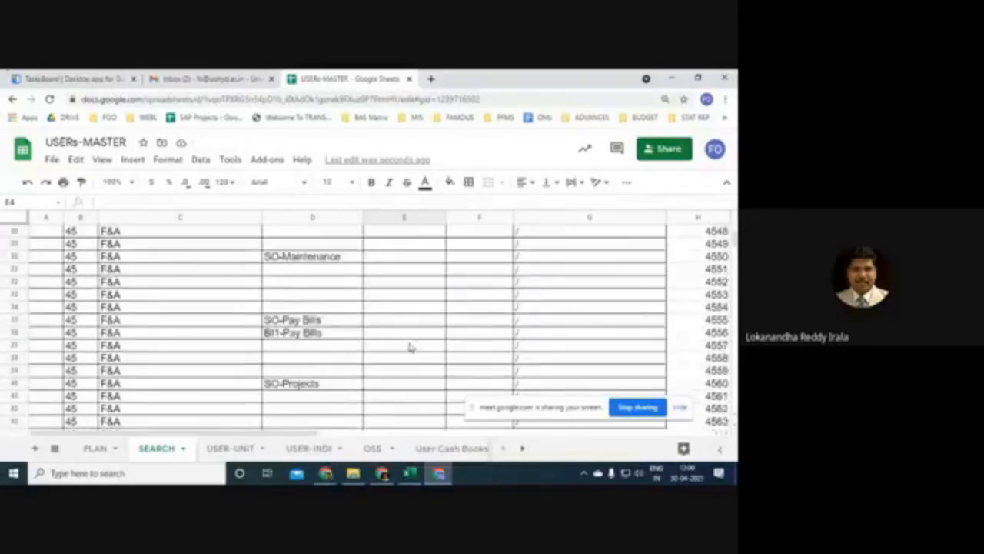
pyautogui.scroll(10, 411, 344)
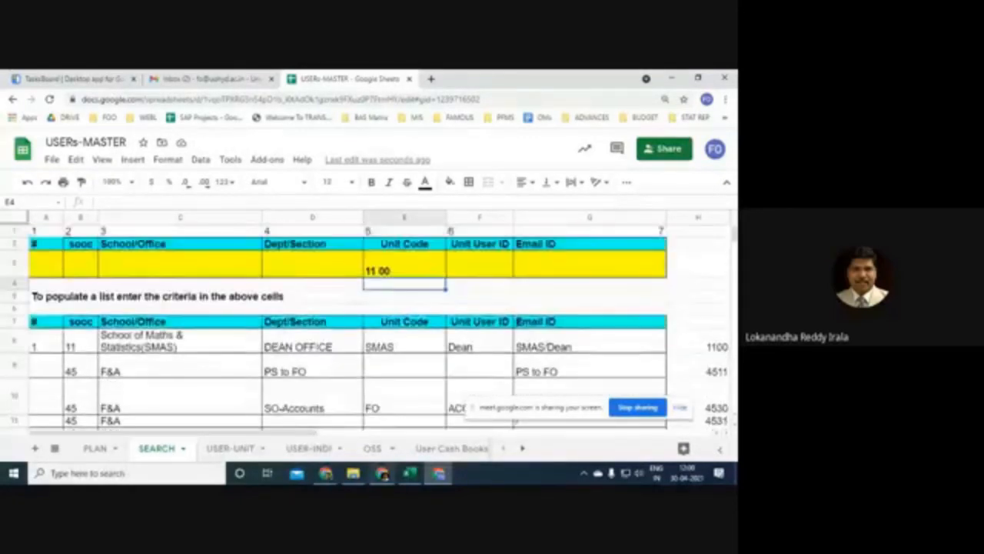
# Step: Switch to the CF-PREX-1-Sales_Data-2 spreadsheet in Google Sheets
pyautogui.click(410, 473)
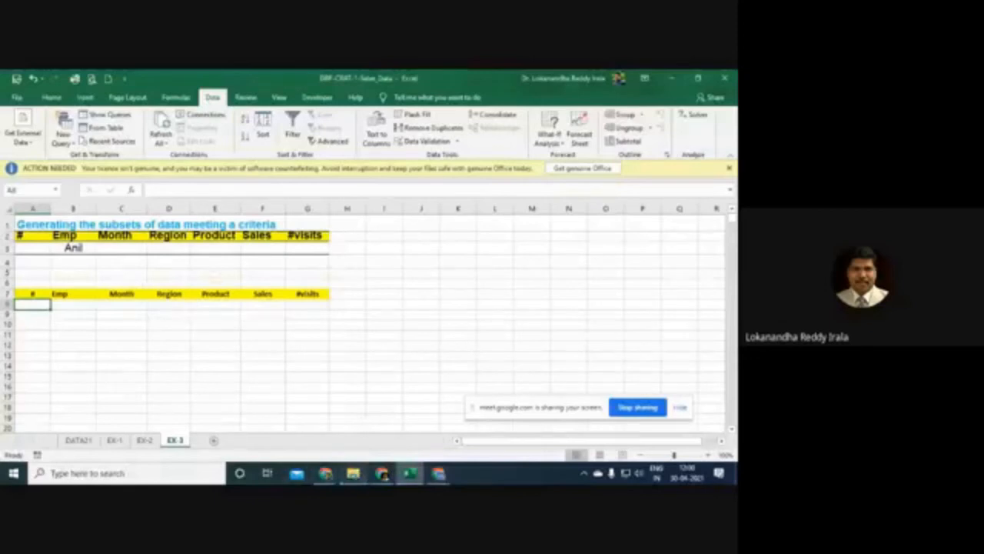
pyautogui.click(326, 473)
pyautogui.click(258, 435)
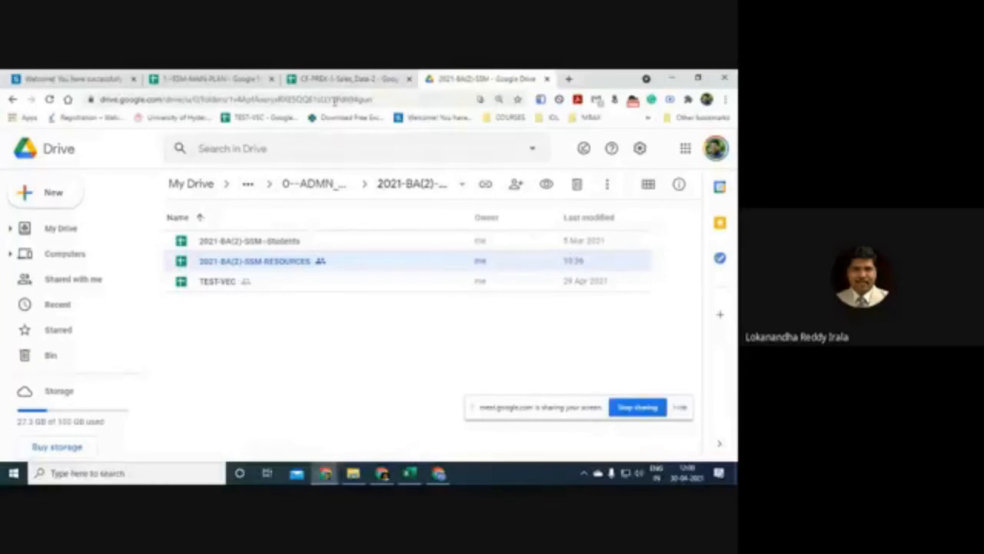
pyautogui.click(355, 78)
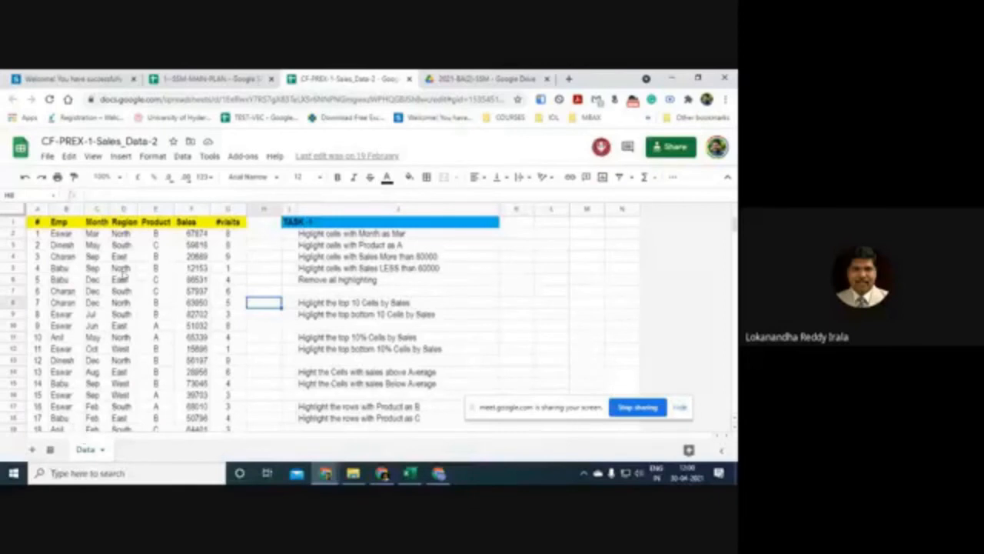
# Step: Copy the header row and first record (A1:G2) from the Data sheet into A1 of a new sheet
pyautogui.moveTo(46, 225); pyautogui.dragTo(231, 238)
pyautogui.hotkey('ctrl', 'c')
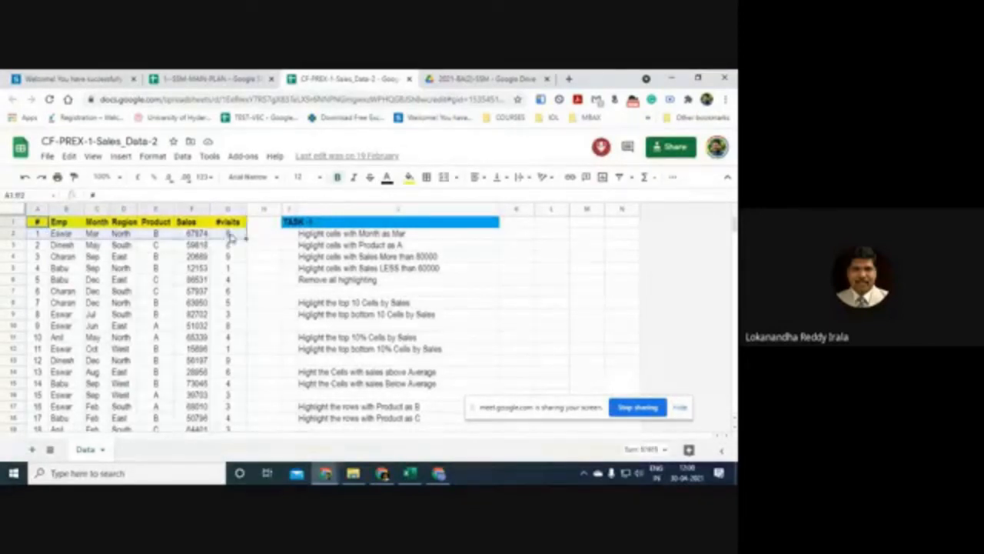
pyautogui.click(31, 449)
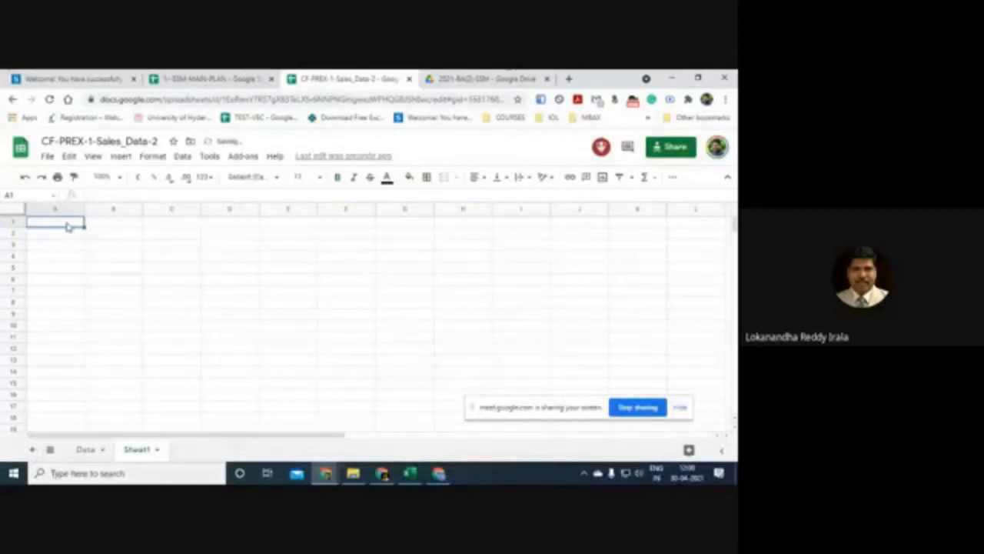
pyautogui.hotkey('ctrl', 'v')
pyautogui.click(206, 296)
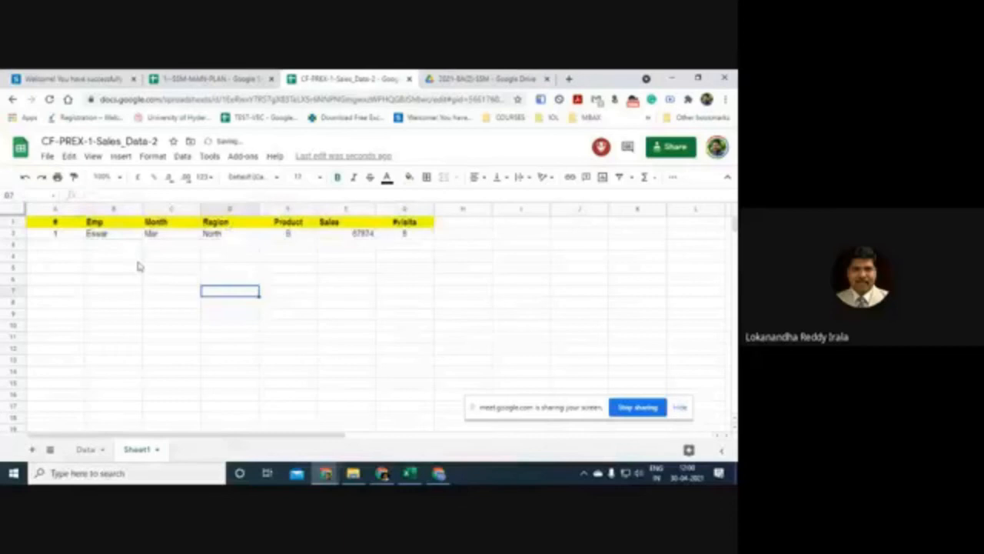
# Step: Copy the header row A1:G1 on Sheet1 to row 5, starting at cell A5
pyautogui.click(75, 270)
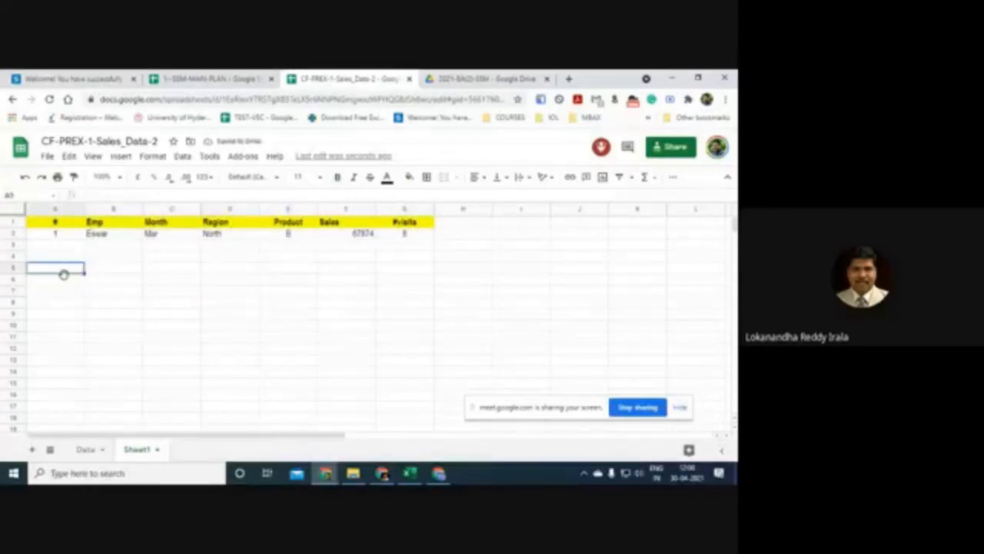
pyautogui.moveTo(67, 223); pyautogui.dragTo(403, 227)
pyautogui.hotkey('ctrl', 'c')
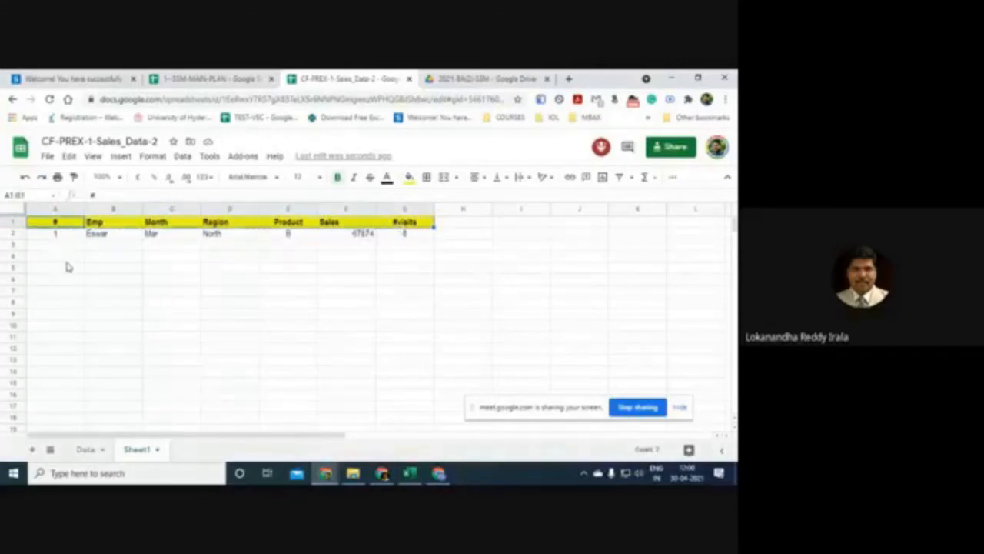
pyautogui.click(66, 269)
pyautogui.hotkey('ctrl', 'v')
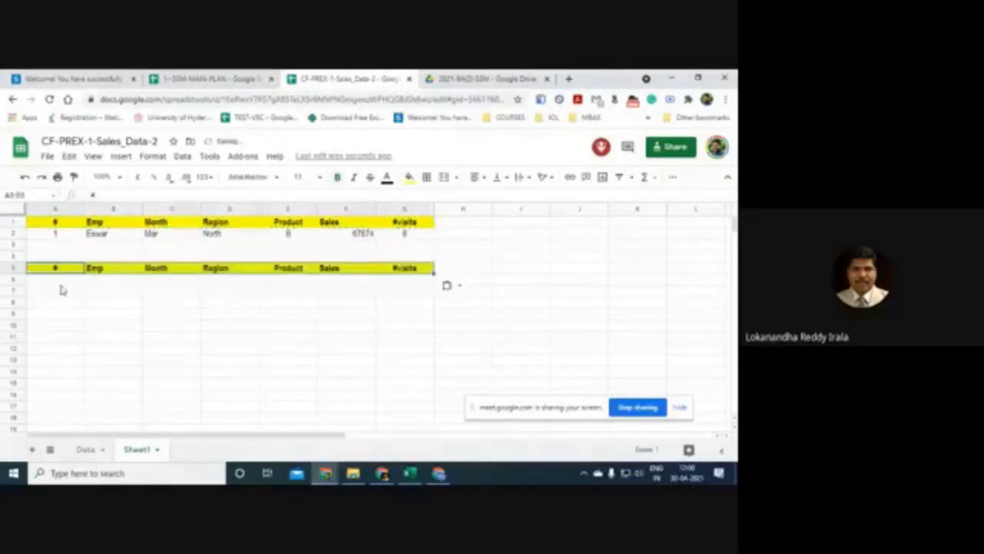
# Step: Start a FILTER formula in cell A6 of Sheet1 and show the function's syntax help
pyautogui.click(61, 281)
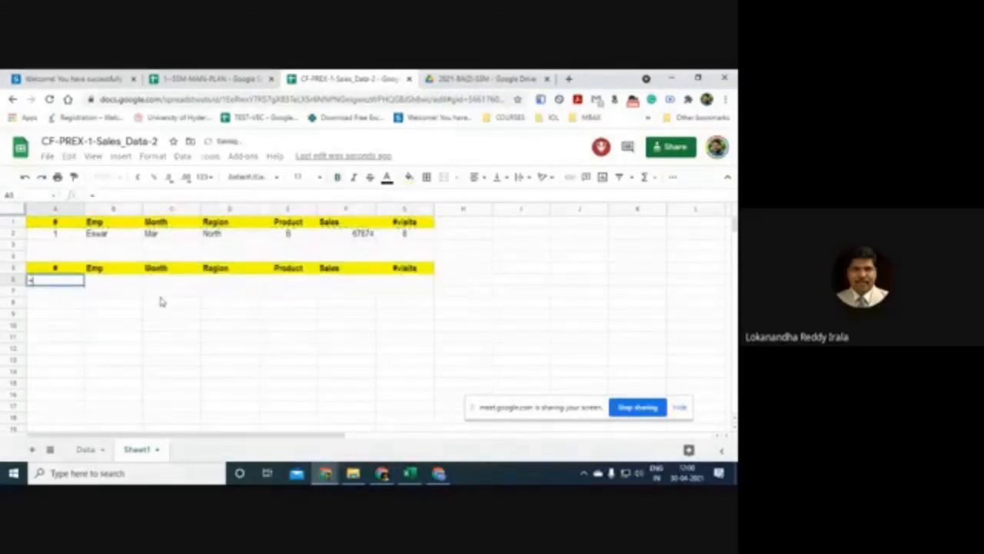
pyautogui.write('=FILTER')
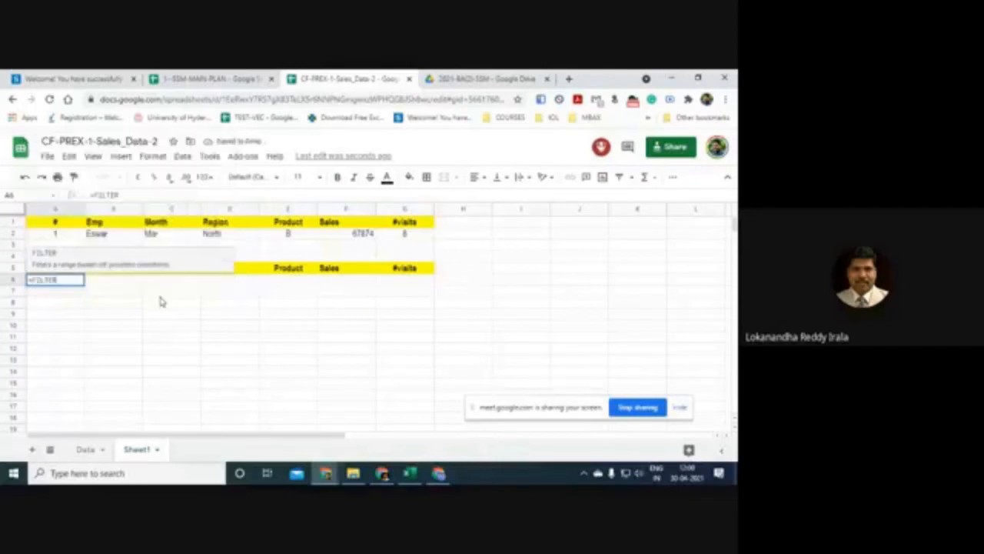
pyautogui.write('(')
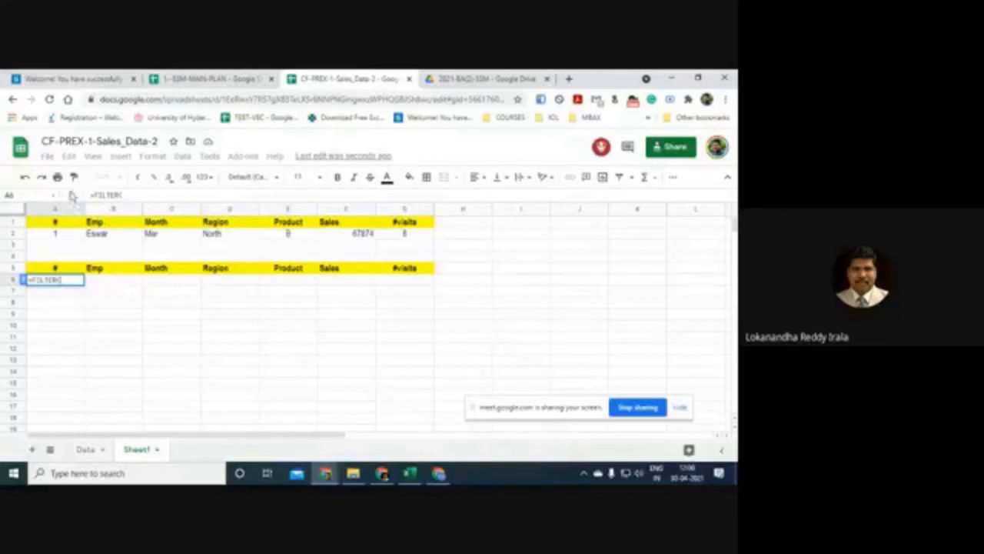
pyautogui.click(103, 196)
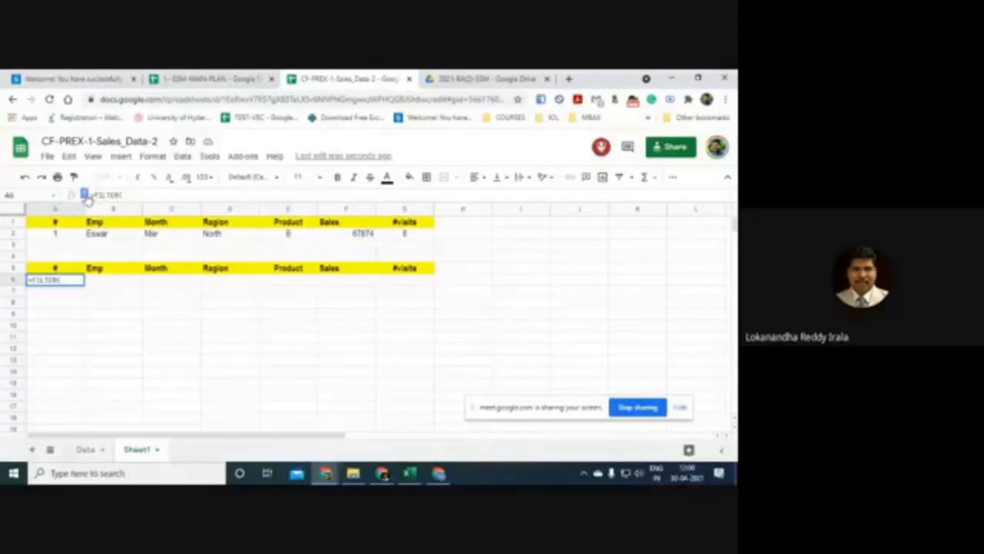
pyautogui.click(87, 197)
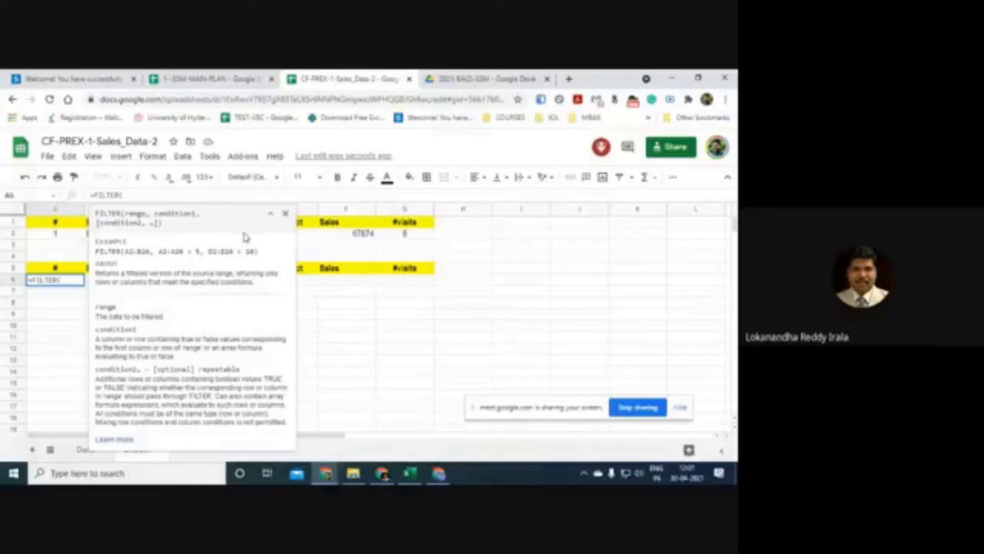
# Step: Select the whole sales table A1:G2001 on the Data sheet to establish its extent, and return to Sheet1
pyautogui.click(83, 450)
pyautogui.click(36, 256)
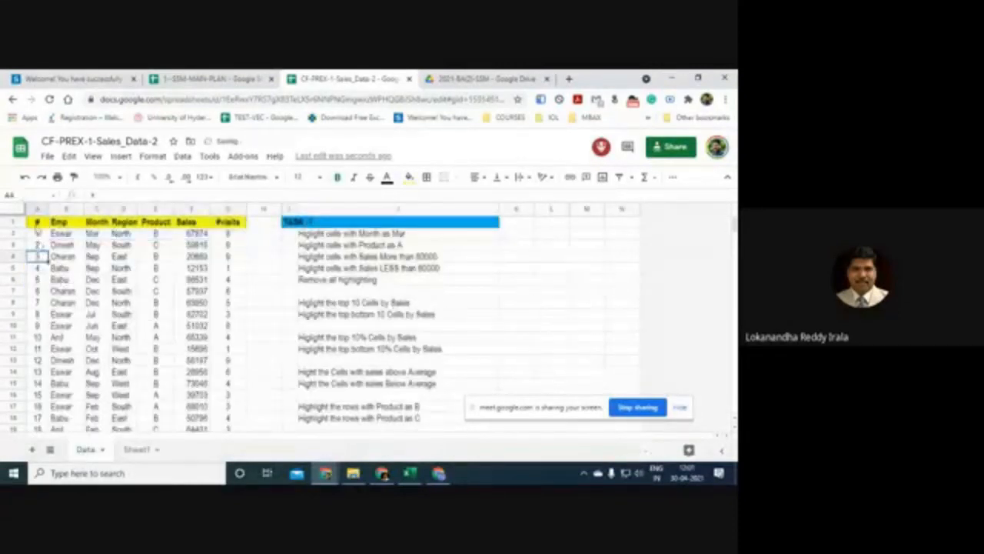
pyautogui.moveTo(156, 272); pyautogui.dragTo(234, 458)
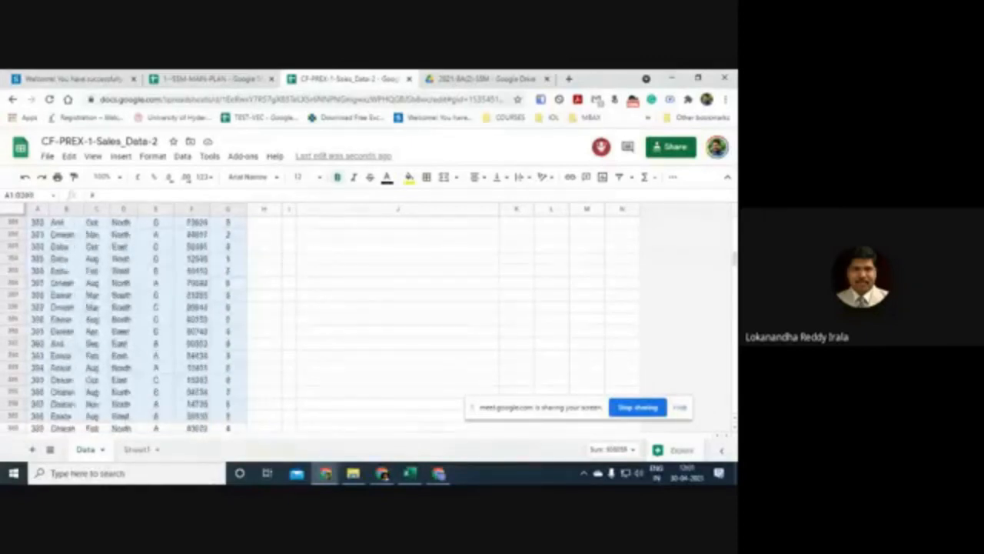
pyautogui.moveTo(234, 459); pyautogui.dragTo(234, 459)
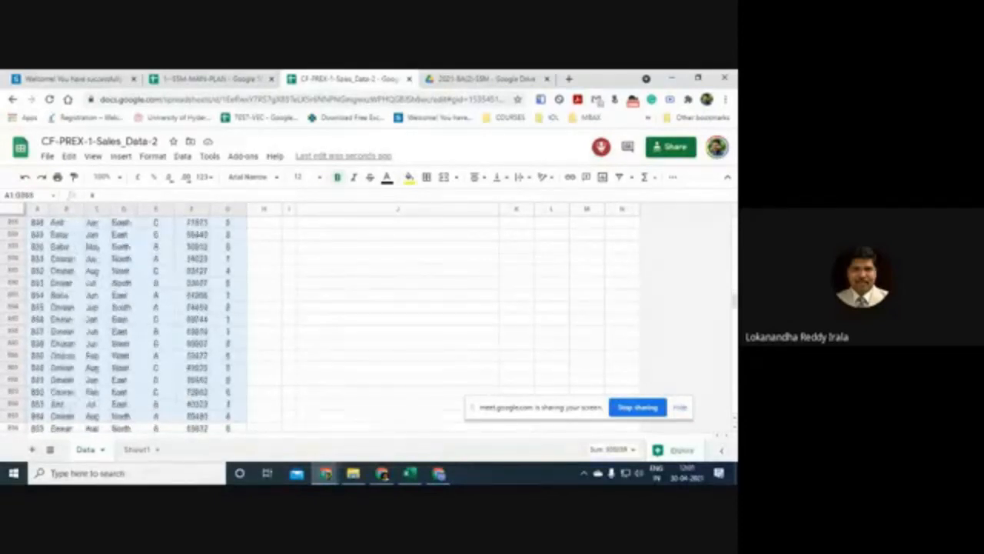
pyautogui.moveTo(234, 458); pyautogui.dragTo(235, 458)
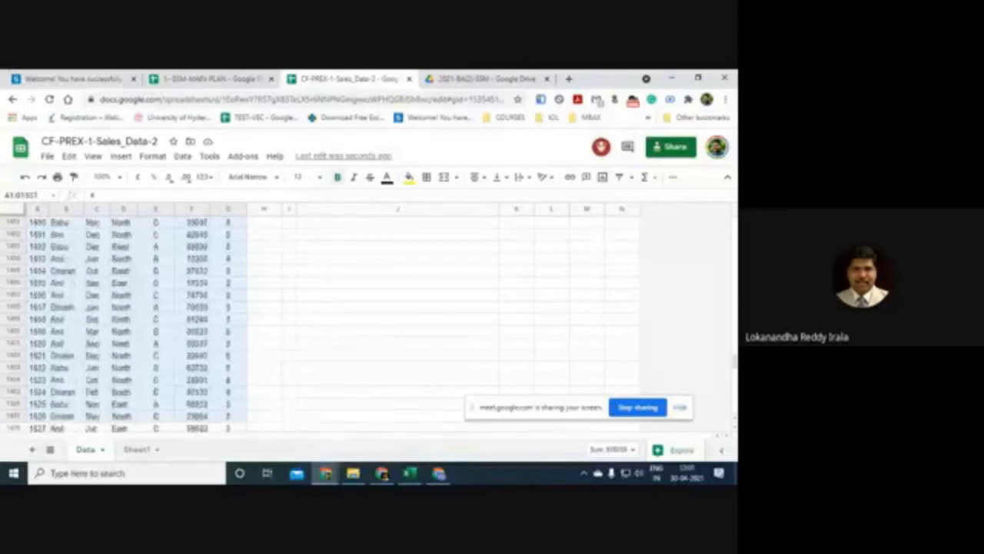
pyautogui.hotkey('shift', 'Down')
pyautogui.hotkey('shift', 'Down')
pyautogui.hotkey('shift', 'Down')
pyautogui.hotkey('shift', 'Down')
pyautogui.hotkey('shift', 'Down')
pyautogui.hotkey('shift', 'Down')
pyautogui.hotkey('shift', 'Down')
pyautogui.hotkey('shift', 'Down')
pyautogui.hotkey('shift', 'Down')
pyautogui.hotkey('shift', 'Down')
pyautogui.hotkey('shift', 'Down')
pyautogui.hotkey('shift', 'Down')
pyautogui.hotkey('shift', 'Down')
pyautogui.hotkey('shift', 'Down')
pyautogui.hotkey('shift', 'Down')
pyautogui.hotkey('shift', 'Down')
pyautogui.hotkey('shift', 'Down')
pyautogui.hotkey('shift', 'Down')
pyautogui.hotkey('shift', 'Down')
pyautogui.hotkey('shift', 'Down')
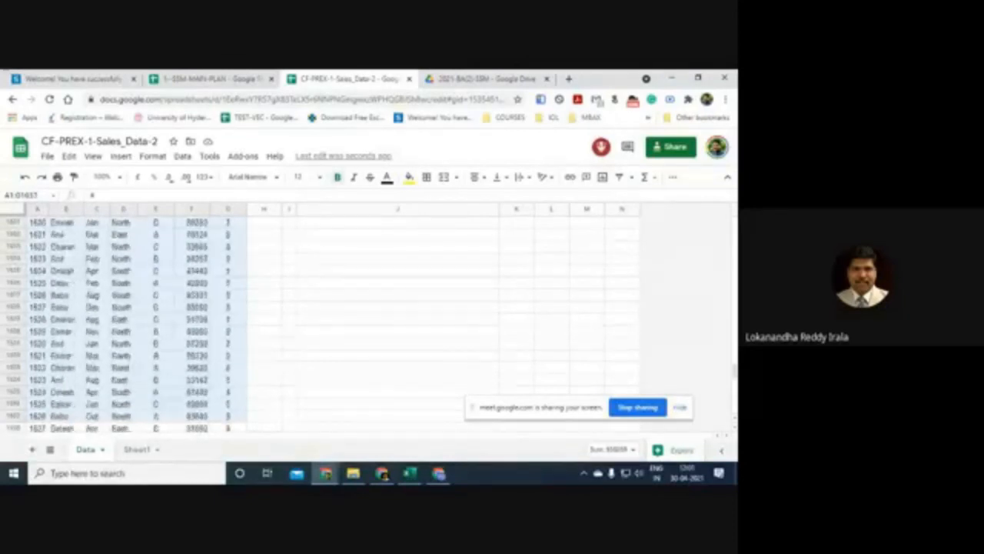
pyautogui.hotkey('shift', 'Down')
pyautogui.hotkey('shift', 'Down')
pyautogui.hotkey('shift', 'Down')
pyautogui.hotkey('shift', 'Down')
pyautogui.hotkey('shift', 'Down')
pyautogui.hotkey('shift', 'Down')
pyautogui.hotkey('shift', 'Down')
pyautogui.hotkey('shift', 'Down')
pyautogui.hotkey('shift', 'Down')
pyautogui.hotkey('shift', 'Down')
pyautogui.hotkey('shift', 'Down')
pyautogui.hotkey('shift', 'Down')
pyautogui.hotkey('shift', 'Down')
pyautogui.hotkey('shift', 'Down')
pyautogui.hotkey('shift', 'Down')
pyautogui.hotkey('shift', 'Down')
pyautogui.hotkey('shift', 'Down')
pyautogui.hotkey('shift', 'Down')
pyautogui.hotkey('shift', 'Down')
pyautogui.hotkey('shift', 'Down')
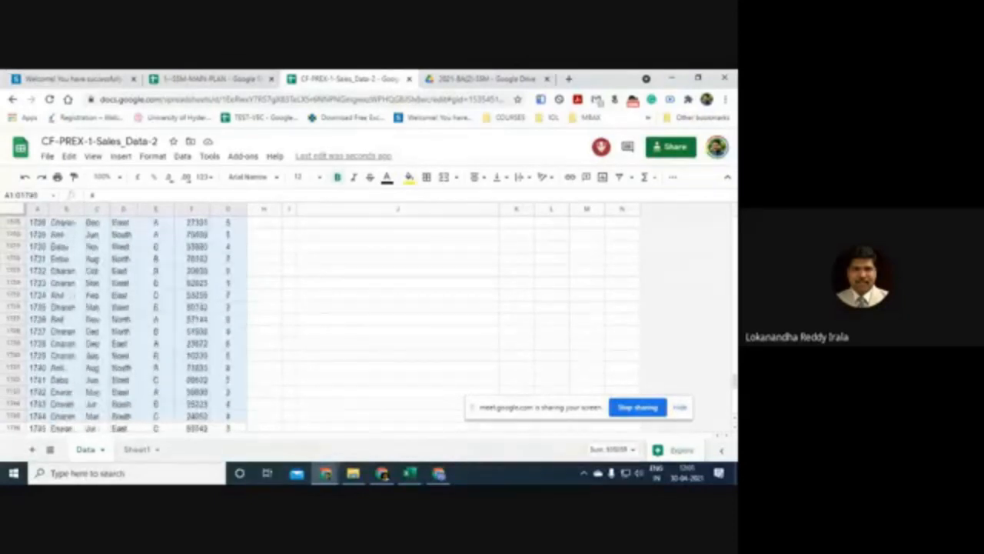
pyautogui.hotkey('shift', 'Down')
pyautogui.hotkey('shift', 'Down')
pyautogui.hotkey('shift', 'Down')
pyautogui.hotkey('shift', 'Down')
pyautogui.hotkey('shift', 'Down')
pyautogui.hotkey('shift', 'Down')
pyautogui.hotkey('shift', 'Down')
pyautogui.hotkey('shift', 'Down')
pyautogui.hotkey('shift', 'Down')
pyautogui.hotkey('shift', 'Down')
pyautogui.hotkey('shift', 'Down')
pyautogui.hotkey('shift', 'Down')
pyautogui.hotkey('shift', 'Down')
pyautogui.hotkey('shift', 'Down')
pyautogui.hotkey('shift', 'Down')
pyautogui.hotkey('shift', 'Down')
pyautogui.hotkey('shift', 'Down')
pyautogui.hotkey('shift', 'Down')
pyautogui.hotkey('shift', 'Down')
pyautogui.hotkey('shift', 'Down')
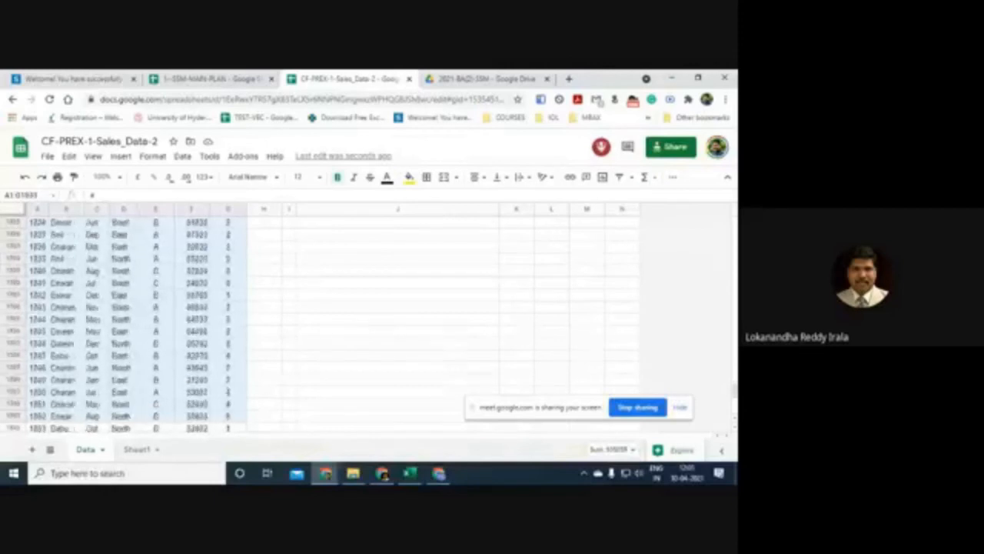
pyautogui.hotkey('shift', 'Down')
pyautogui.hotkey('shift', 'Down')
pyautogui.hotkey('shift', 'Down')
pyautogui.hotkey('shift', 'Down')
pyautogui.hotkey('shift', 'Down')
pyautogui.hotkey('shift', 'Down')
pyautogui.hotkey('shift', 'Down')
pyautogui.hotkey('shift', 'Down')
pyautogui.hotkey('shift', 'Down')
pyautogui.hotkey('shift', 'Down')
pyautogui.hotkey('shift', 'Down')
pyautogui.hotkey('shift', 'Down')
pyautogui.hotkey('shift', 'Down')
pyautogui.hotkey('shift', 'Down')
pyautogui.hotkey('shift', 'Down')
pyautogui.hotkey('shift', 'Down')
pyautogui.hotkey('shift', 'Down')
pyautogui.hotkey('shift', 'Down')
pyautogui.hotkey('shift', 'Down')
pyautogui.hotkey('shift', 'Down')
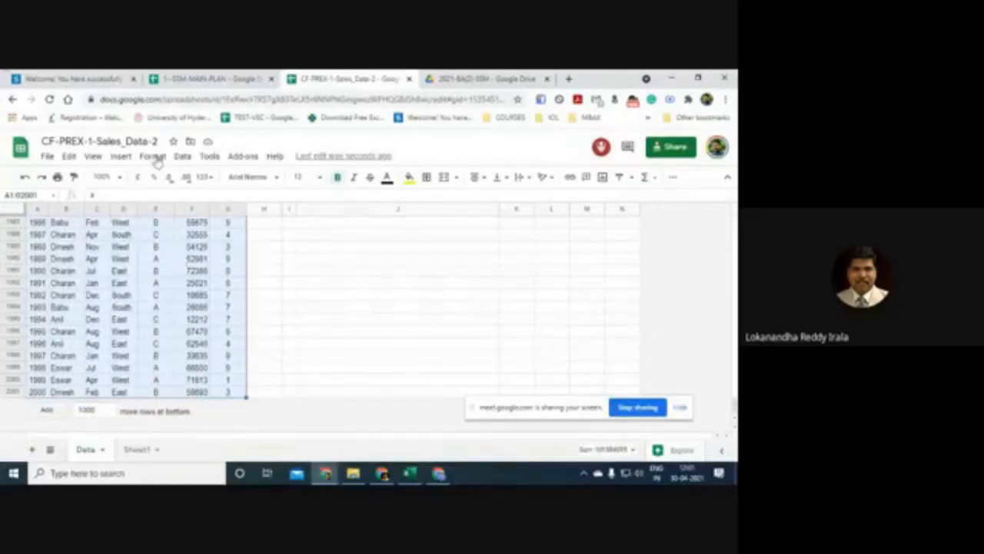
pyautogui.click(137, 449)
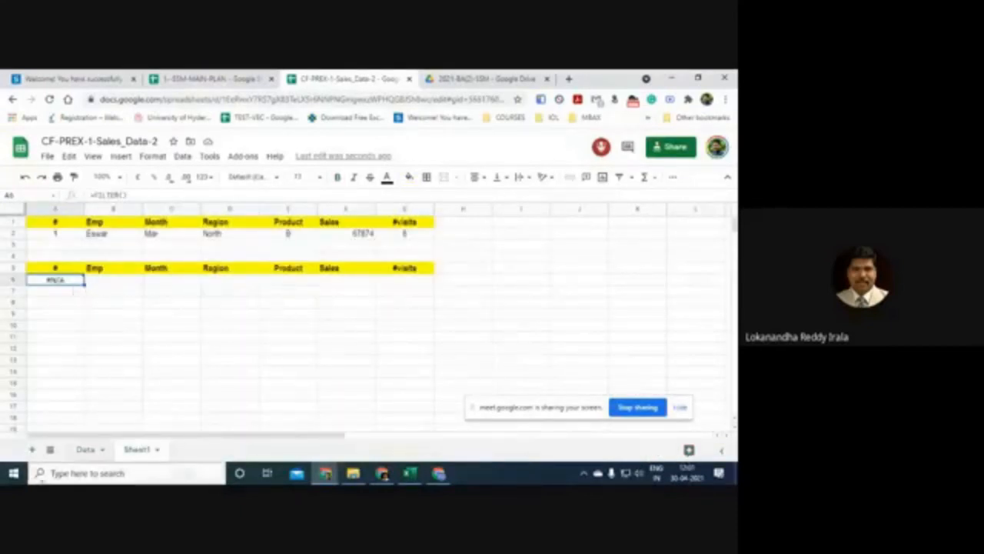
# Step: Check the final records on the Data sheet down to the last row, 2001
pyautogui.click(85, 449)
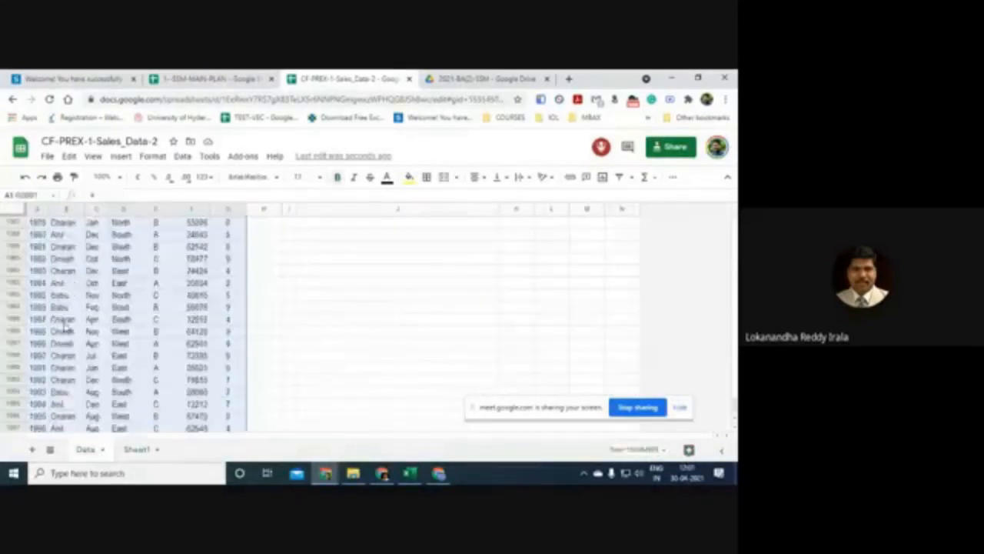
pyautogui.click(66, 296)
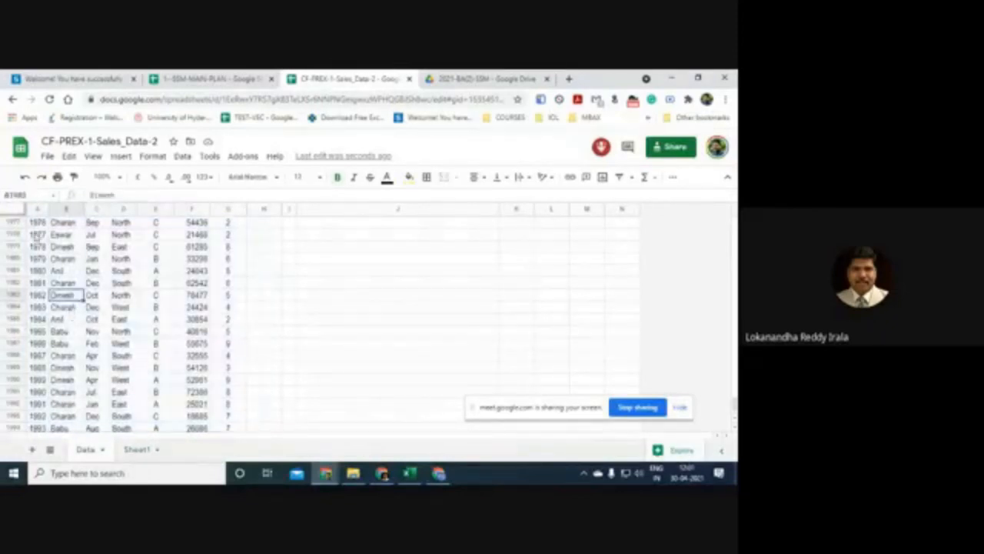
pyautogui.moveTo(37, 223); pyautogui.dragTo(138, 263)
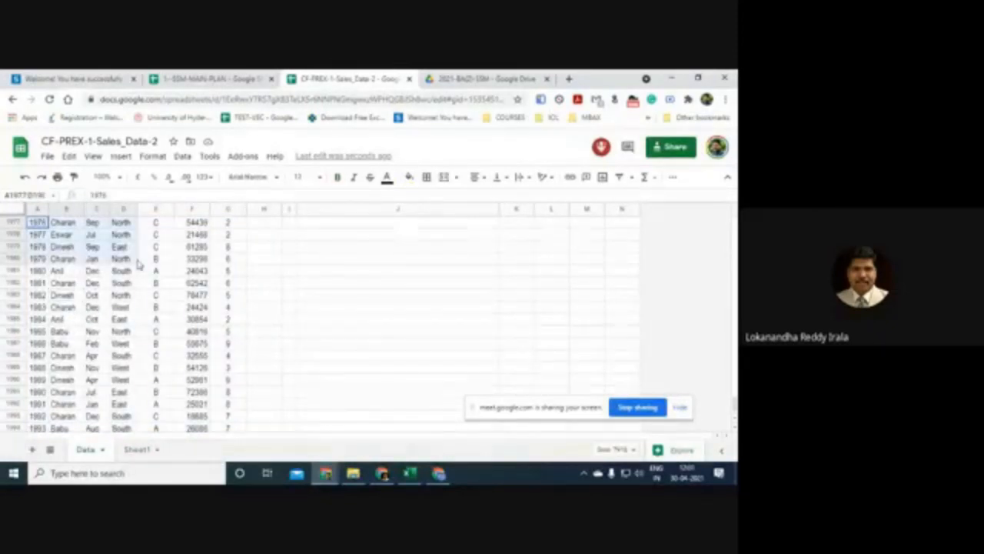
pyautogui.click(154, 259)
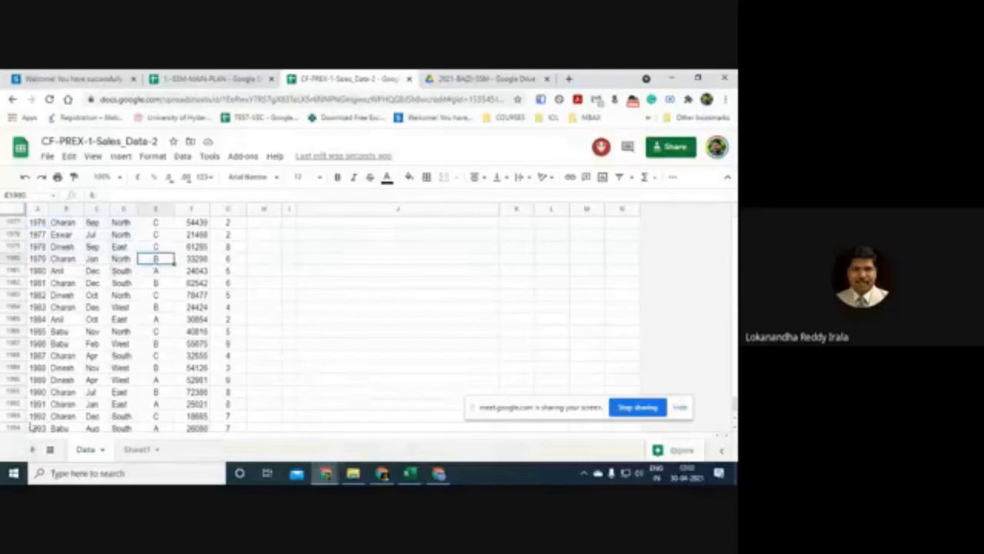
pyautogui.moveTo(34, 429); pyautogui.dragTo(224, 435)
pyautogui.scroll(-3, 224, 430)
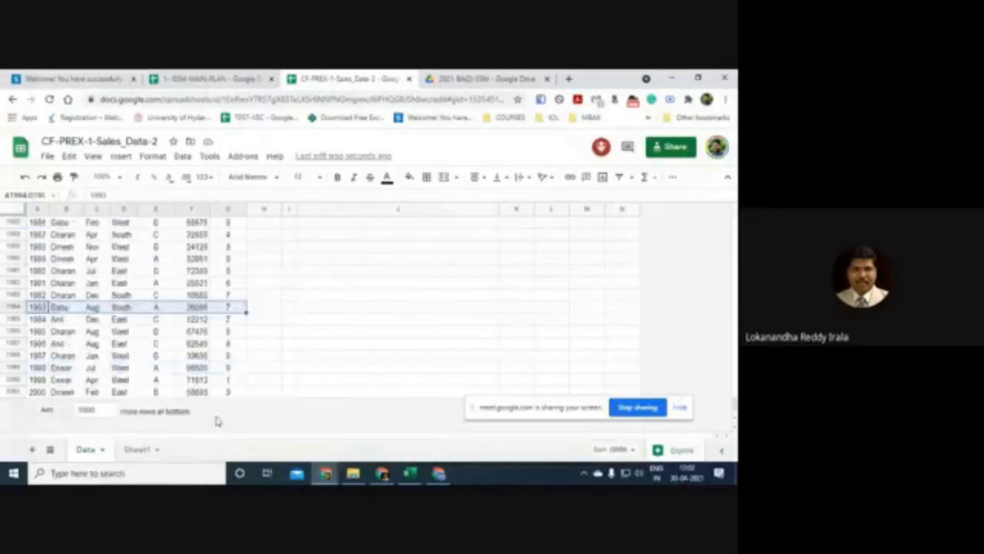
pyautogui.moveTo(39, 392); pyautogui.dragTo(225, 394)
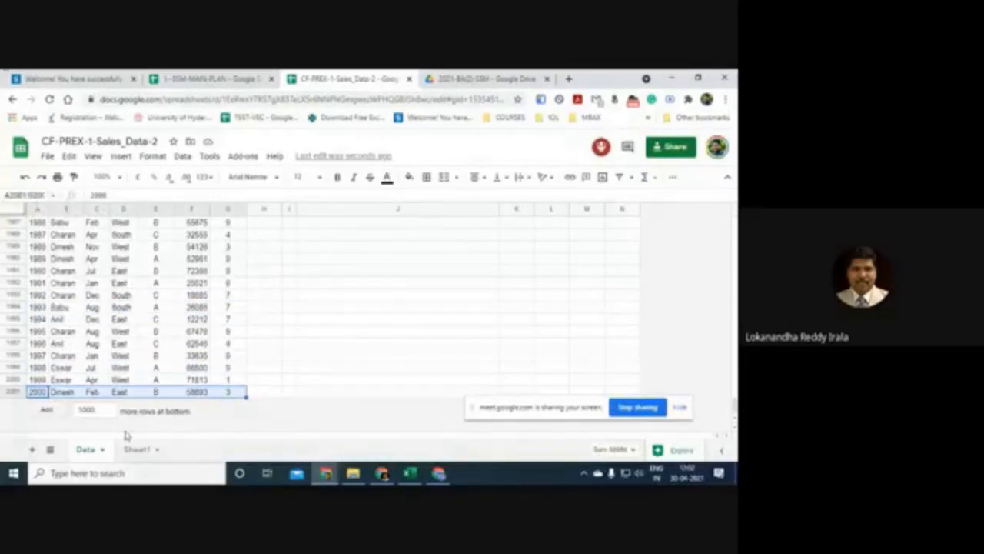
# Step: Enter A1:G2000 as the range argument of the FILTER formula in A6 on Sheet1
pyautogui.click(138, 450)
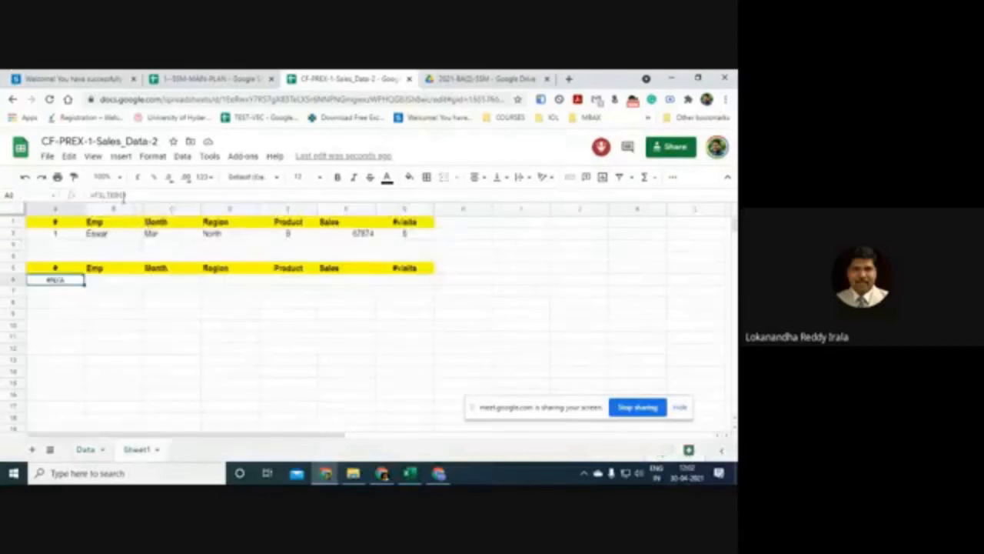
pyautogui.click(139, 196)
pyautogui.write('a2')
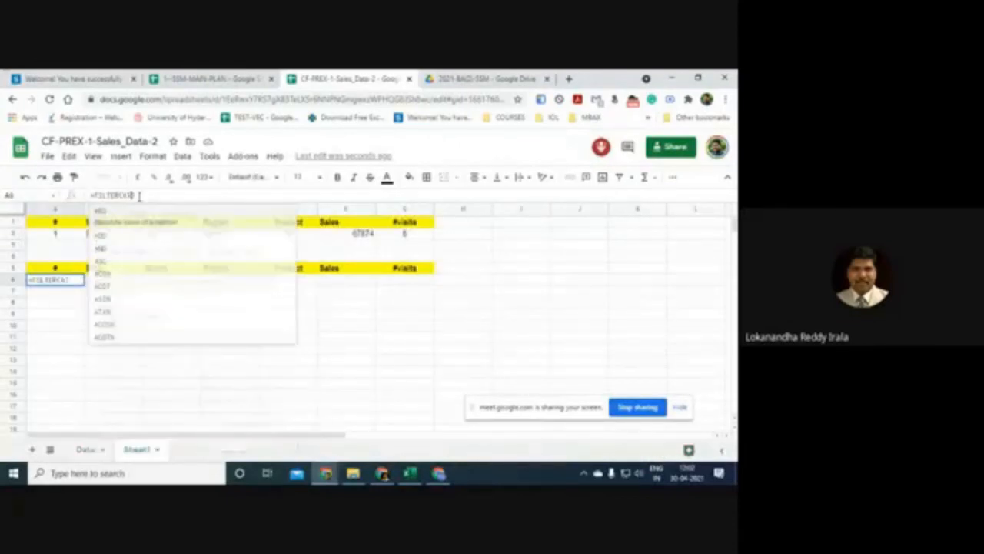
pyautogui.write(':G2000')
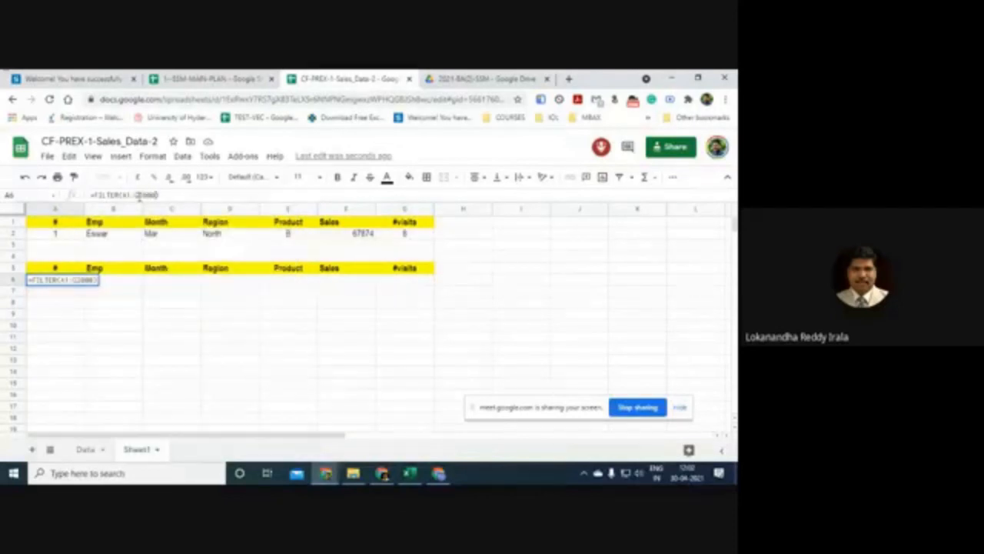
pyautogui.write(',')
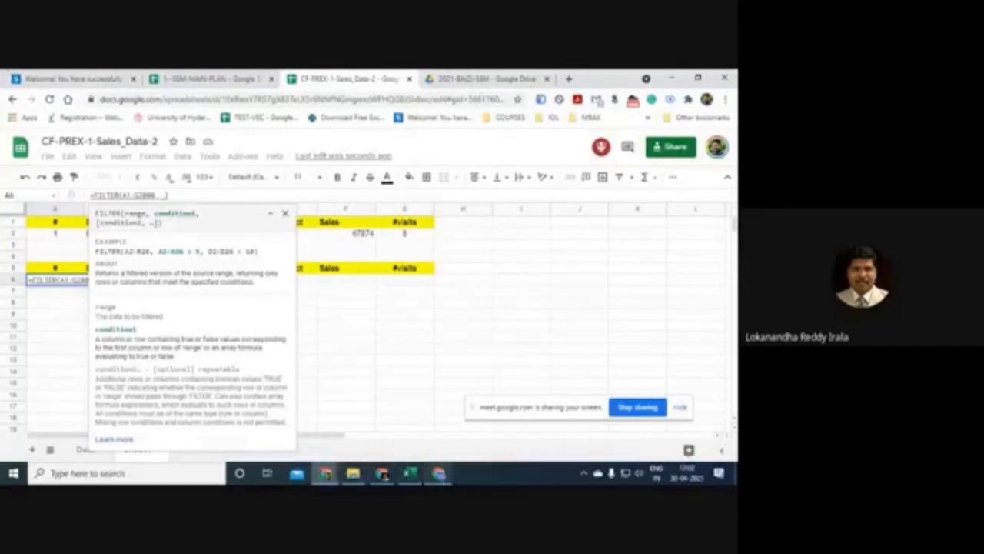
# Step: Review the FILTER formula in A8 on the SEARCH sheet of USERs-MASTER and return to CF-PREX-1-Sales_Data-2
pyautogui.click(438, 473)
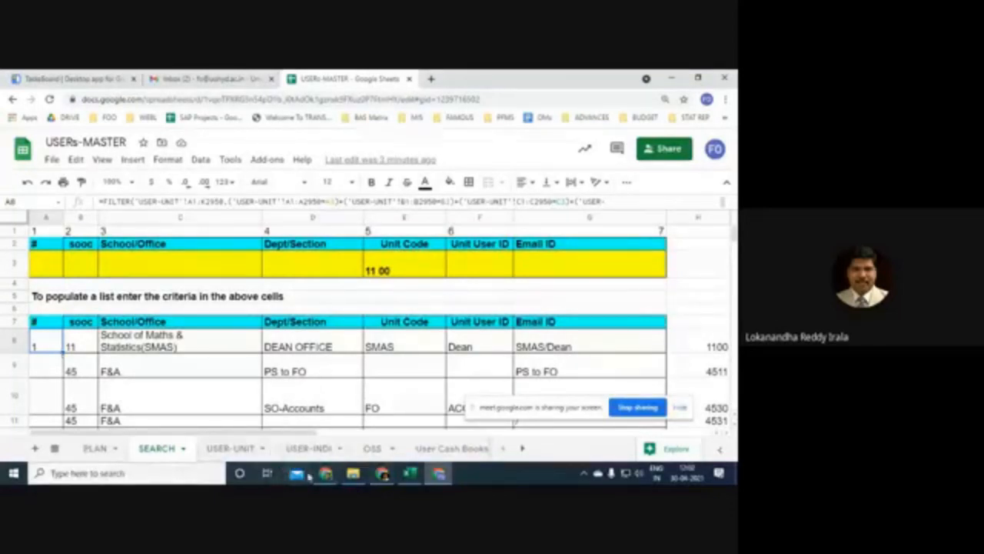
pyautogui.moveTo(326, 473)
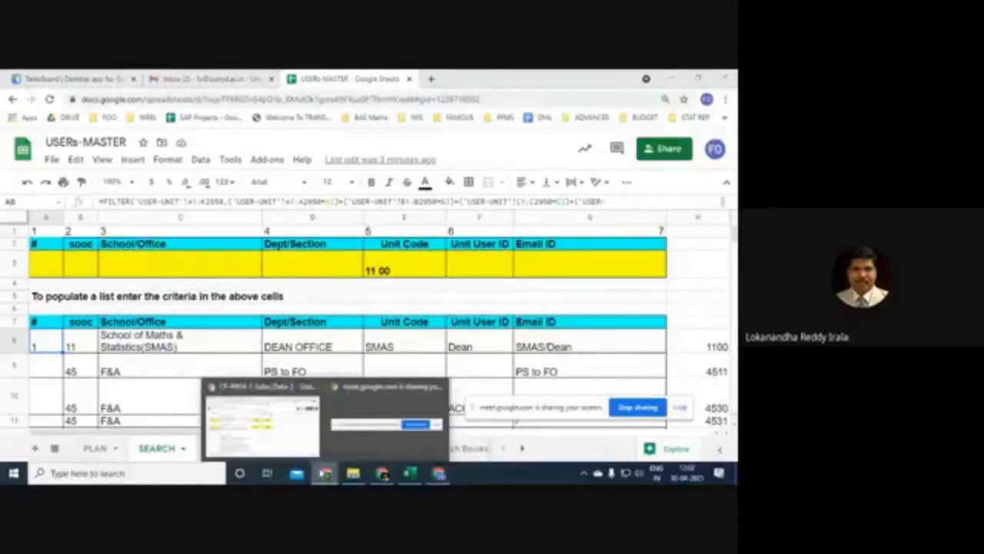
pyautogui.click(275, 430)
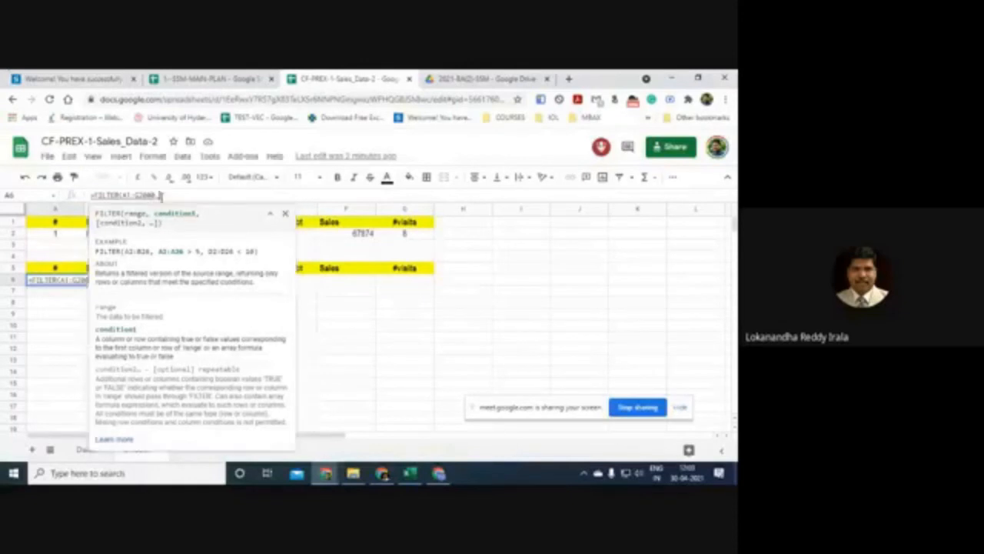
# Step: Complete the FILTER formula in A6 with the condition B1:B2000=B2 and reselect the cell to inspect it
pyautogui.write('B1')
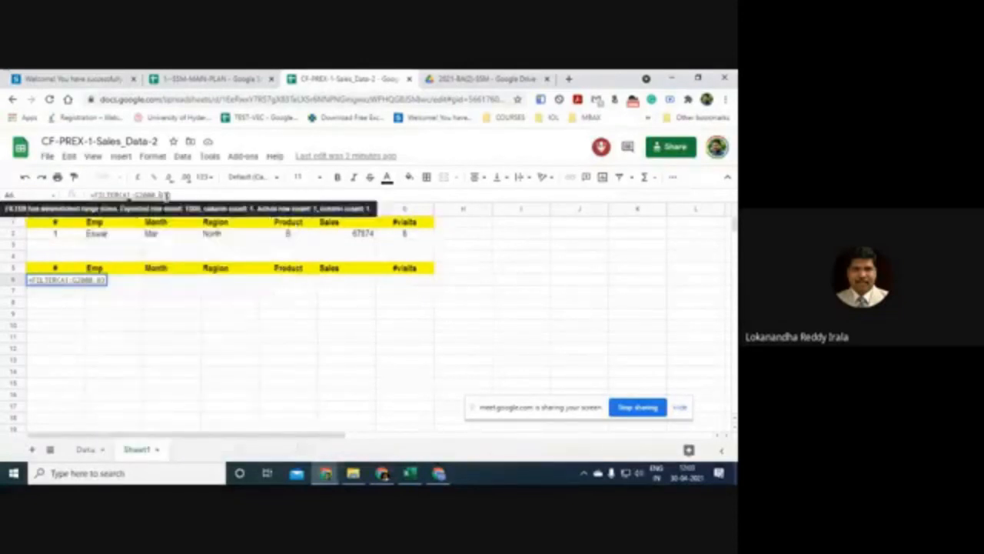
pyautogui.write(':')
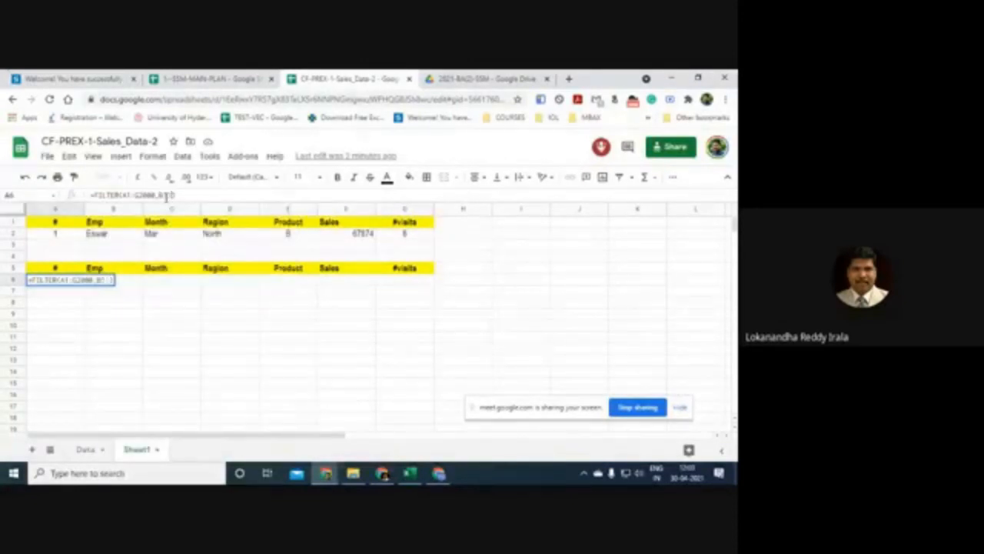
pyautogui.write('B')
pyautogui.write('3000=')
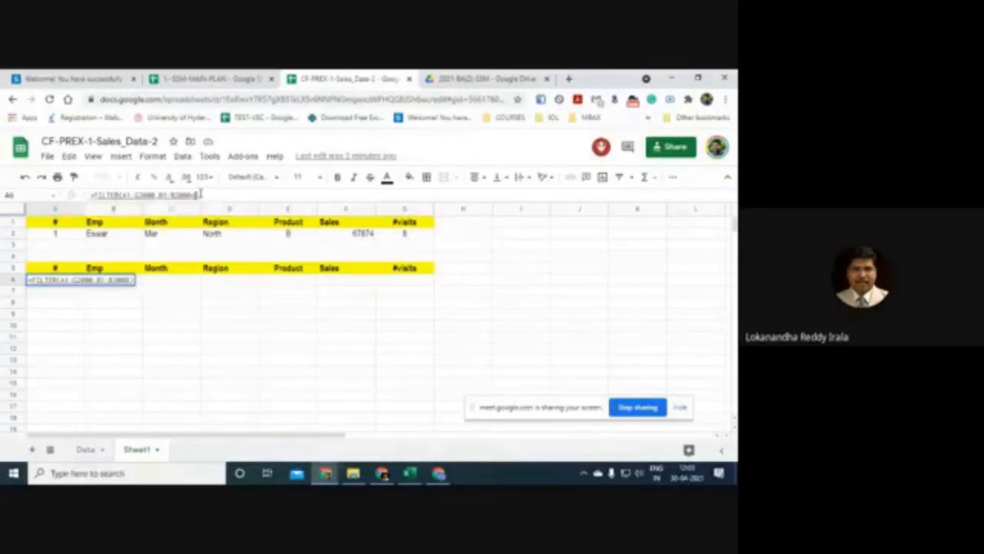
pyautogui.click(199, 195)
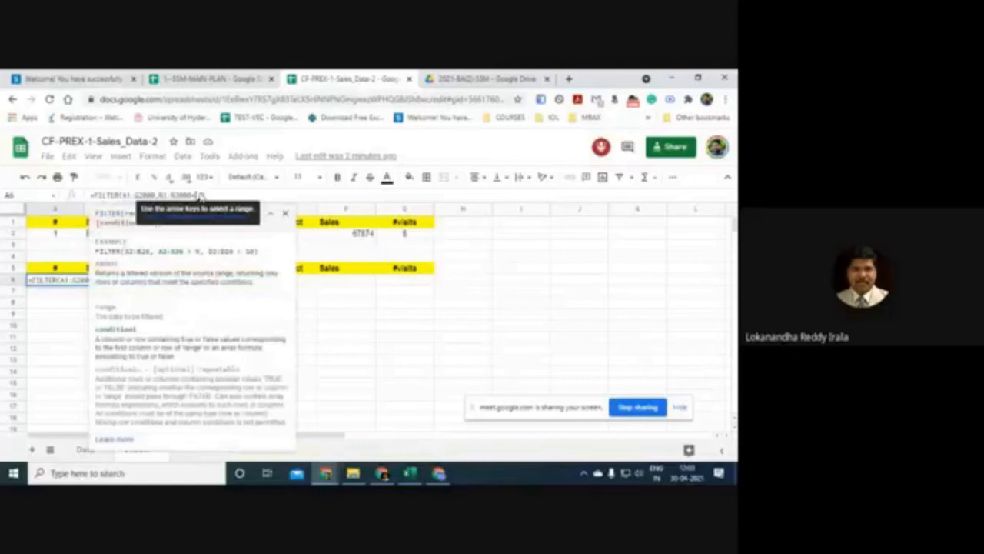
pyautogui.write('B2')
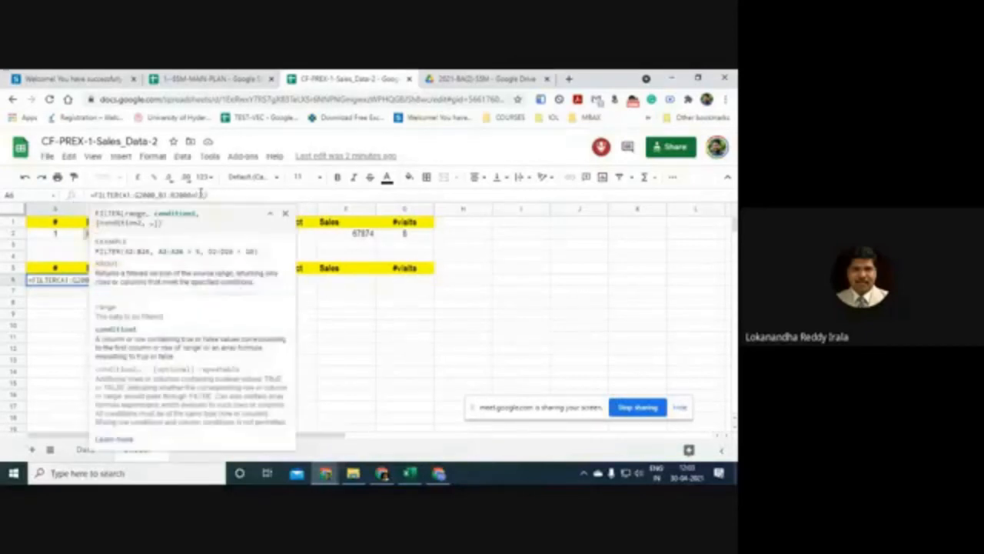
pyautogui.click(213, 196)
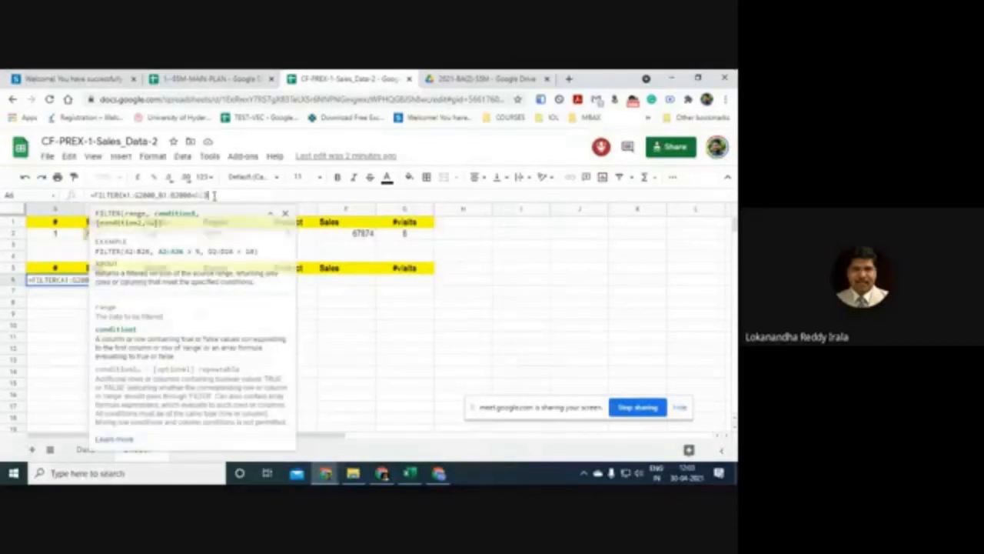
pyautogui.press('Return')
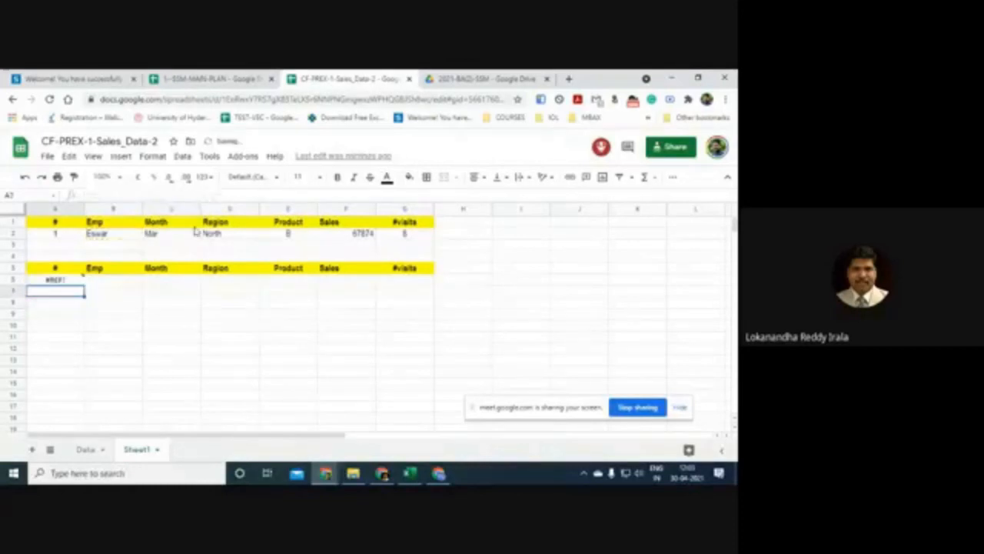
pyautogui.click(76, 282)
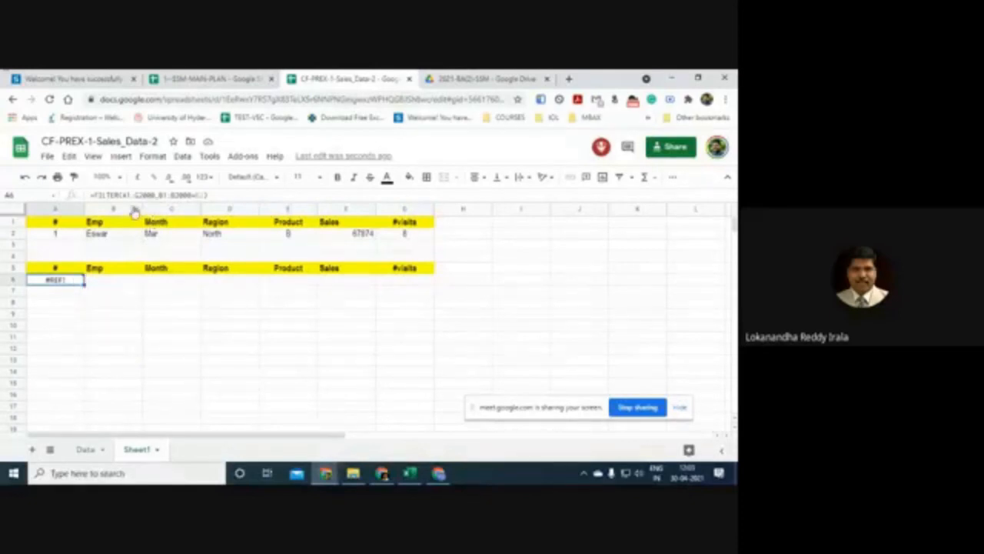
pyautogui.click(84, 450)
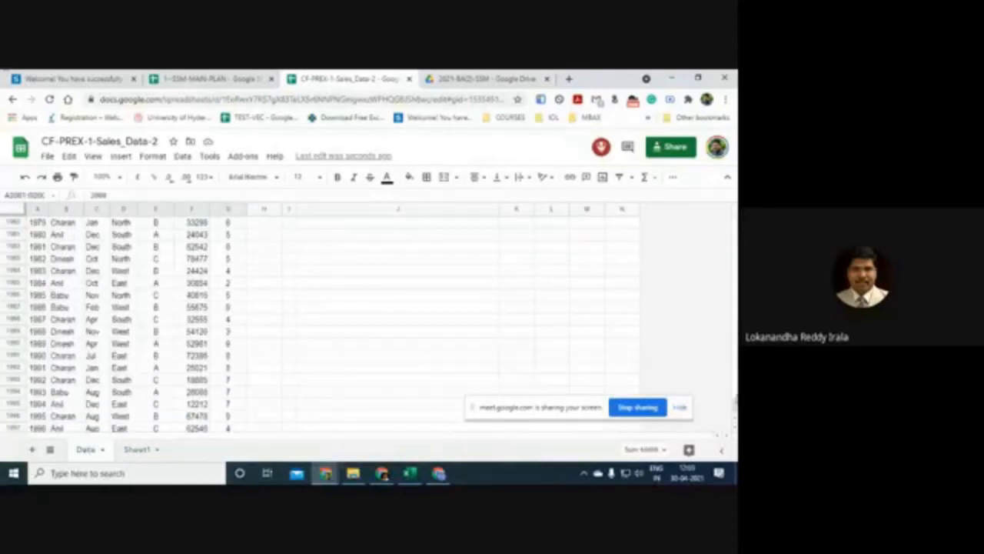
pyautogui.moveTo(735, 403); pyautogui.dragTo(736, 222)
pyautogui.click(540, 248)
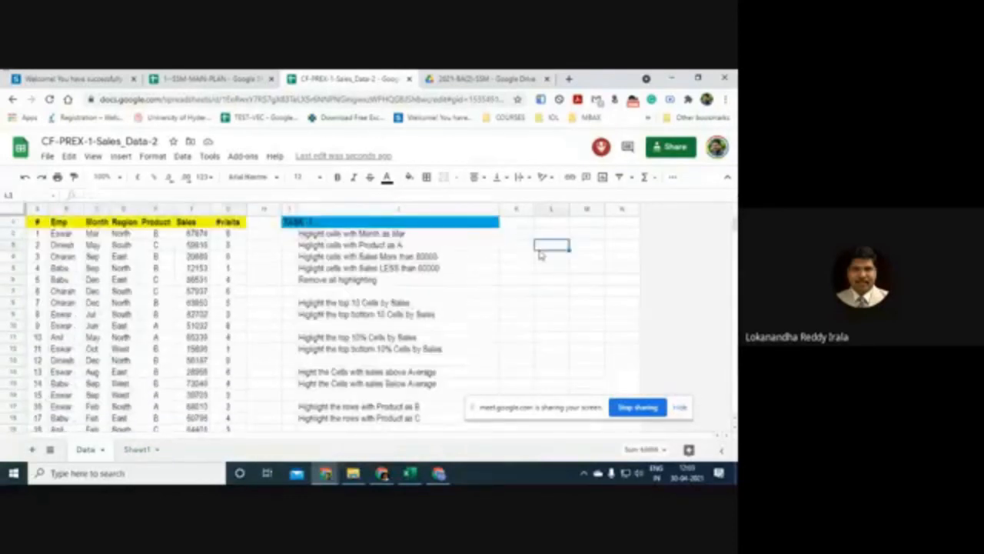
pyautogui.write('=')
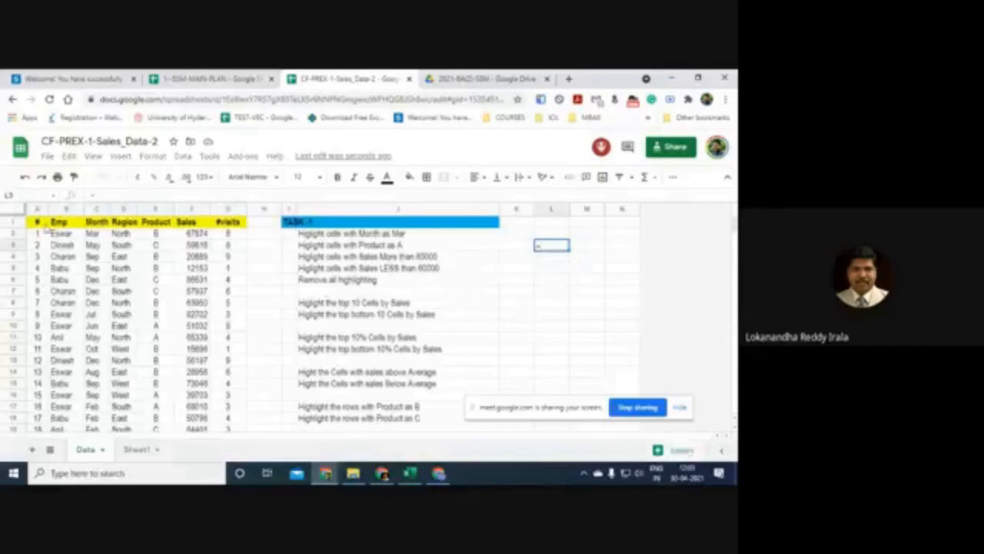
pyautogui.click(233, 232)
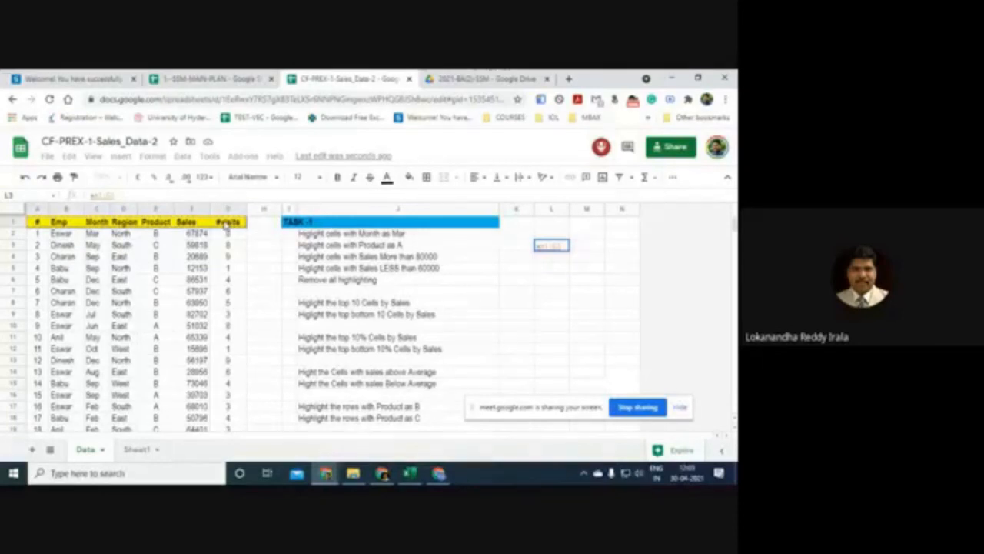
pyautogui.press('Escape')
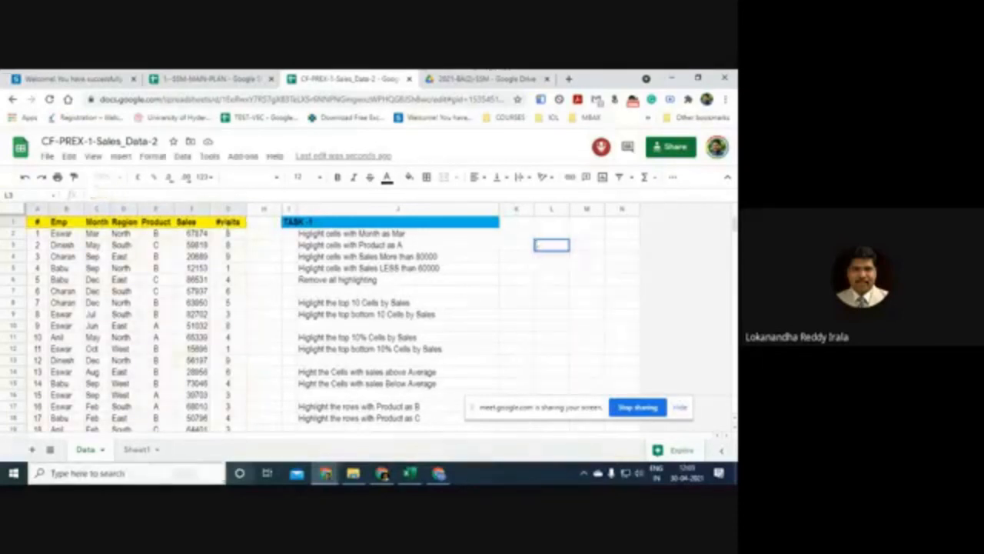
# Step: Enter a formula in I6 on Sheet1 that references the header cells A1:G1 of the Data sheet
pyautogui.click(137, 449)
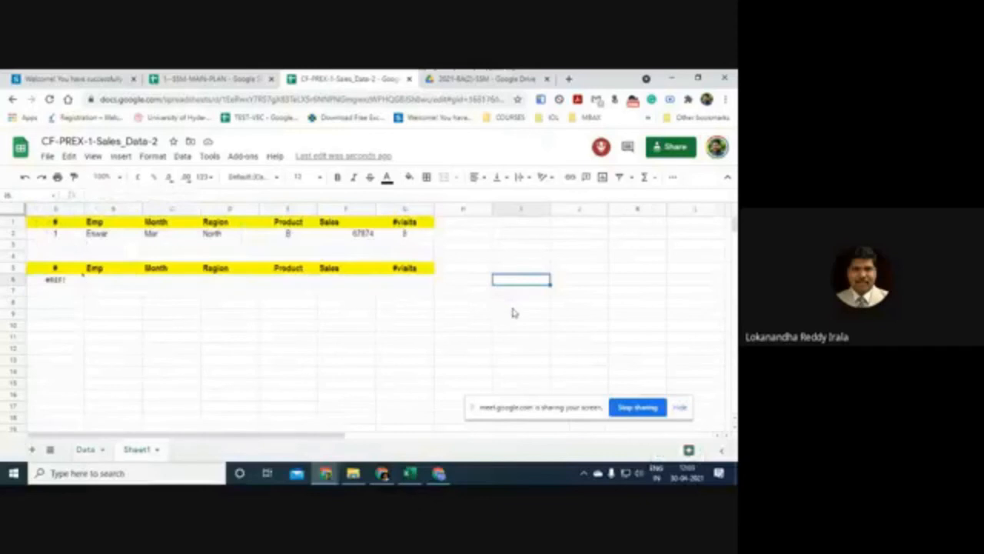
pyautogui.write('=')
pyautogui.click(91, 454)
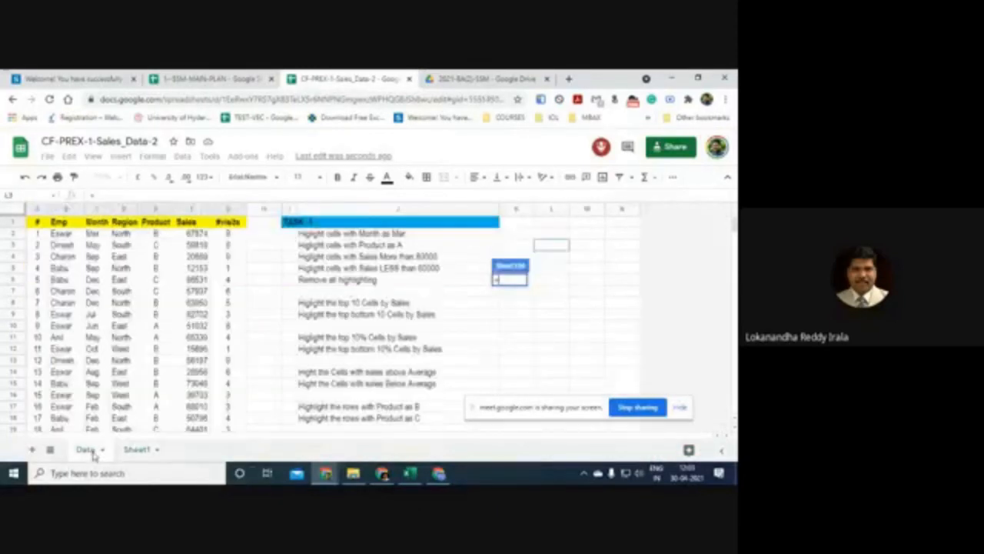
pyautogui.moveTo(46, 231); pyautogui.dragTo(223, 230)
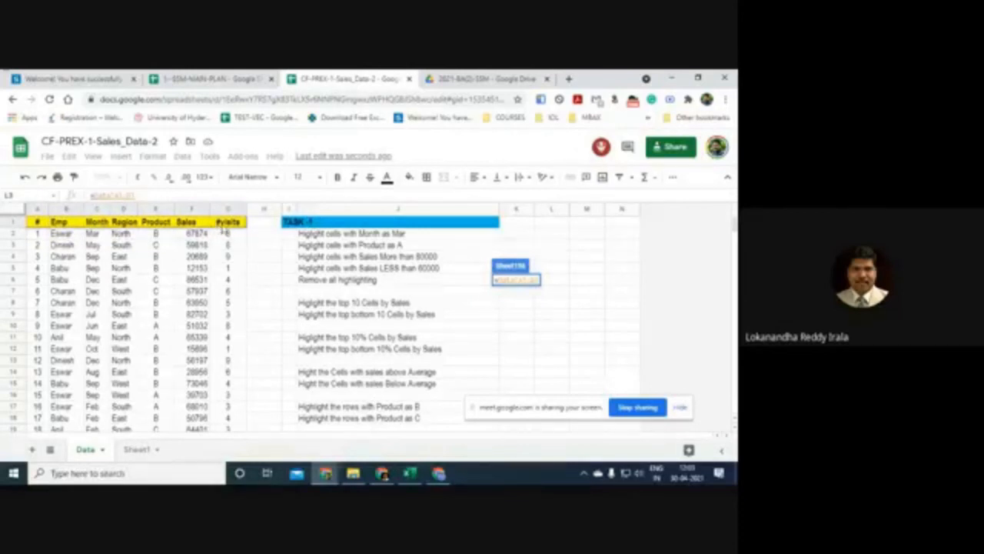
pyautogui.press('Return')
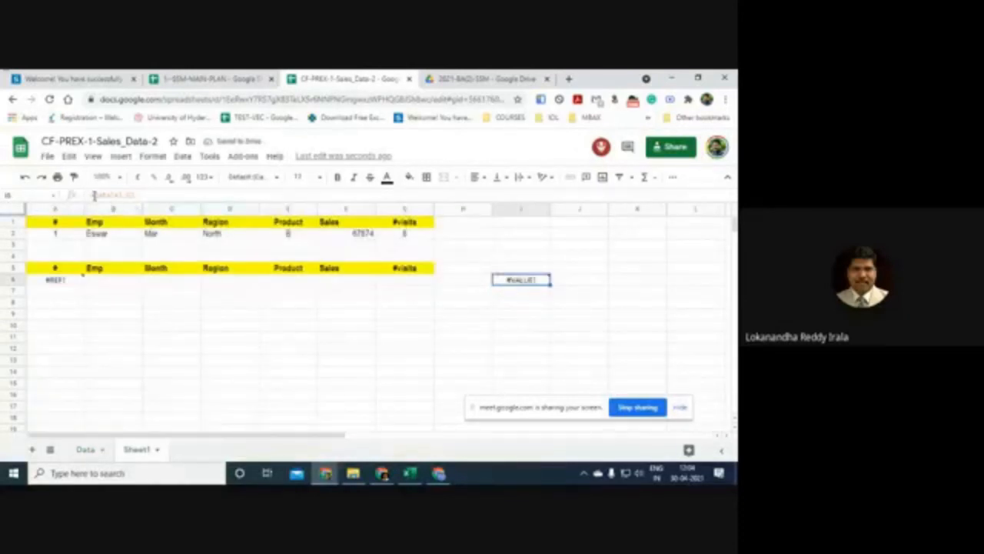
# Step: Move the Data!A1:G1 reference from I6 to the start of the range argument in A6's FILTER formula
pyautogui.moveTo(94, 195); pyautogui.dragTo(137, 195)
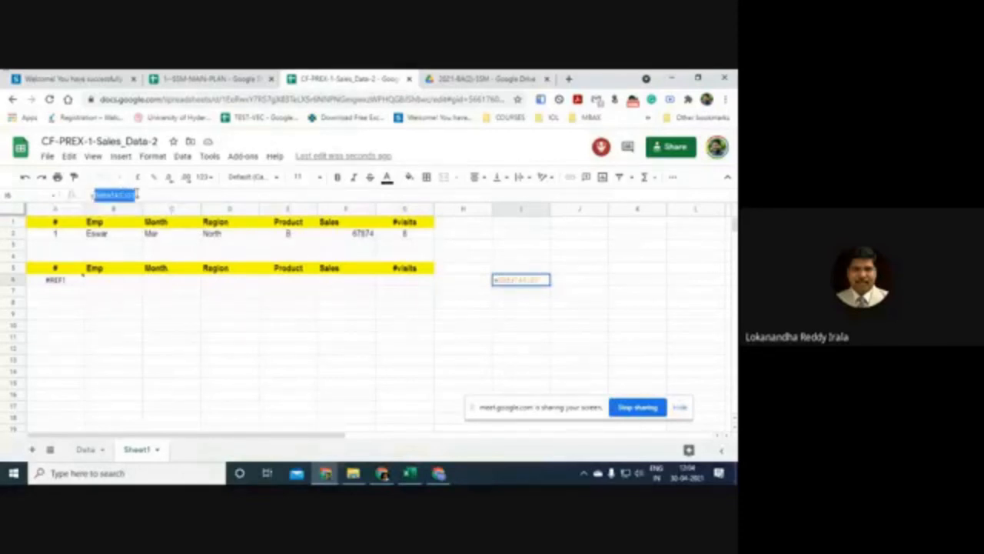
pyautogui.hotkey('ctrl', 'x')
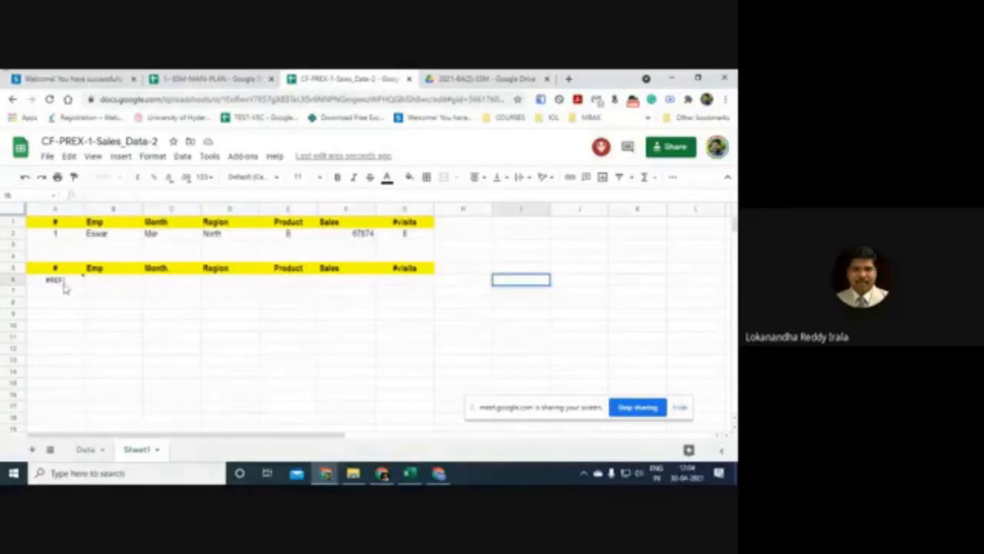
pyautogui.click(64, 282)
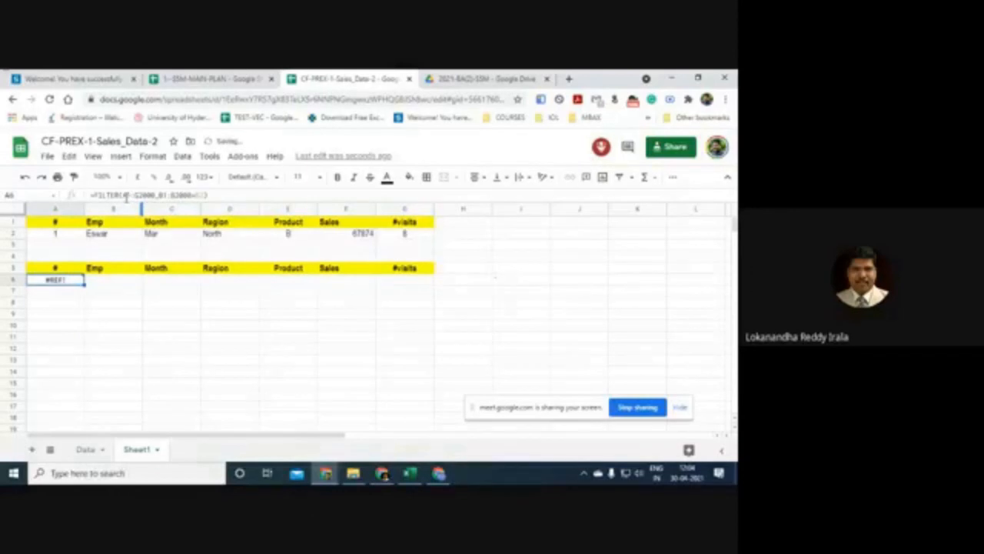
pyautogui.click(123, 195)
pyautogui.hotkey('ctrl', 'v')
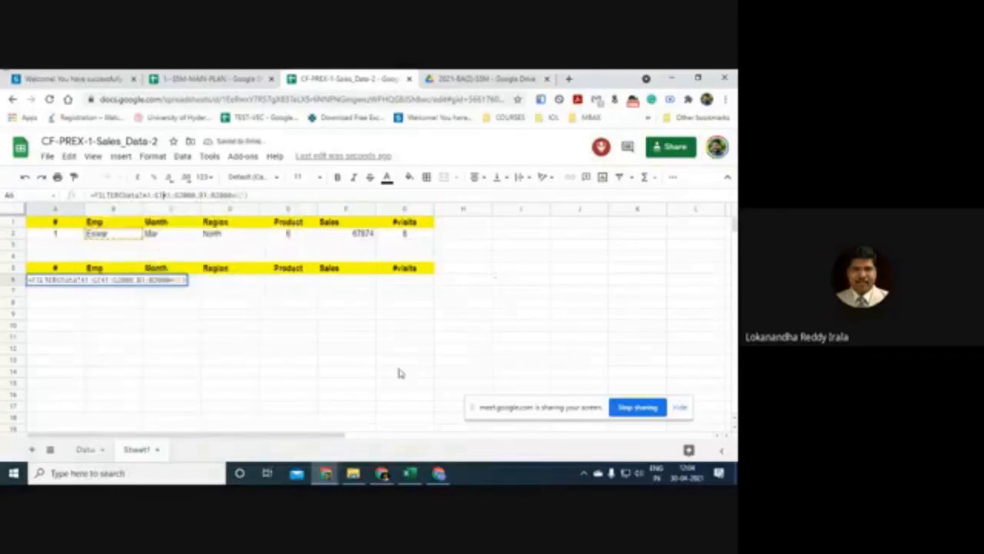
# Step: Correct the FILTER formula's range argument to Data!A1:G2000
pyautogui.press('Delete')
pyautogui.press('Delete')
pyautogui.press('Delete')
pyautogui.press('Delete')
pyautogui.press('Delete')
pyautogui.press('Delete')
pyautogui.press('Delete')
pyautogui.press('Delete')
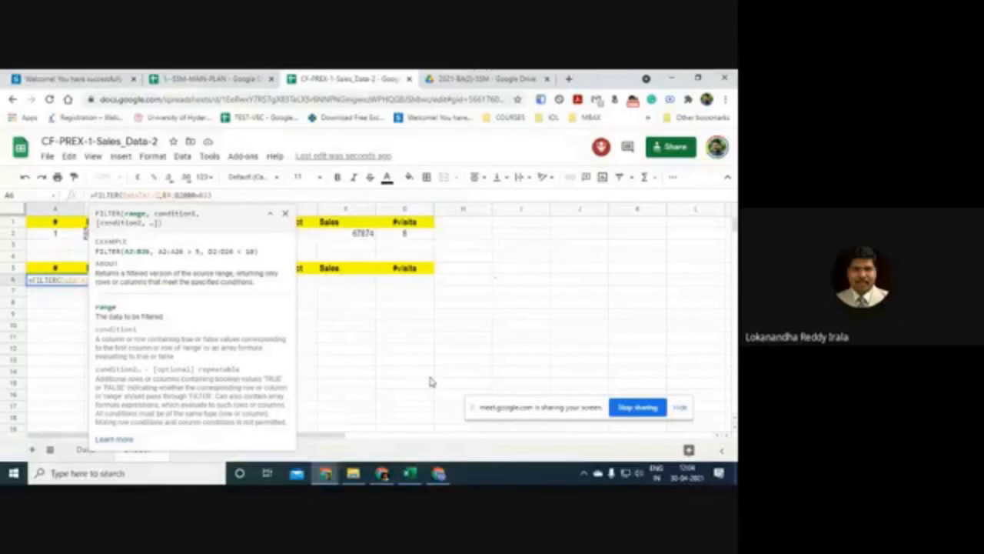
pyautogui.write('000')
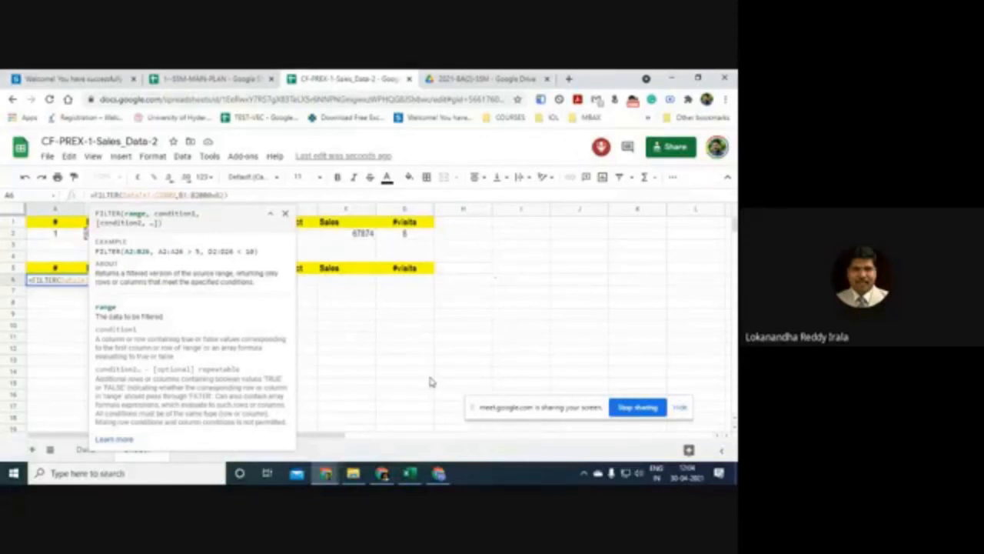
# Step: Change the FILTER condition in A6 to Data!B1:B2000=B2 and commit the formula
pyautogui.click(191, 194)
pyautogui.hotkey('ctrl', 'v')
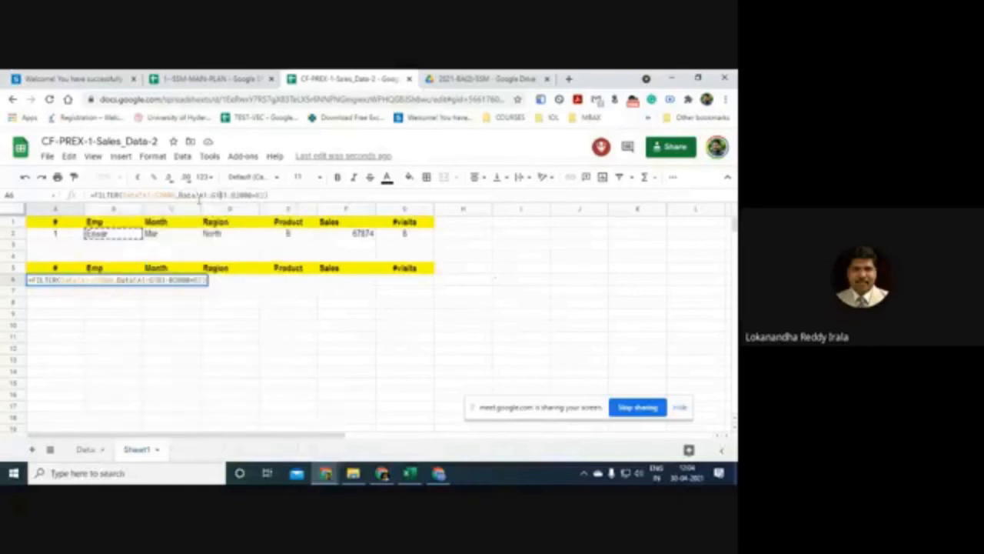
pyautogui.press('Delete')
pyautogui.press('Delete')
pyautogui.press('Delete')
pyautogui.press('Delete')
pyautogui.press('Delete')
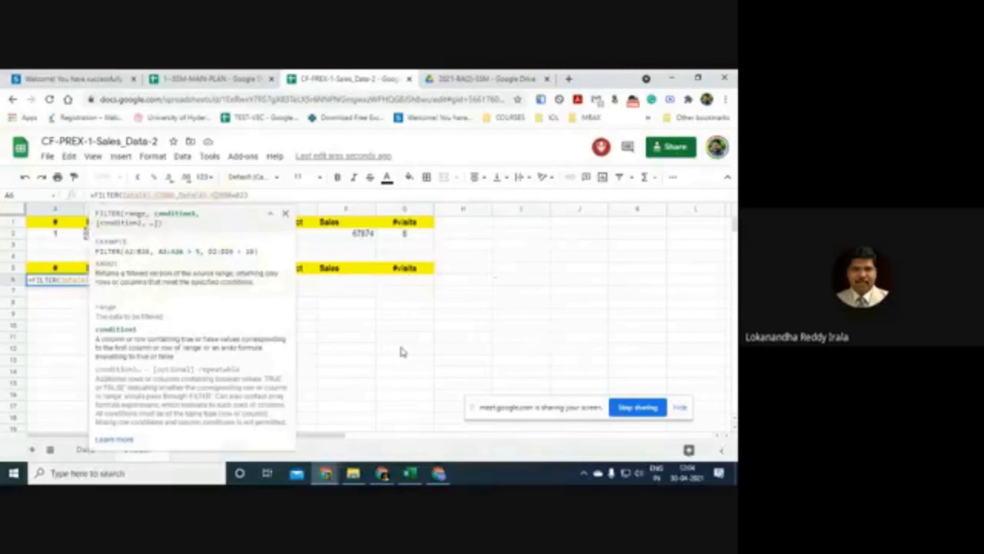
pyautogui.press('BackSpace')
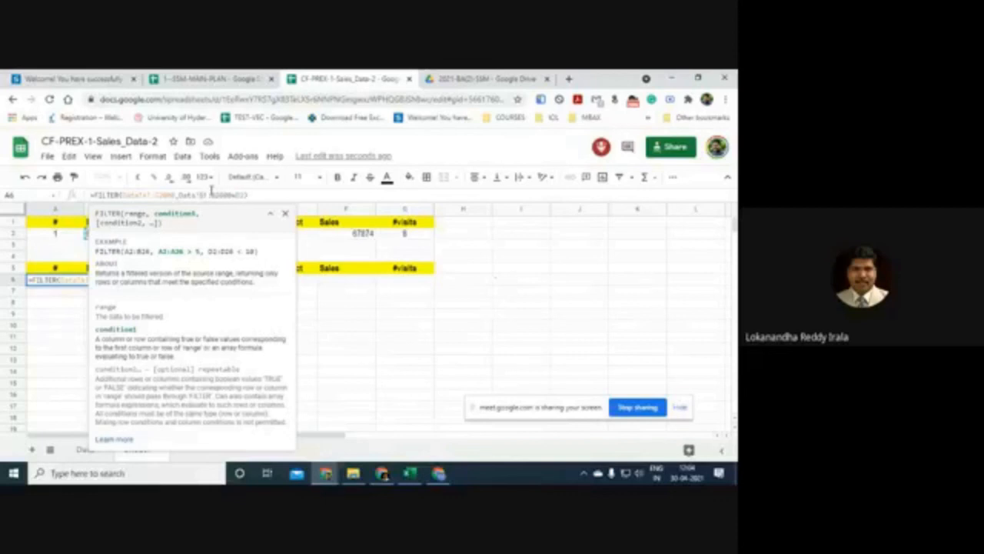
pyautogui.click(278, 198)
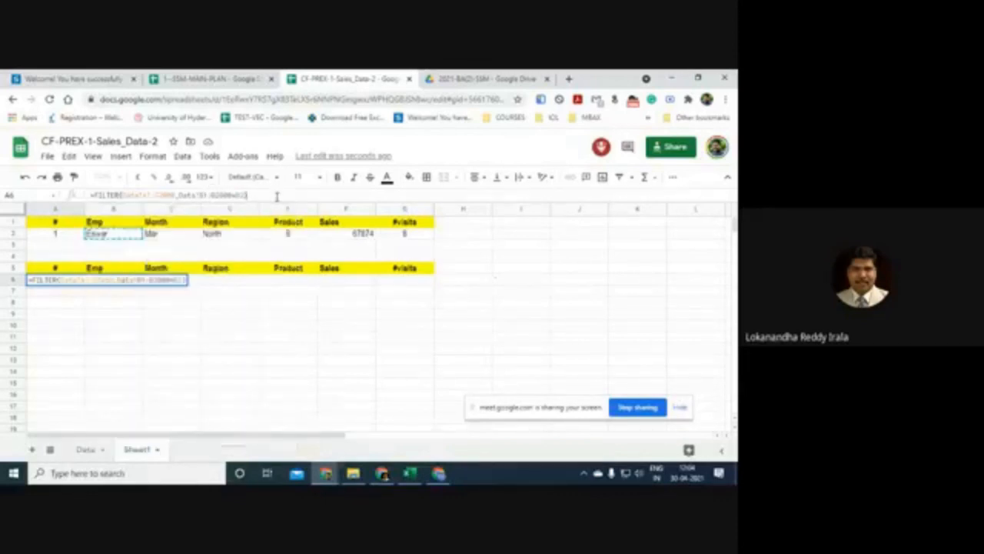
pyautogui.press('Return')
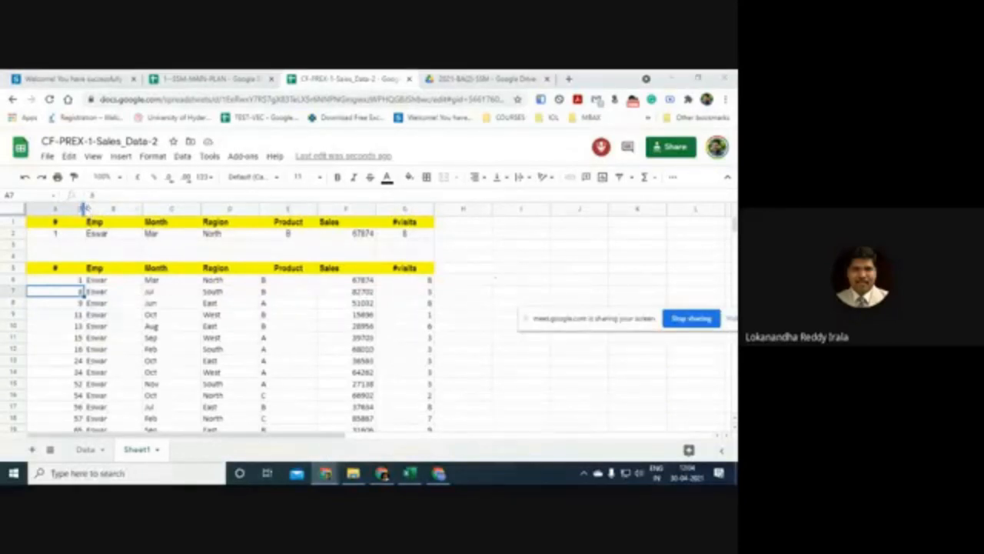
# Step: Narrow column A on Sheet1 and review the range and condition arguments of the FILTER formula in A6
pyautogui.moveTo(83, 208); pyautogui.dragTo(66, 209)
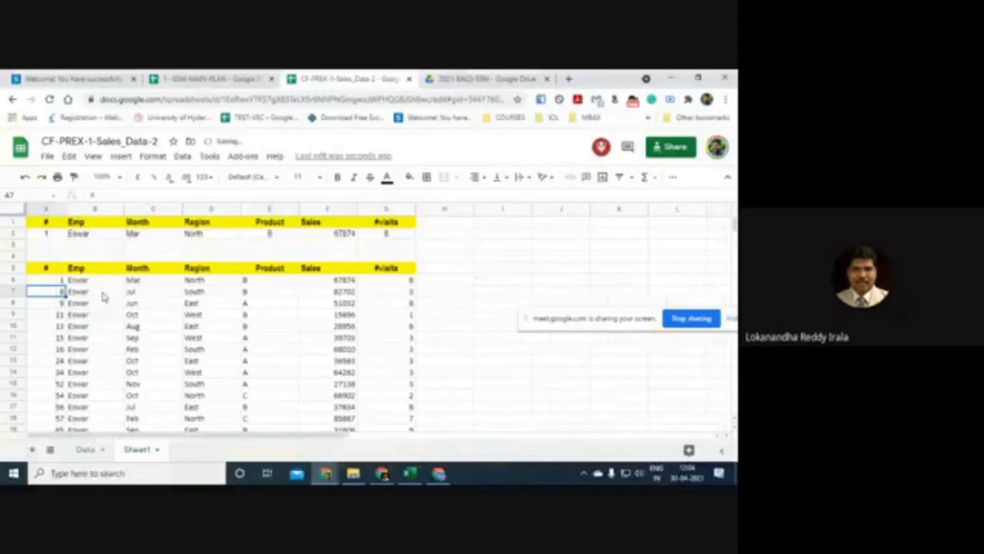
pyautogui.click(52, 281)
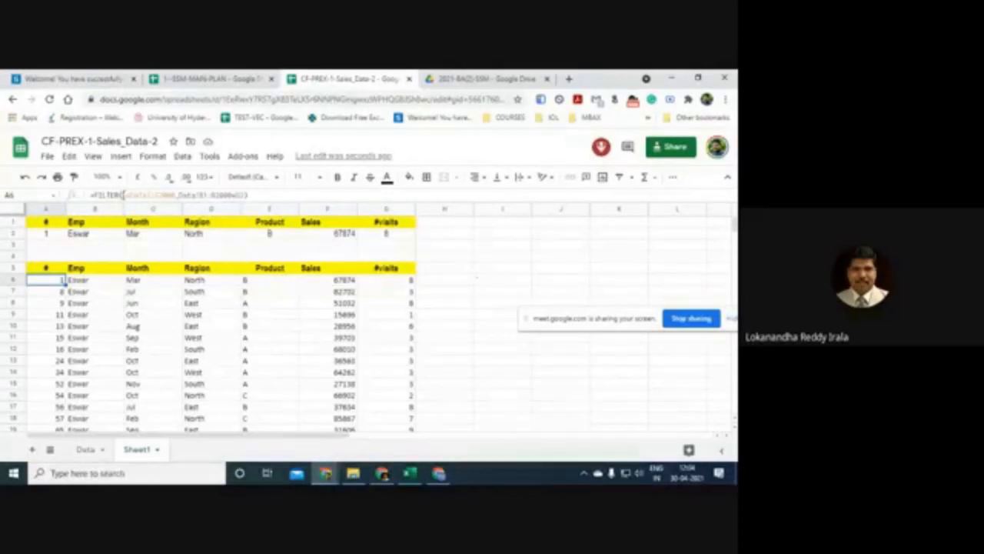
pyautogui.click(122, 195)
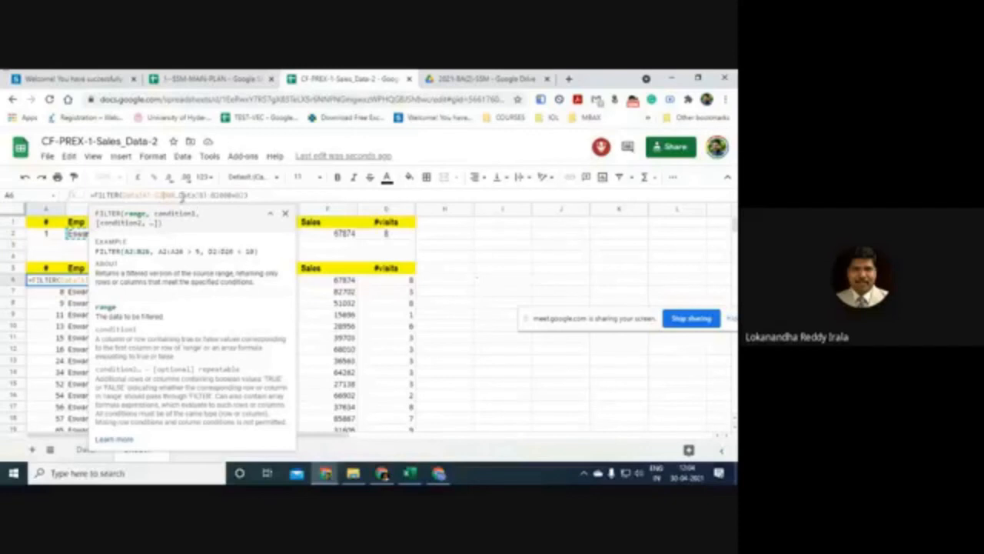
pyautogui.click(180, 195)
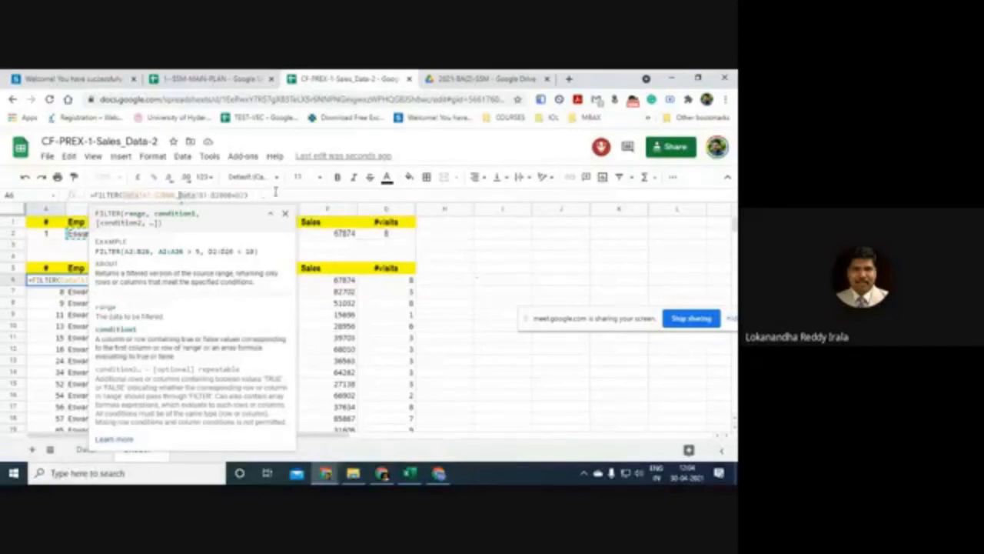
pyautogui.click(260, 191)
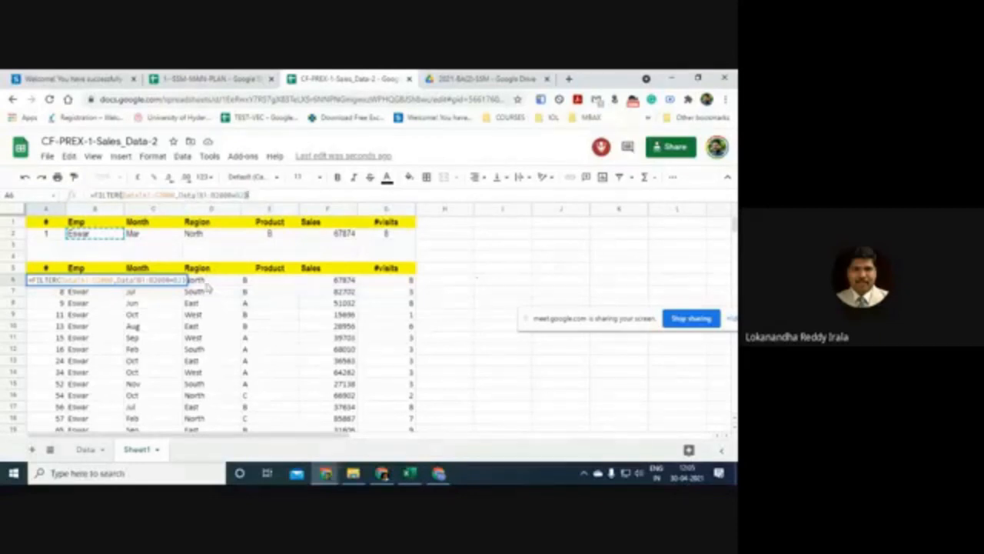
# Step: Check the Emp column on the Data sheet against the formula's condition range and return to Sheet1
pyautogui.click(84, 454)
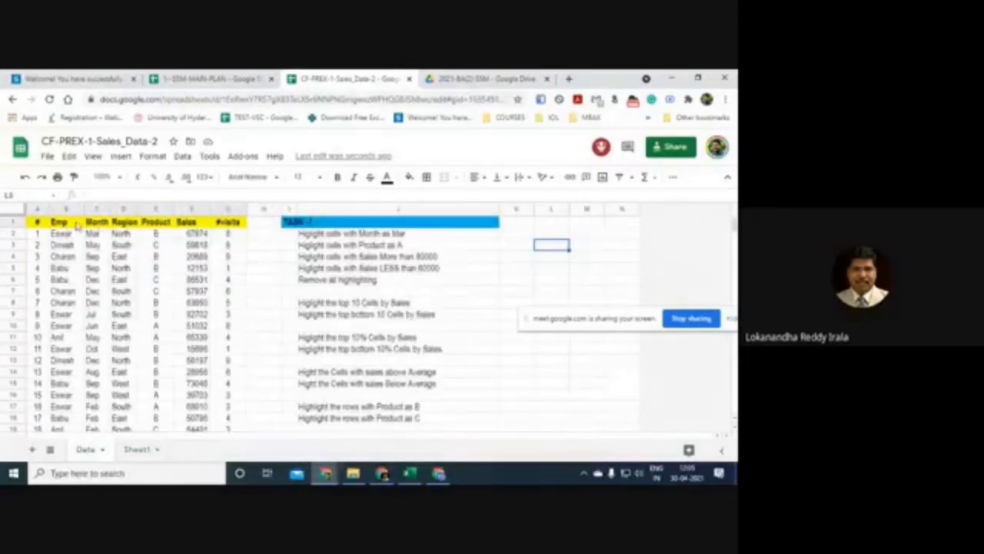
pyautogui.click(62, 226)
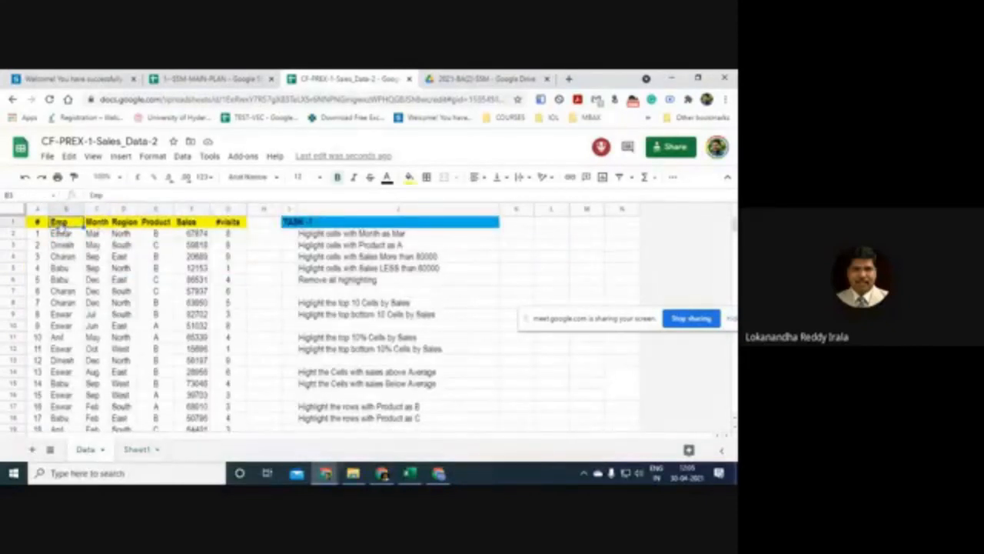
pyautogui.scroll(-5, 62, 345)
pyautogui.scroll(-3, 58, 426)
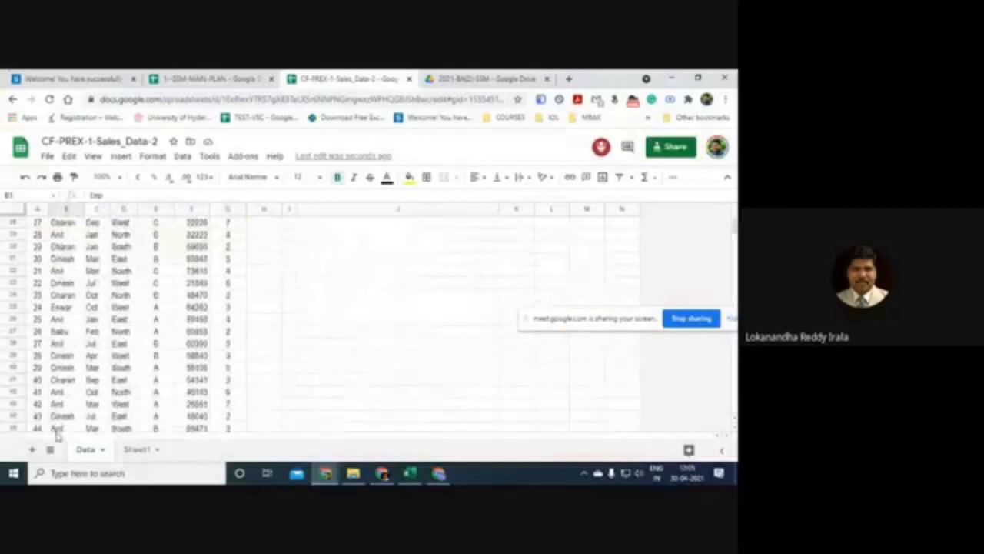
pyautogui.click(136, 448)
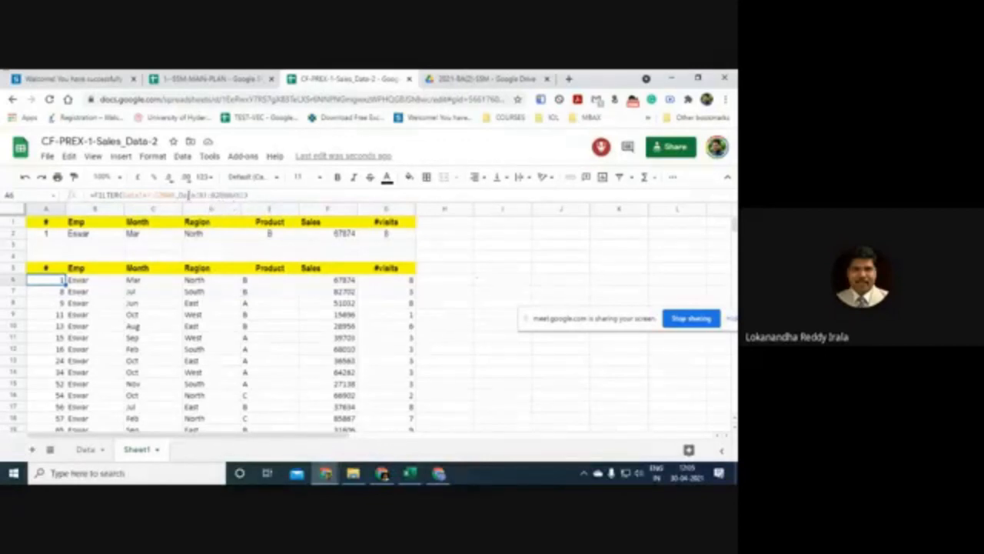
# Step: Enter a different employee's name as the Emp criterion in B2 and review the filtered records
pyautogui.click(85, 237)
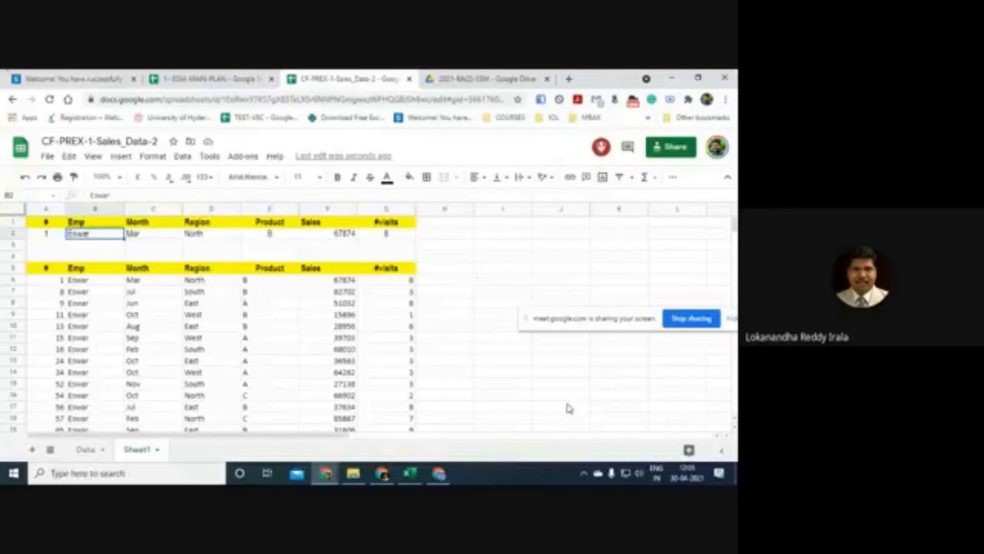
pyautogui.write('Dinesh')
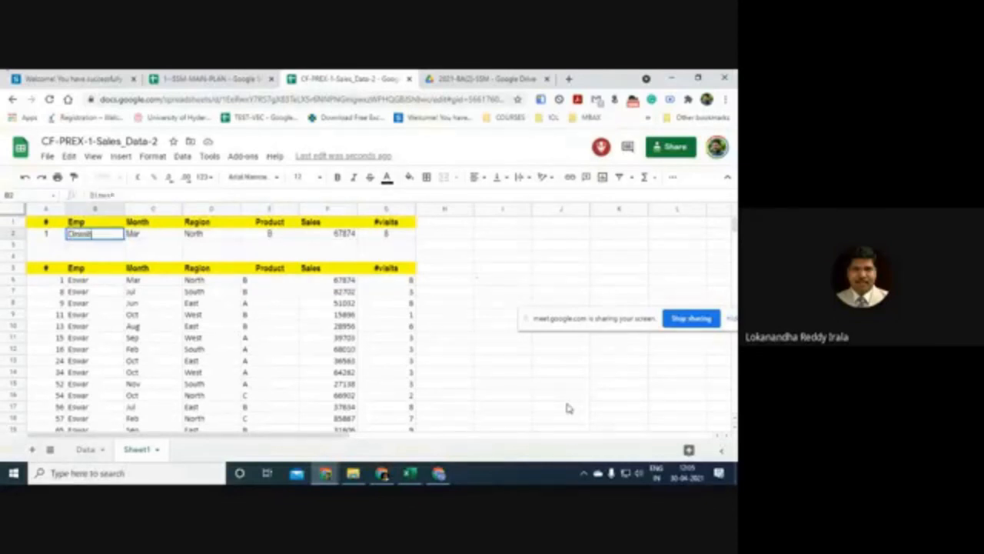
pyautogui.press('Return')
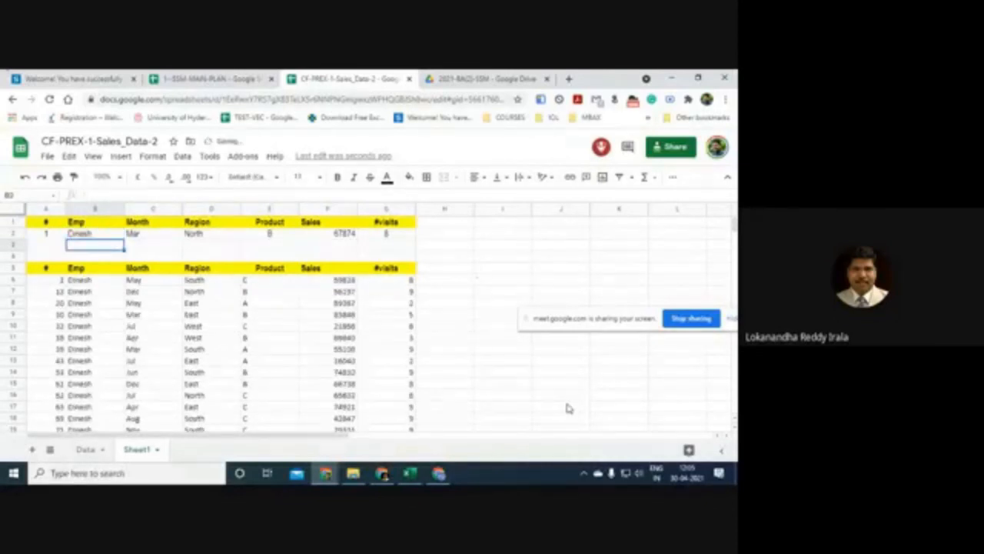
pyautogui.scroll(-6, 240, 355)
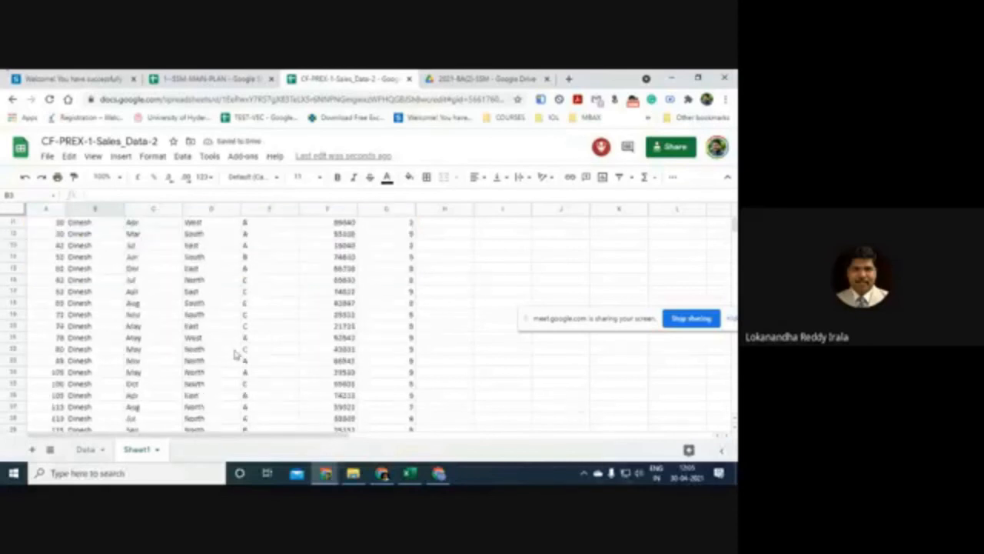
pyautogui.scroll(-20, 264, 379)
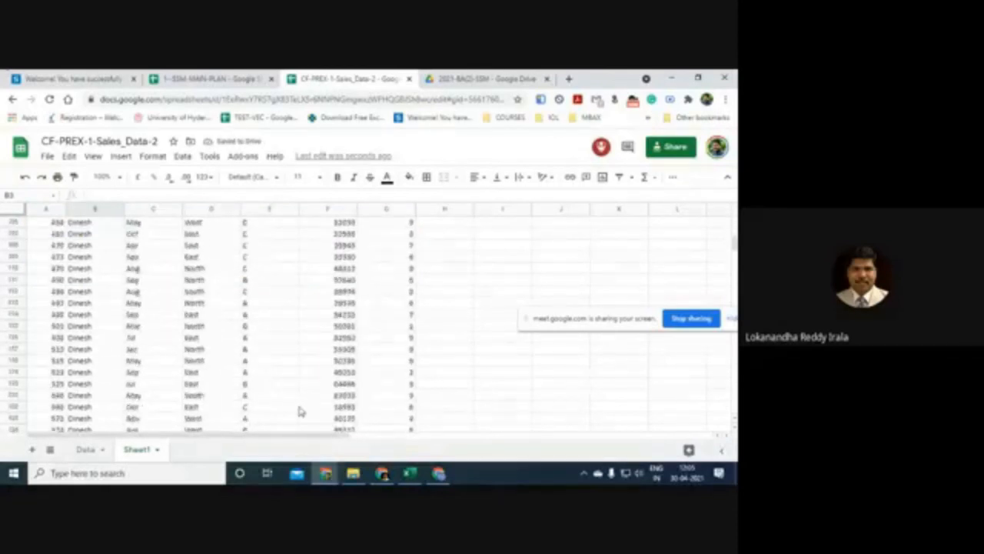
pyautogui.scroll(-4, 289, 416)
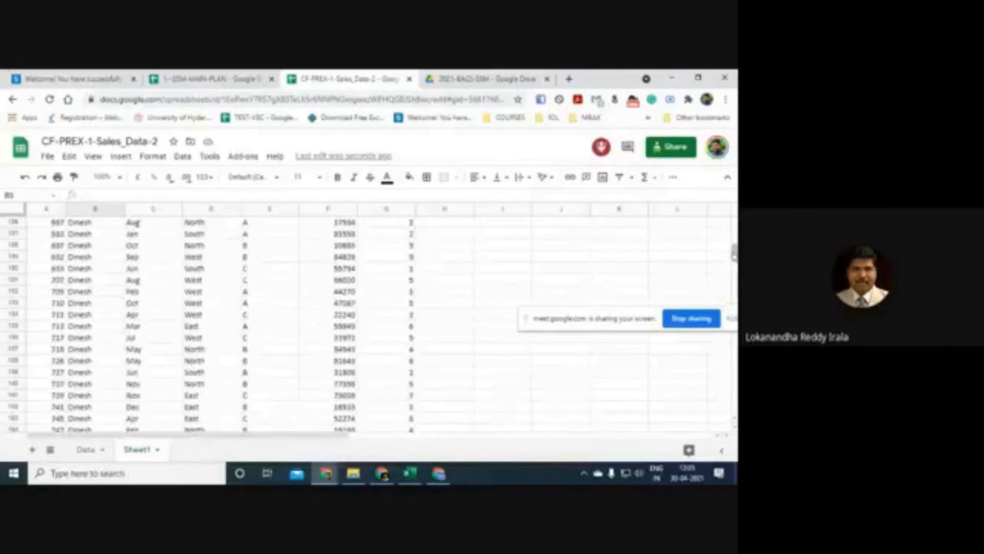
# Step: Replace the Emp criterion in B2 with another employee's name to extract that employee's records
pyautogui.moveTo(735, 250); pyautogui.dragTo(733, 219)
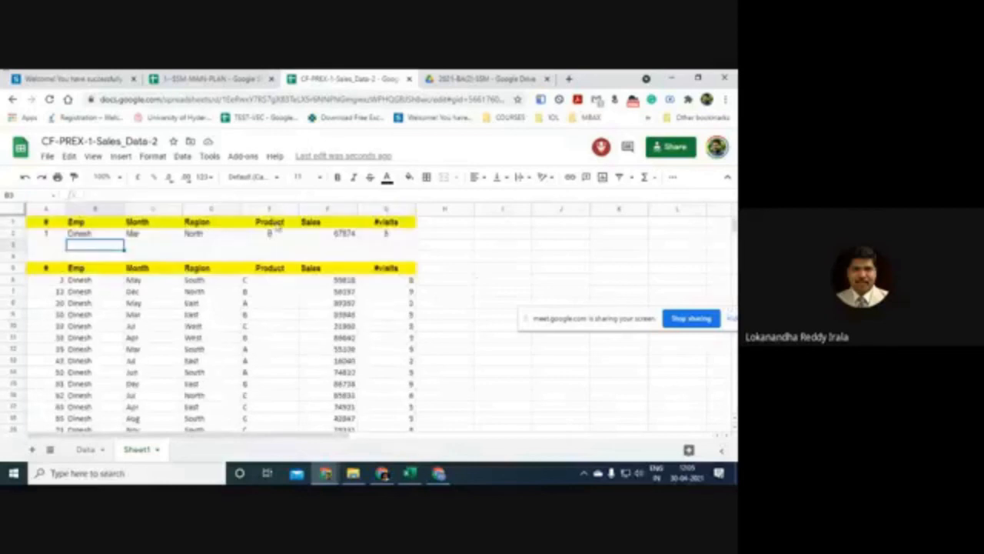
pyautogui.click(109, 233)
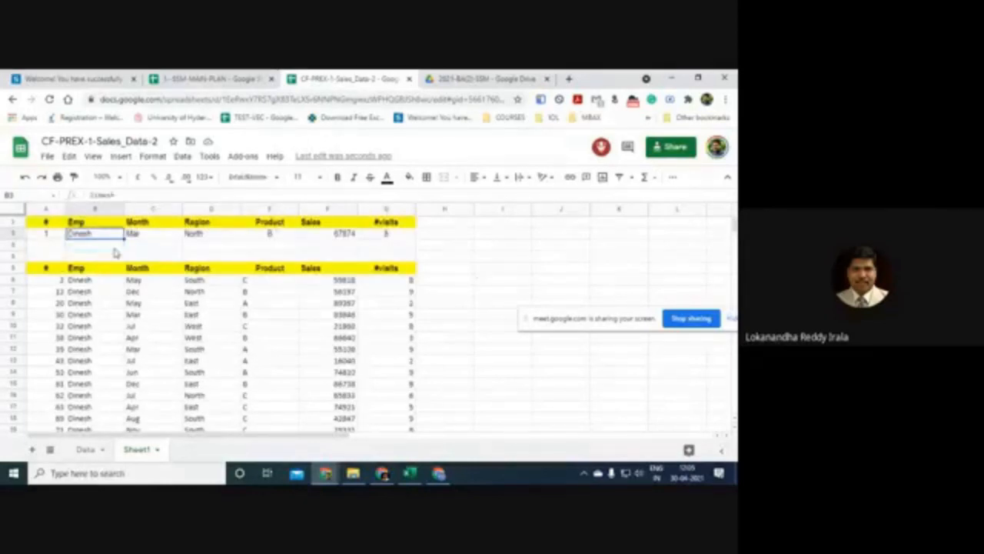
pyautogui.write('Ani')
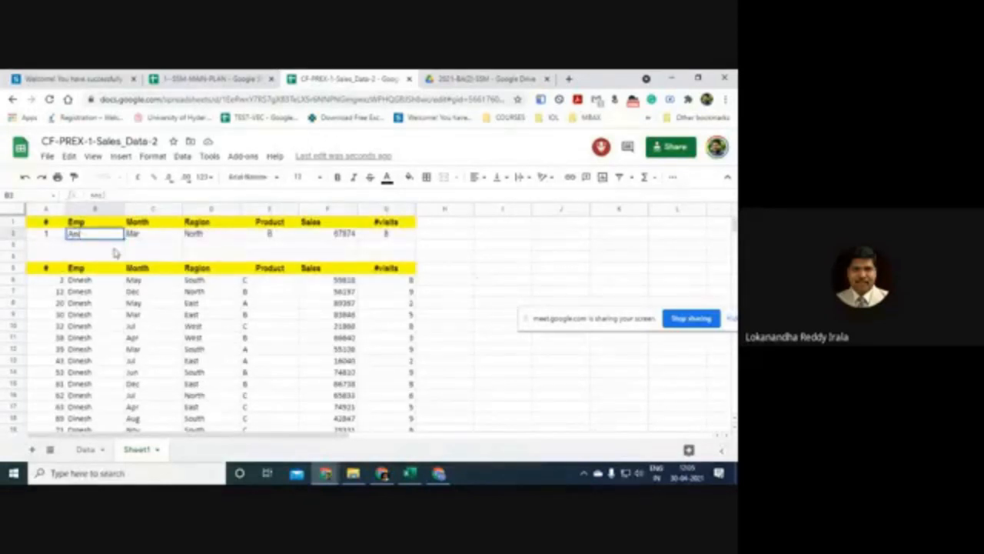
pyautogui.write('l')
pyautogui.press('Return')
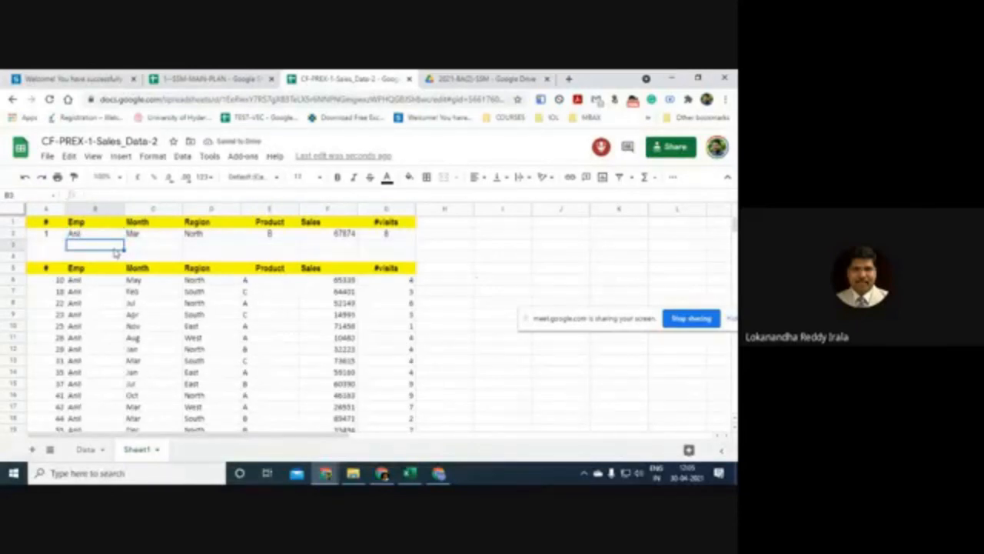
# Step: Examine the arguments of the FILTER formula in A6 against the Emp and Month criteria in row 2
pyautogui.click(54, 280)
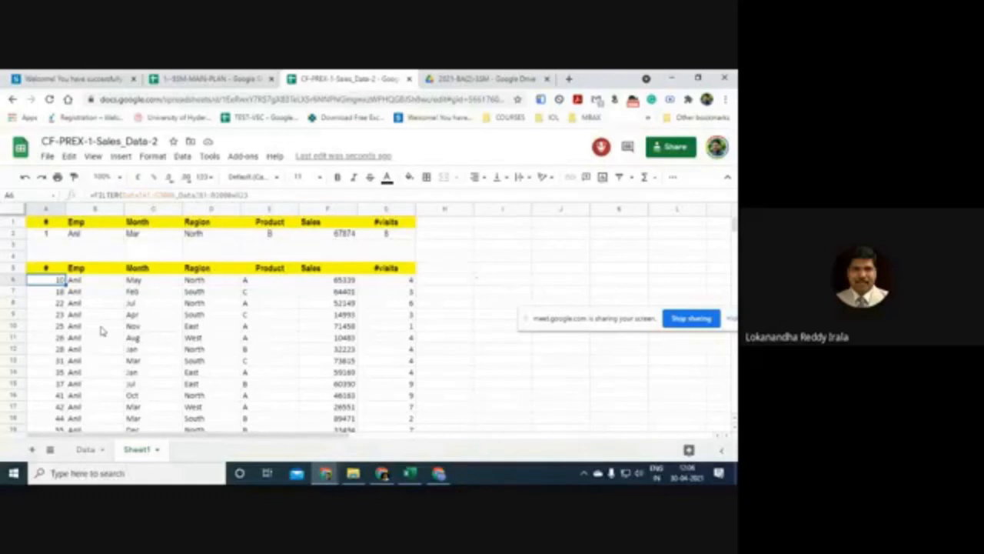
pyautogui.click(109, 234)
pyautogui.click(136, 234)
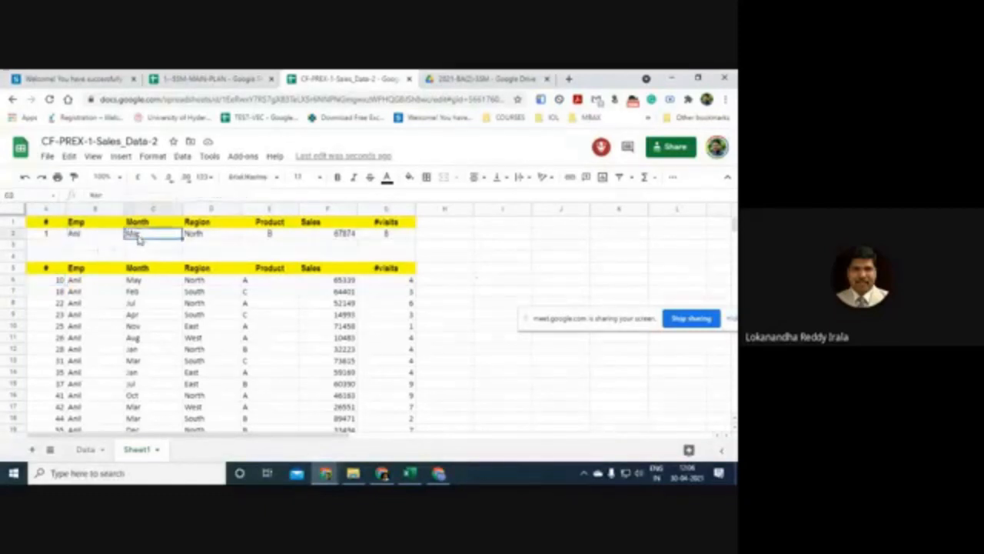
pyautogui.click(58, 279)
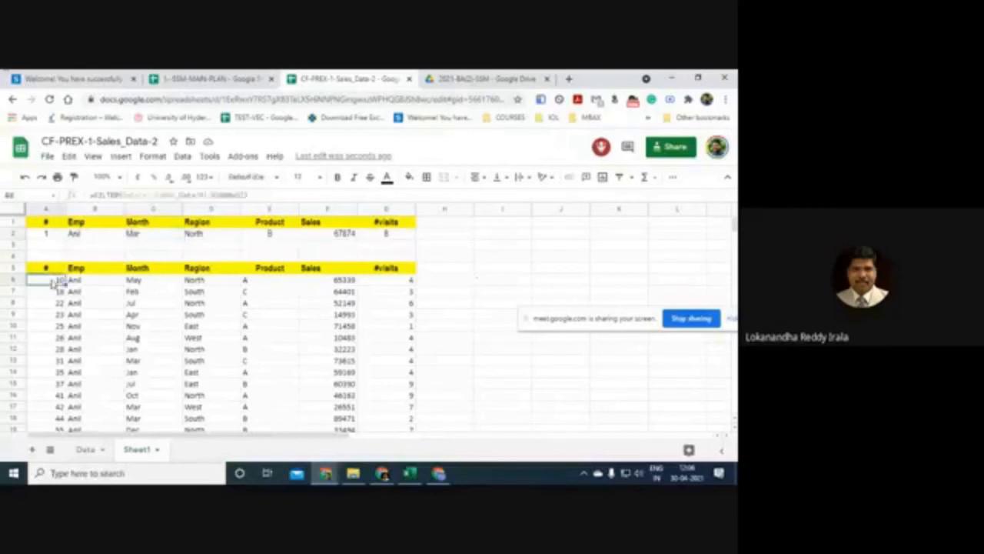
pyautogui.click(121, 196)
pyautogui.moveTo(121, 195); pyautogui.dragTo(258, 200)
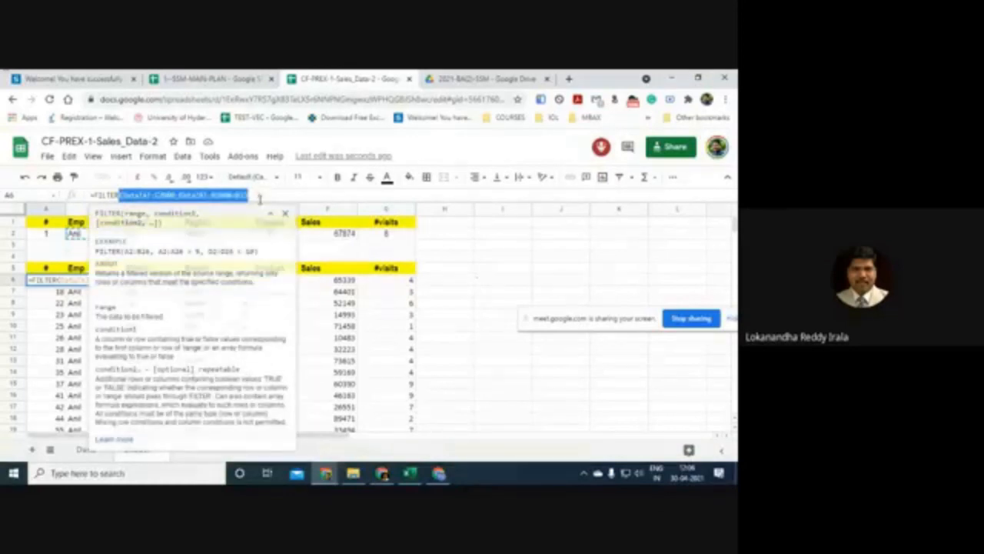
pyautogui.hotkey('ctrl', 'c')
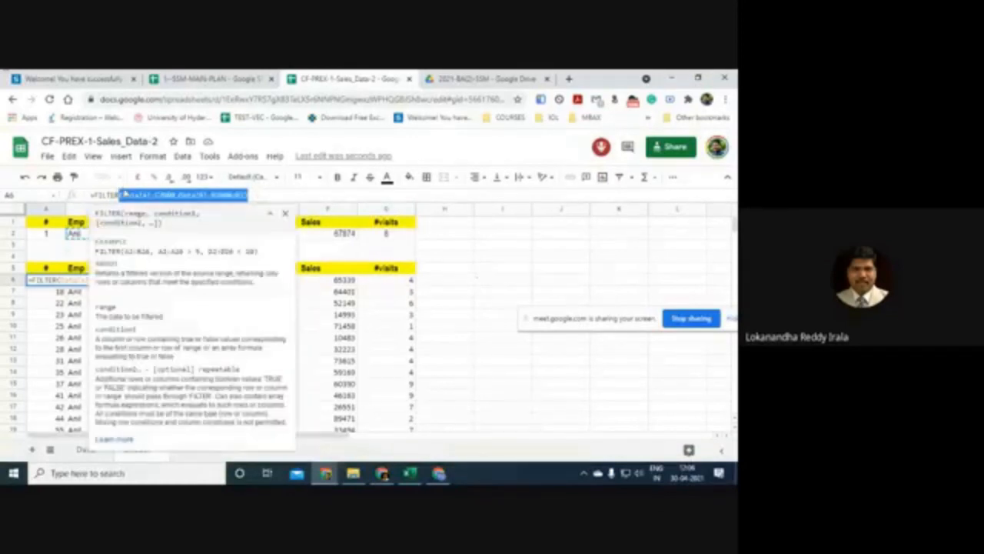
pyautogui.click(122, 195)
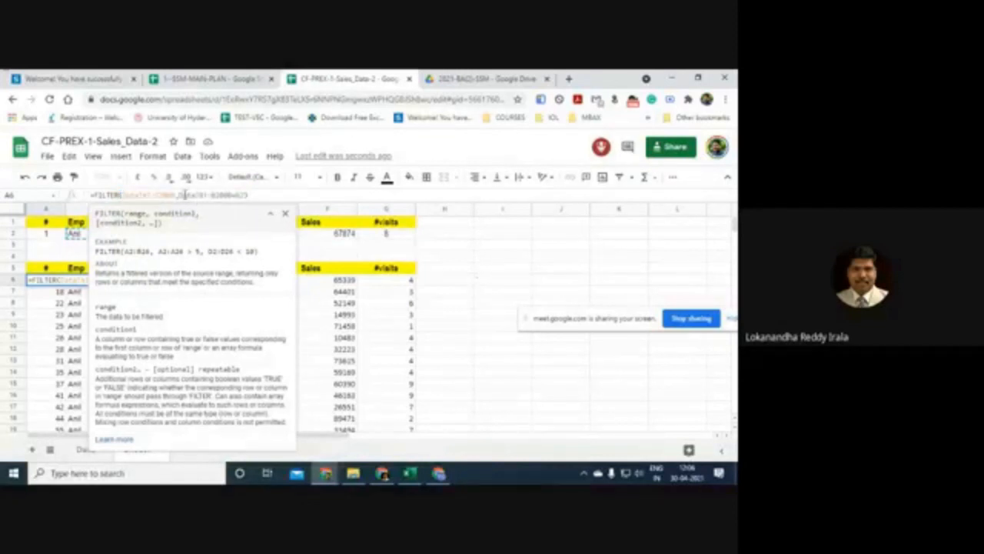
# Step: Check how the FILTER formula in the USERs-MASTER spreadsheet combines its conditions and return to CF-PREX-1-Sales_Data-2
pyautogui.click(441, 476)
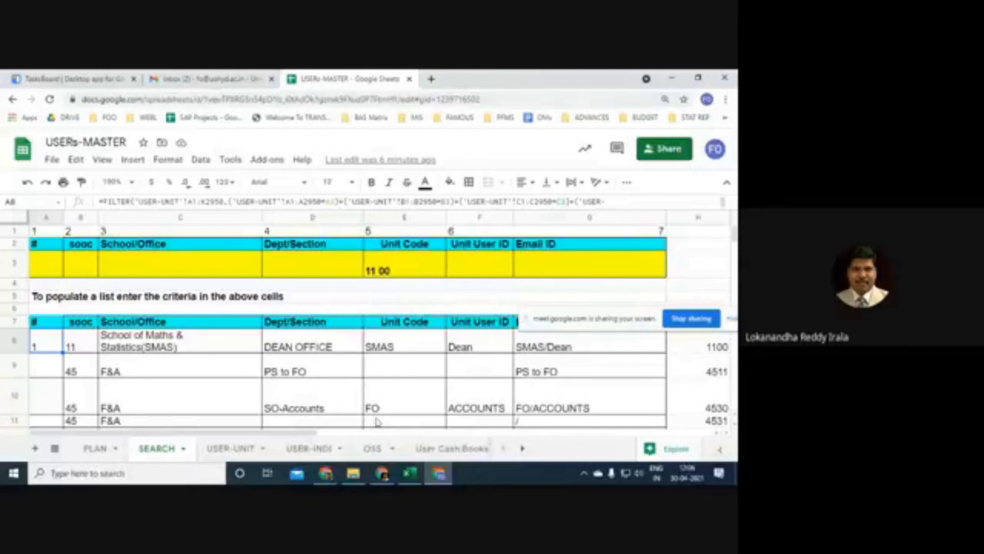
pyautogui.moveTo(325, 470)
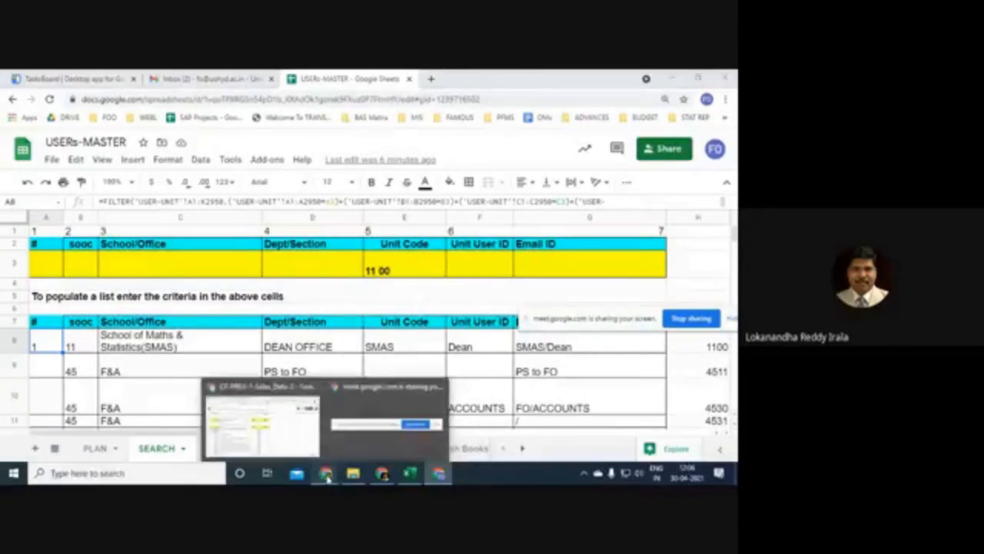
pyautogui.click(292, 440)
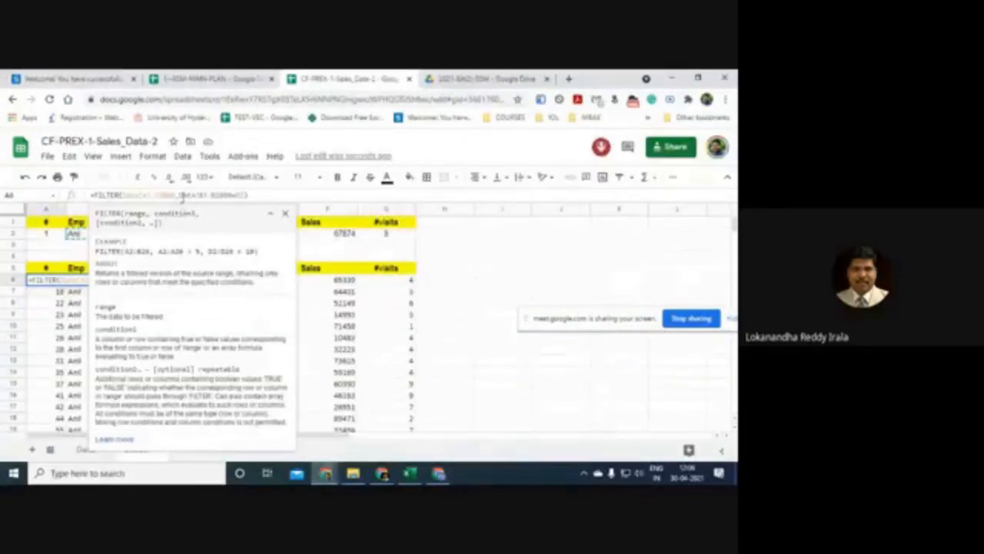
# Step: Extend the FILTER condition in A6 to (Data!B1:B2000=B2)+(Data!C1:C2000=C2) so records match either Emp or Month
pyautogui.moveTo(182, 195); pyautogui.dragTo(256, 211)
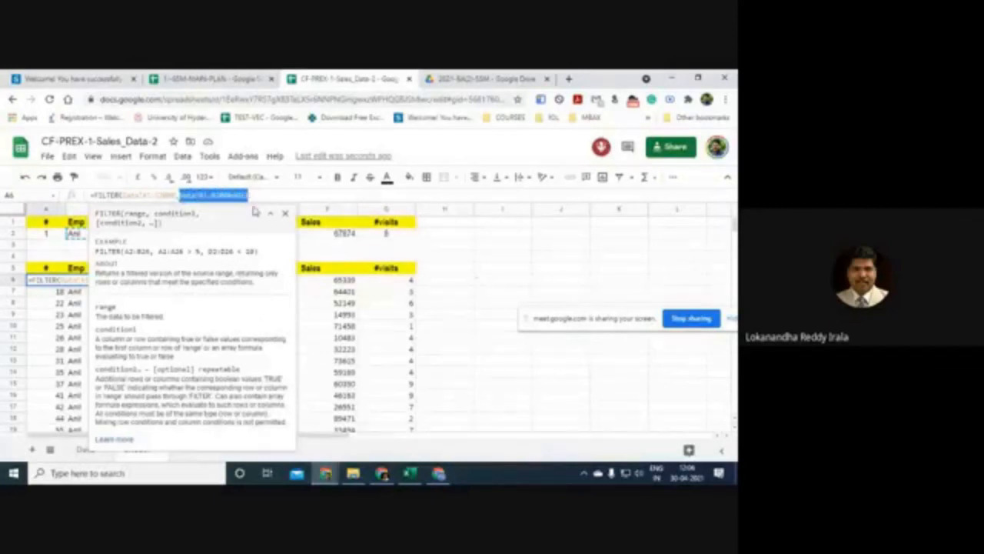
pyautogui.click(263, 195)
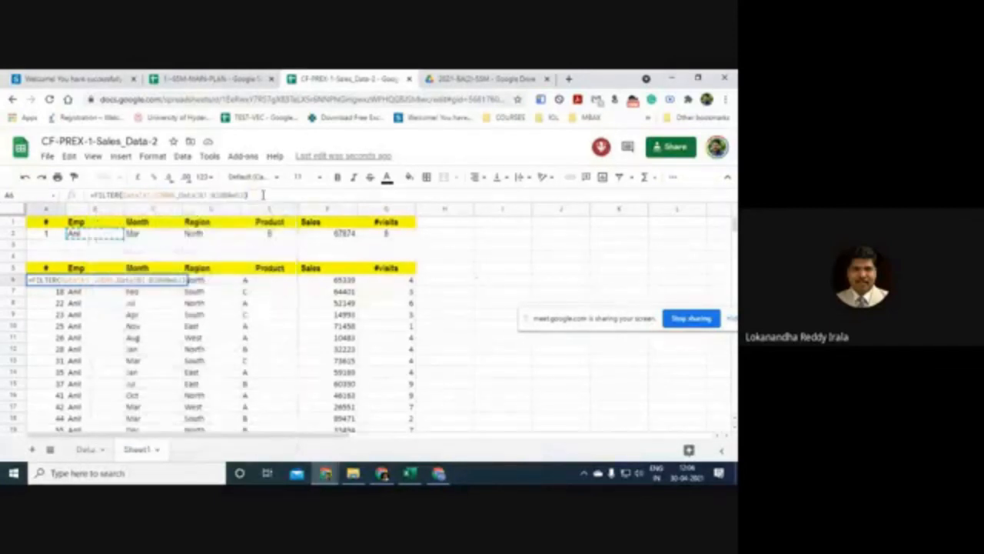
pyautogui.write('*')
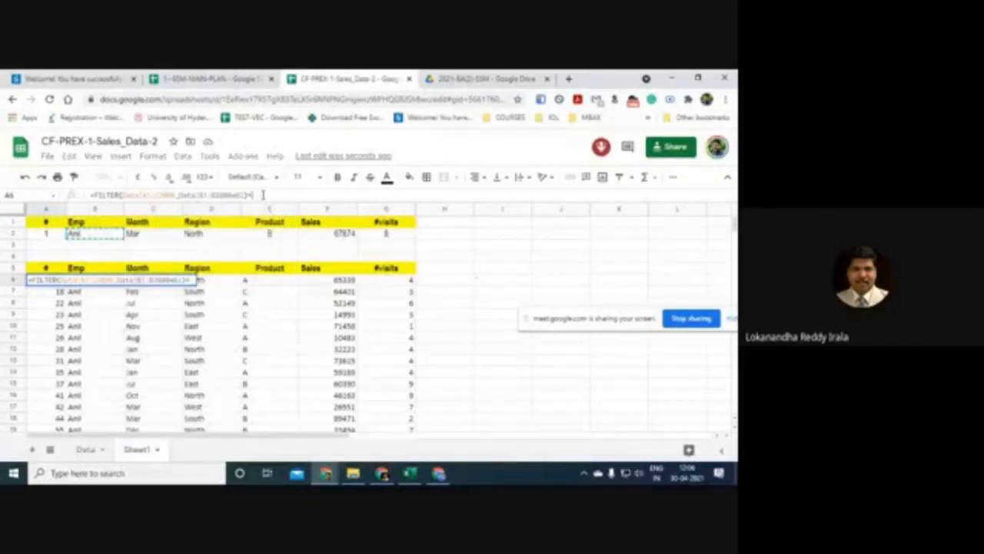
pyautogui.write('(')
pyautogui.hotkey('ctrl', 'v')
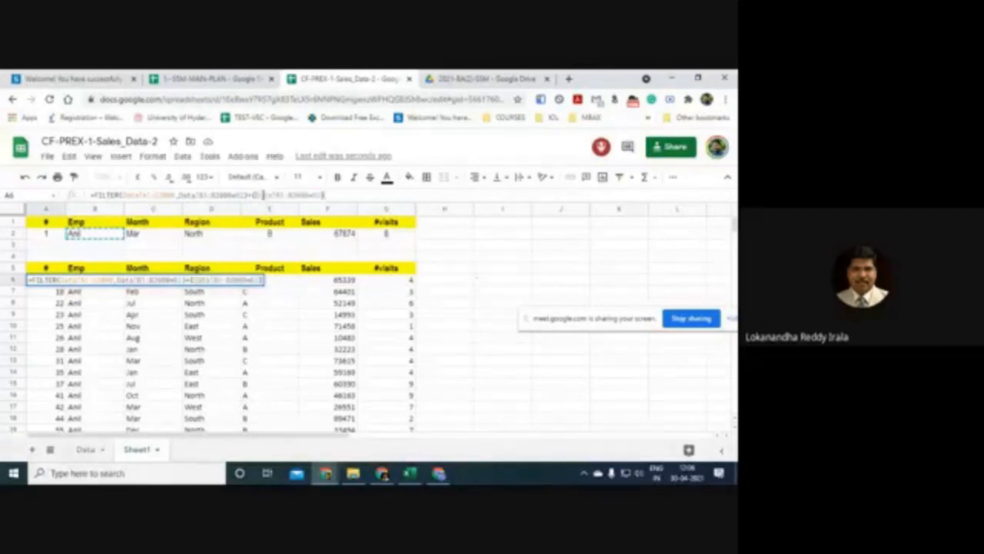
pyautogui.write(')')
pyautogui.press('BackSpace')
pyautogui.write('C')
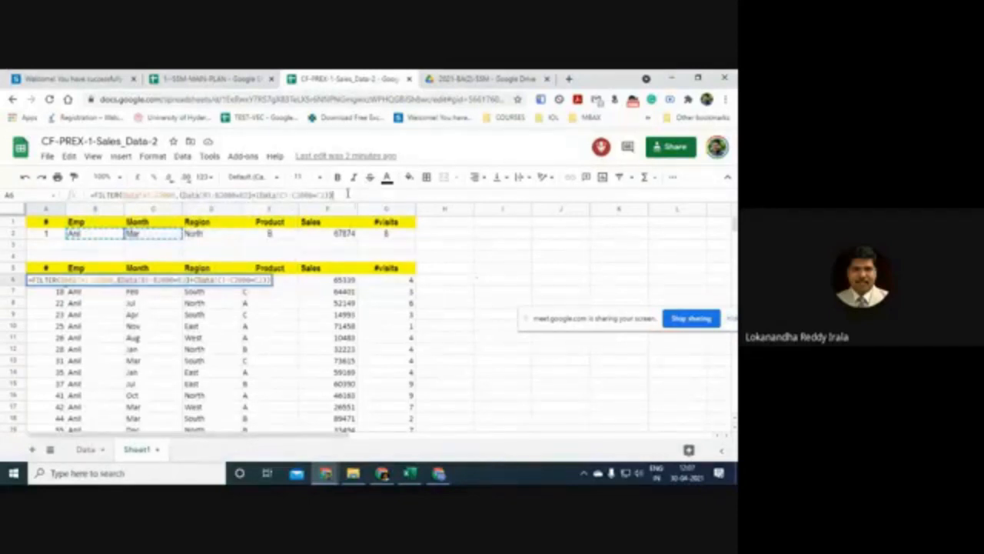
pyautogui.press('Return')
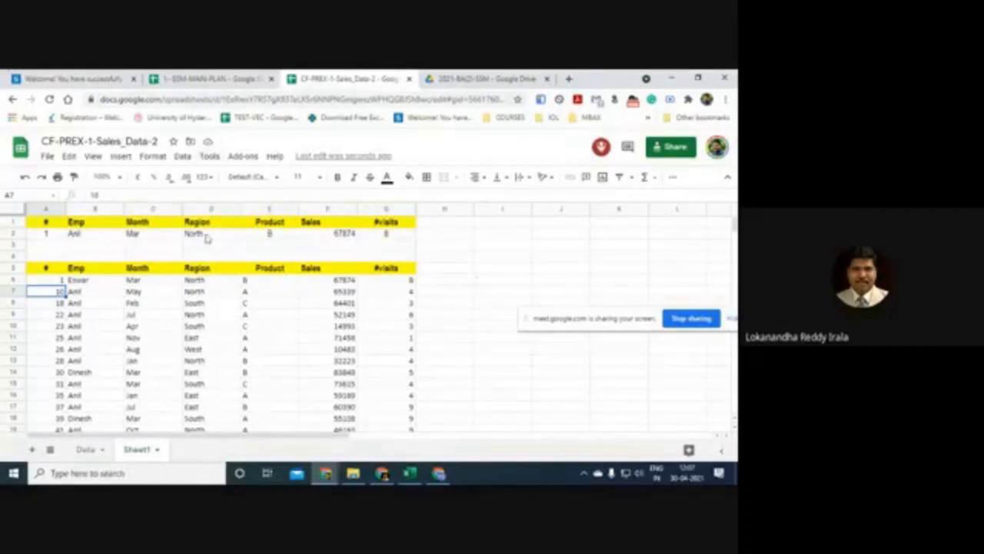
# Step: Clear the Region to #visits criteria in D2:G3 and the # header and value in A1:A2
pyautogui.moveTo(206, 238); pyautogui.dragTo(391, 249)
pyautogui.press('Delete')
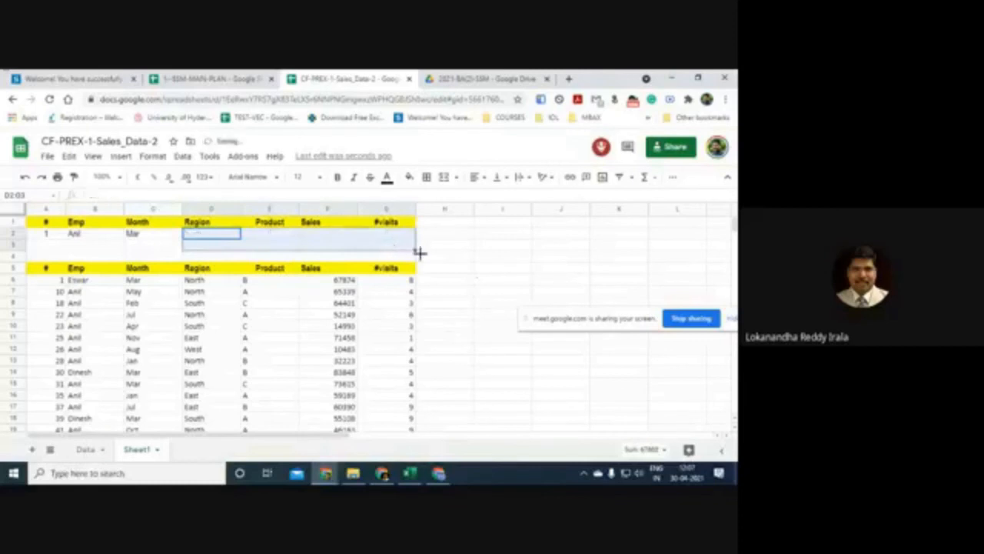
pyautogui.click(480, 269)
pyautogui.click(62, 234)
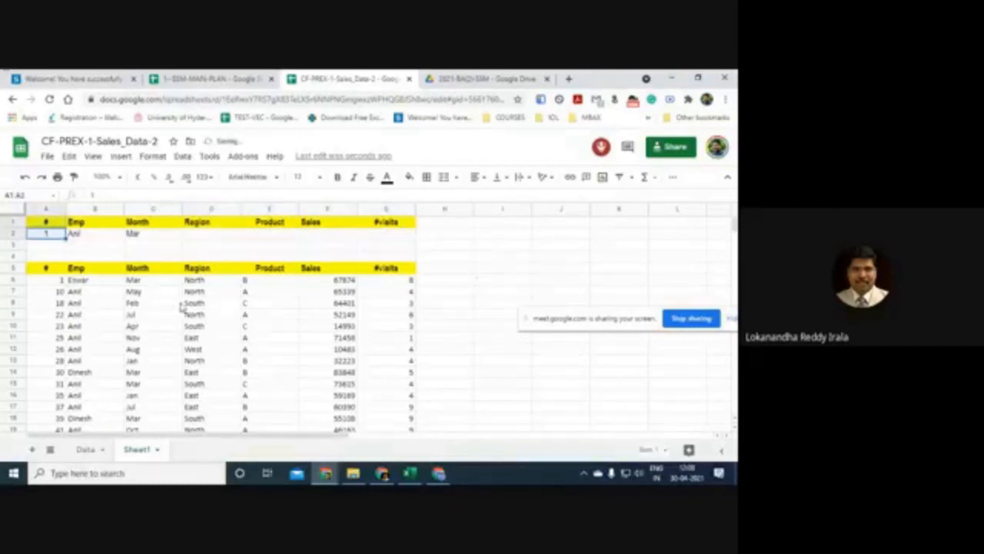
pyautogui.press('Delete')
pyautogui.click(500, 302)
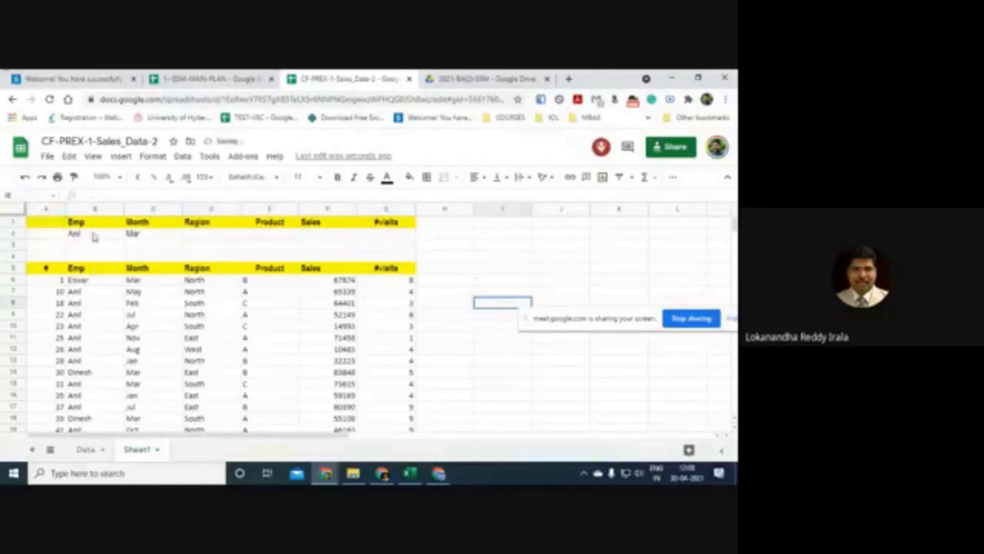
# Step: Examine the extracted records against the Emp and Month criteria in B2 and C2
pyautogui.click(93, 236)
pyautogui.click(146, 237)
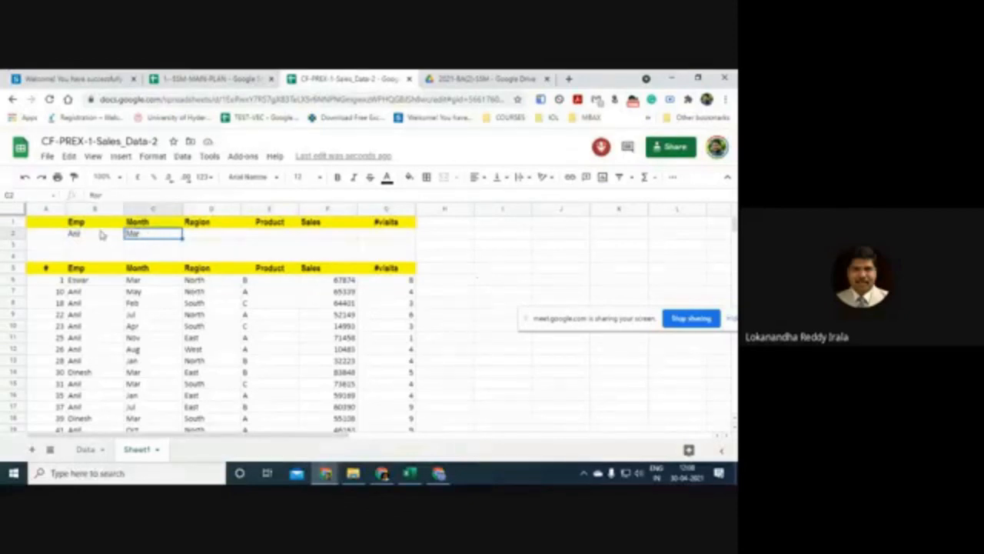
pyautogui.click(100, 234)
pyautogui.click(148, 237)
pyautogui.scroll(-10, 149, 325)
pyautogui.scroll(10, 176, 384)
pyautogui.moveTo(103, 238); pyautogui.dragTo(140, 240)
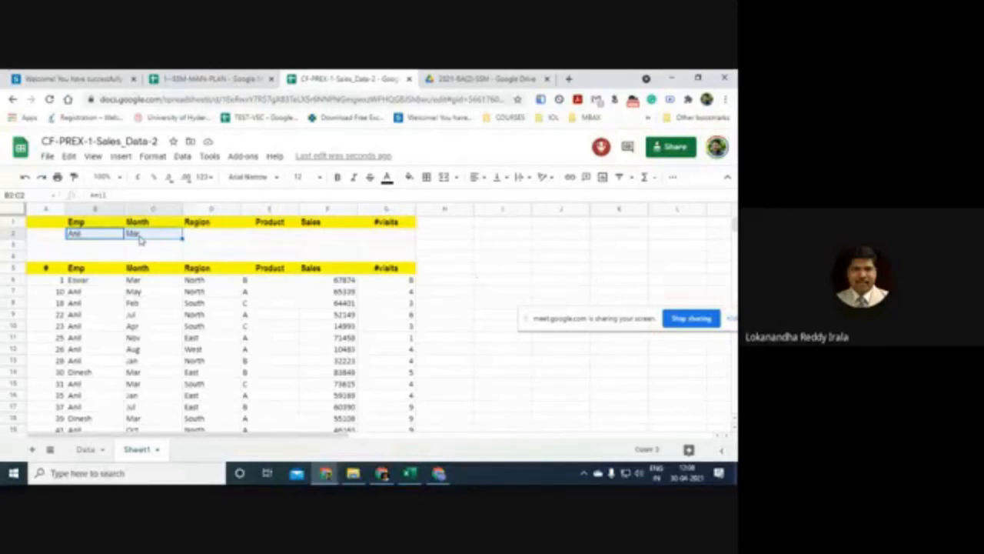
pyautogui.click(102, 296)
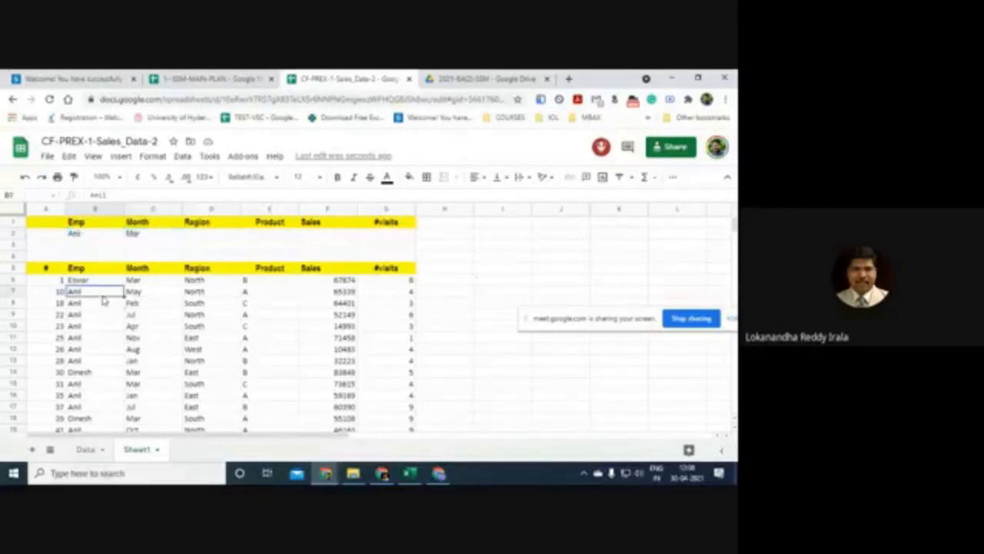
pyautogui.click(164, 284)
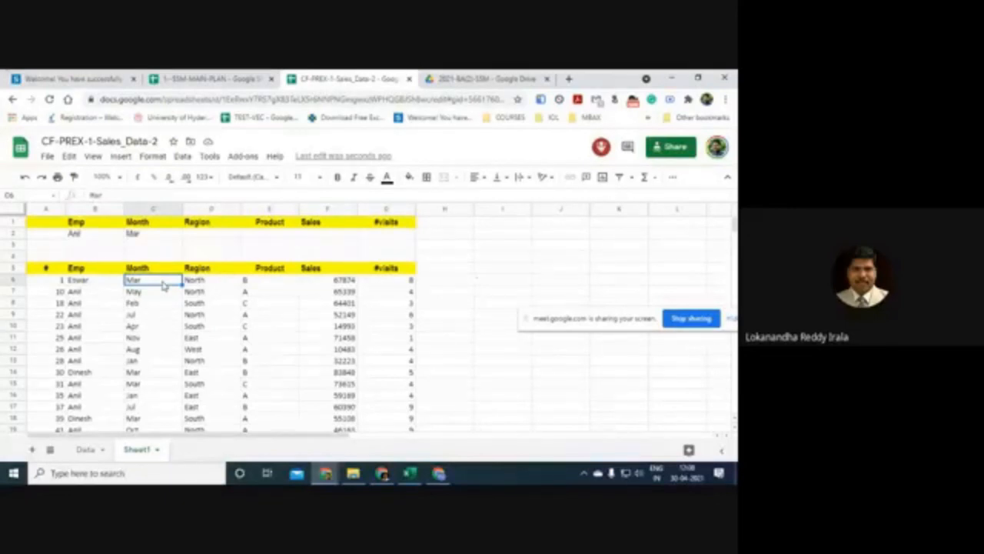
# Step: Change the + between the two FILTER conditions in A6 to * so both Emp and Month must match
pyautogui.click(43, 283)
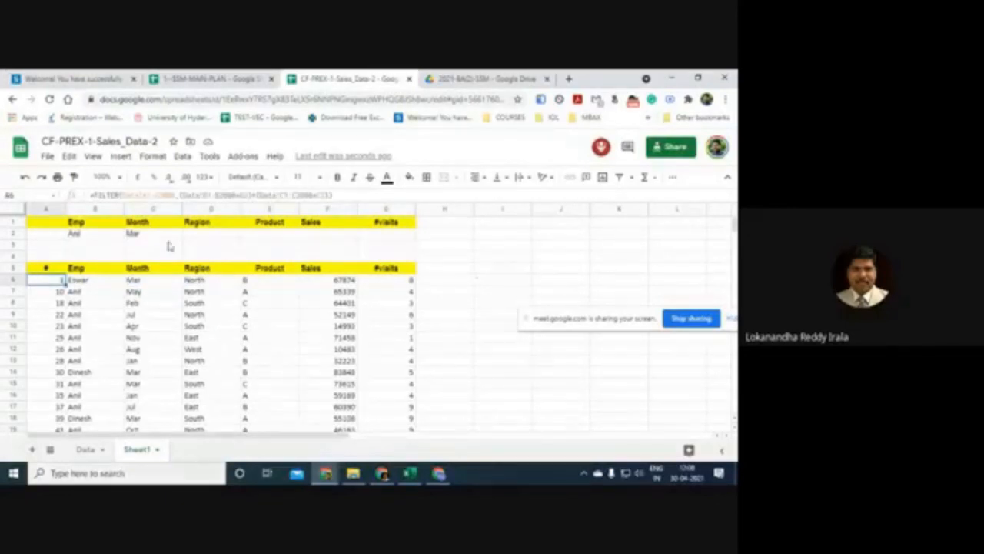
pyautogui.click(256, 195)
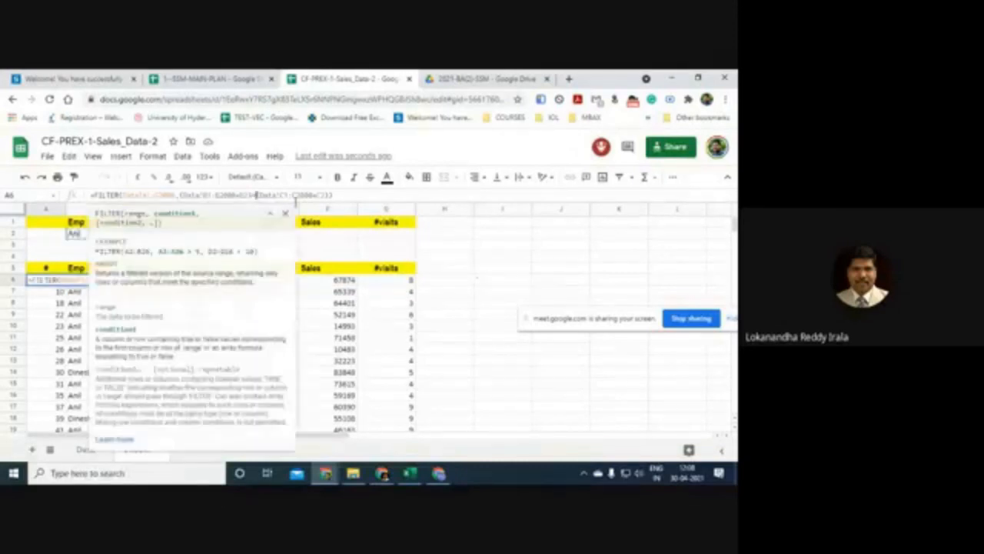
pyautogui.moveTo(256, 196); pyautogui.dragTo(252, 195)
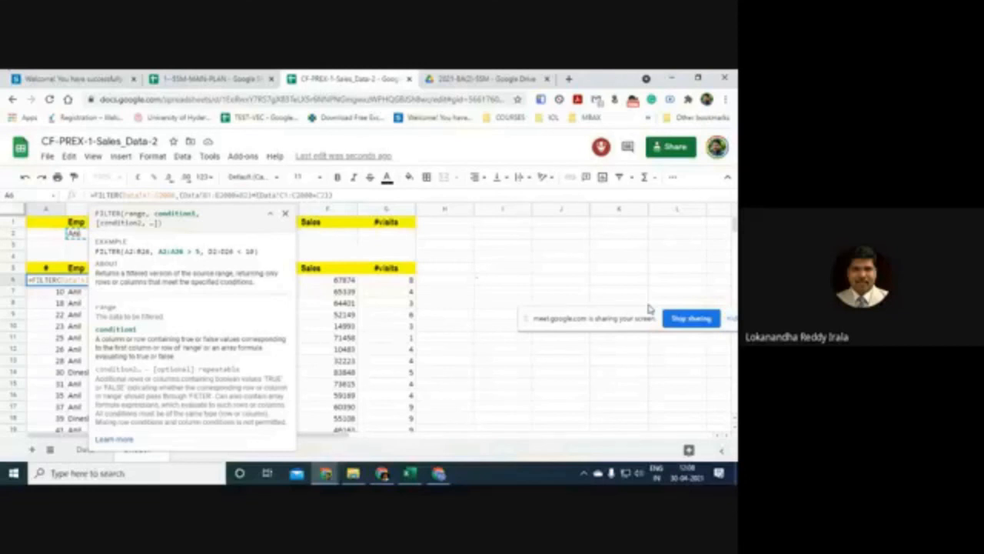
pyautogui.press('Return')
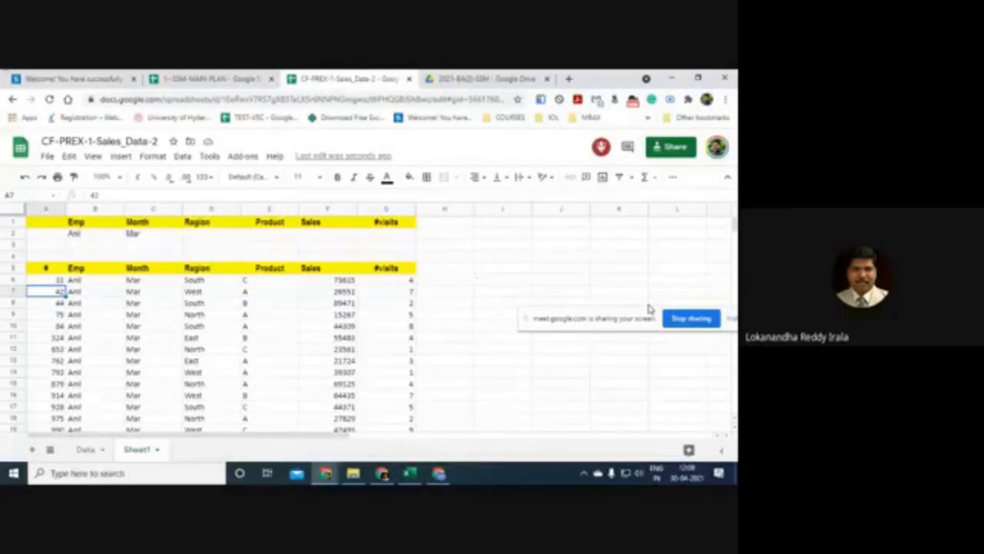
# Step: Enter a different employee's name as the Emp criterion in B2 and check the Month and Region criteria cells
pyautogui.click(76, 234)
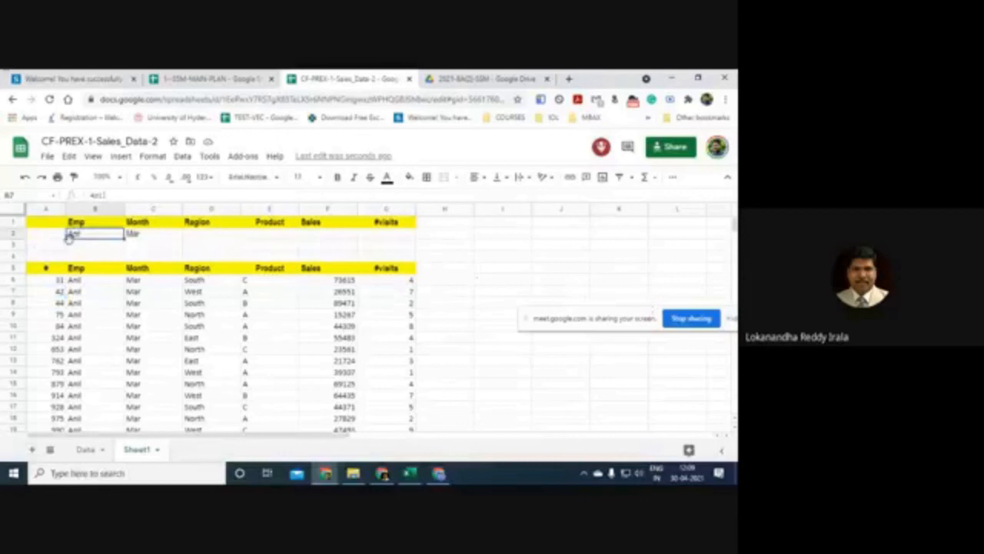
pyautogui.write('Dia')
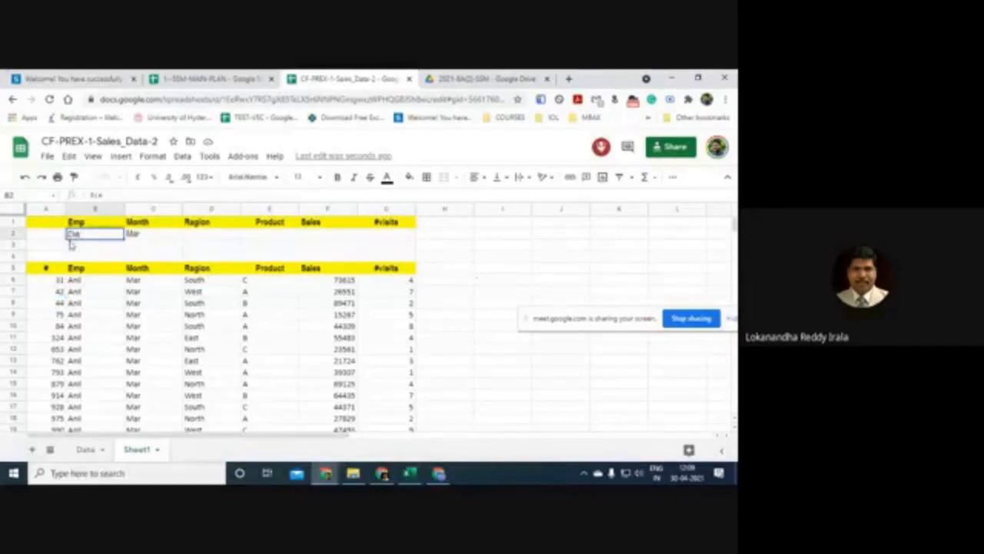
pyautogui.write('esh')
pyautogui.press('Return')
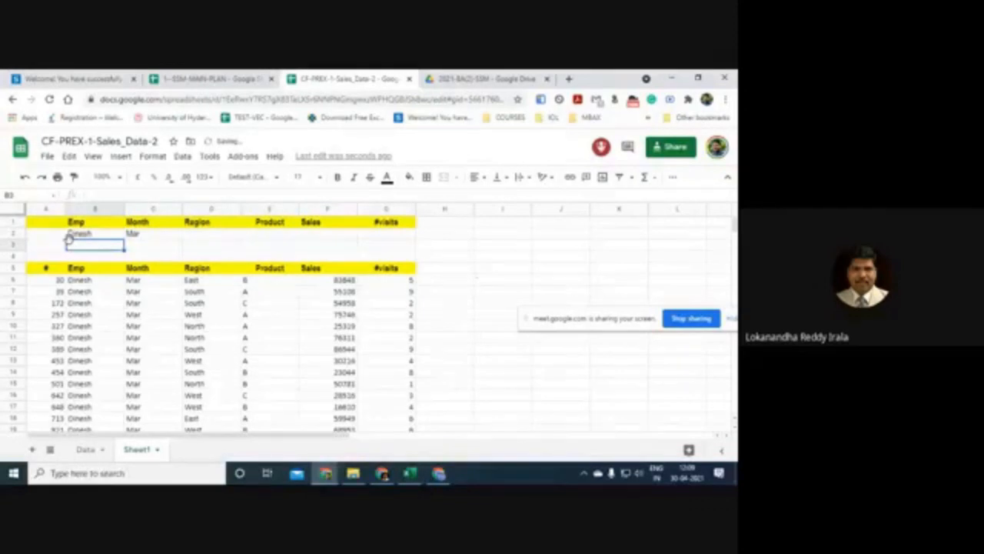
pyautogui.click(202, 237)
pyautogui.click(82, 225)
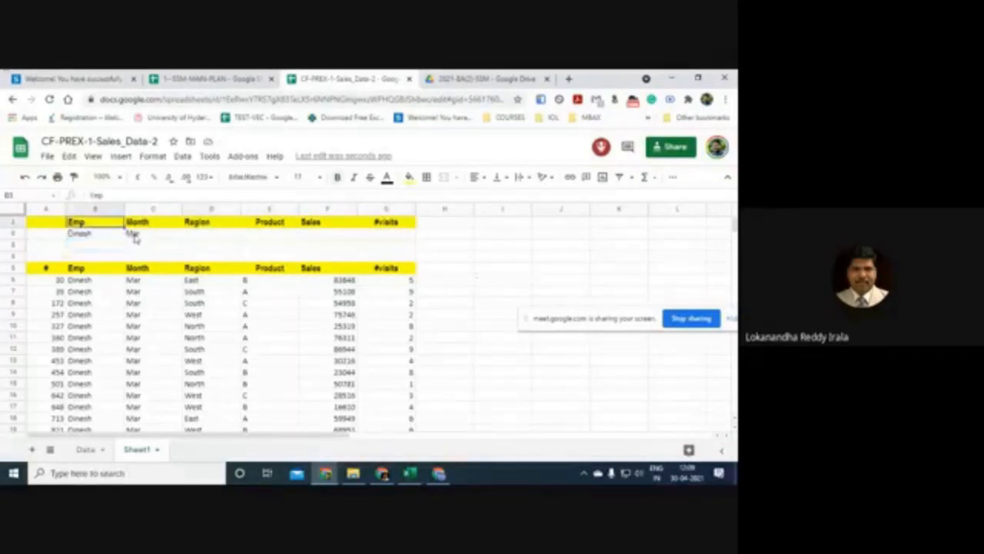
pyautogui.click(134, 236)
pyautogui.click(213, 235)
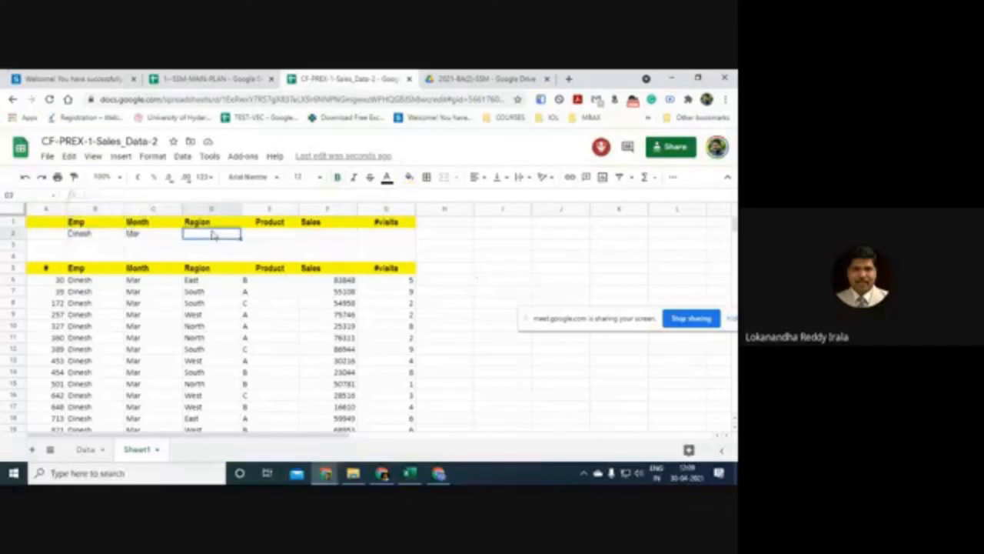
# Step: Add a third condition, *(Data!D1:D2000=D2), to the FILTER formula in A6 so Region must also match
pyautogui.click(51, 281)
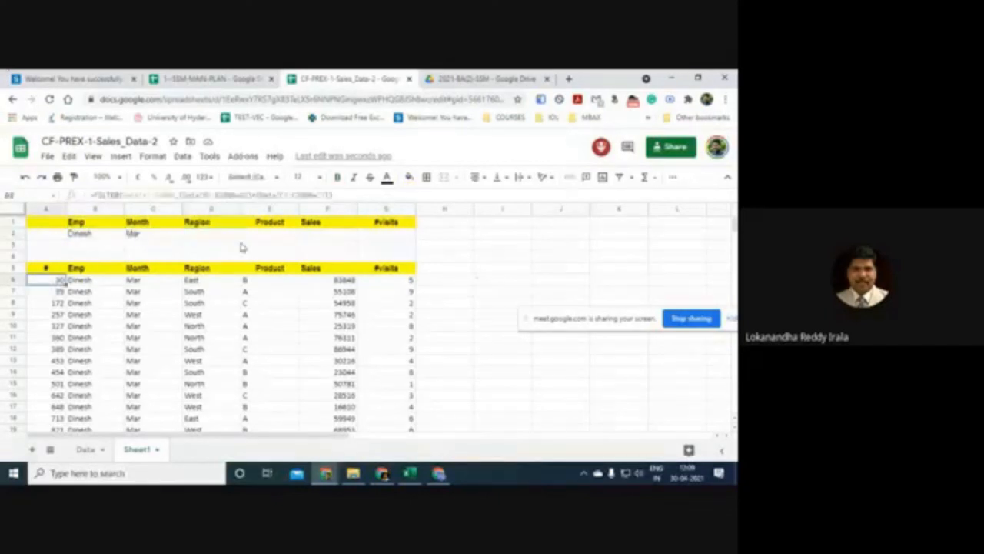
pyautogui.click(252, 195)
pyautogui.moveTo(252, 194); pyautogui.dragTo(332, 195)
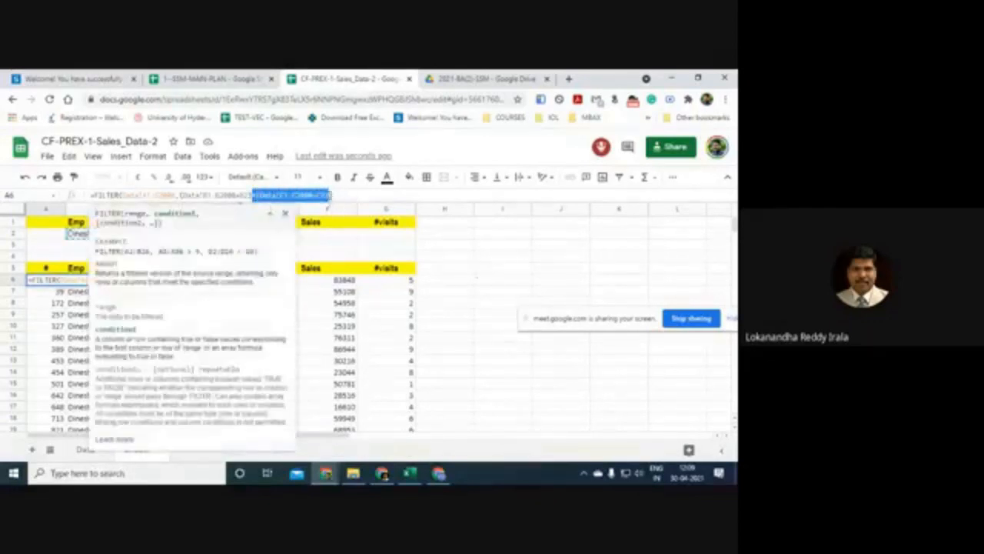
pyautogui.click(353, 195)
pyautogui.write('*')
pyautogui.write('(Data!C1:C2000<=C3)')
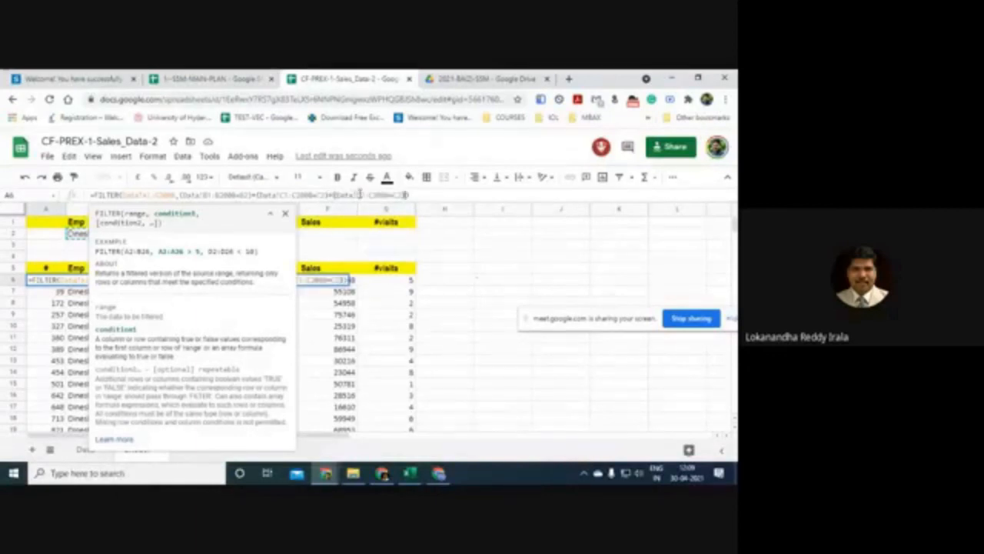
pyautogui.doubleClick(363, 194)
pyautogui.press('BackSpace')
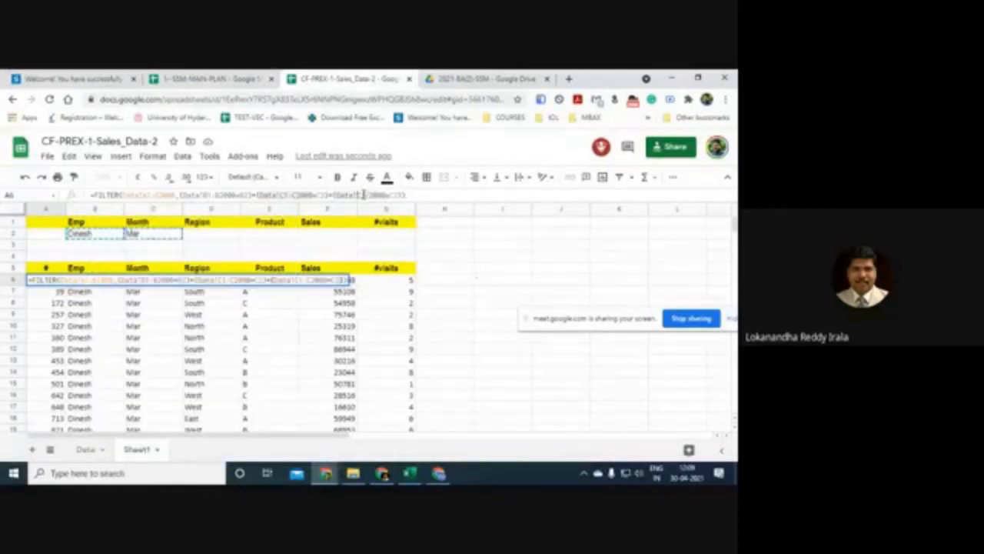
pyautogui.write('D')
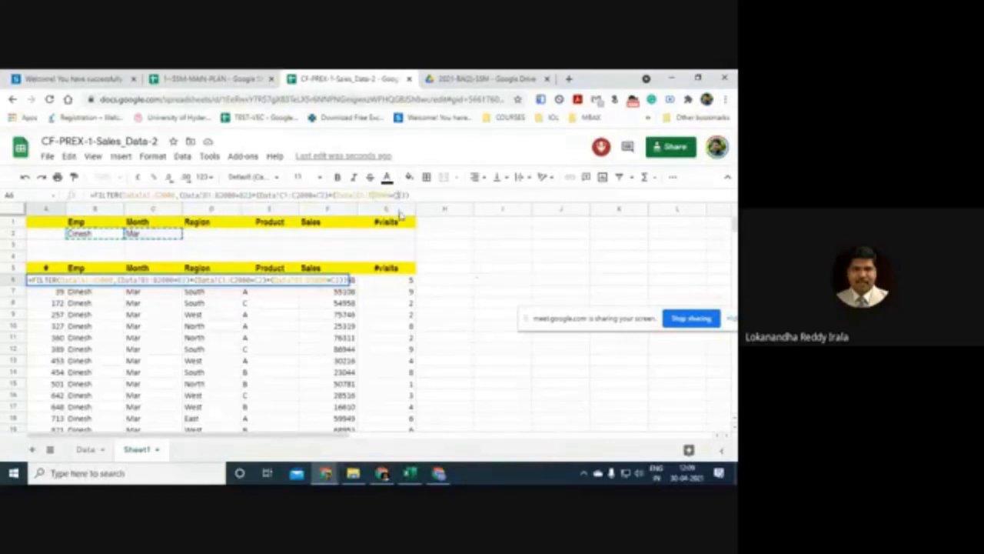
pyautogui.write('D')
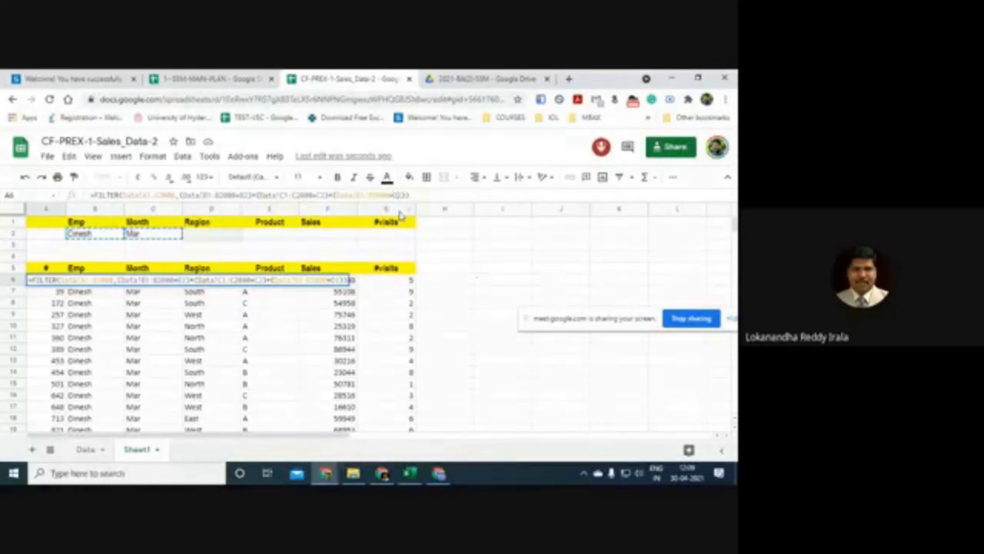
pyautogui.press('Return')
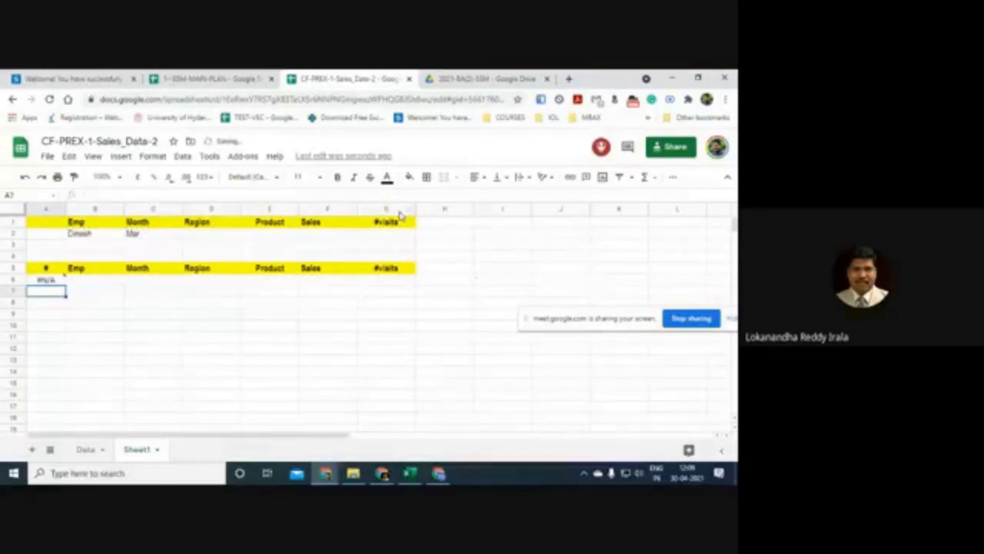
# Step: Enter North as the Region criterion in D2
pyautogui.click(221, 235)
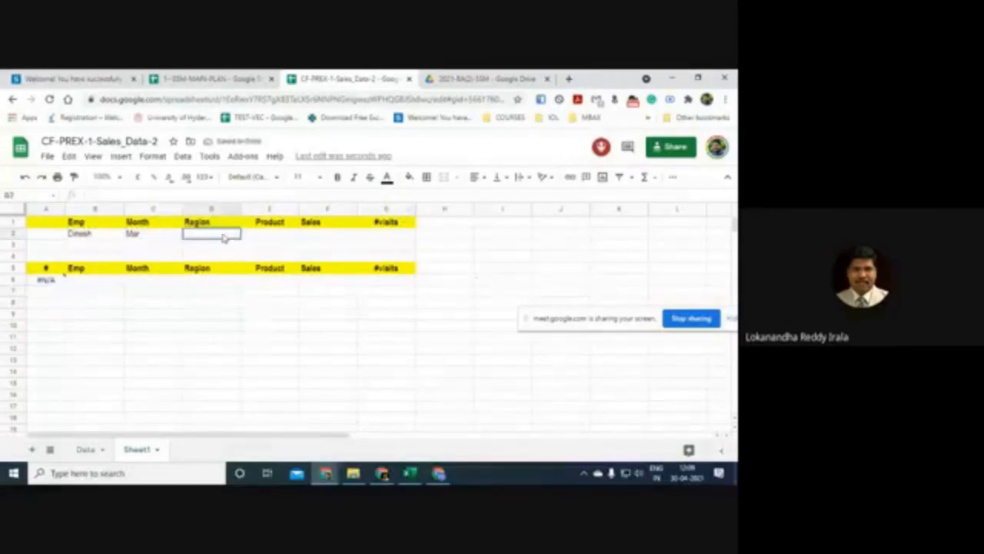
pyautogui.write('N')
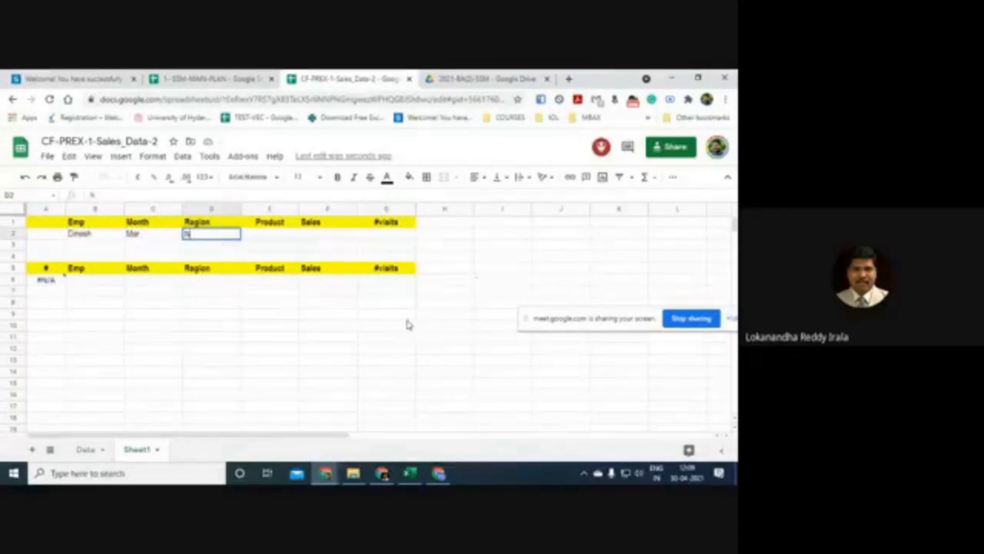
pyautogui.write('orth')
pyautogui.press('Return')
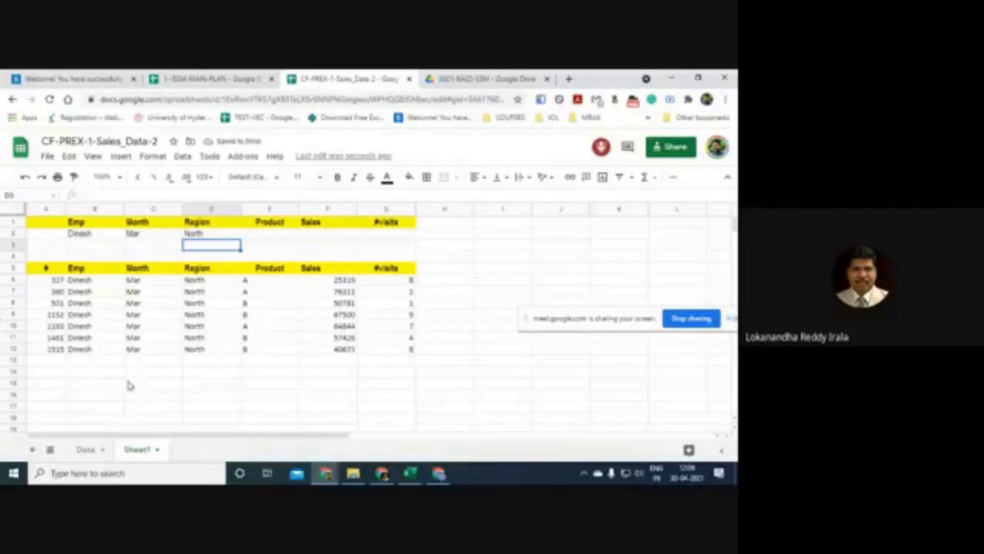
# Step: Check the Emp, Month and Region values of the first extracted record and the operators joining the conditions in the A6 formula
pyautogui.click(98, 281)
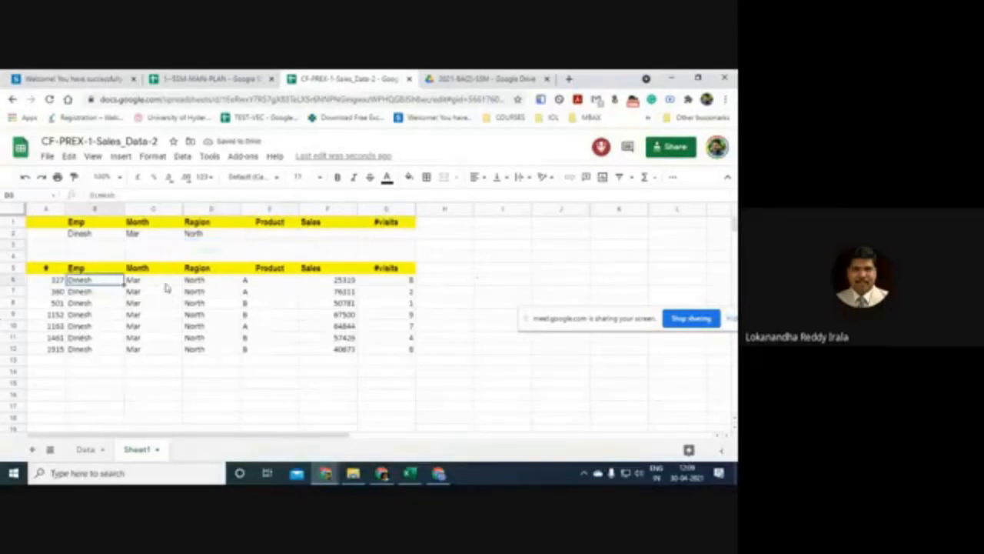
pyautogui.click(165, 282)
pyautogui.click(204, 282)
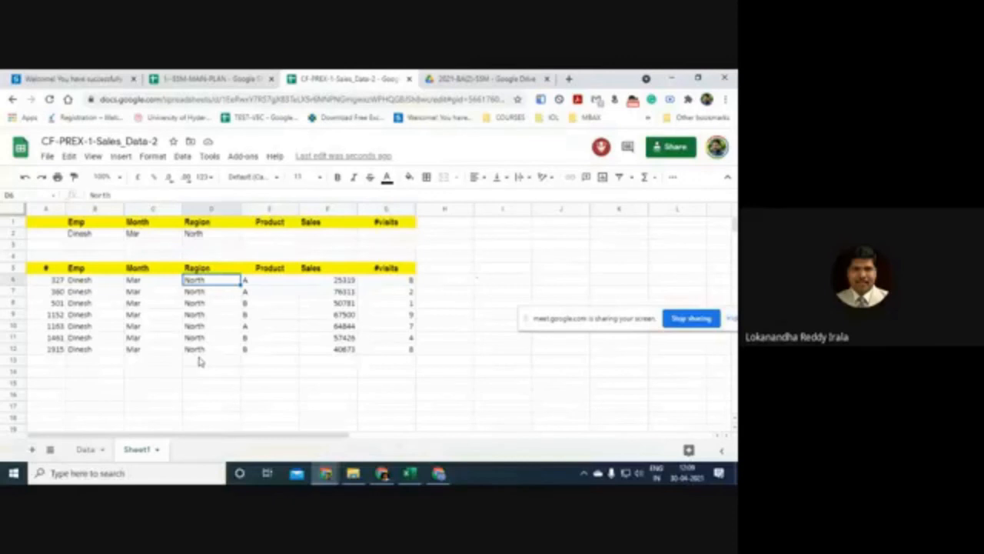
pyautogui.click(51, 283)
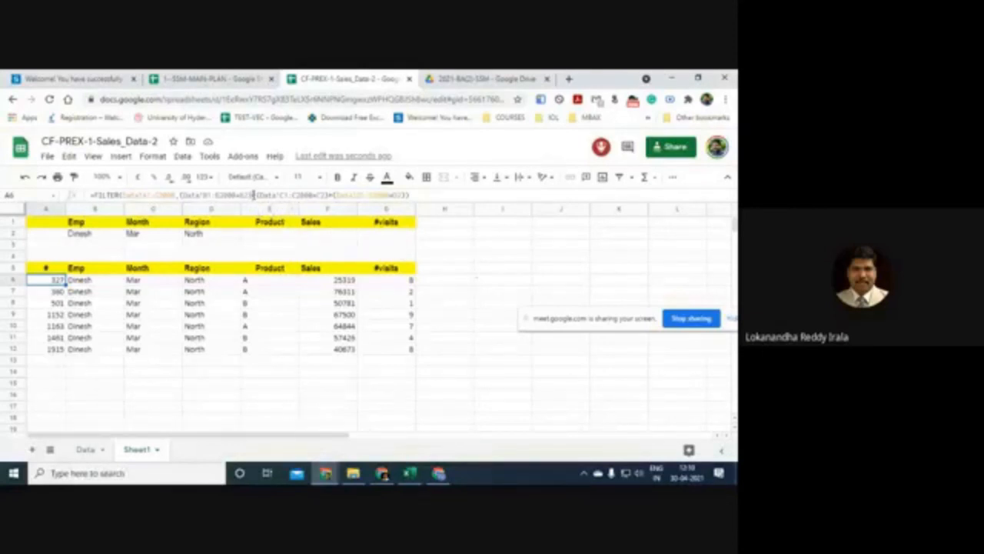
pyautogui.click(252, 195)
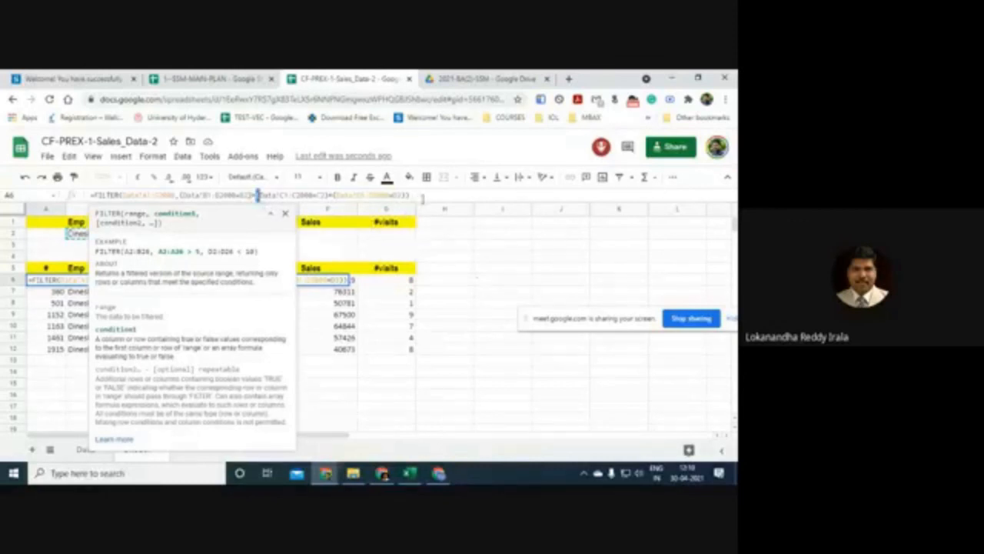
pyautogui.click(420, 196)
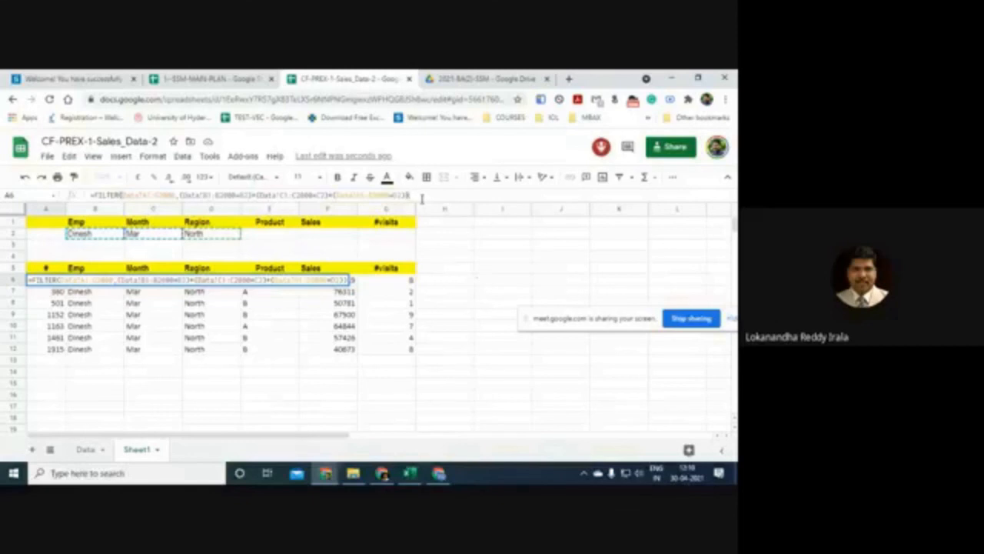
pyautogui.press('Return')
# Step: Clear the Month criterion in C2 and enter Jan in its place
pyautogui.click(176, 234)
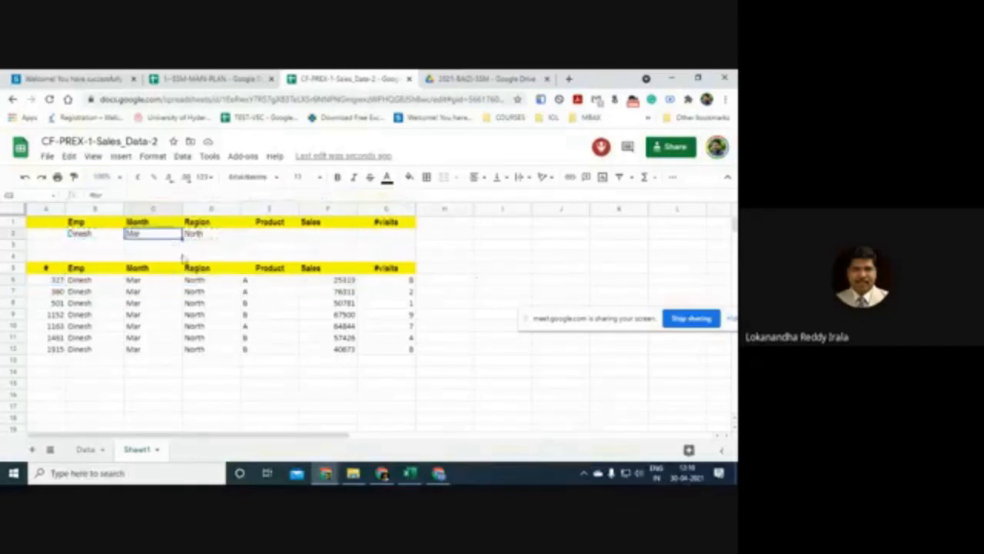
pyautogui.press('Delete')
pyautogui.click(219, 408)
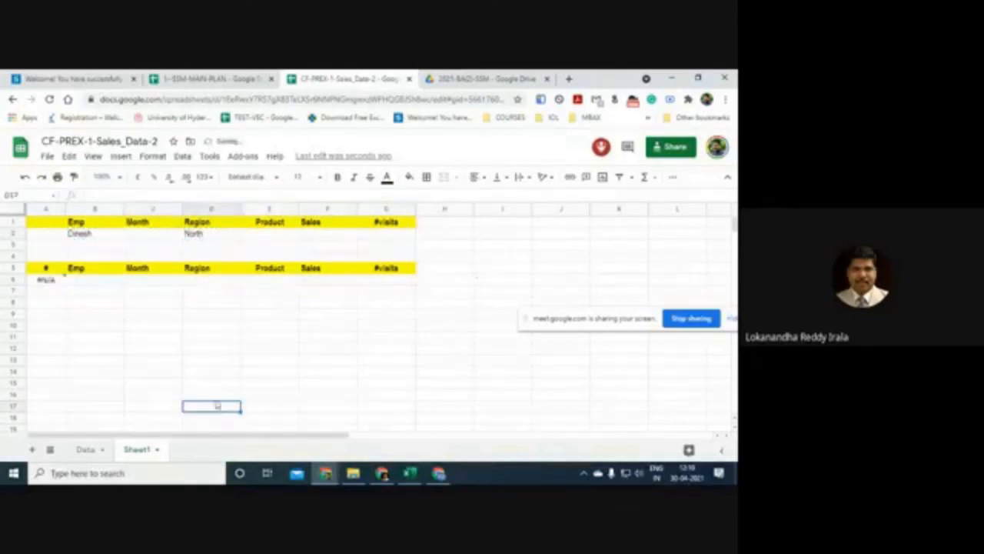
pyautogui.click(168, 236)
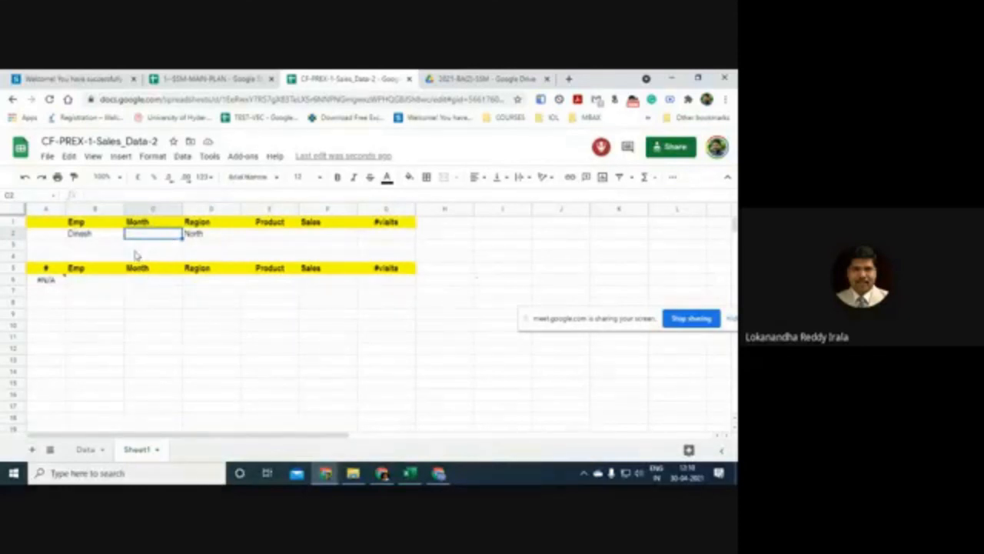
pyautogui.write('Mar')
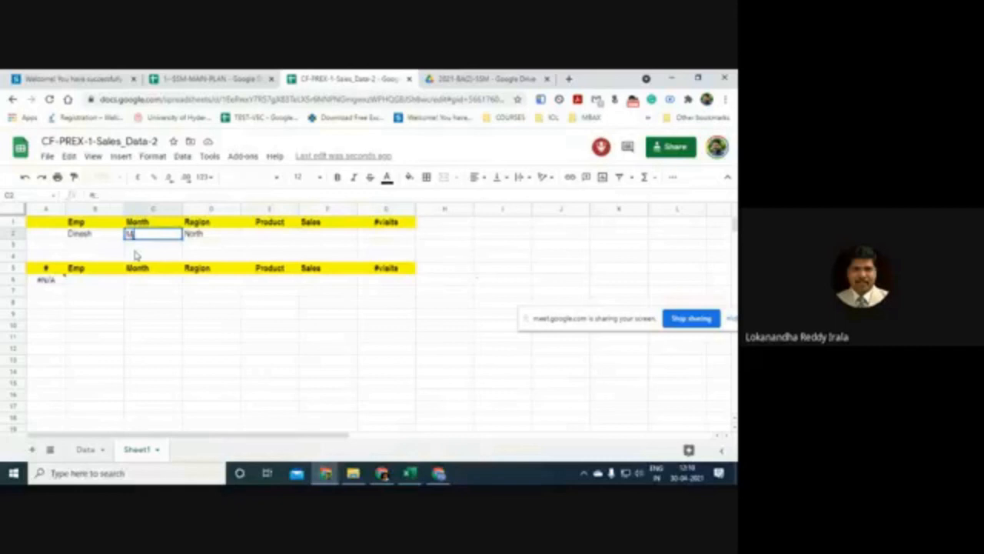
pyautogui.press('BackSpace')
pyautogui.press('BackSpace')
pyautogui.press('BackSpace')
pyautogui.press('F12')
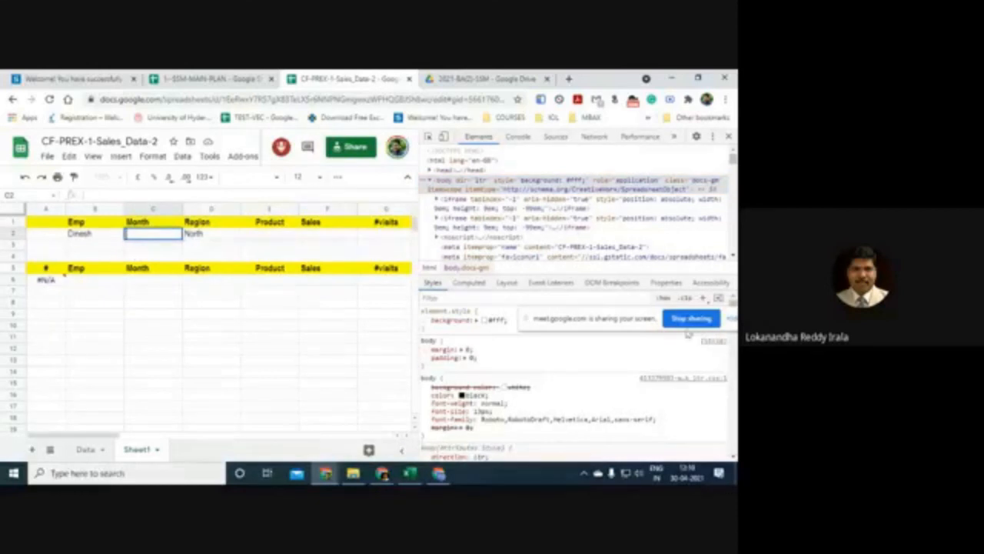
pyautogui.write('Jan')
pyautogui.click(133, 247)
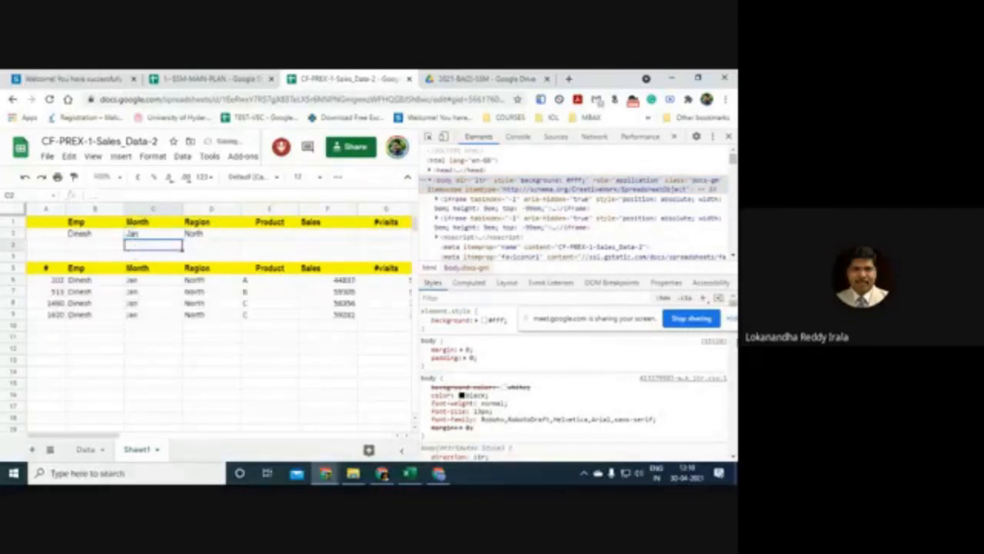
pyautogui.click(731, 136)
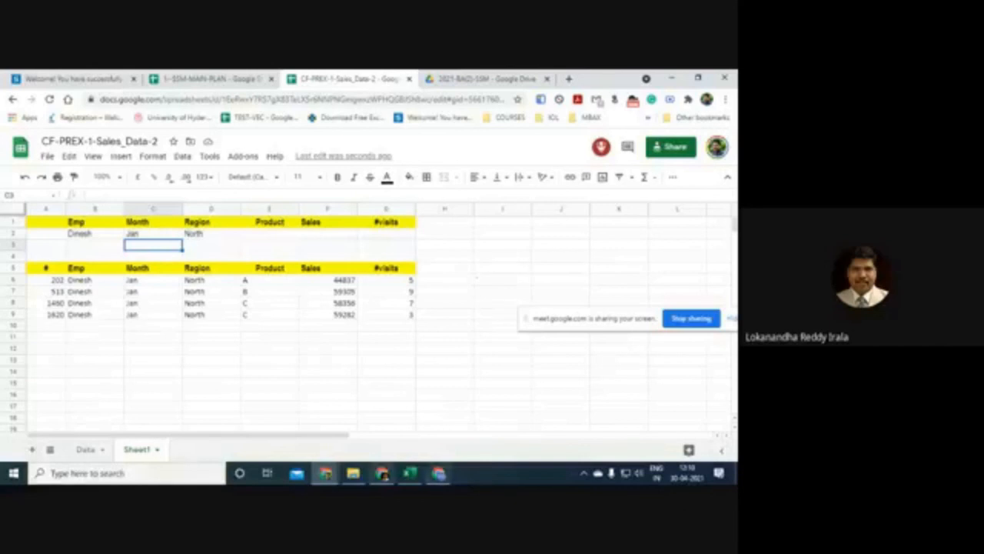
# Step: Switch to the DBF-CRAT-1-Sales_Data workbook in Excel and open the DATA21 sheet
pyautogui.click(413, 480)
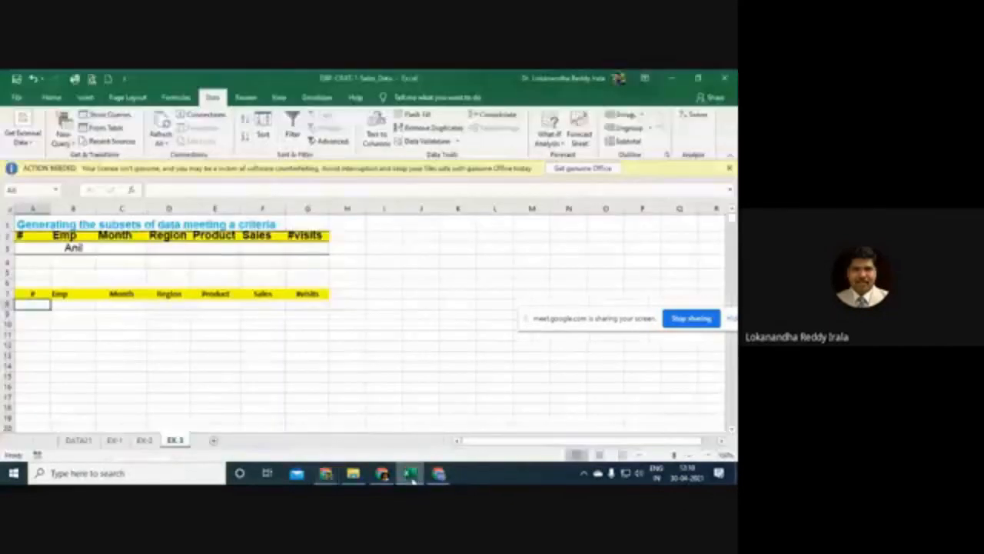
pyautogui.click(115, 440)
pyautogui.click(78, 441)
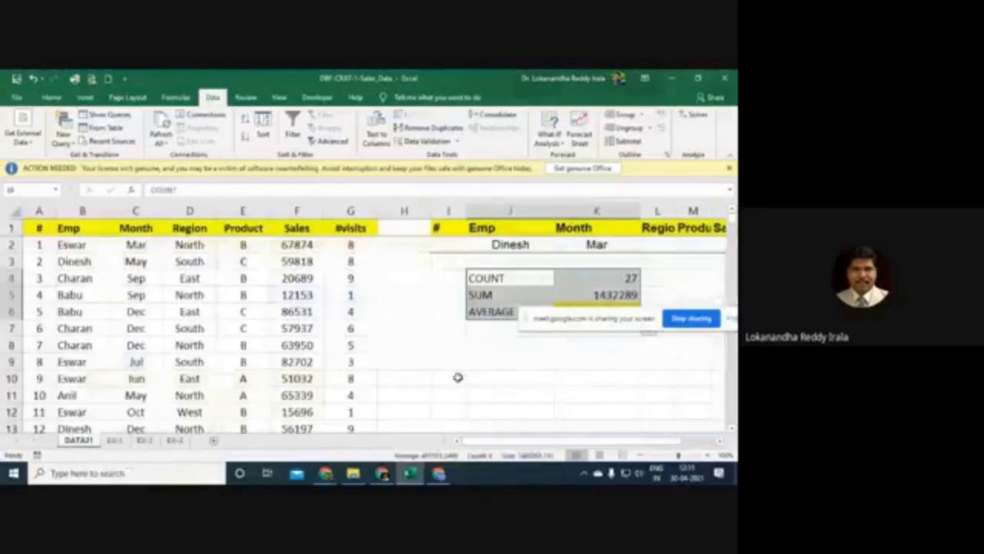
pyautogui.click(485, 331)
pyautogui.write('D')
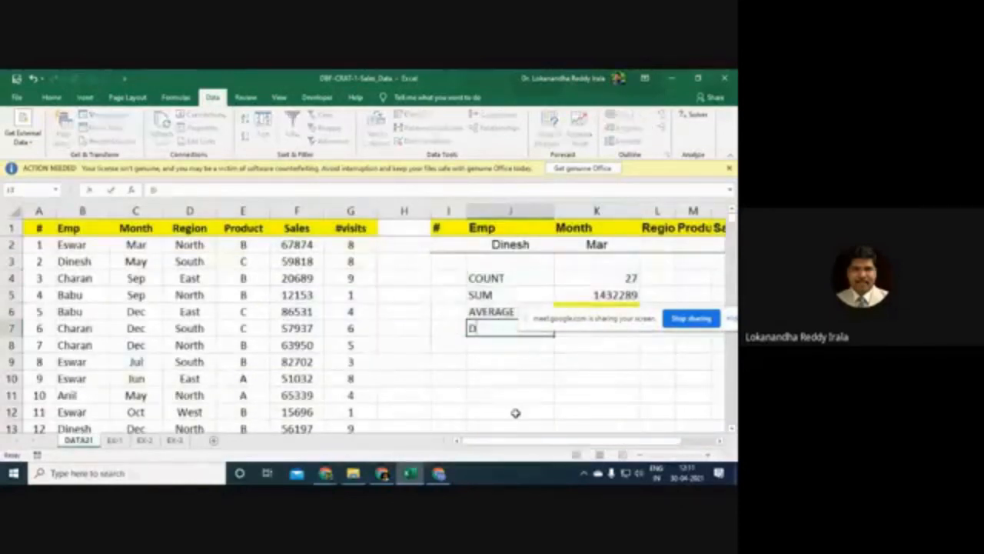
pyautogui.write('MAX')
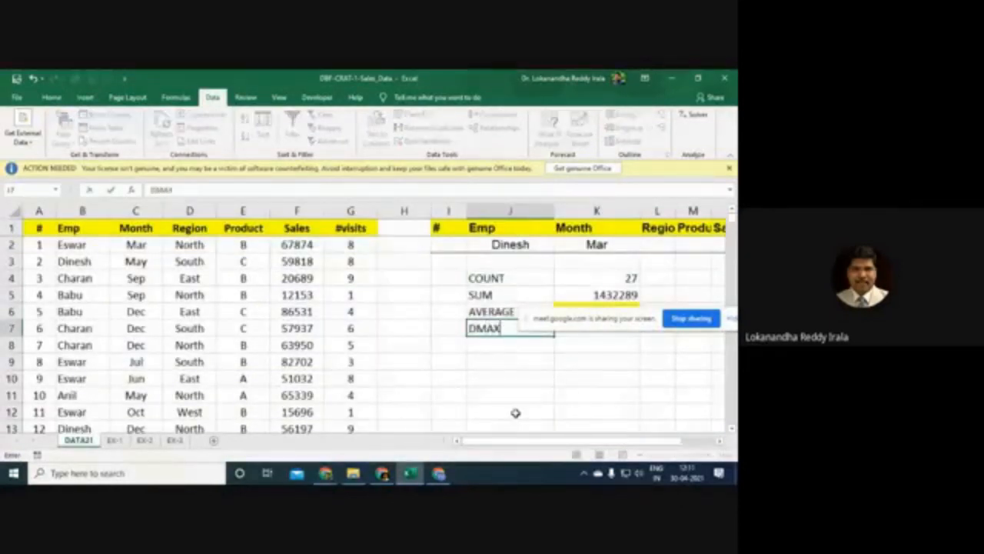
pyautogui.write('(')
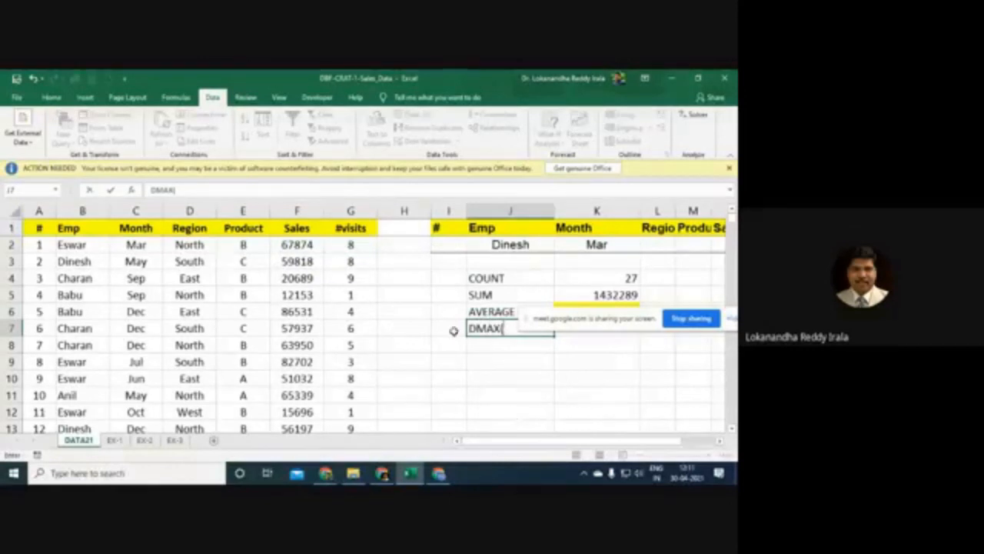
pyautogui.moveTo(640, 326); pyautogui.dragTo(606, 415)
pyautogui.moveTo(507, 329); pyautogui.dragTo(477, 329)
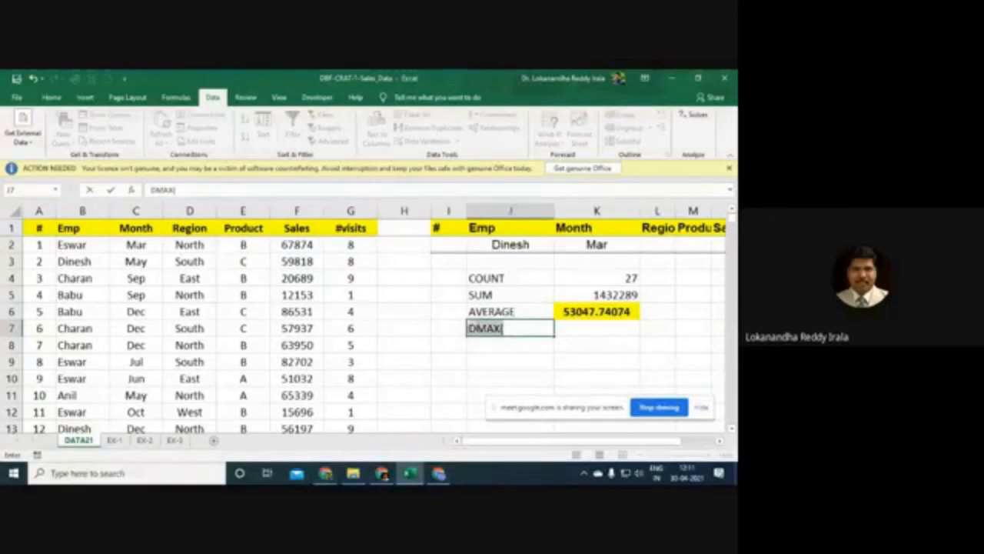
pyautogui.press('Escape')
# Step: Try out the DMAX and DMIN database functions in K7 below the average, leaving the cell empty
pyautogui.click(611, 329)
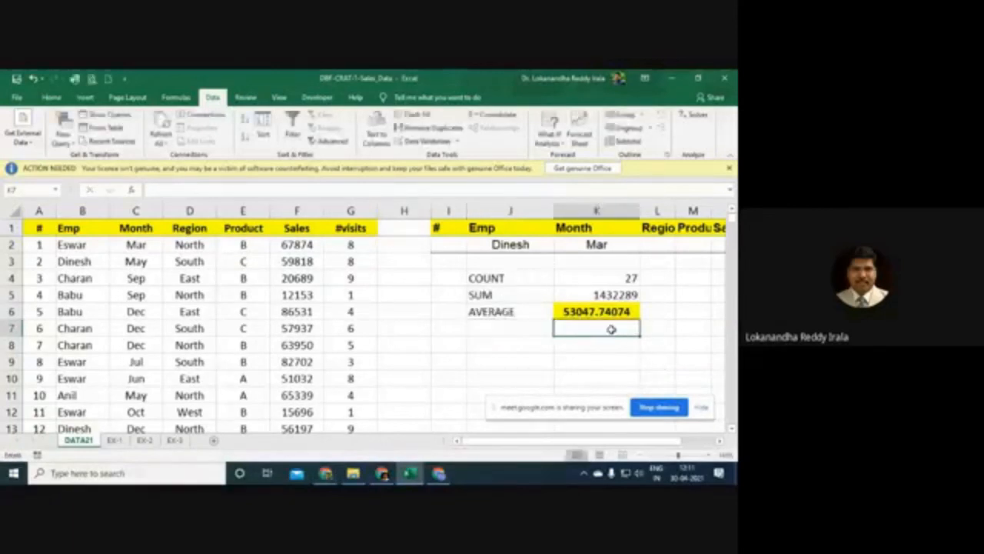
pyautogui.write('=DMA')
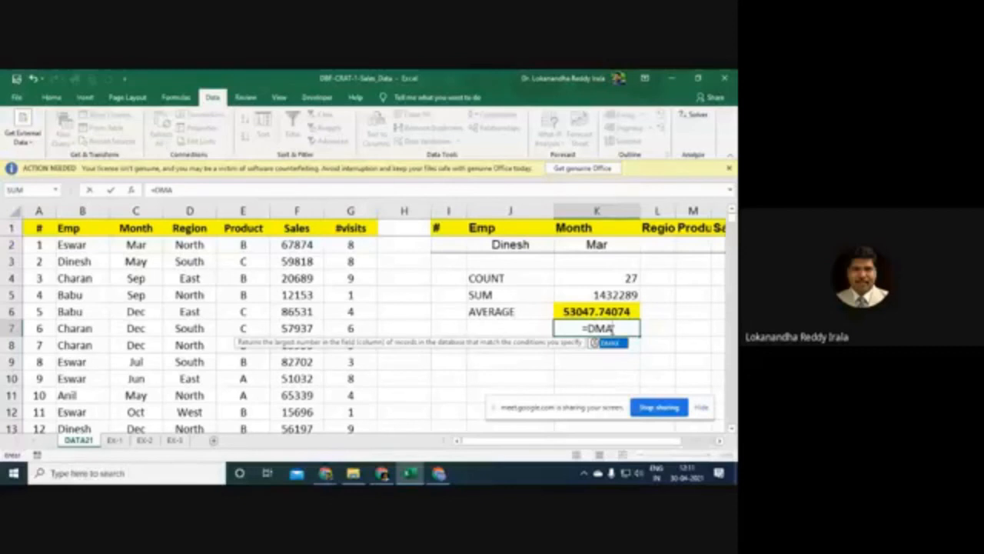
pyautogui.press('BackSpace')
pyautogui.write('I')
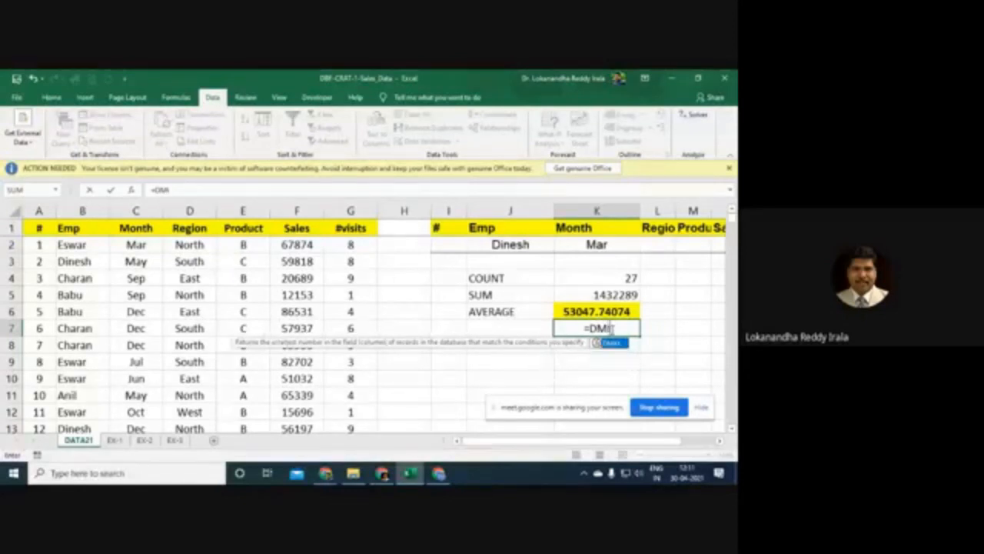
pyautogui.write('N')
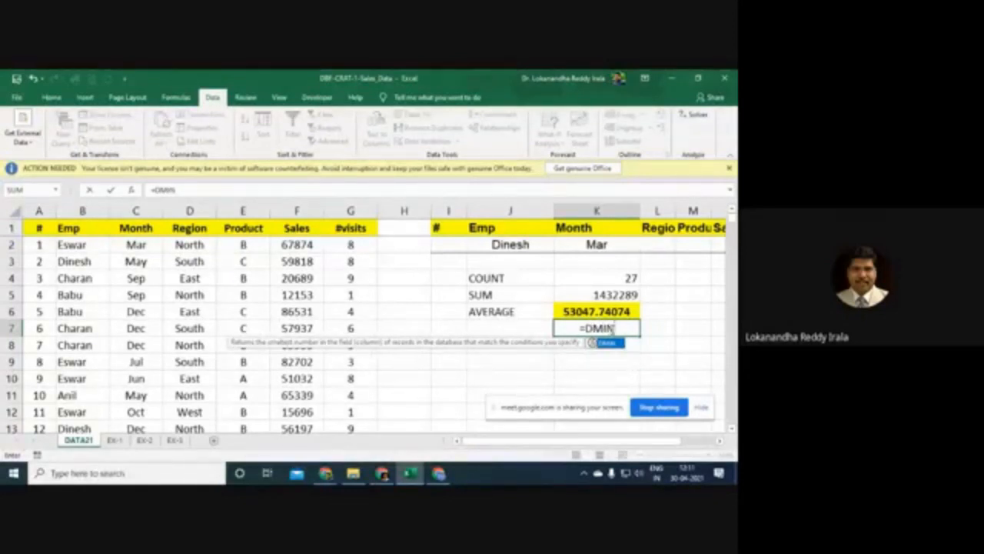
pyautogui.press('BackSpace')
pyautogui.press('BackSpace')
pyautogui.press('BackSpace')
pyautogui.press('BackSpace')
pyautogui.press('BackSpace')
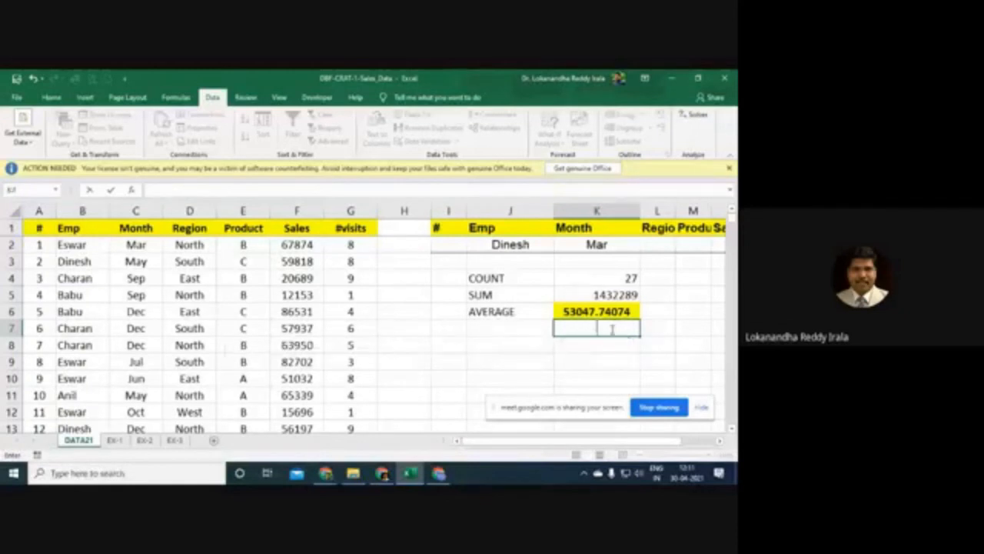
pyautogui.click(512, 327)
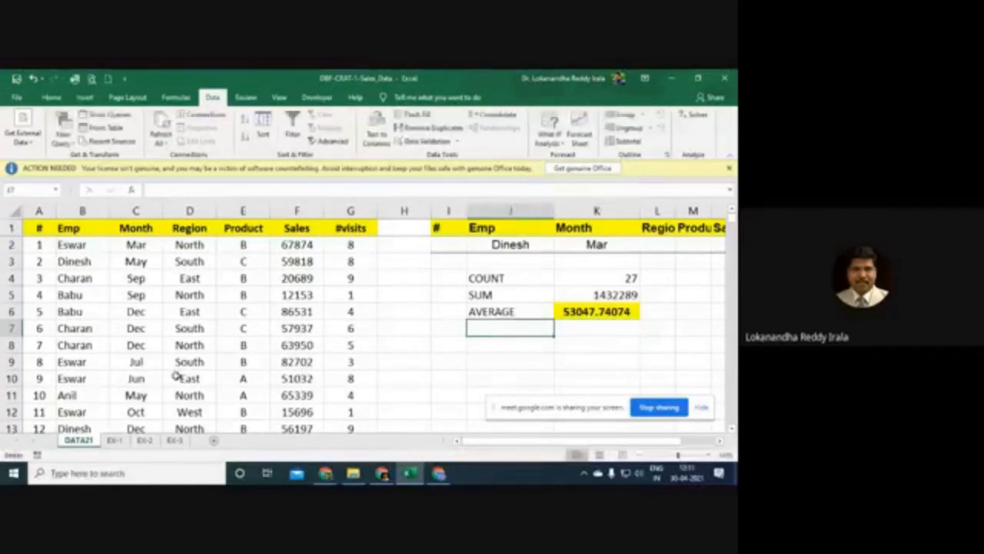
# Step: Open the EX-2 sheet with the subset extracted by Emp and Month
pyautogui.click(145, 439)
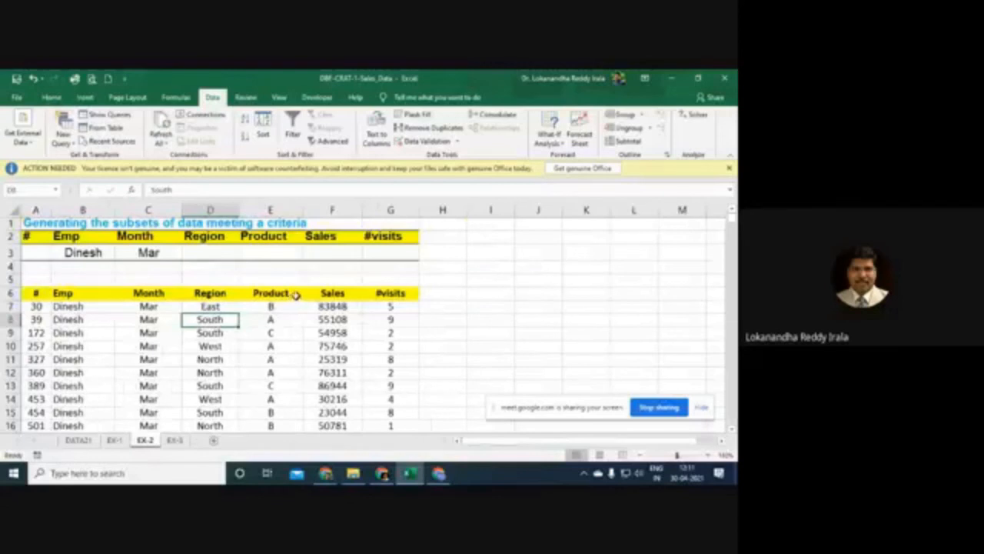
# Step: Review the records extracted on the EX-2 sheet and the filled and blank criteria cells in row 3
pyautogui.scroll(-12, 296, 338)
pyautogui.scroll(10, 304, 369)
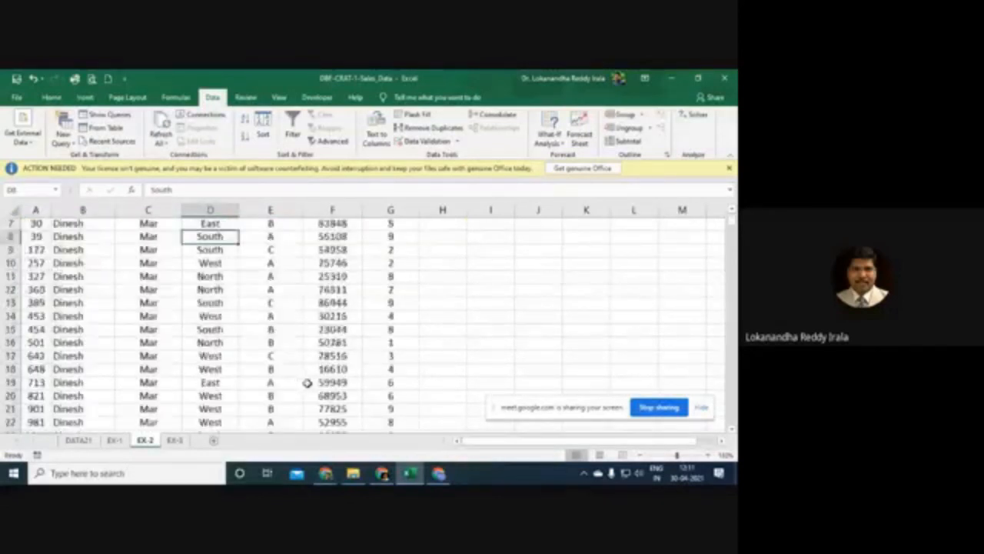
pyautogui.scroll(2, 307, 382)
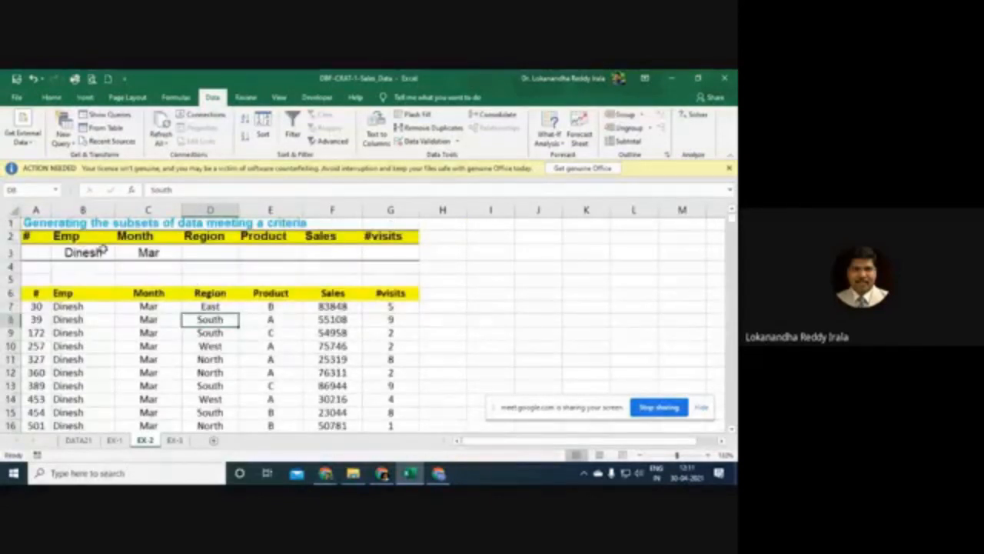
pyautogui.moveTo(220, 253); pyautogui.dragTo(400, 250)
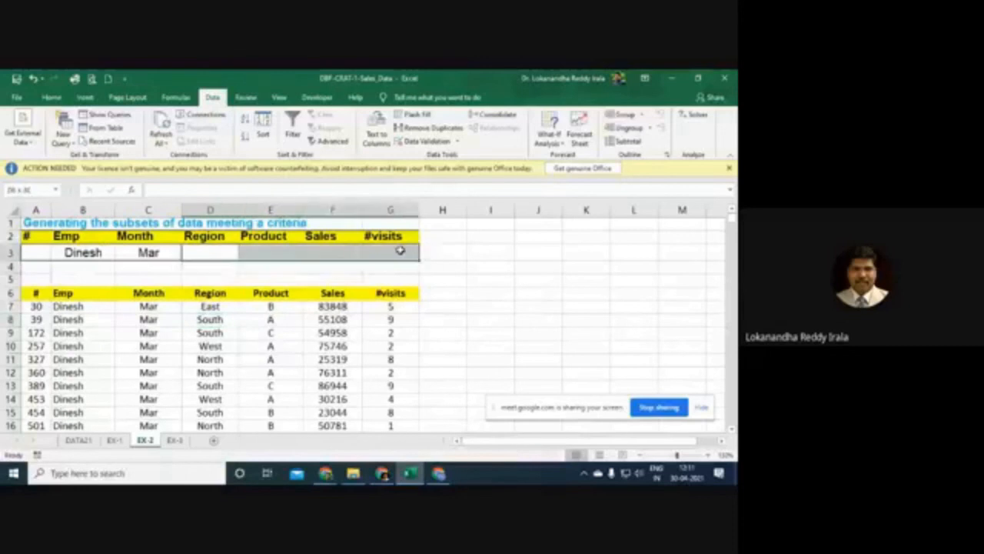
pyautogui.click(34, 252)
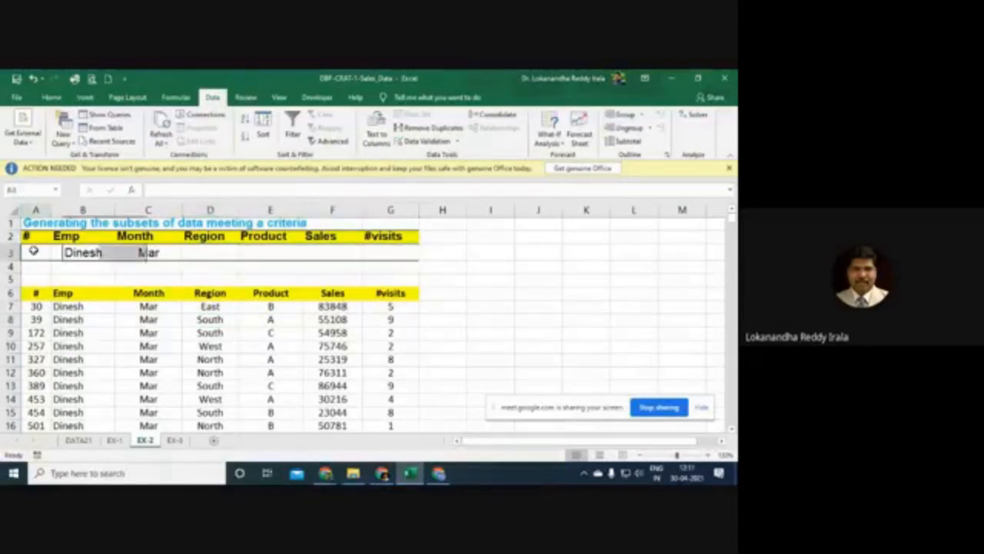
# Step: Open the EX-3 sheet and try to start a FILTER formula in A8, checking its function arguments and leaving the cell empty
pyautogui.click(175, 439)
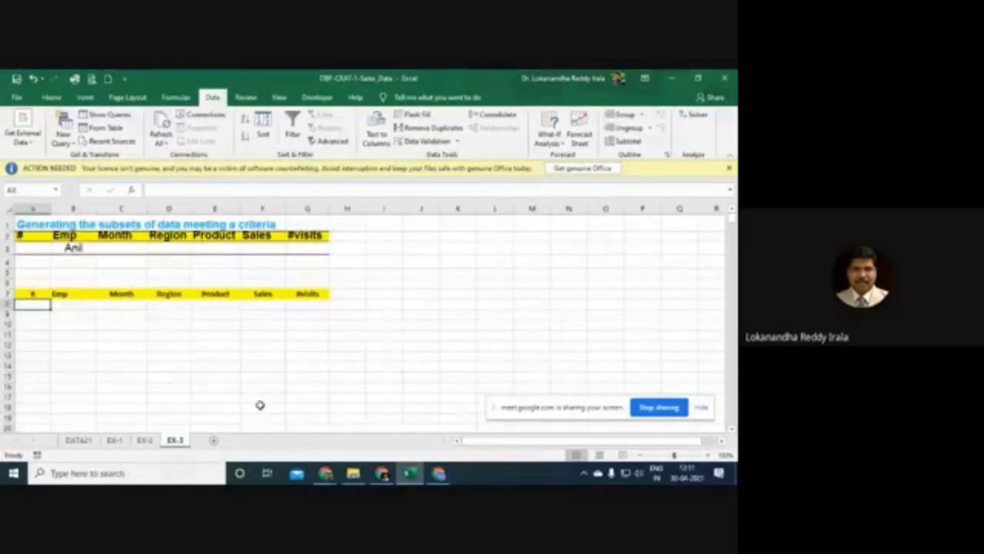
pyautogui.write('=FIL')
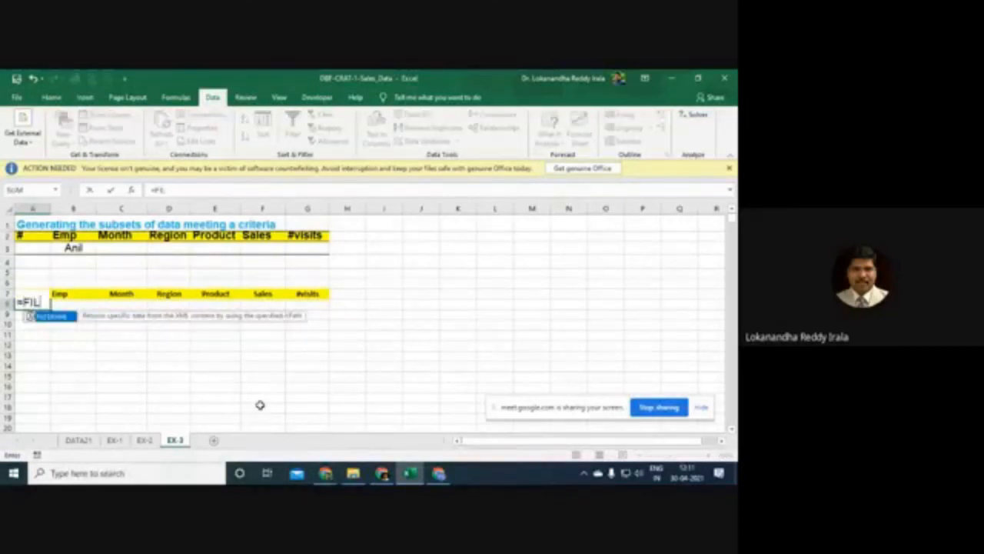
pyautogui.write('TER(')
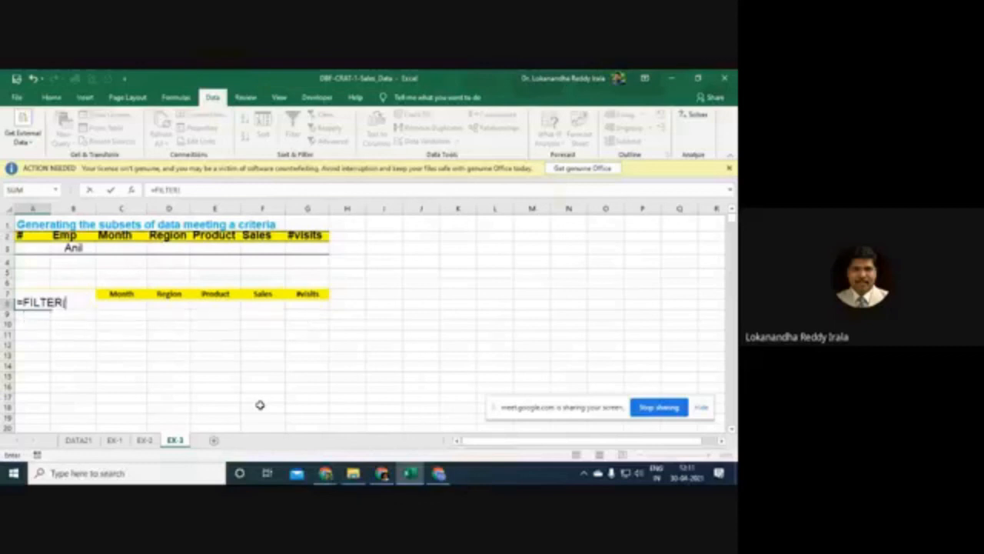
pyautogui.click(131, 192)
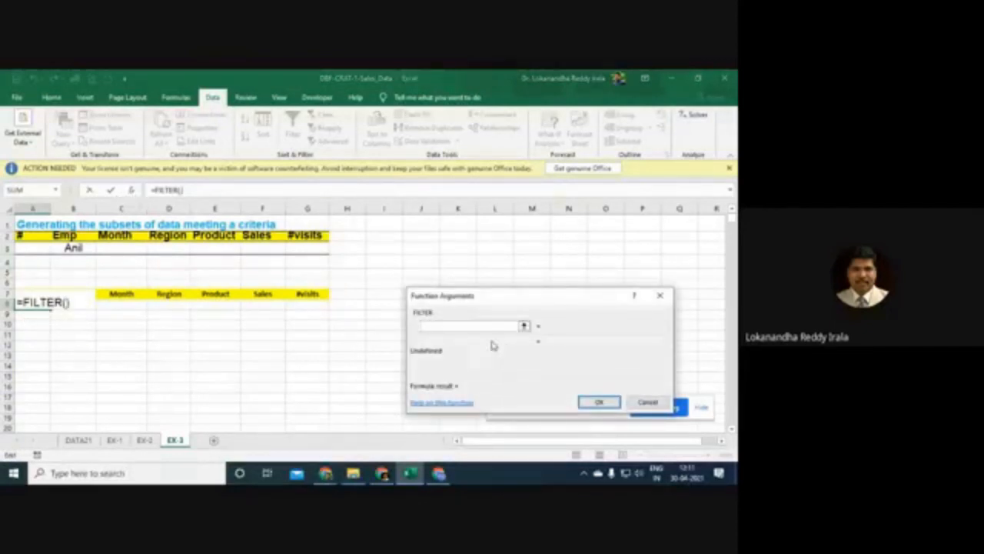
pyautogui.click(648, 402)
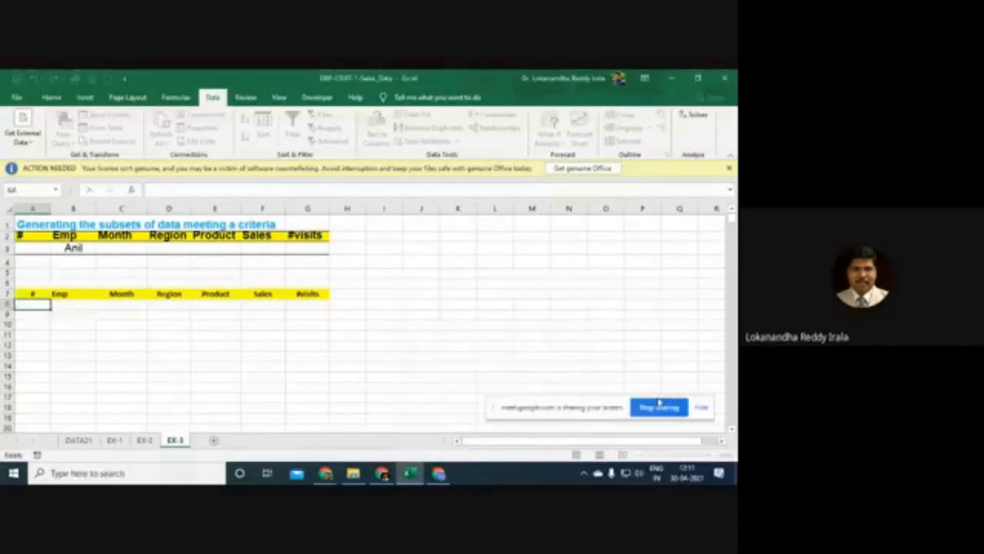
pyautogui.click(71, 343)
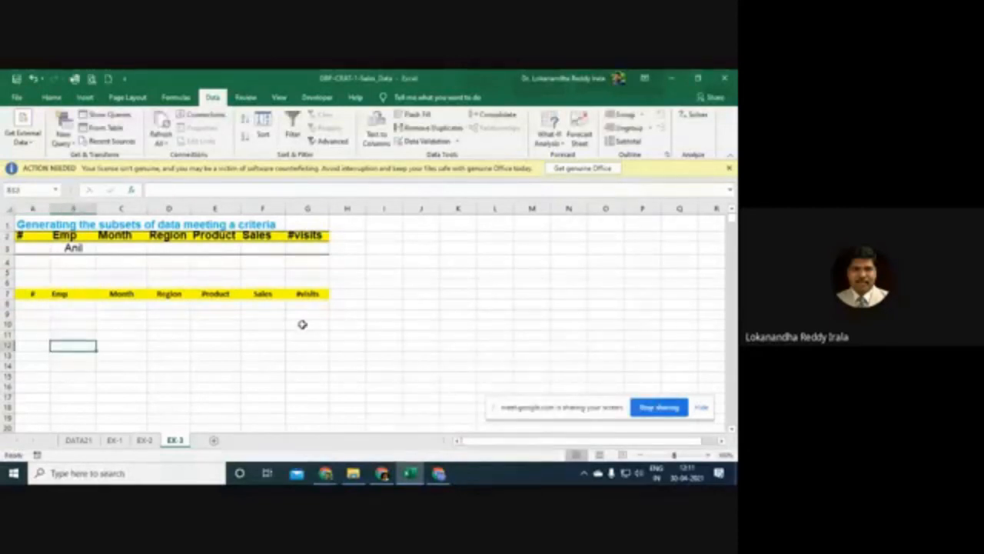